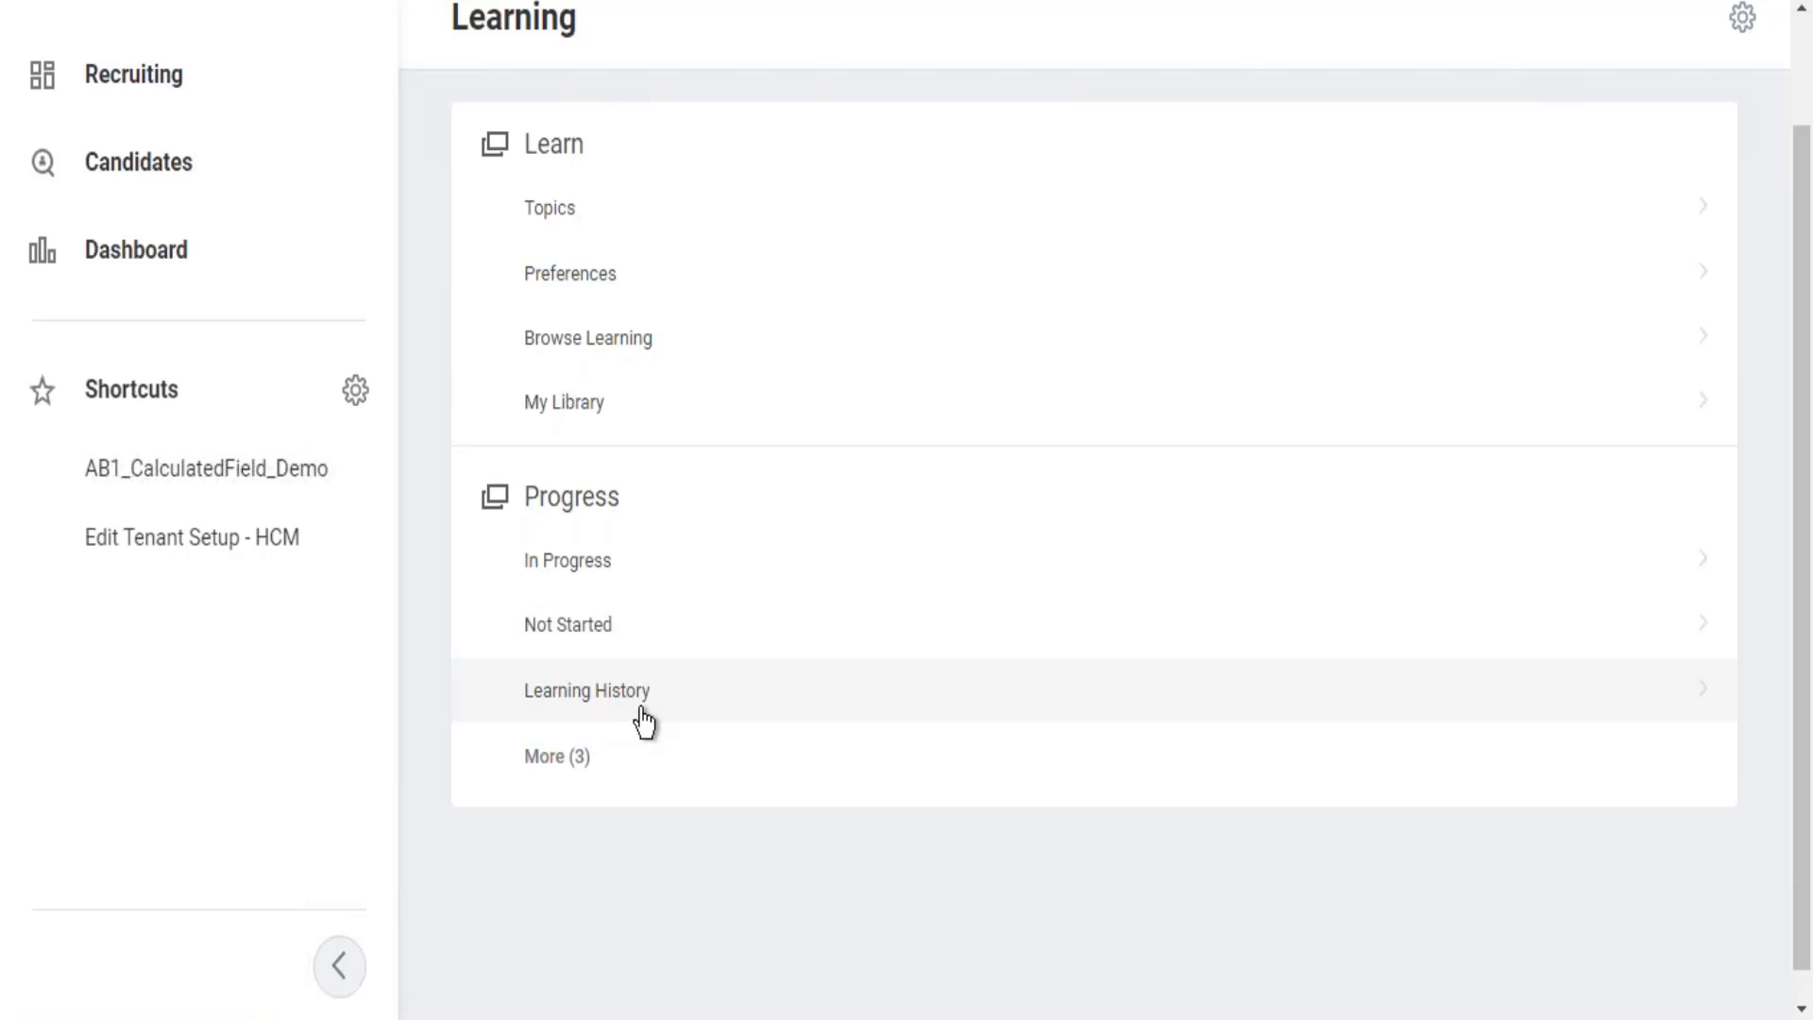
Visit Learning History and Browse Learning, then expand Progress to add Waitlisted, Required and My Transcript.
{"action": "left_click", "coordinate": [642, 710]}
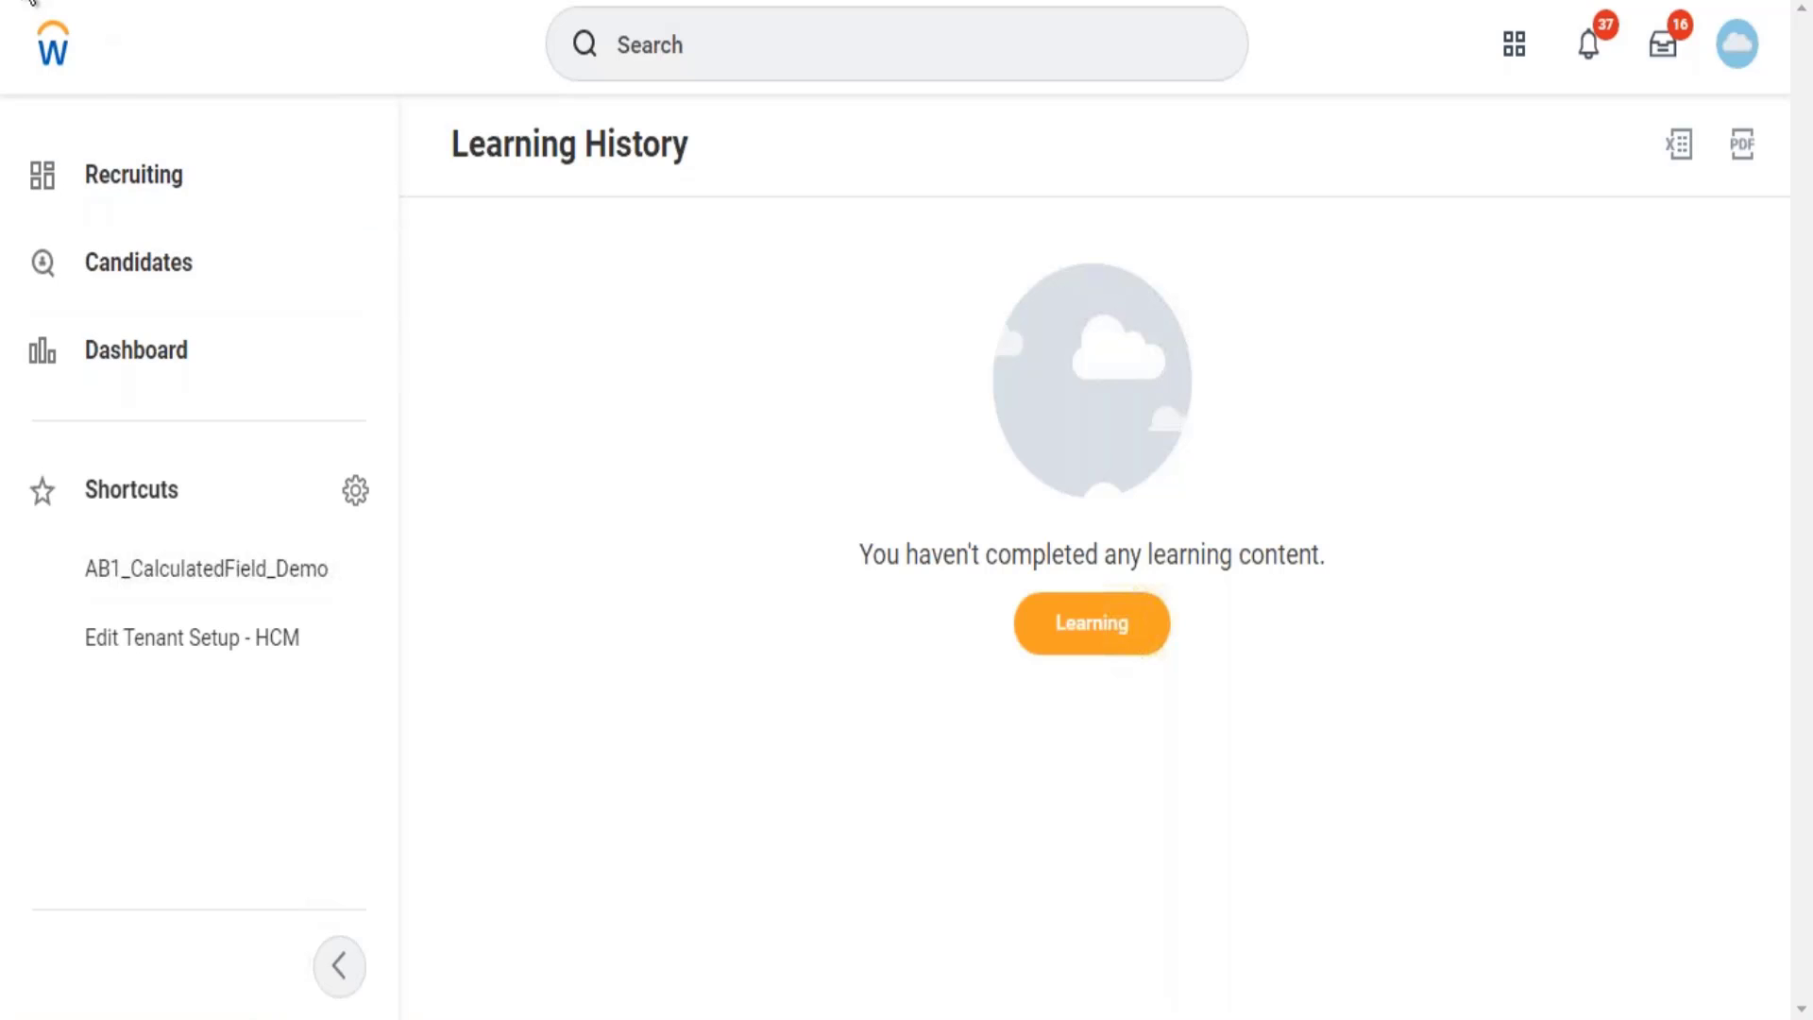
{"action": "key", "text": "alt+Left"}
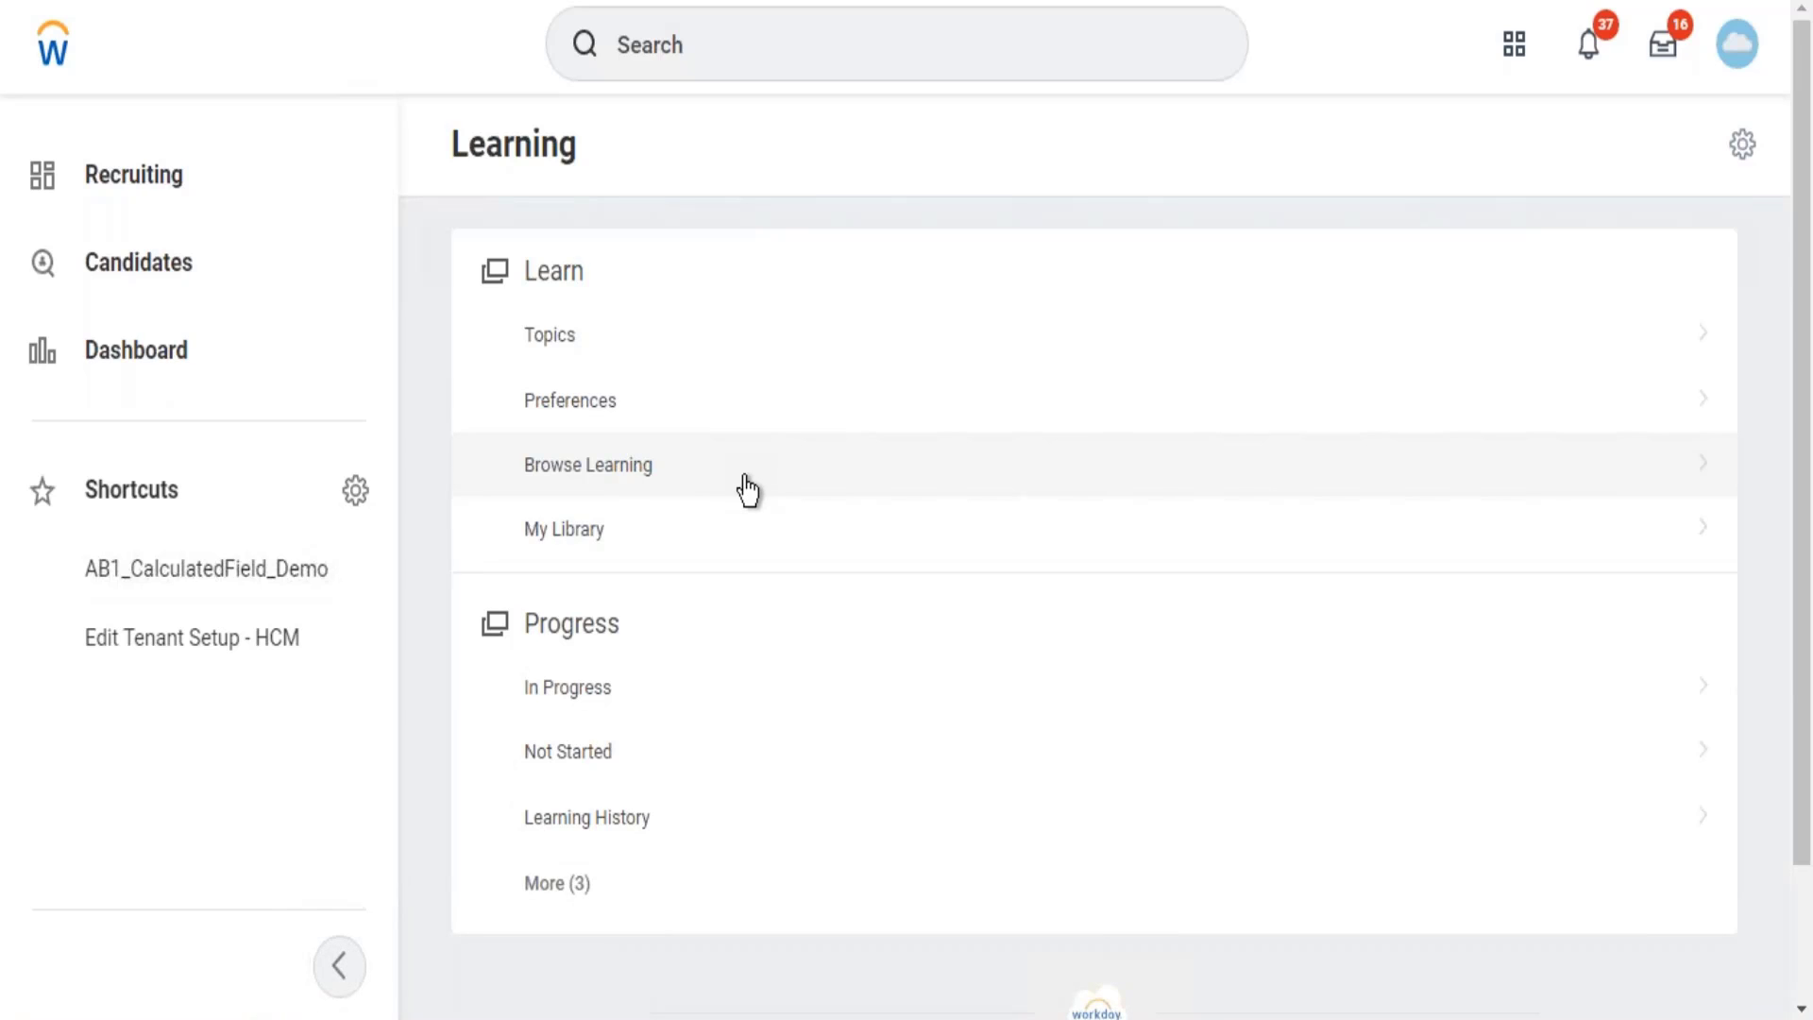
{"action": "left_click", "coordinate": [746, 489]}
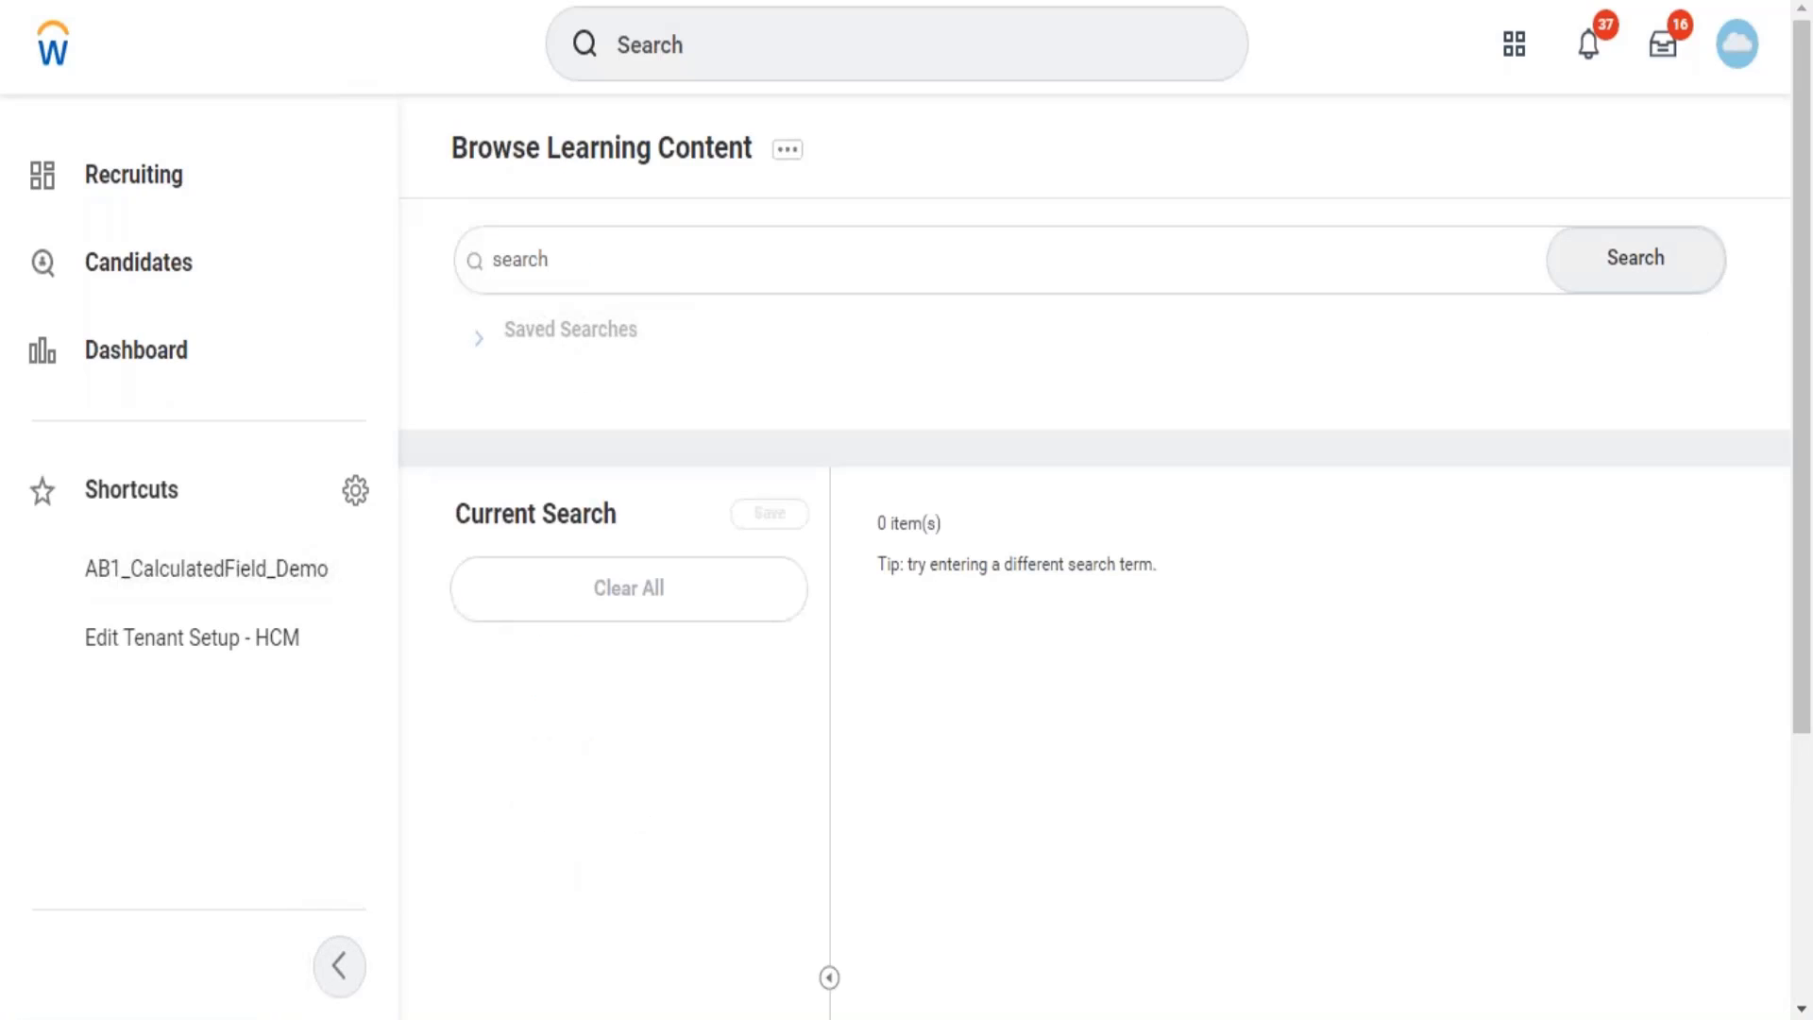
{"action": "left_click", "coordinate": [790, 244]}
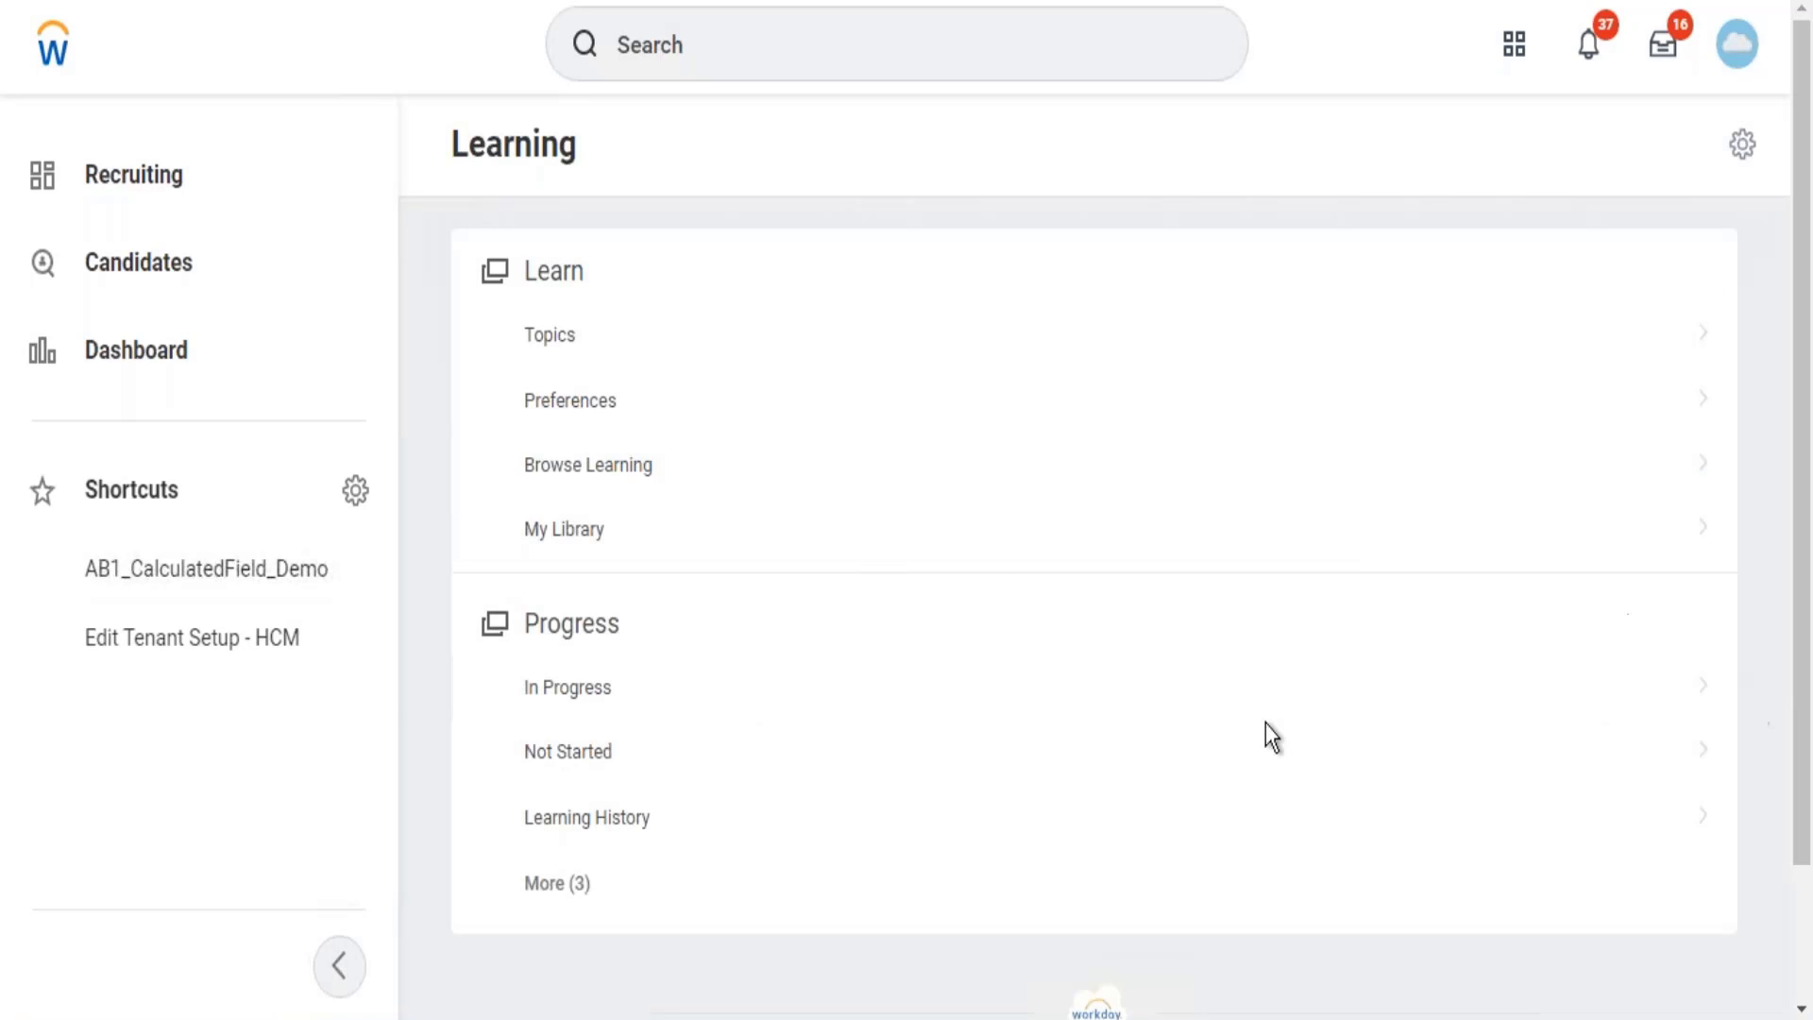
{"action": "left_click", "coordinate": [579, 893]}
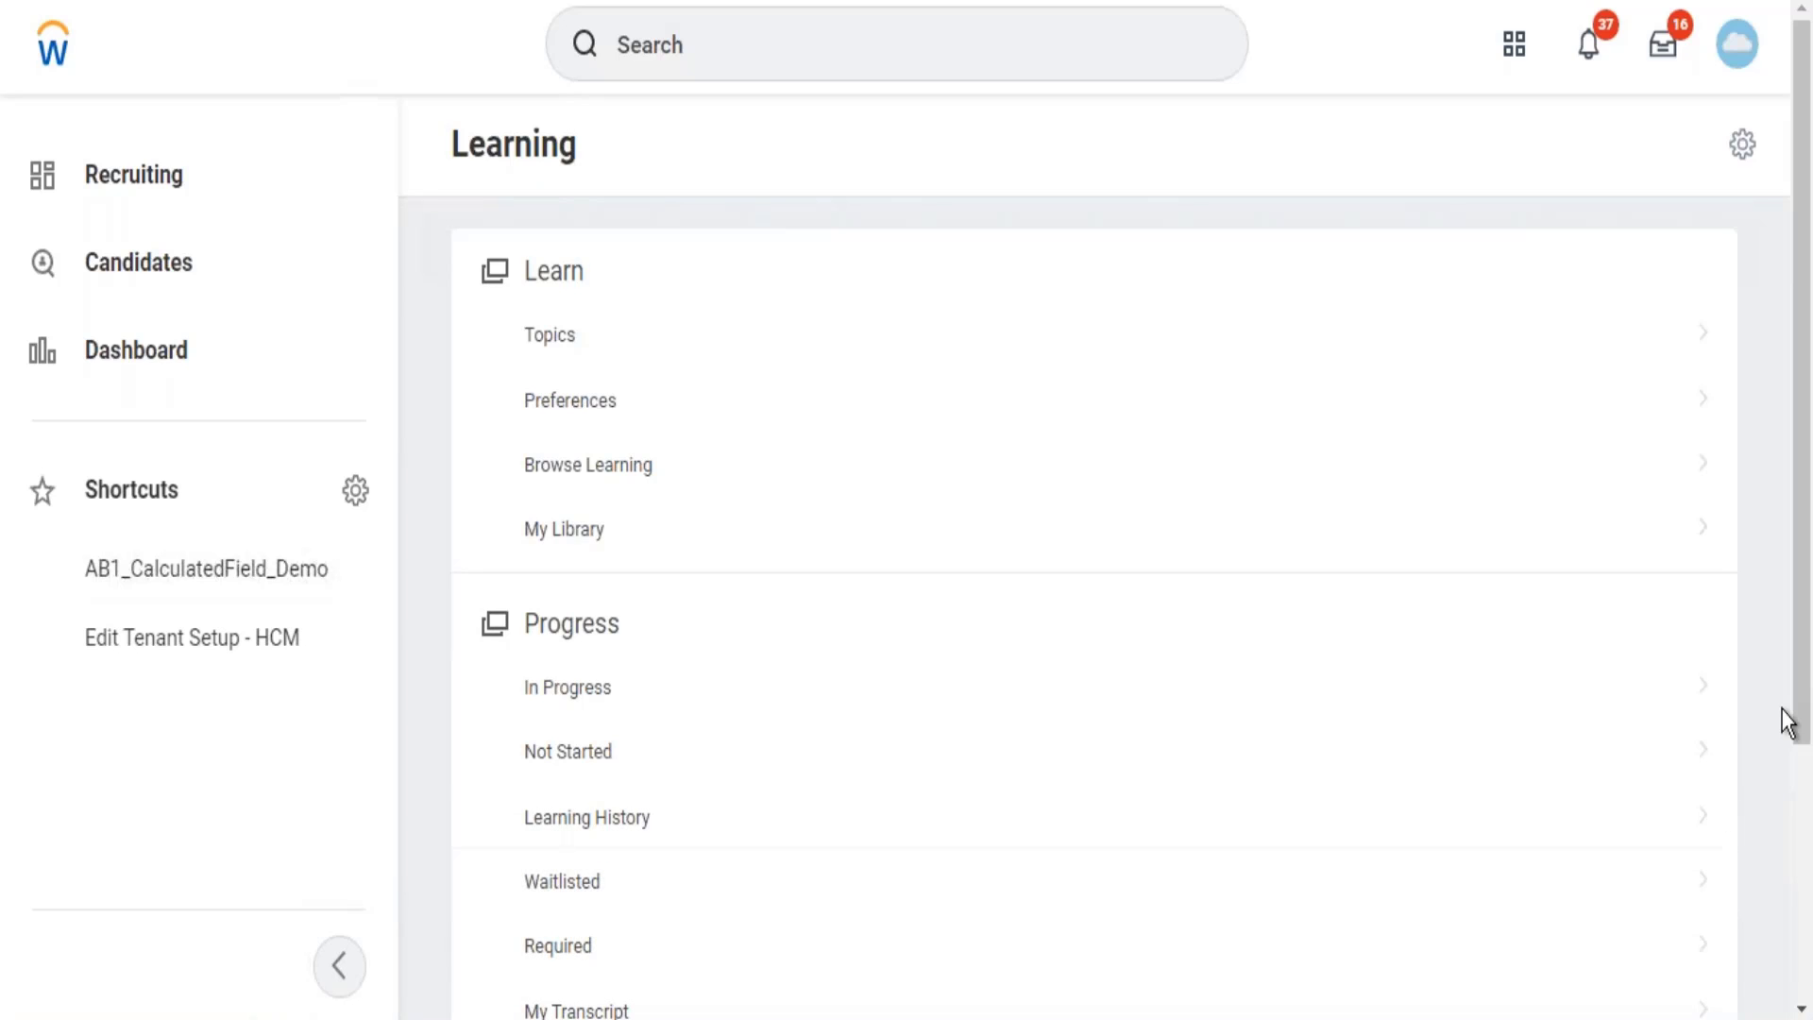
{"action": "scroll", "coordinate": [1789, 757], "scroll_direction": "down", "scroll_amount": 3}
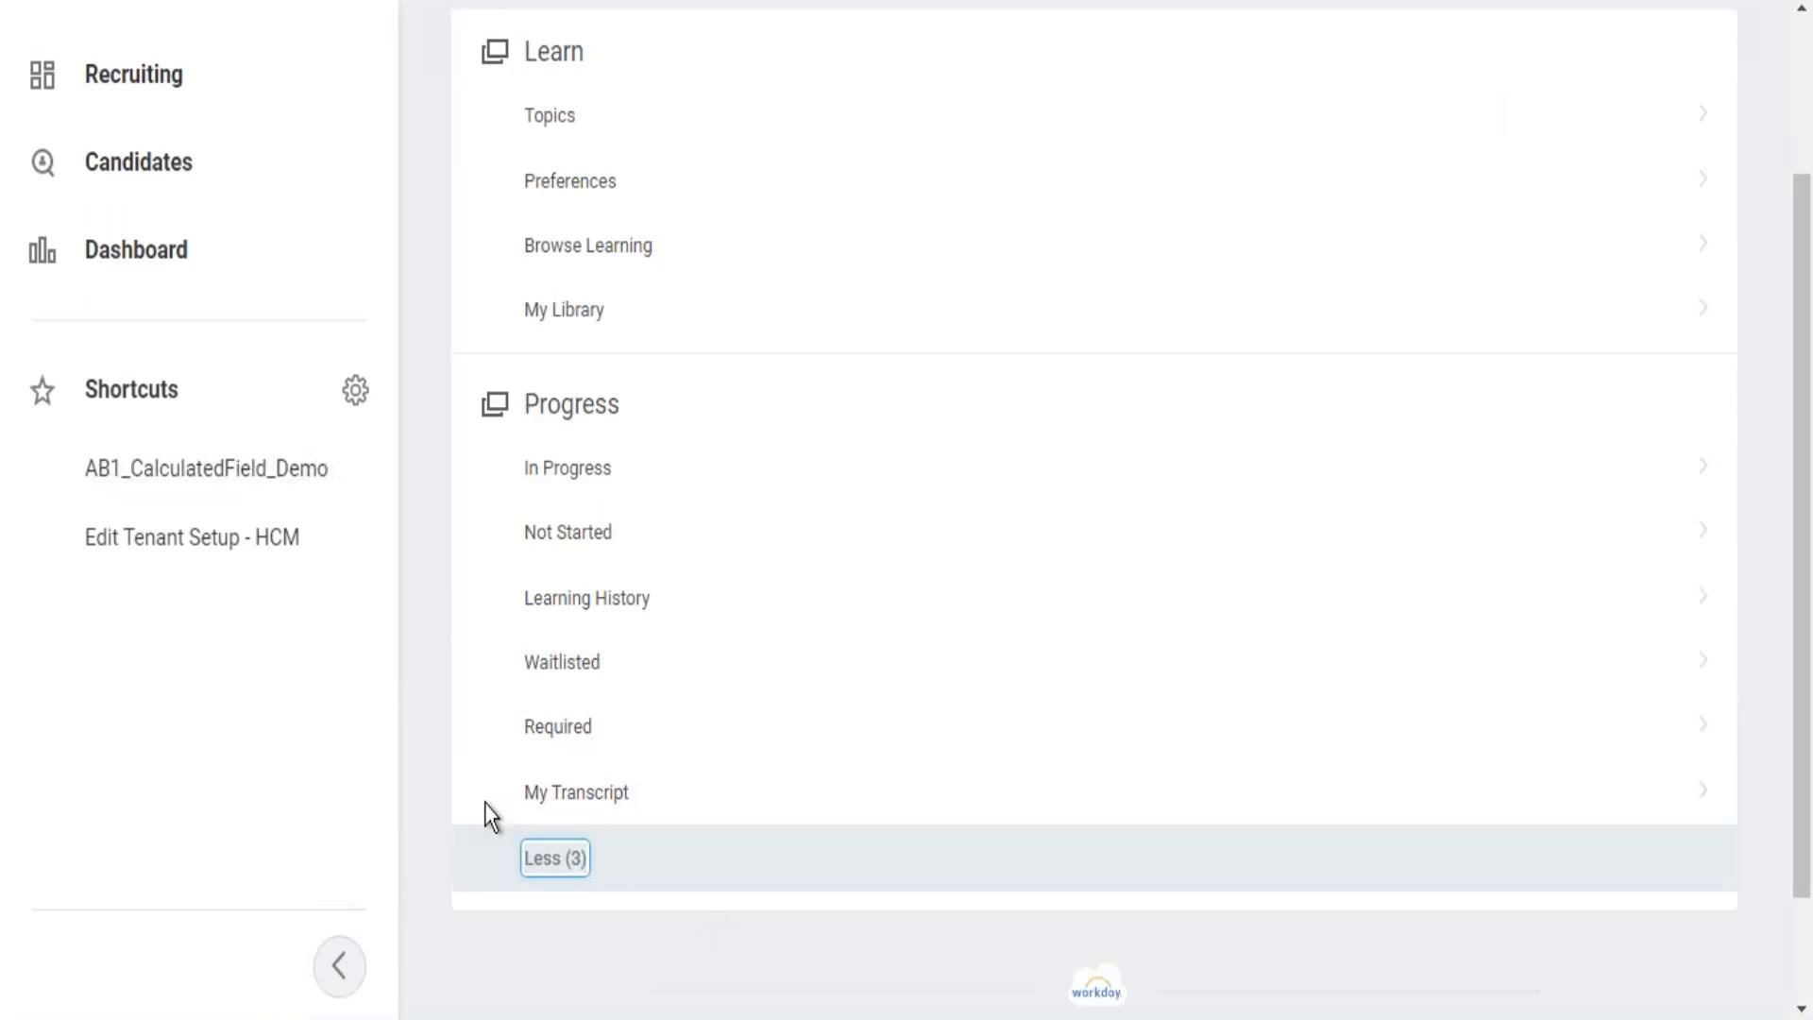
{"action": "left_click", "coordinate": [588, 802]}
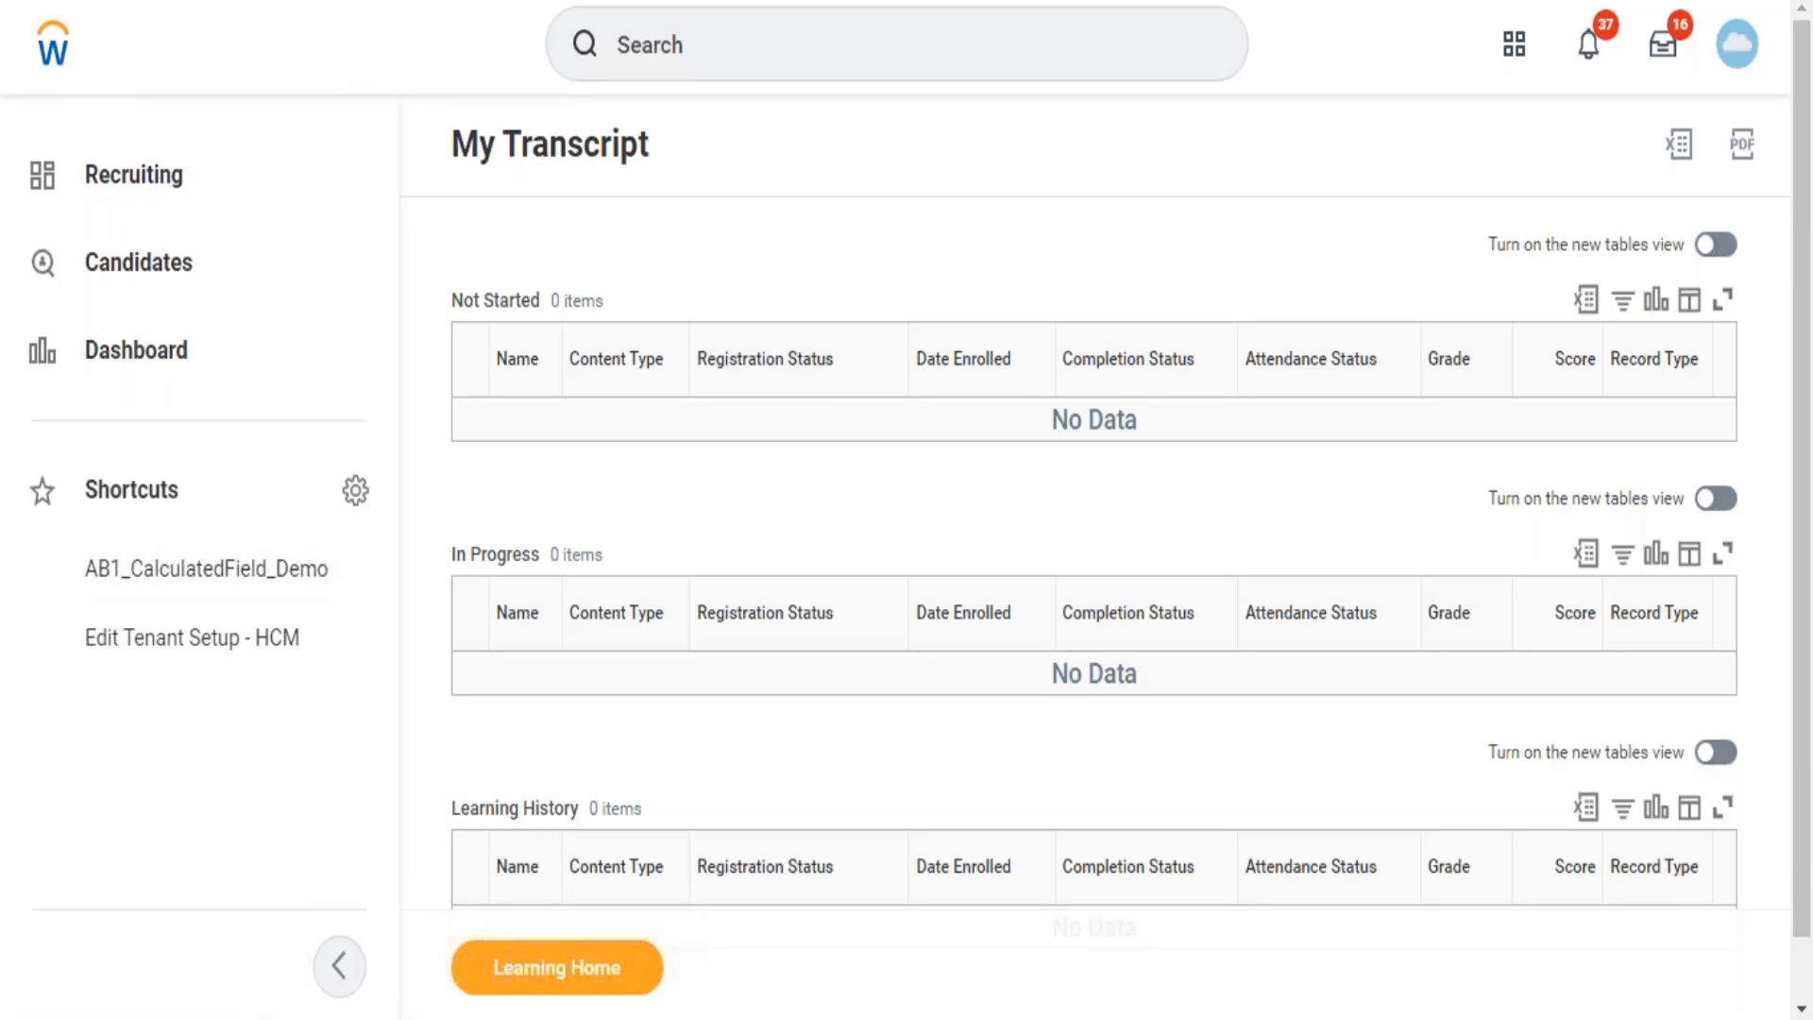
{"action": "key", "text": "alt+Left"}
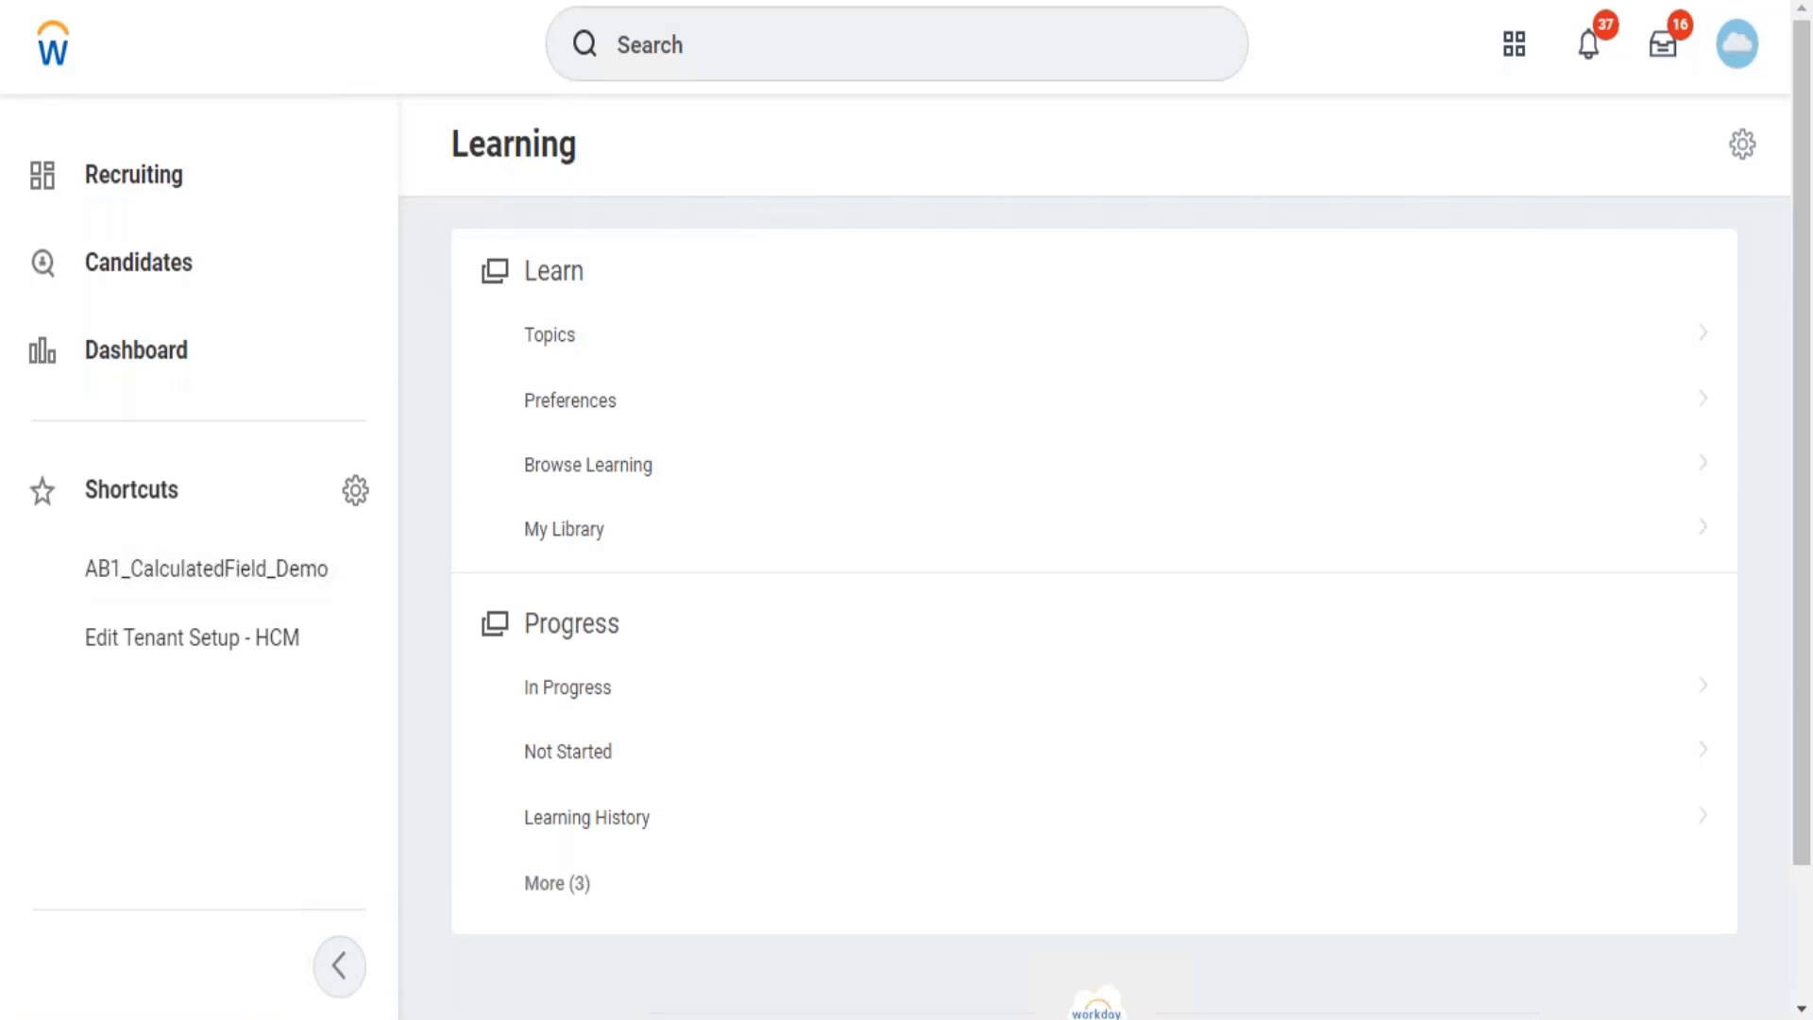
From the home dashboard, search 'domain:learnin' to list the 22 learning security domains.
{"action": "left_click", "coordinate": [54, 44]}
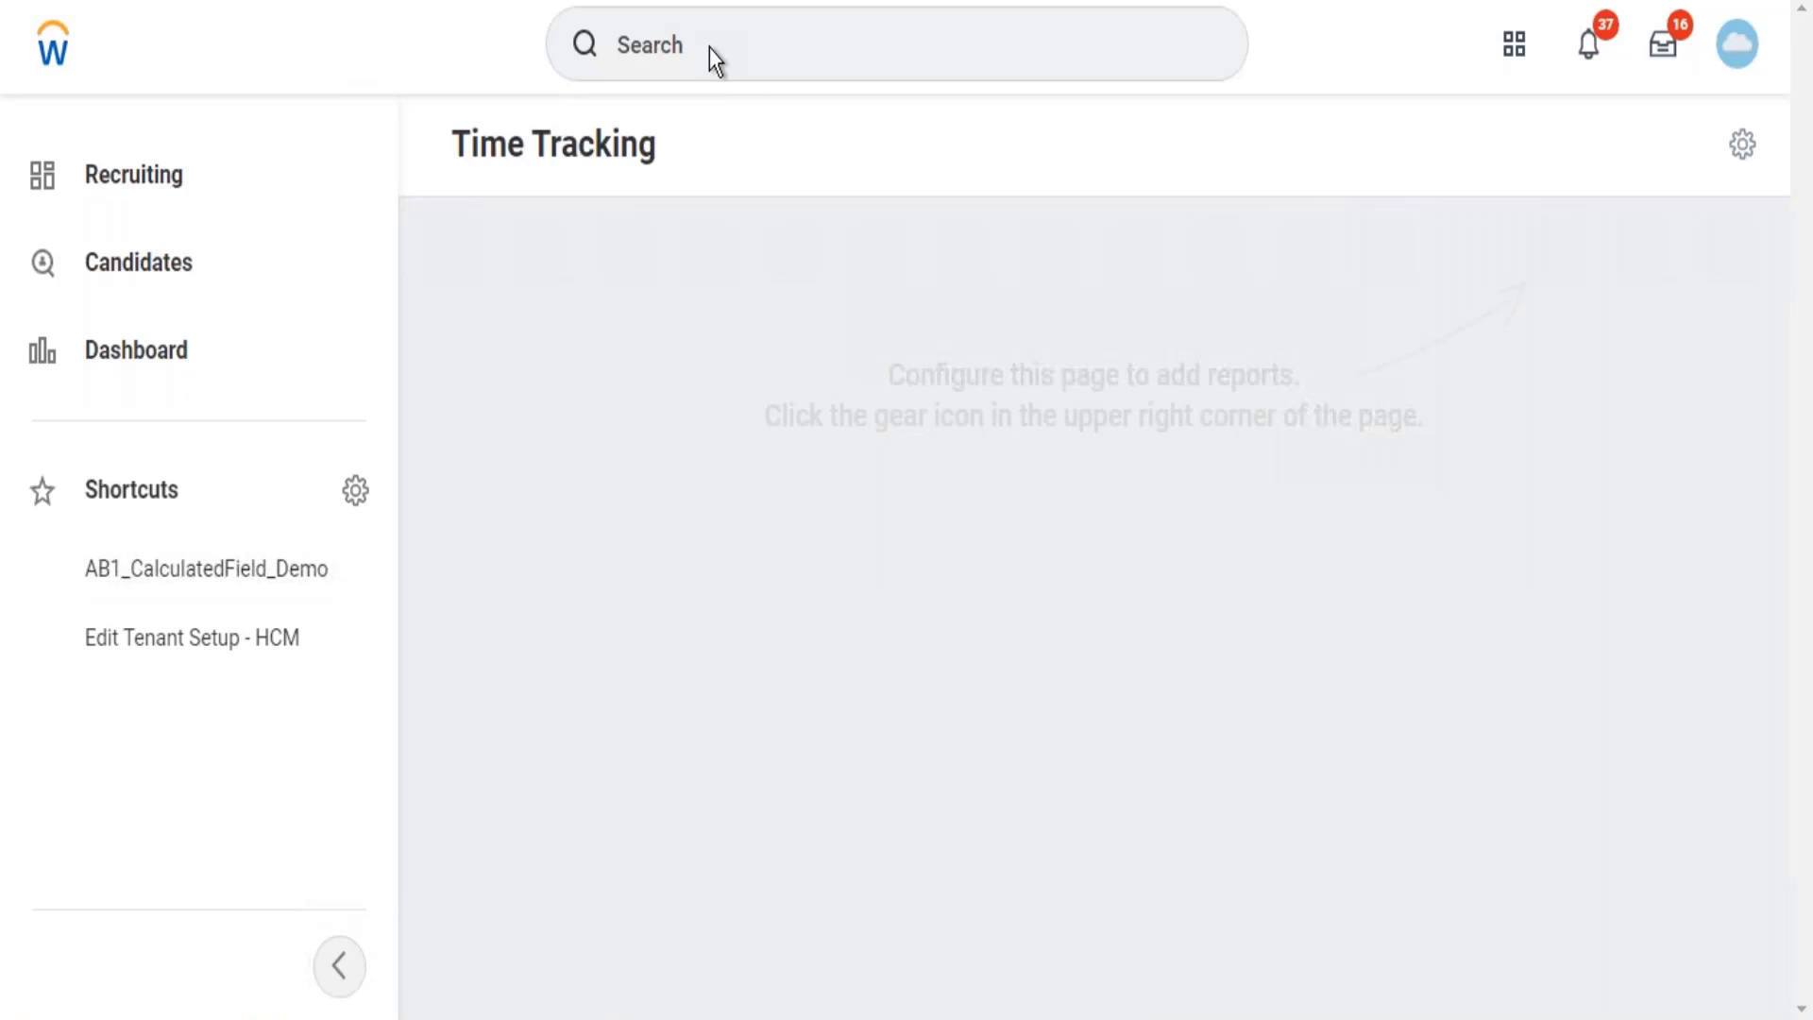
{"action": "left_click", "coordinate": [710, 47]}
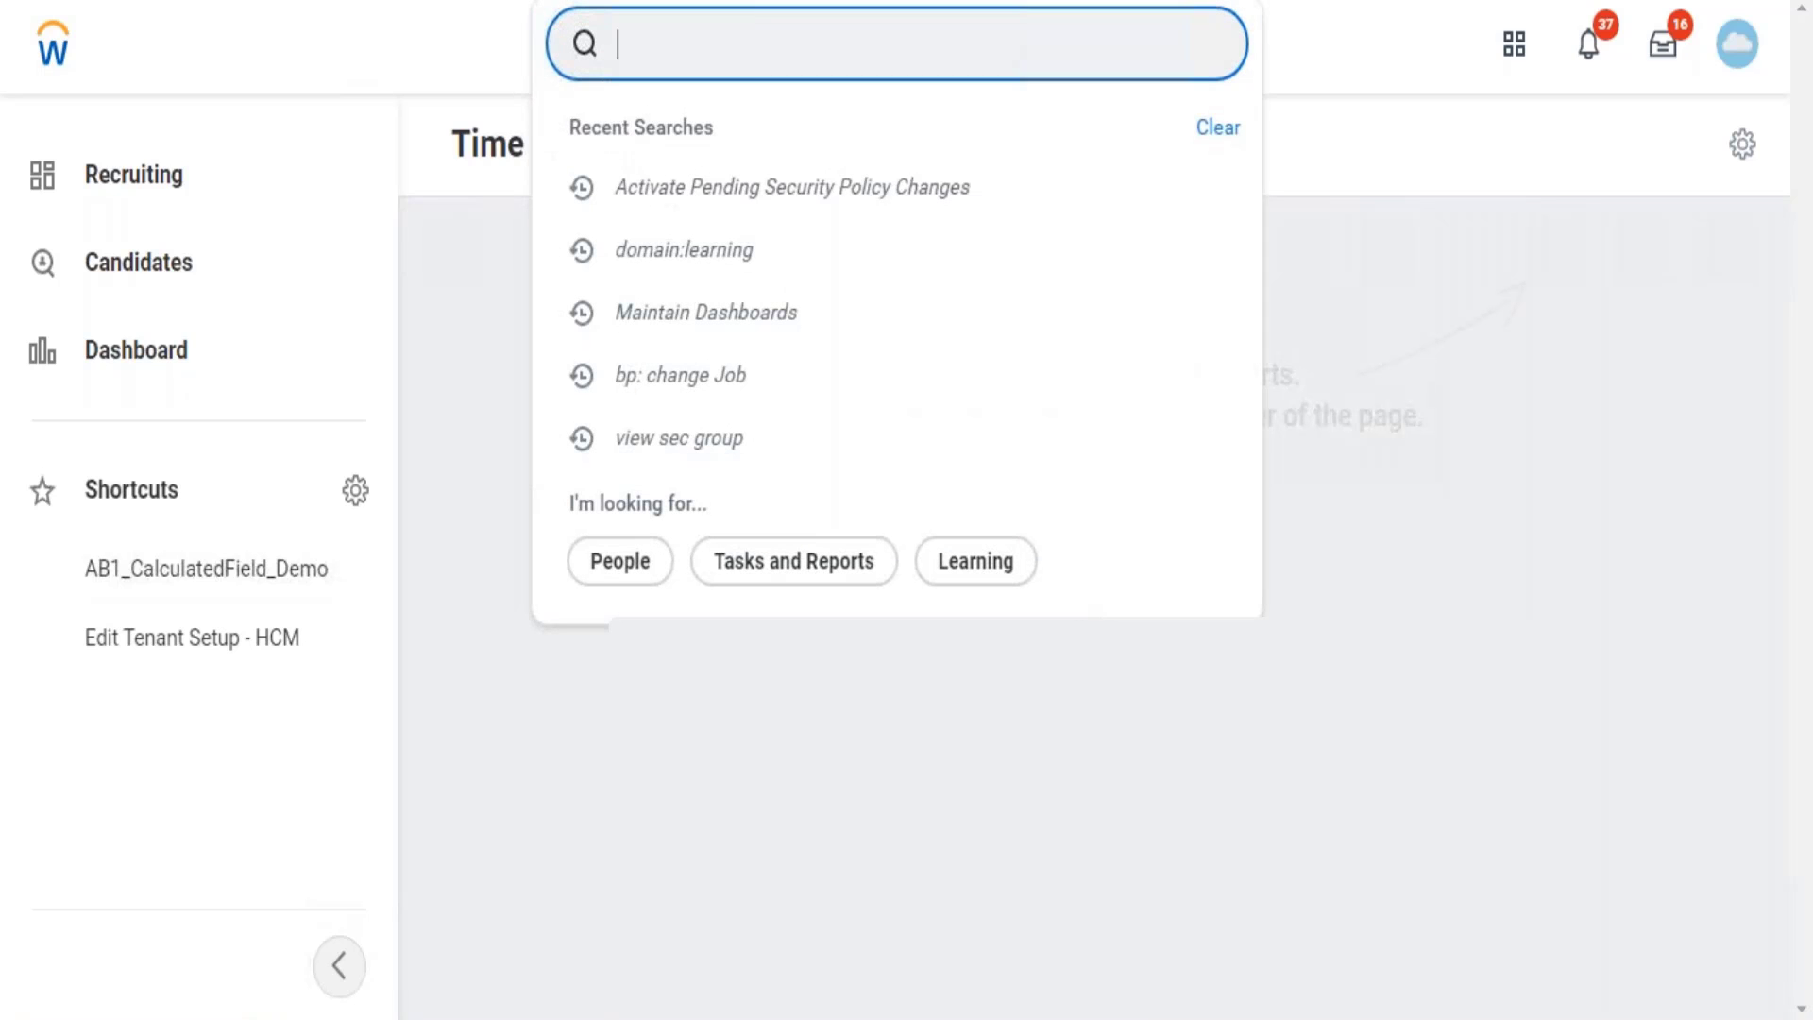
{"action": "type", "text": "domain"}
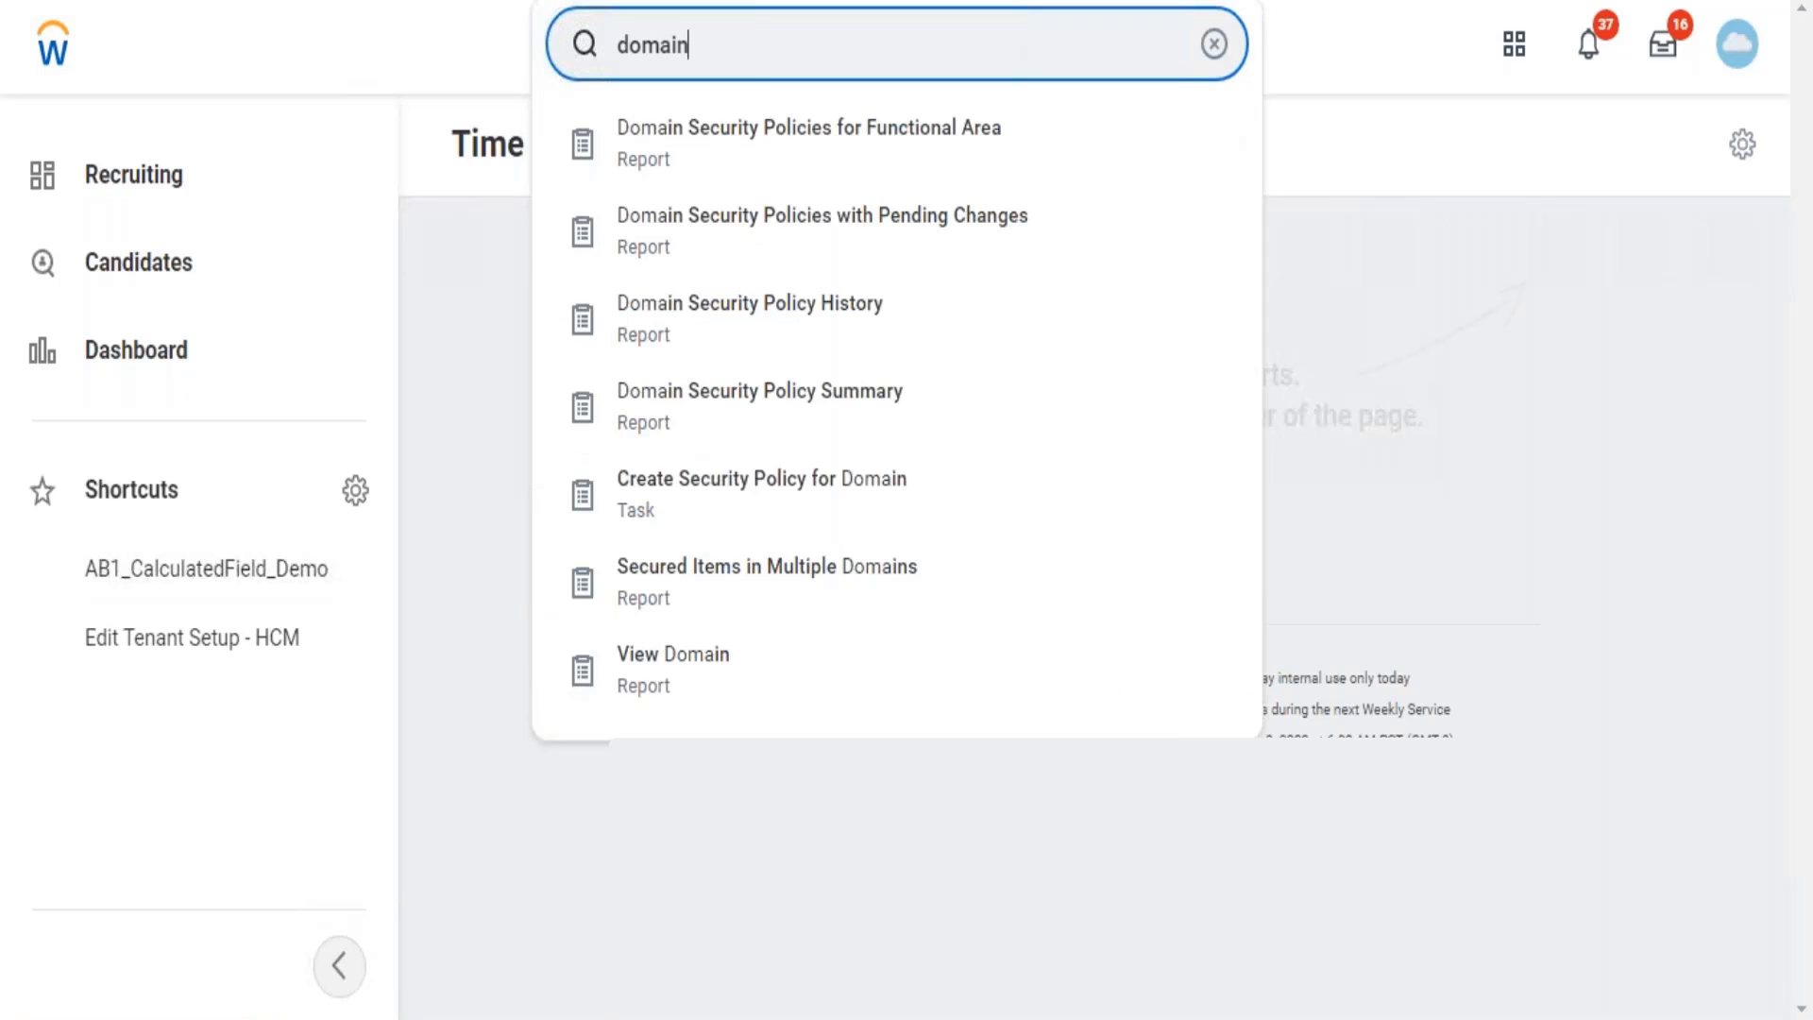
{"action": "type", "text": ":learn"}
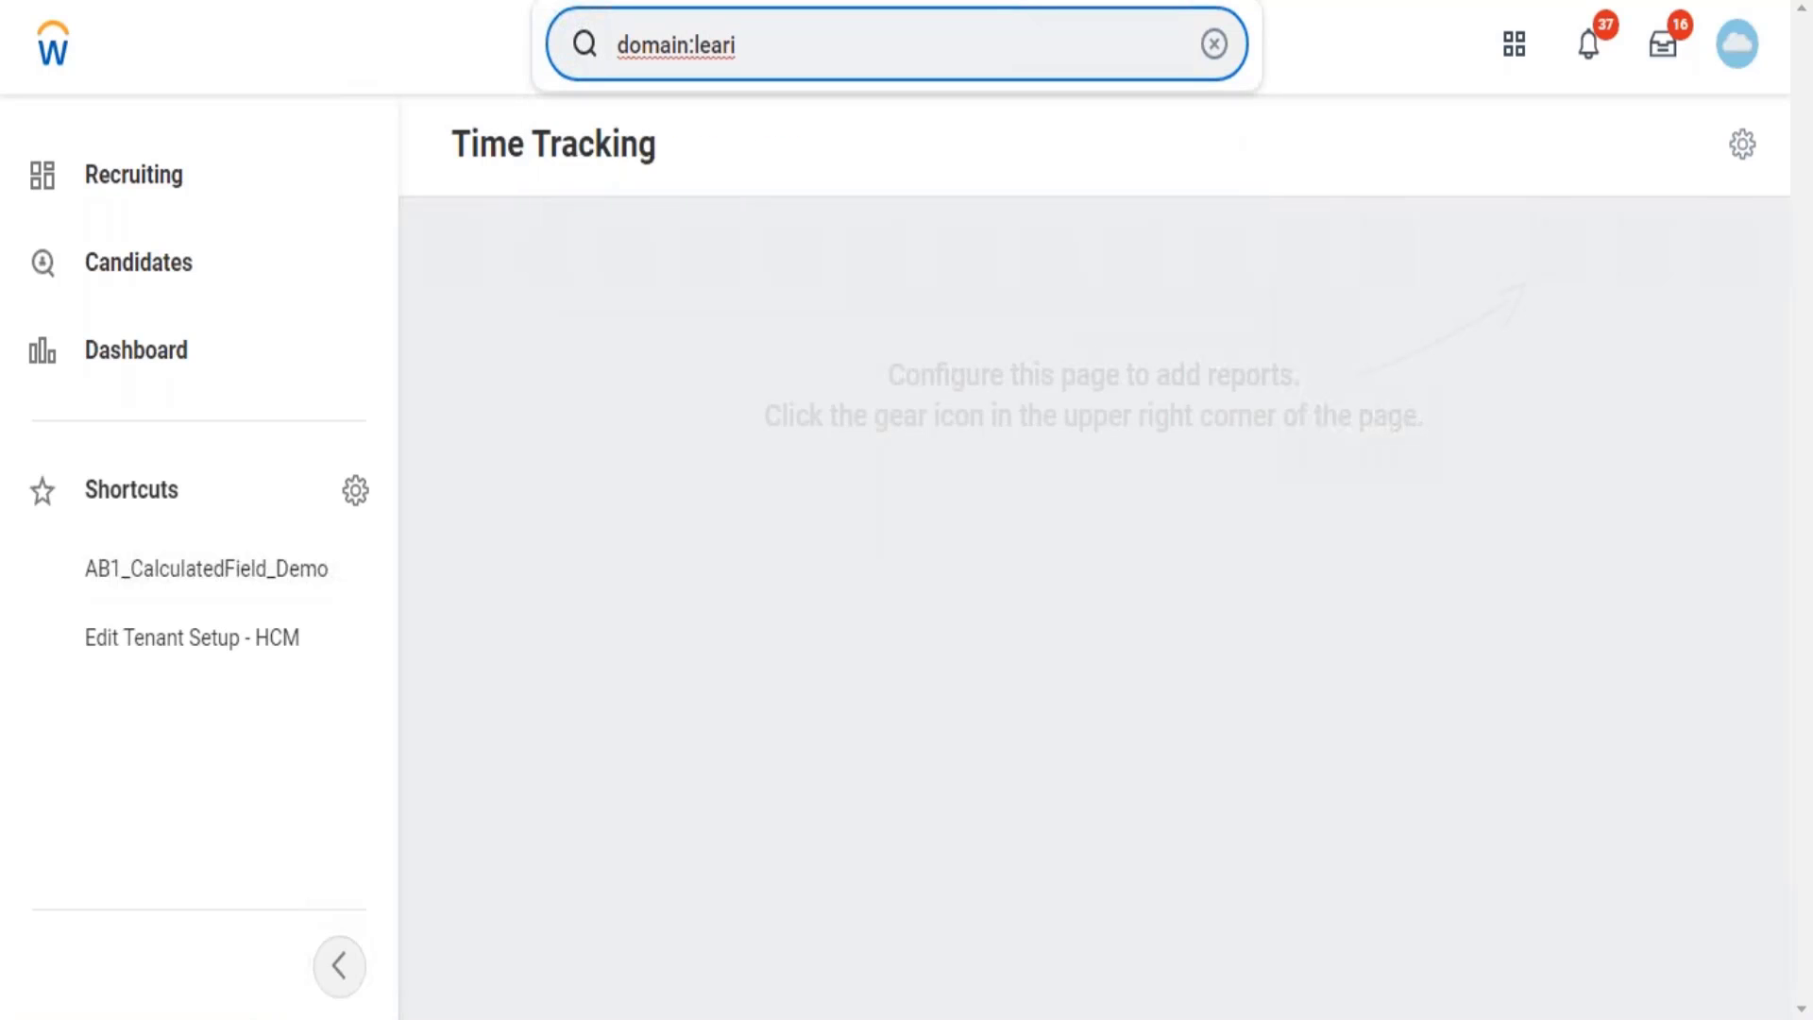
{"action": "type", "text": "i"}
{"action": "key", "text": "BackSpace"}
{"action": "type", "text": "nin"}
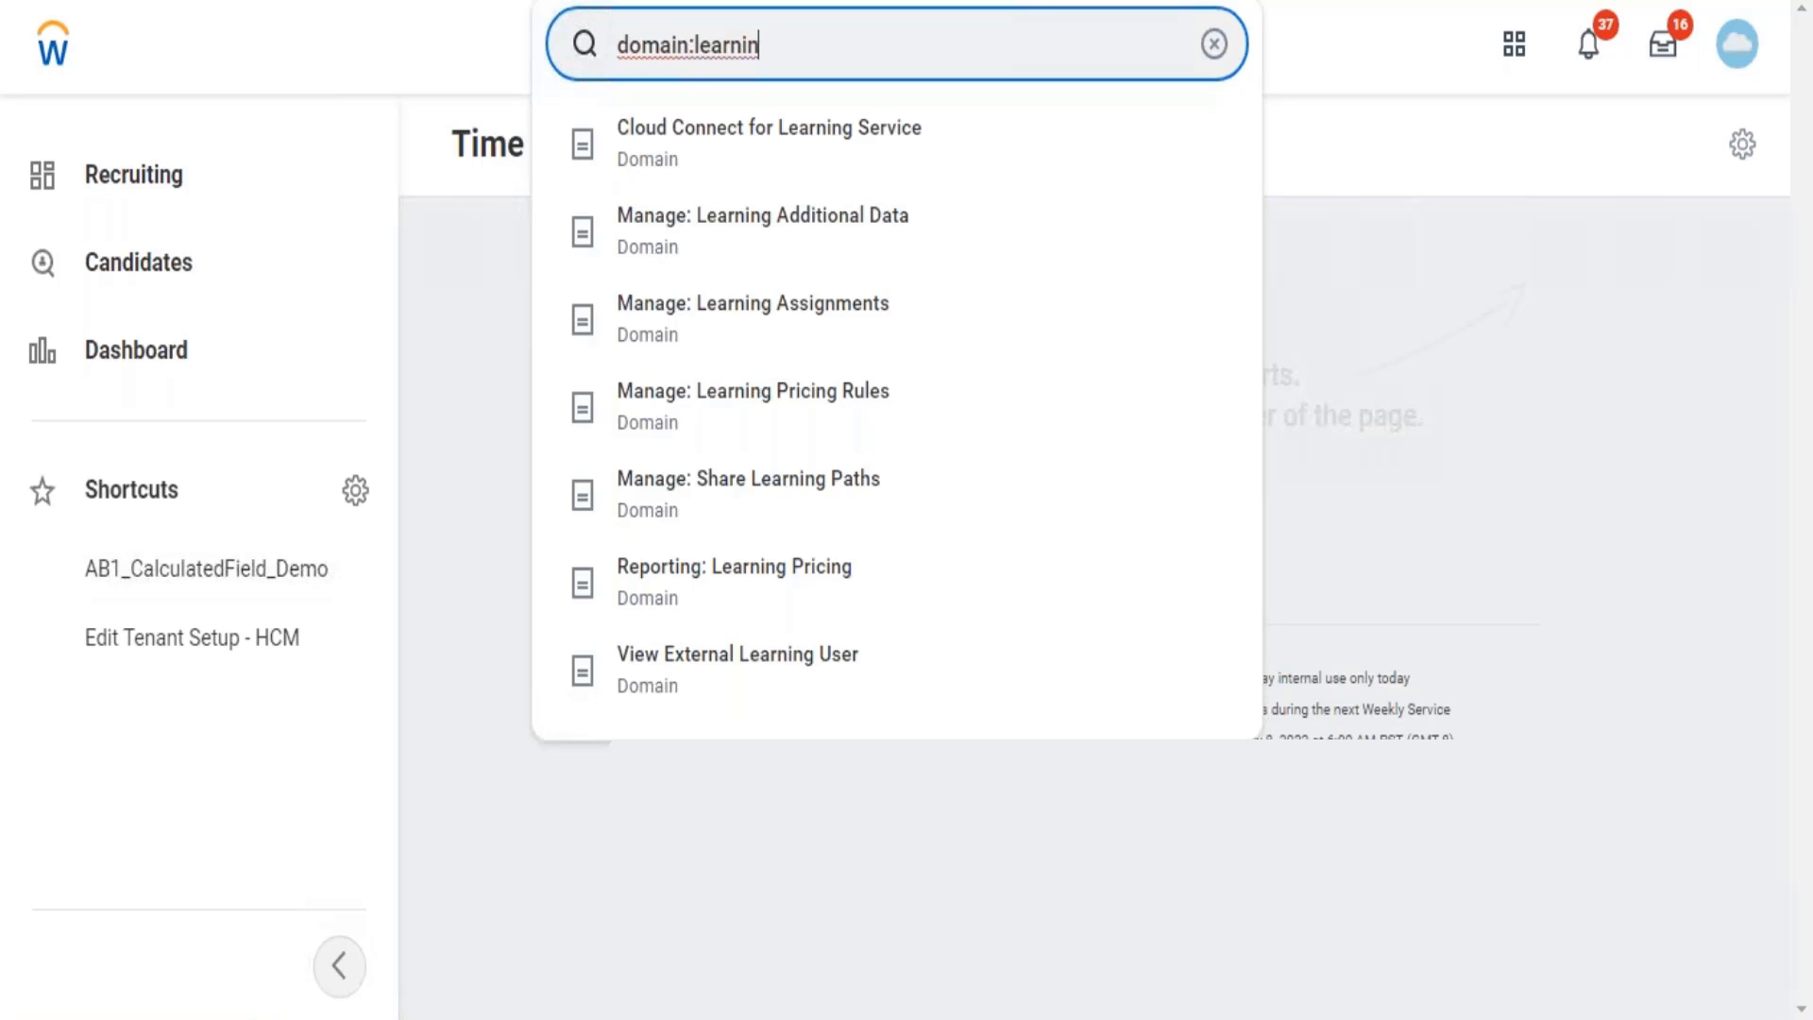
{"action": "key", "text": "Escape"}
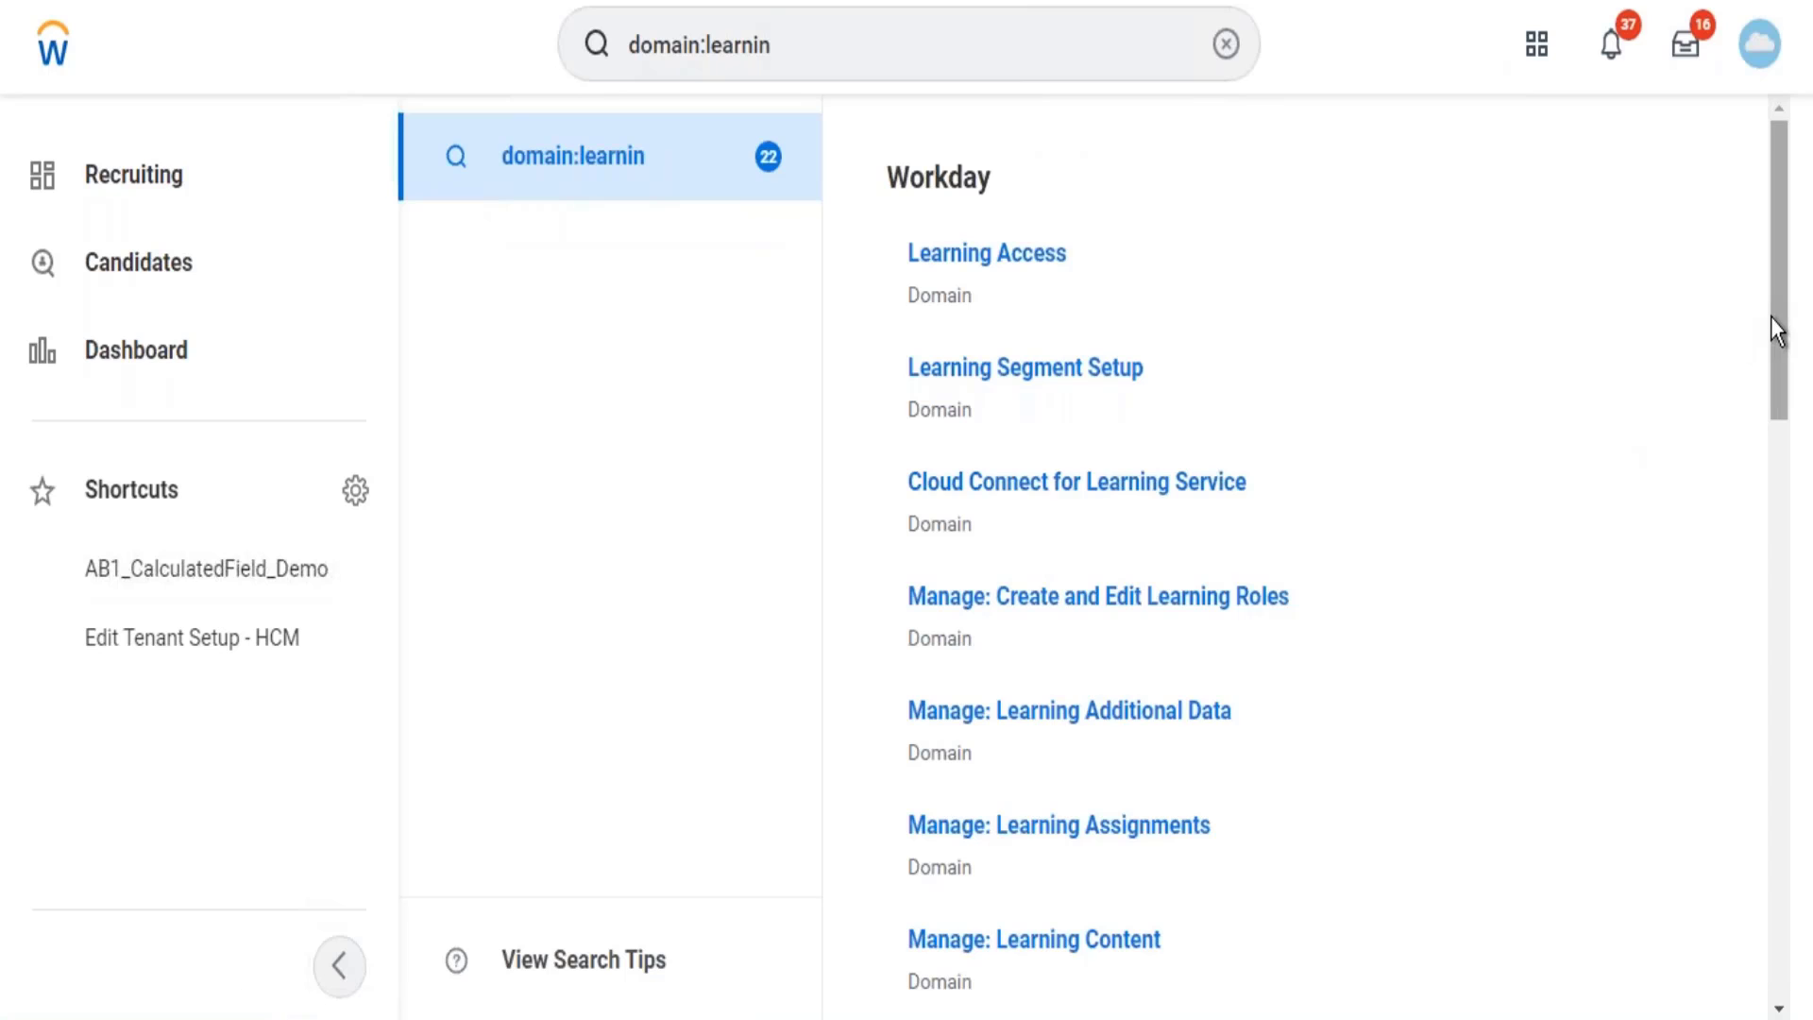
Open Domain > Edit Security Policy Permissions for Set Up: Learning and review its groups.
{"action": "scroll", "coordinate": [1773, 323], "scroll_direction": "down", "scroll_amount": 3}
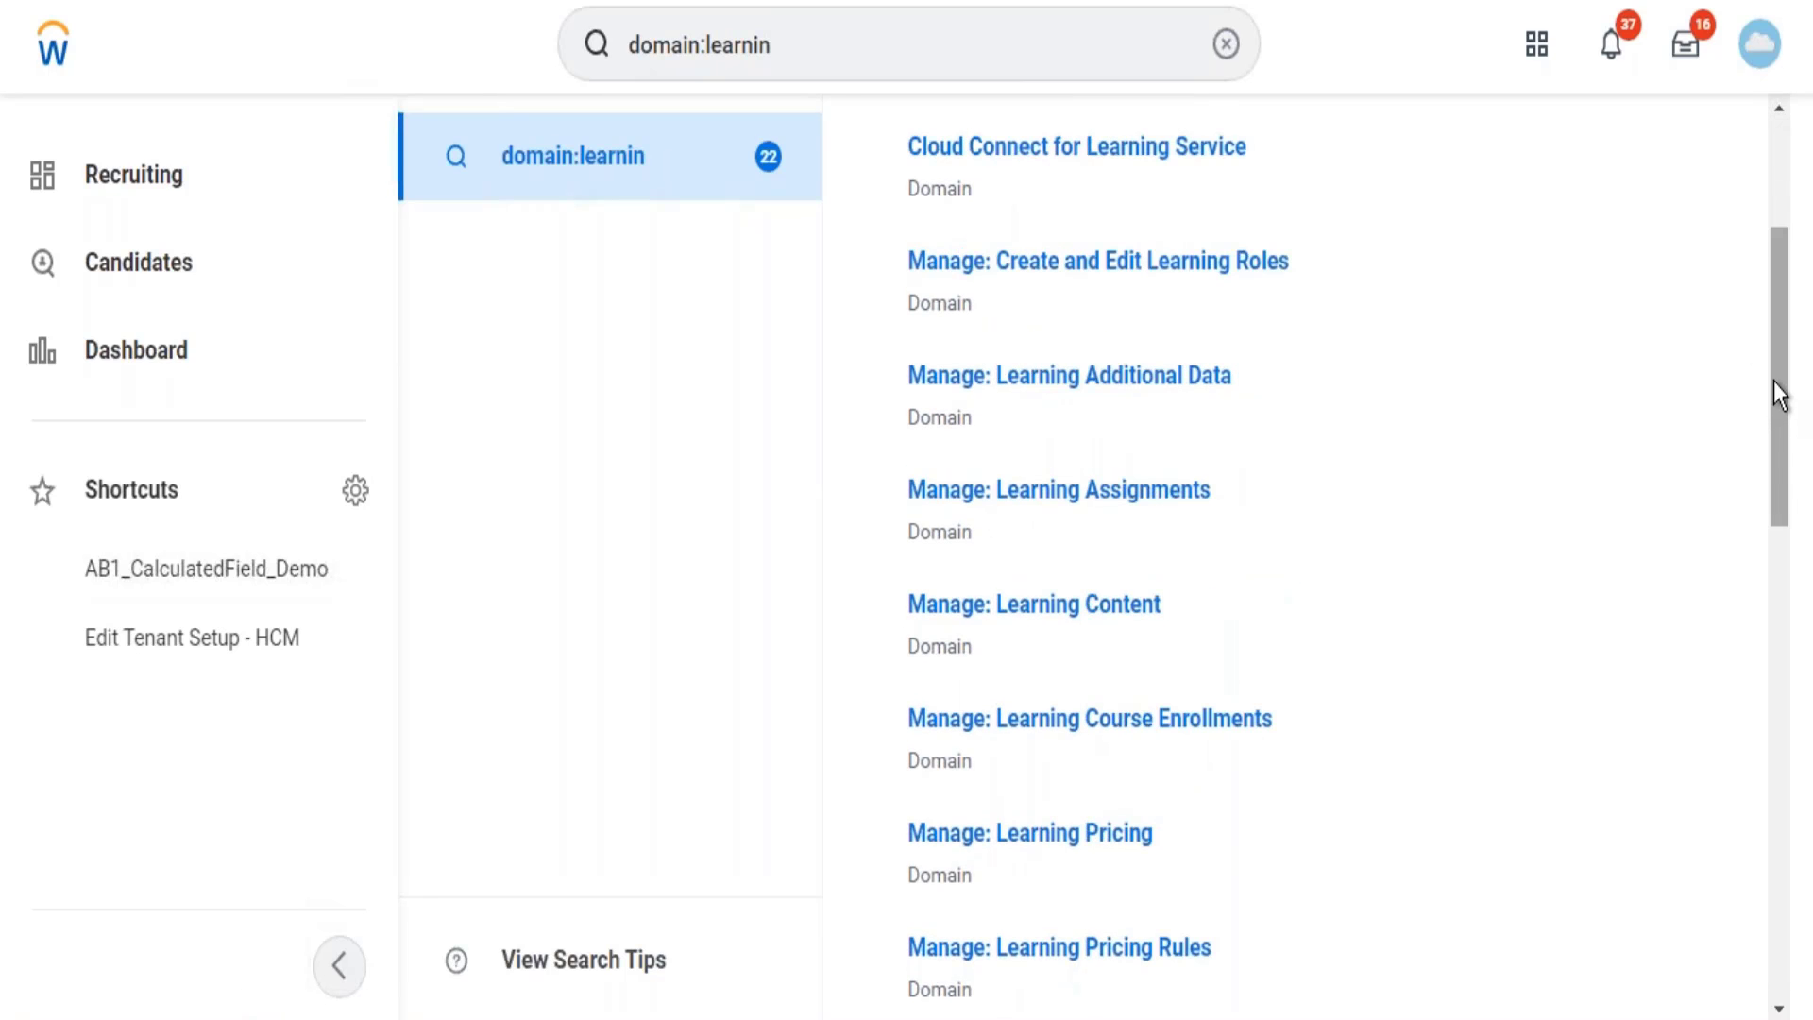
{"action": "left_click_drag", "start_coordinate": [1776, 395], "coordinate": [1772, 810]}
{"action": "mouse_move", "coordinate": [1076, 661]}
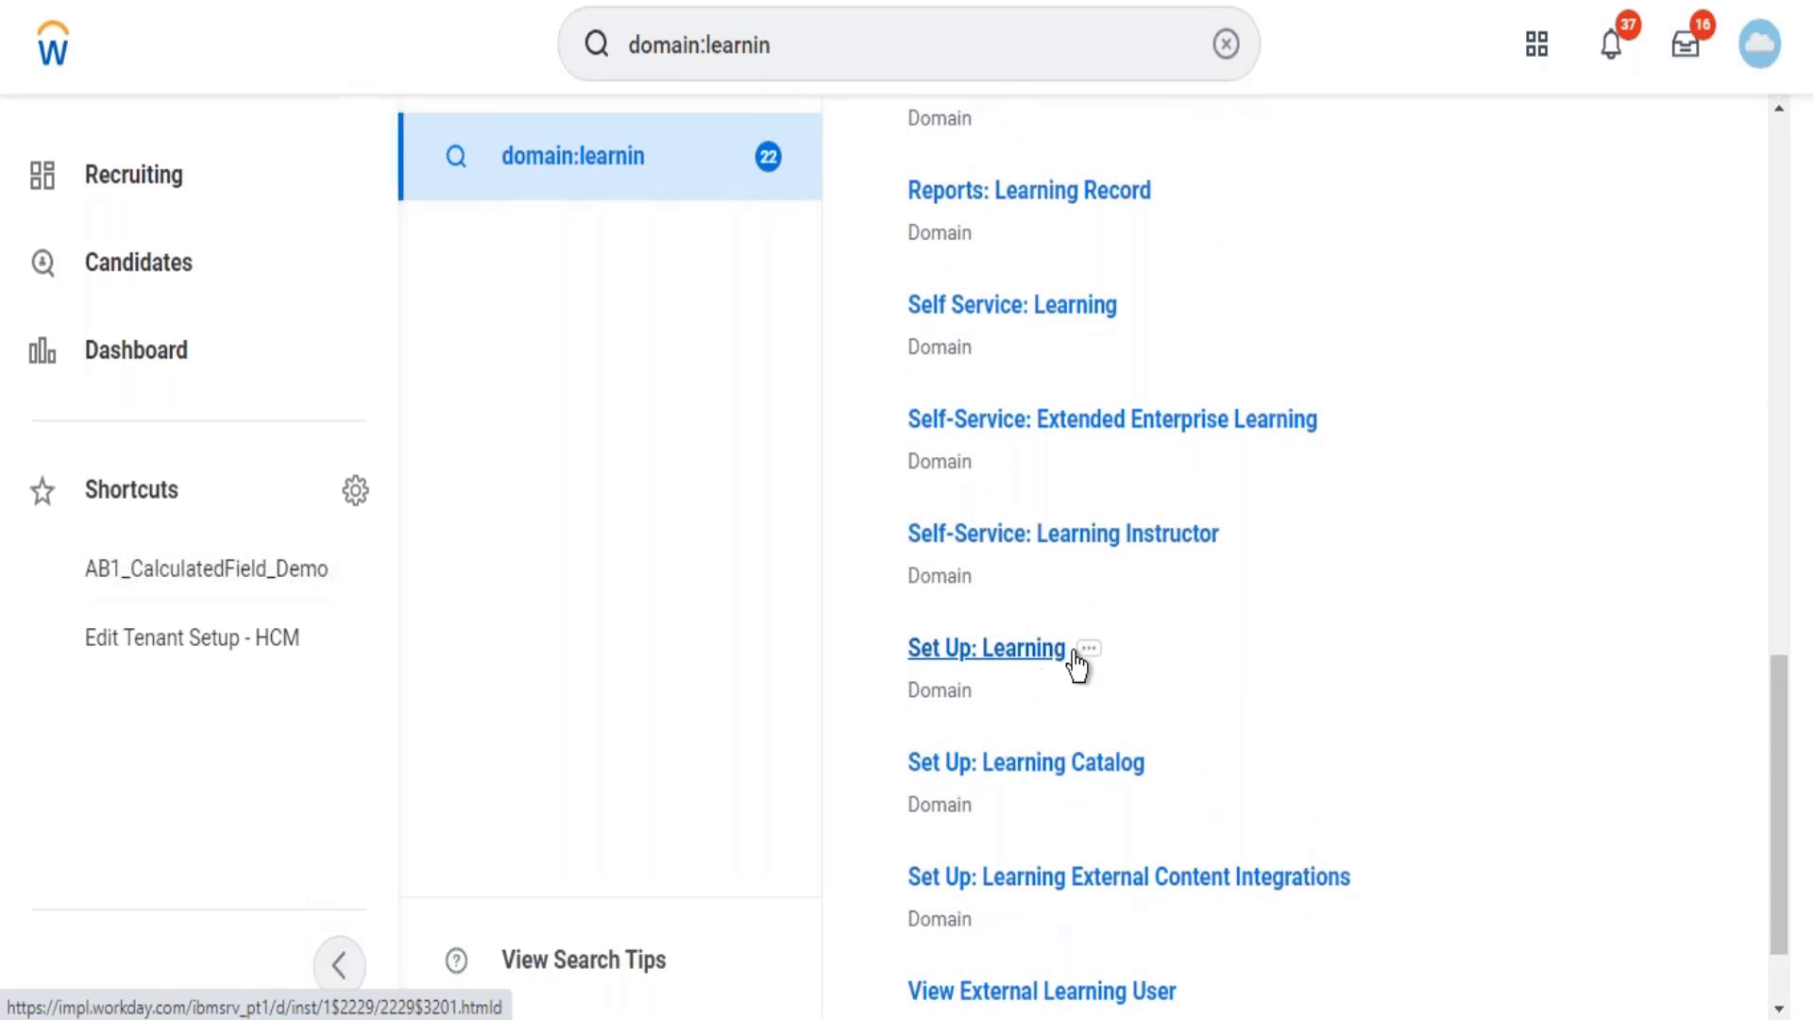
{"action": "left_click", "coordinate": [1088, 662]}
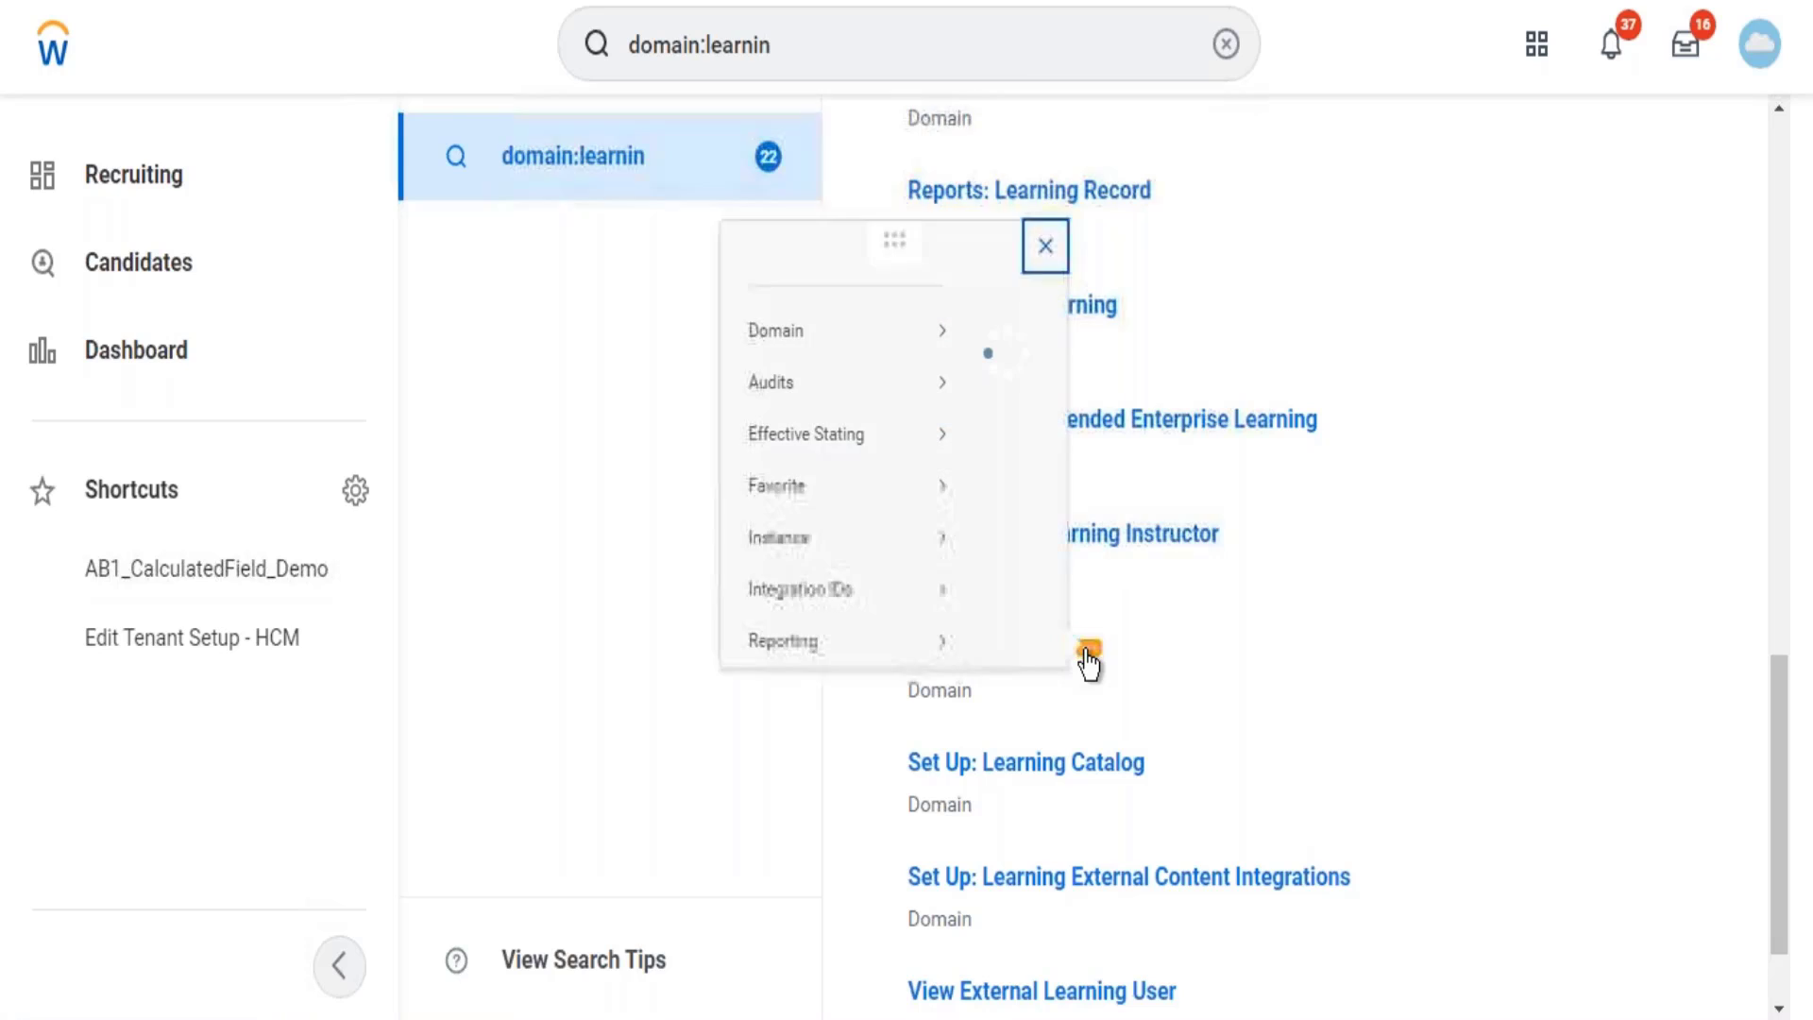
{"action": "mouse_move", "coordinate": [144, 198]}
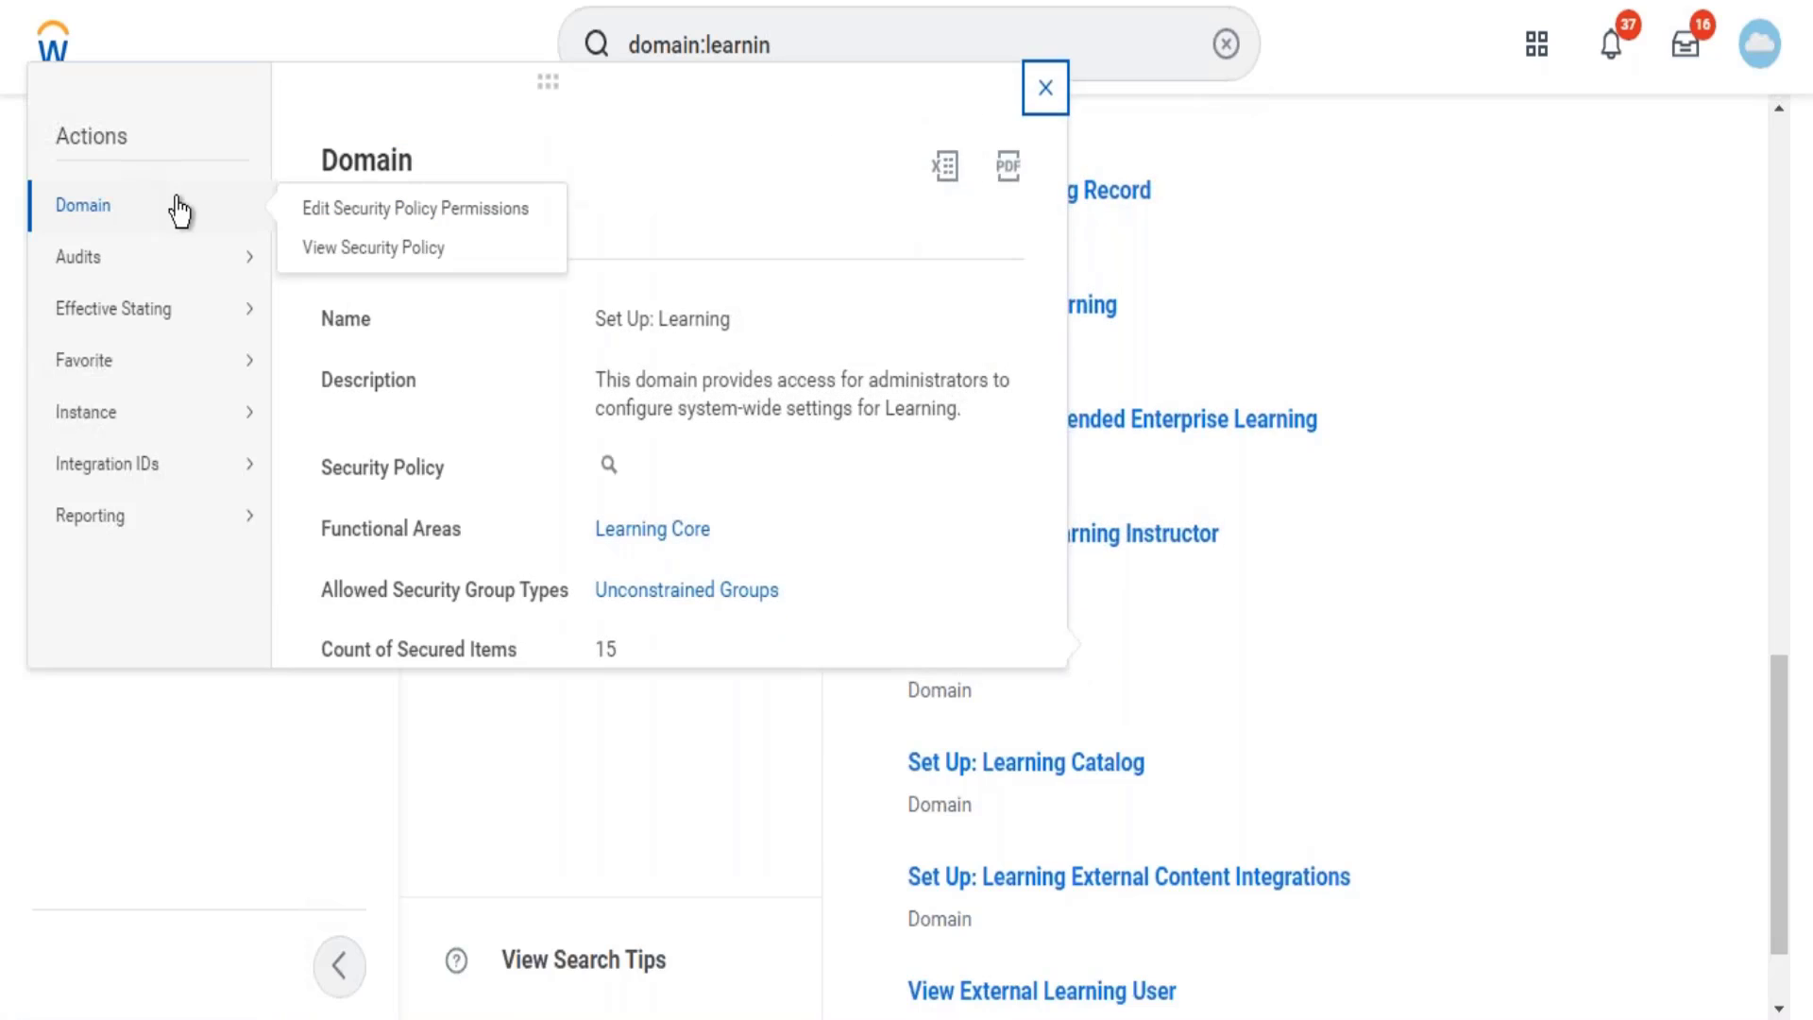
{"action": "left_click", "coordinate": [316, 230]}
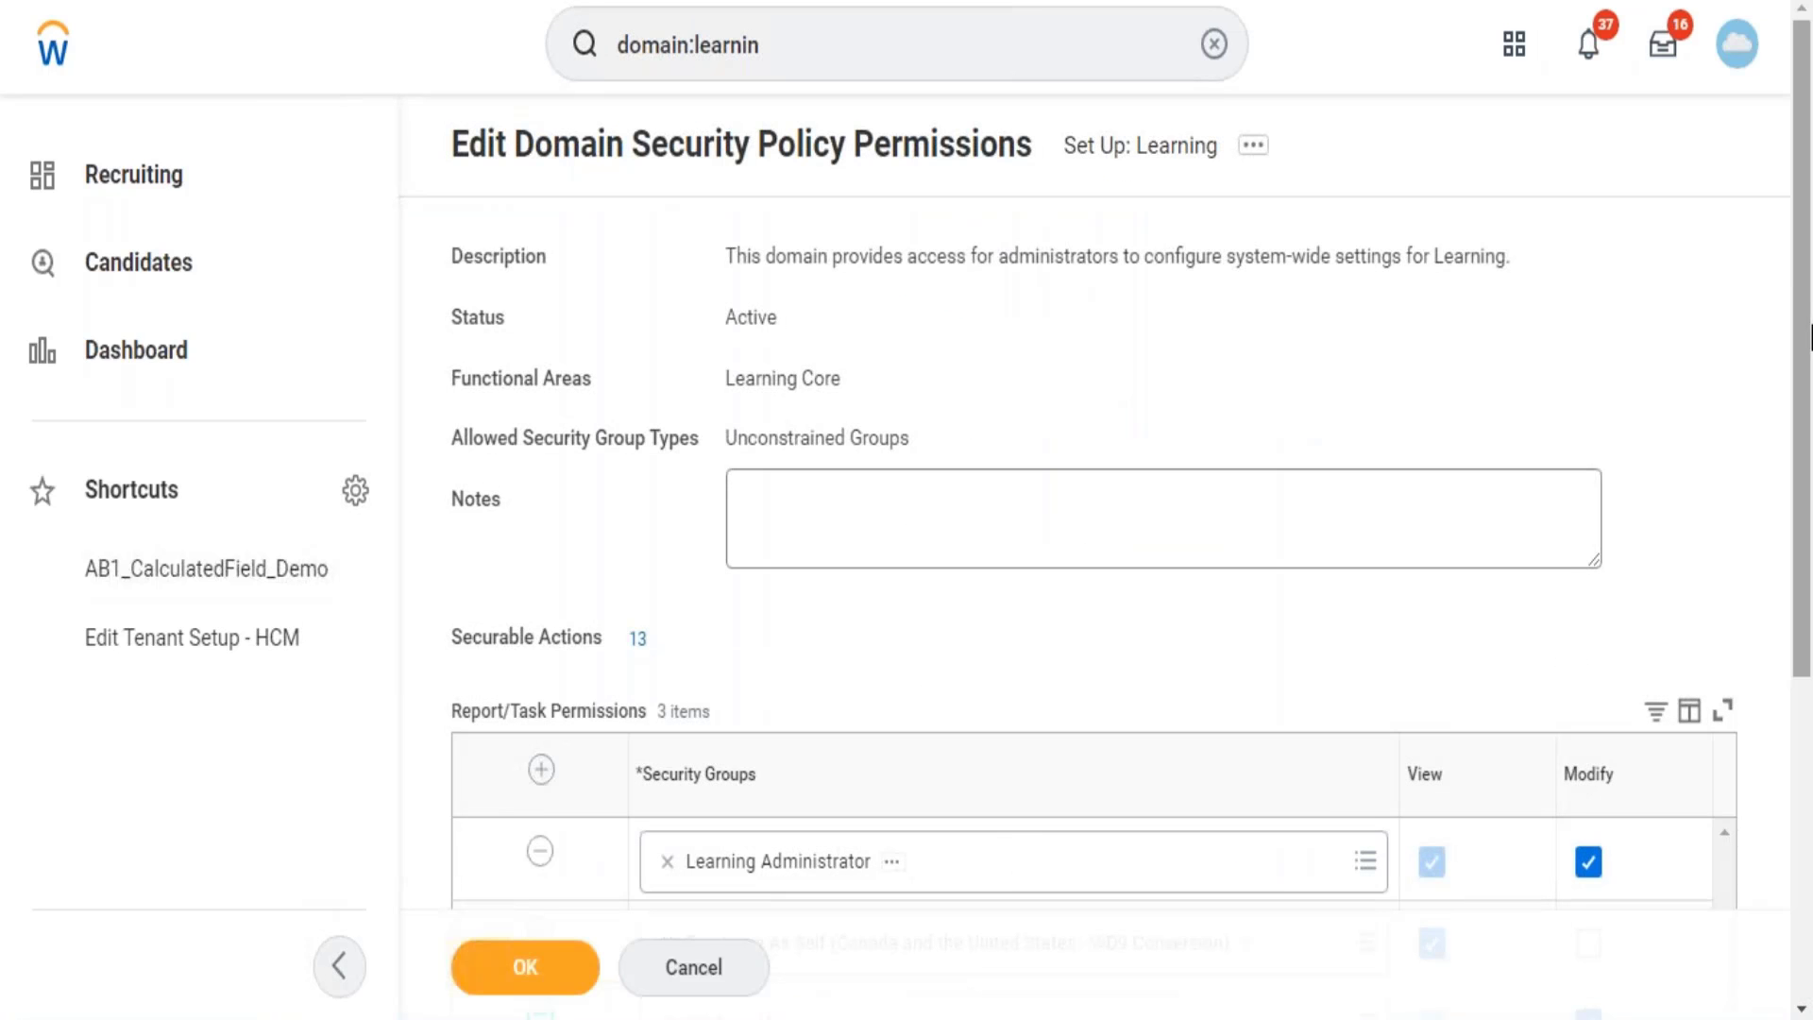
{"action": "left_click_drag", "start_coordinate": [1806, 332], "coordinate": [1806, 614]}
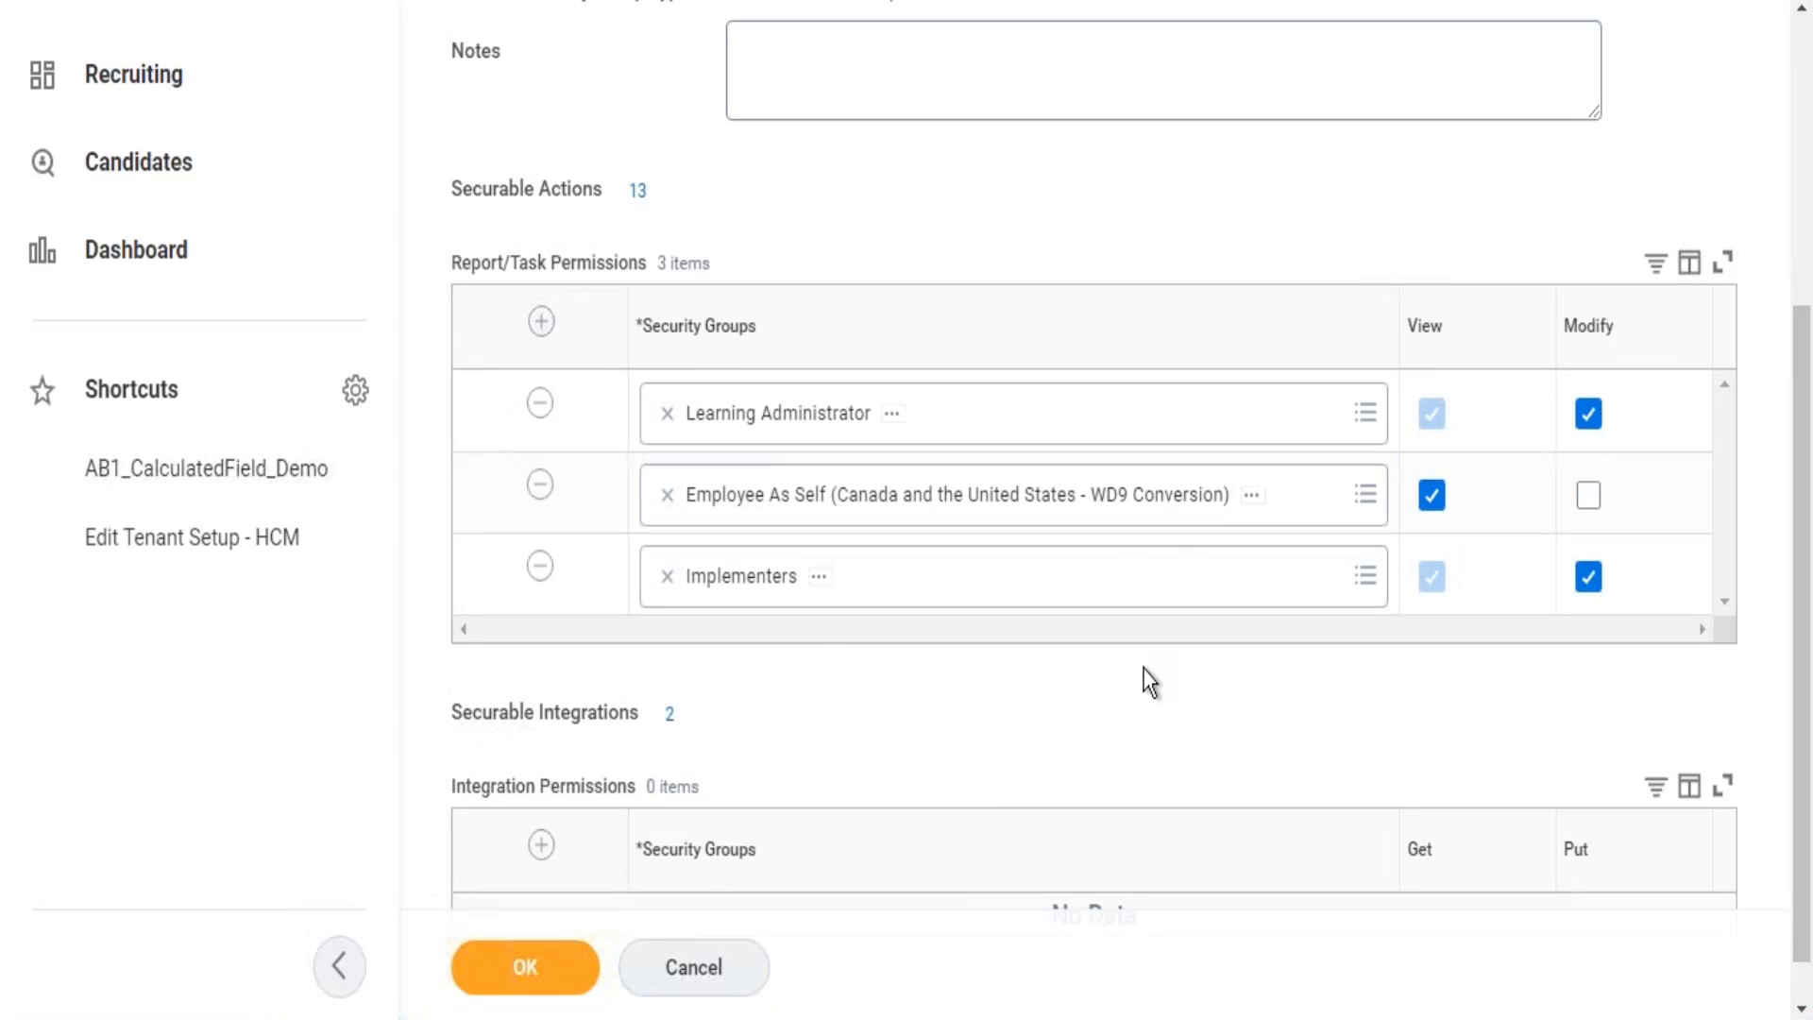
{"action": "scroll", "coordinate": [1811, 562], "scroll_direction": "up", "scroll_amount": 2}
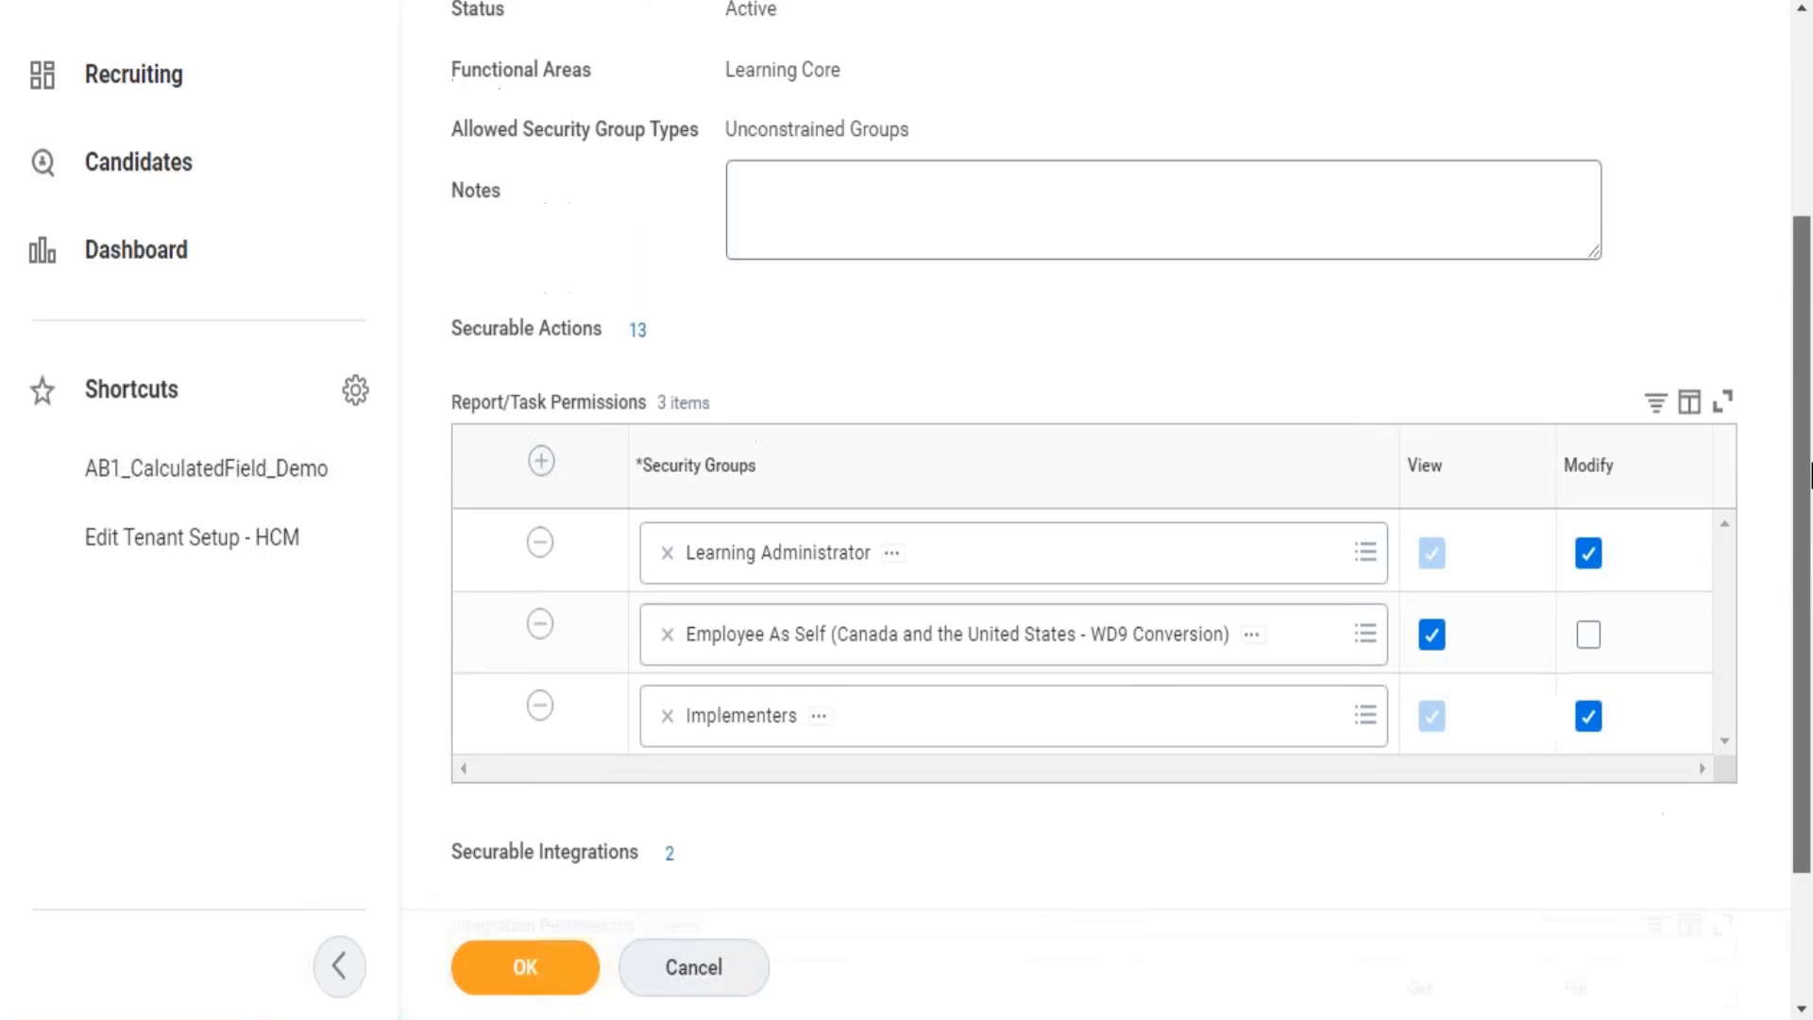
{"action": "scroll", "coordinate": [1811, 557], "scroll_direction": "up", "scroll_amount": 3}
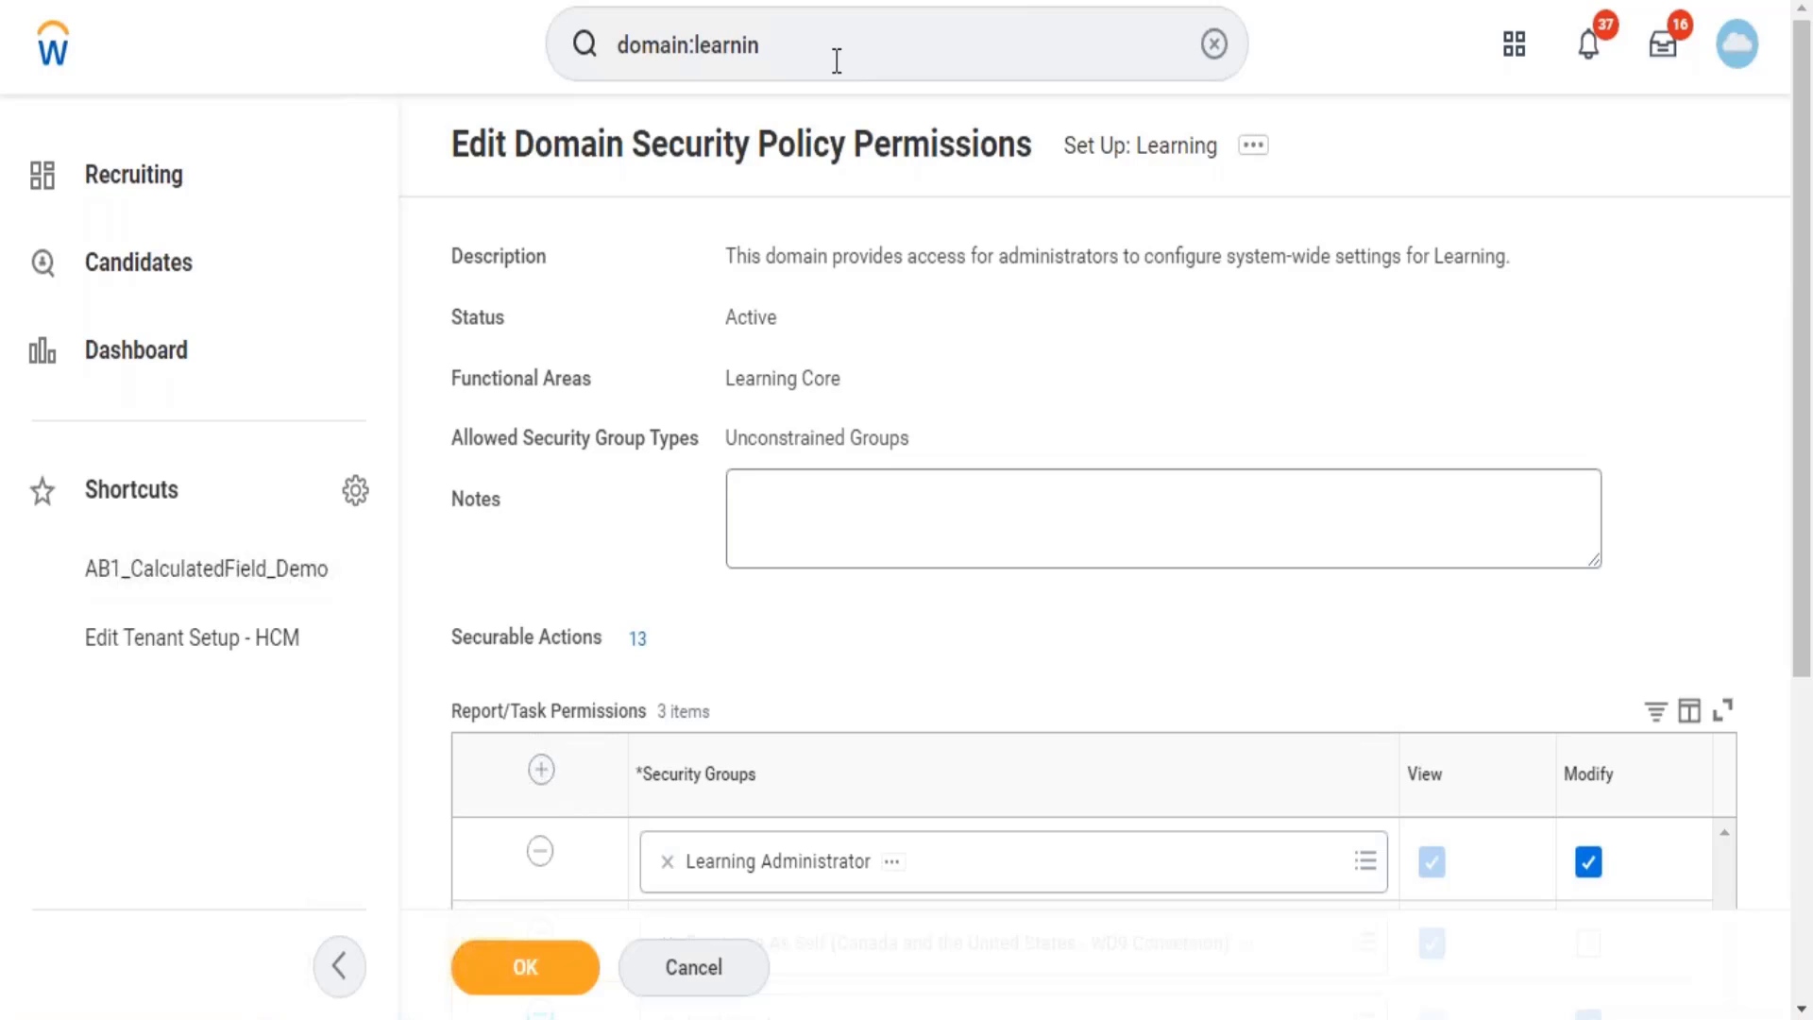
Refine the search to 'domain:learning'.
{"action": "left_click", "coordinate": [836, 61]}
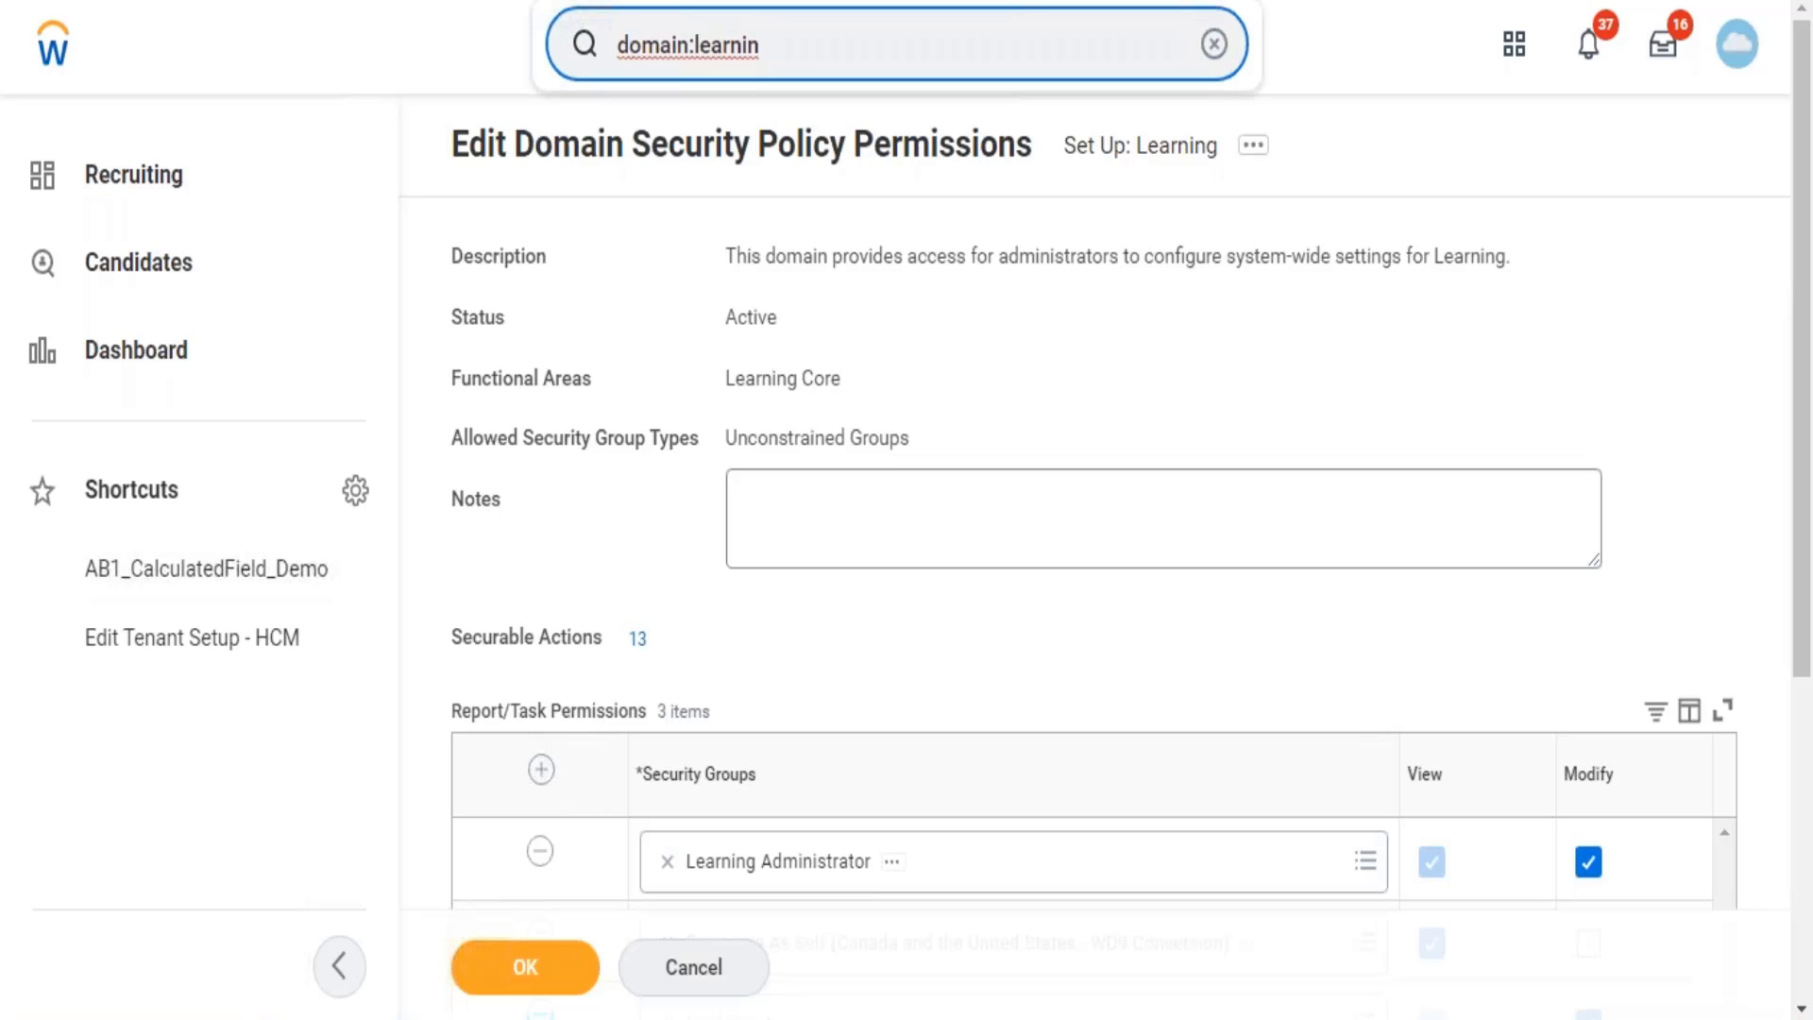
{"action": "type", "text": "g"}
{"action": "key", "text": "Return"}
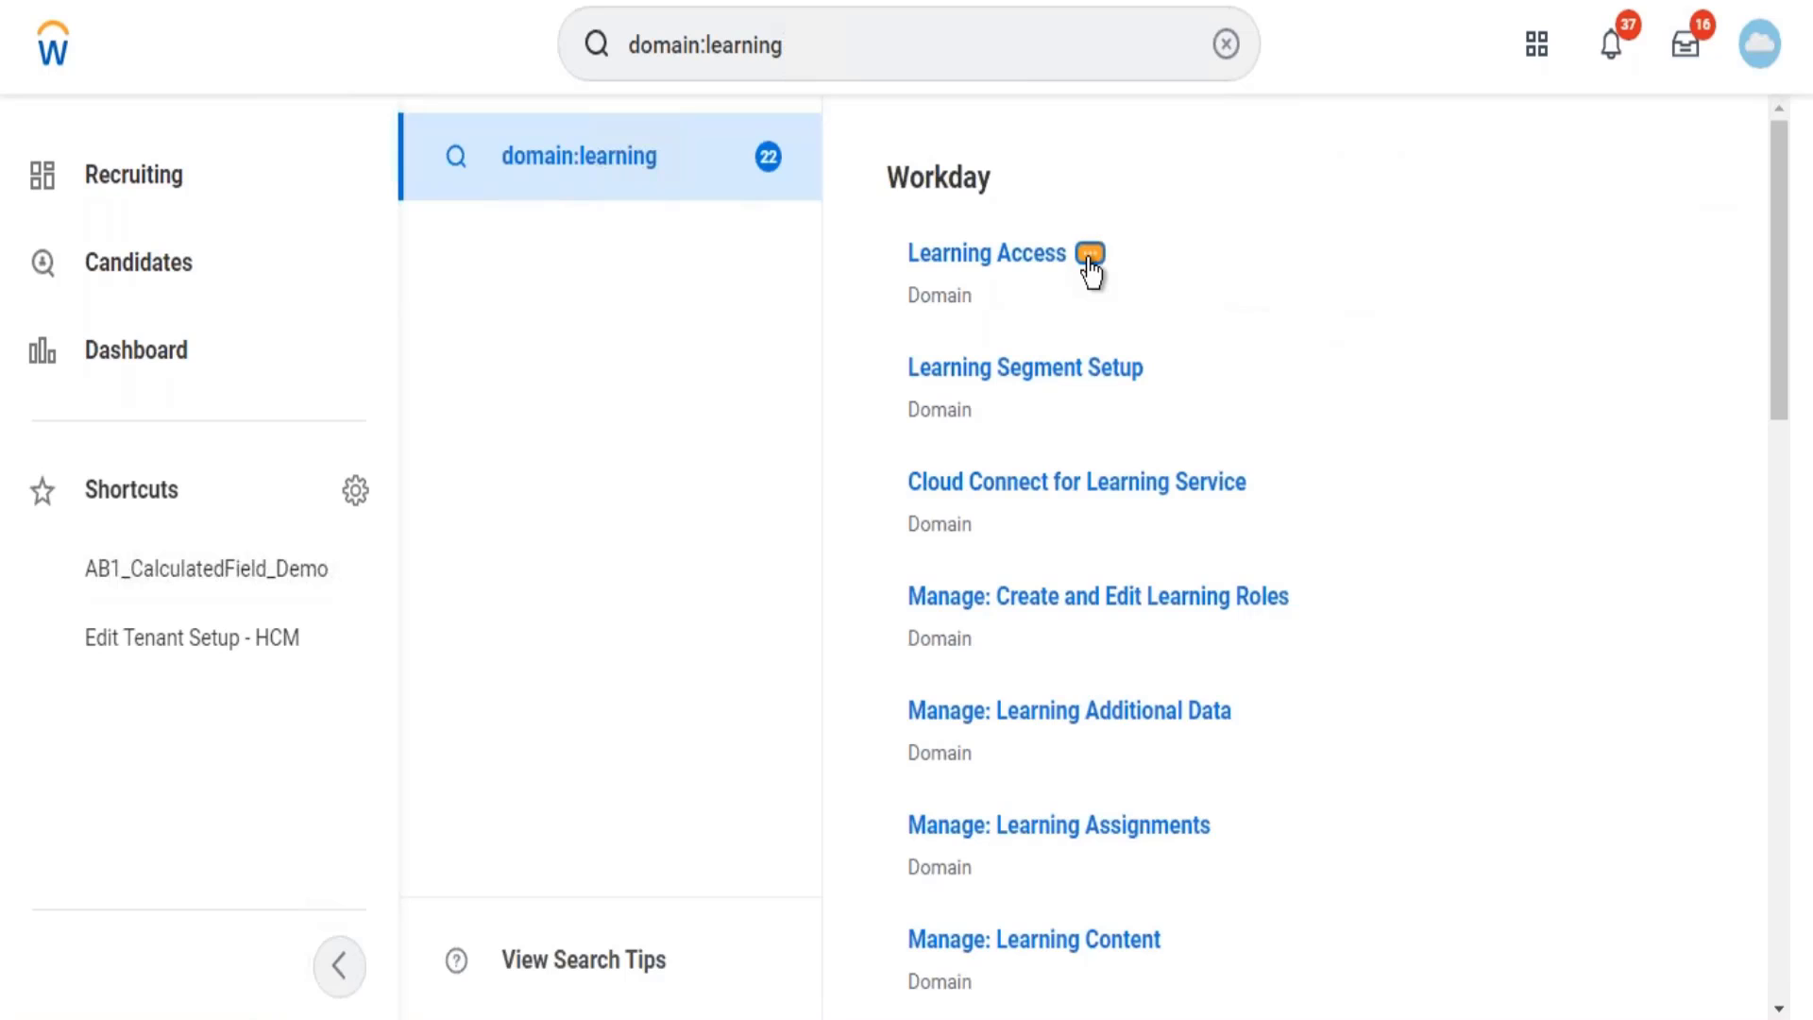
Open Edit Security Policy Permissions for the Learning Access domain from its related actions.
{"action": "left_click", "coordinate": [1091, 253]}
{"action": "mouse_move", "coordinate": [190, 376]}
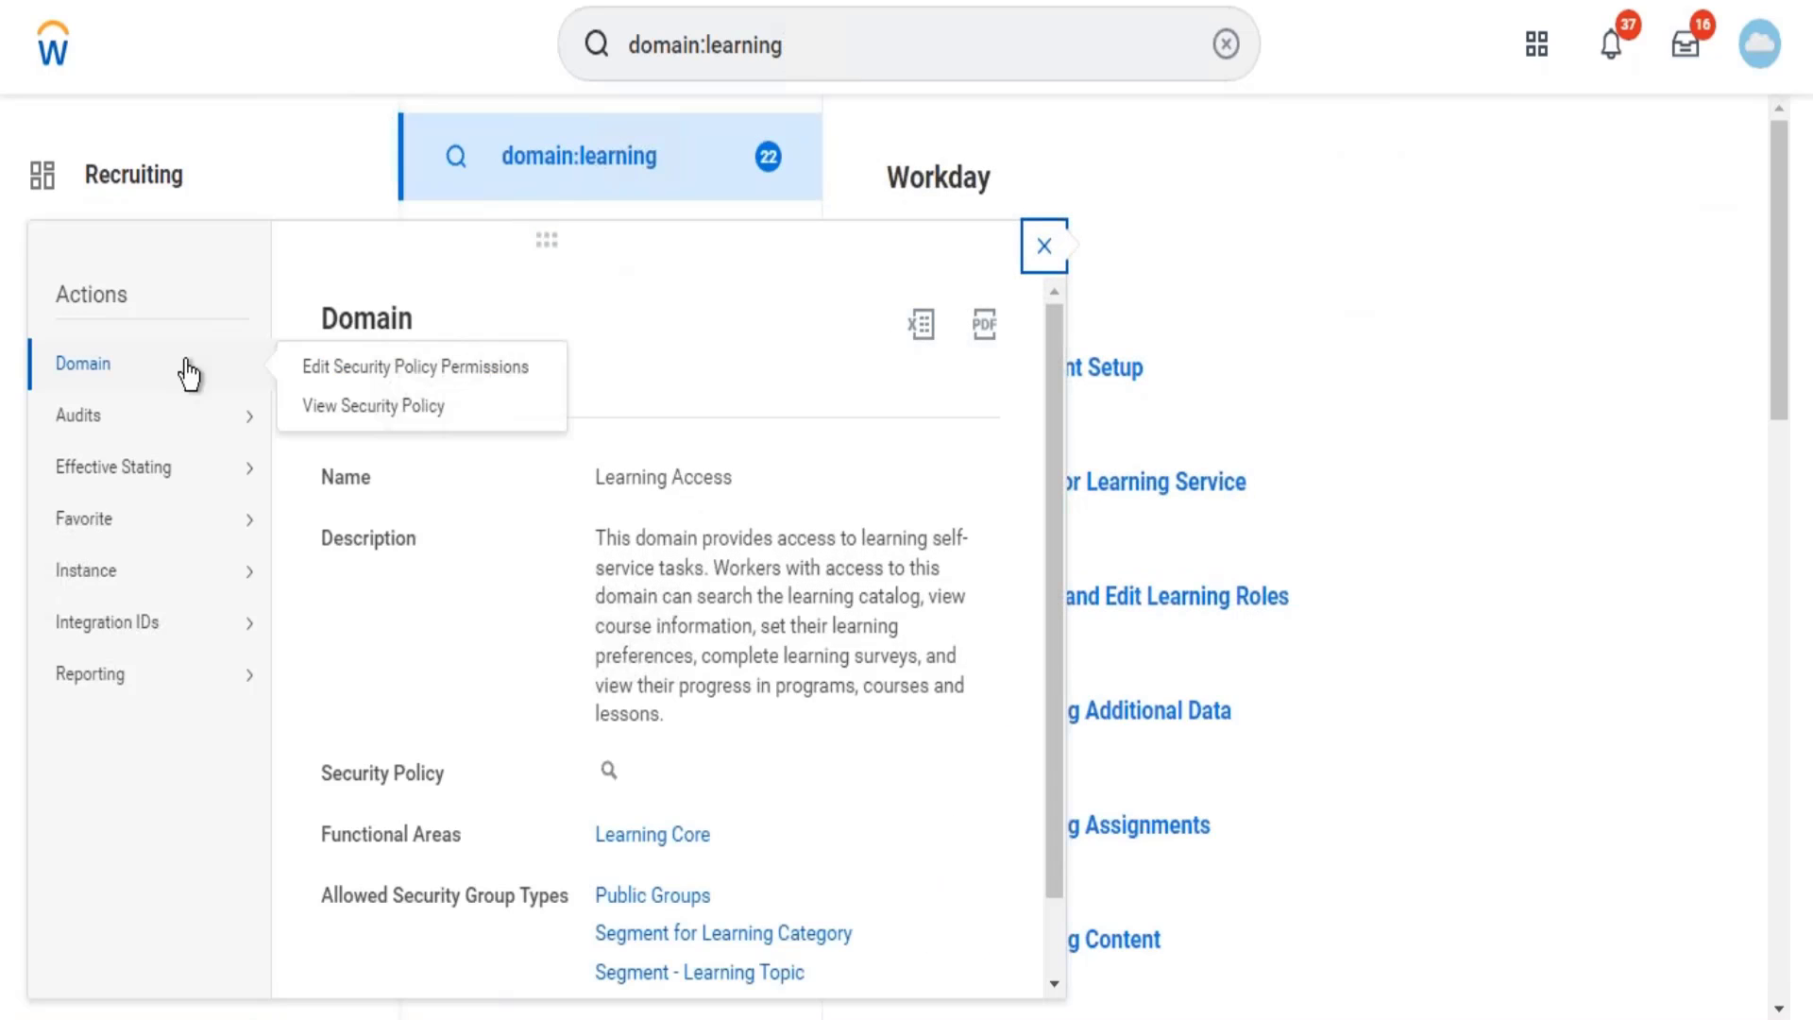
{"action": "left_click", "coordinate": [349, 368]}
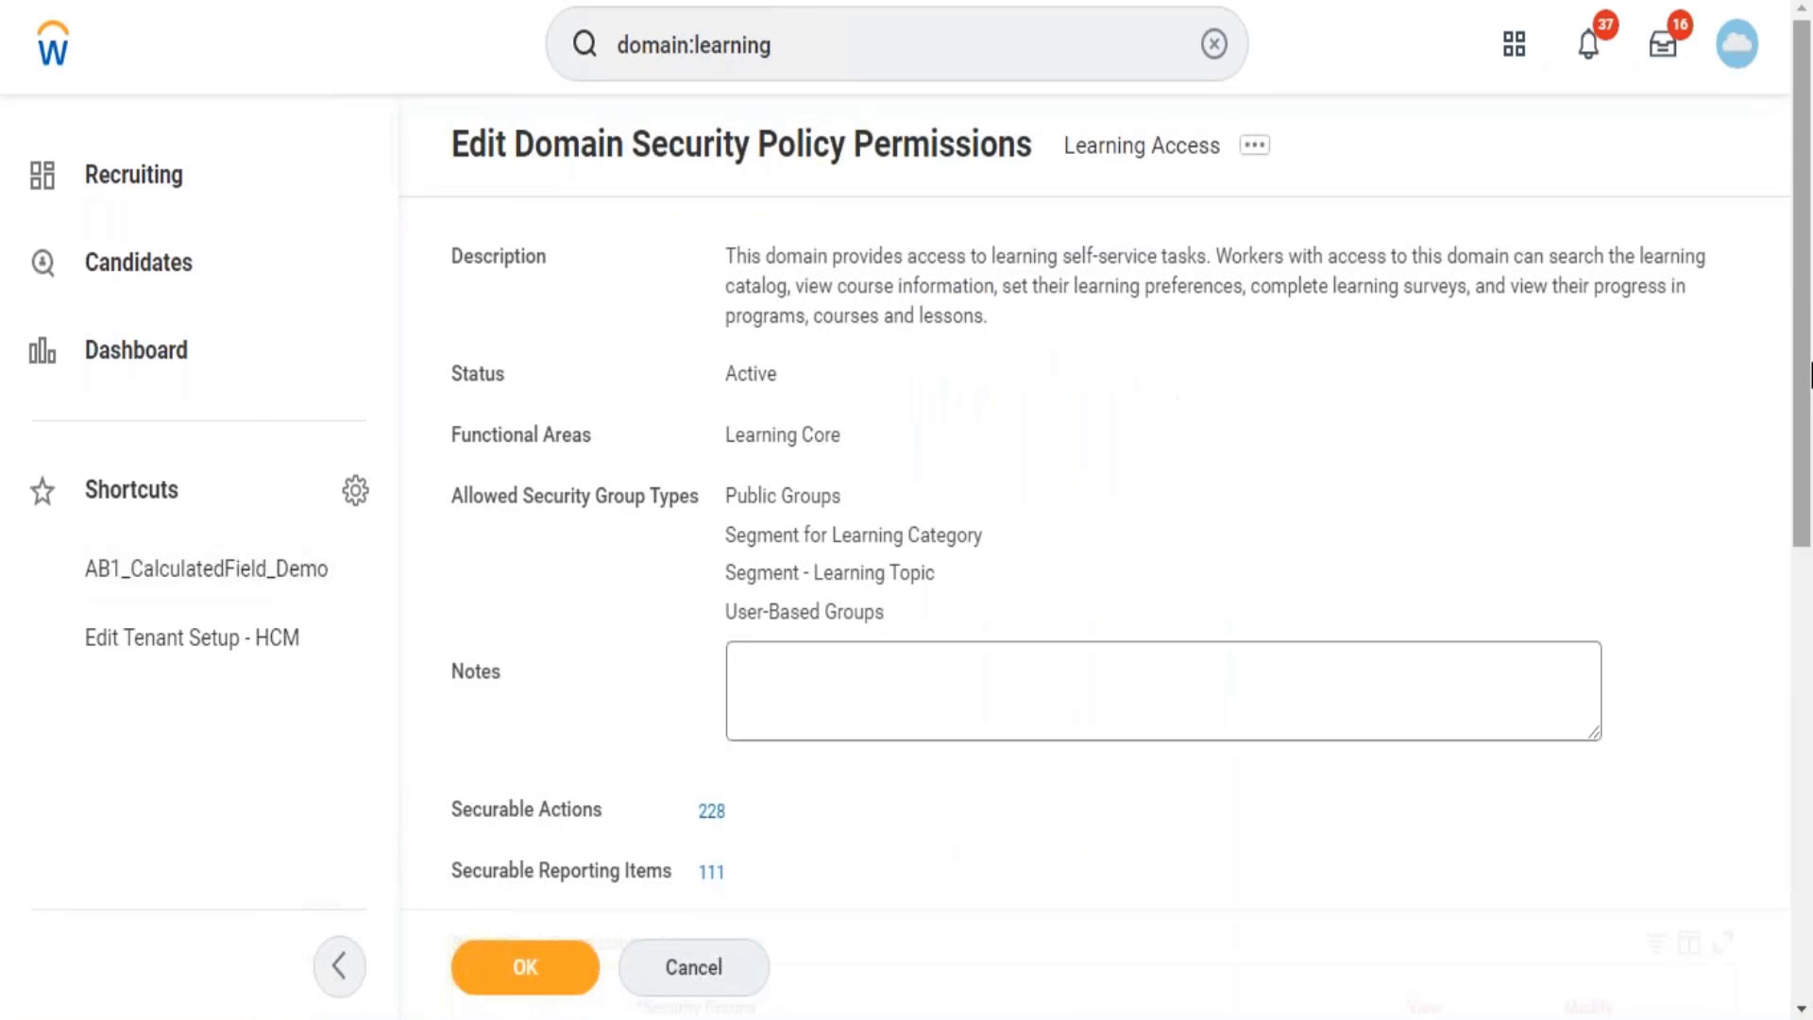
Review the Learning Access Report/Task Permissions groups and save them with OK.
{"action": "left_click_drag", "start_coordinate": [1808, 283], "coordinate": [1811, 573]}
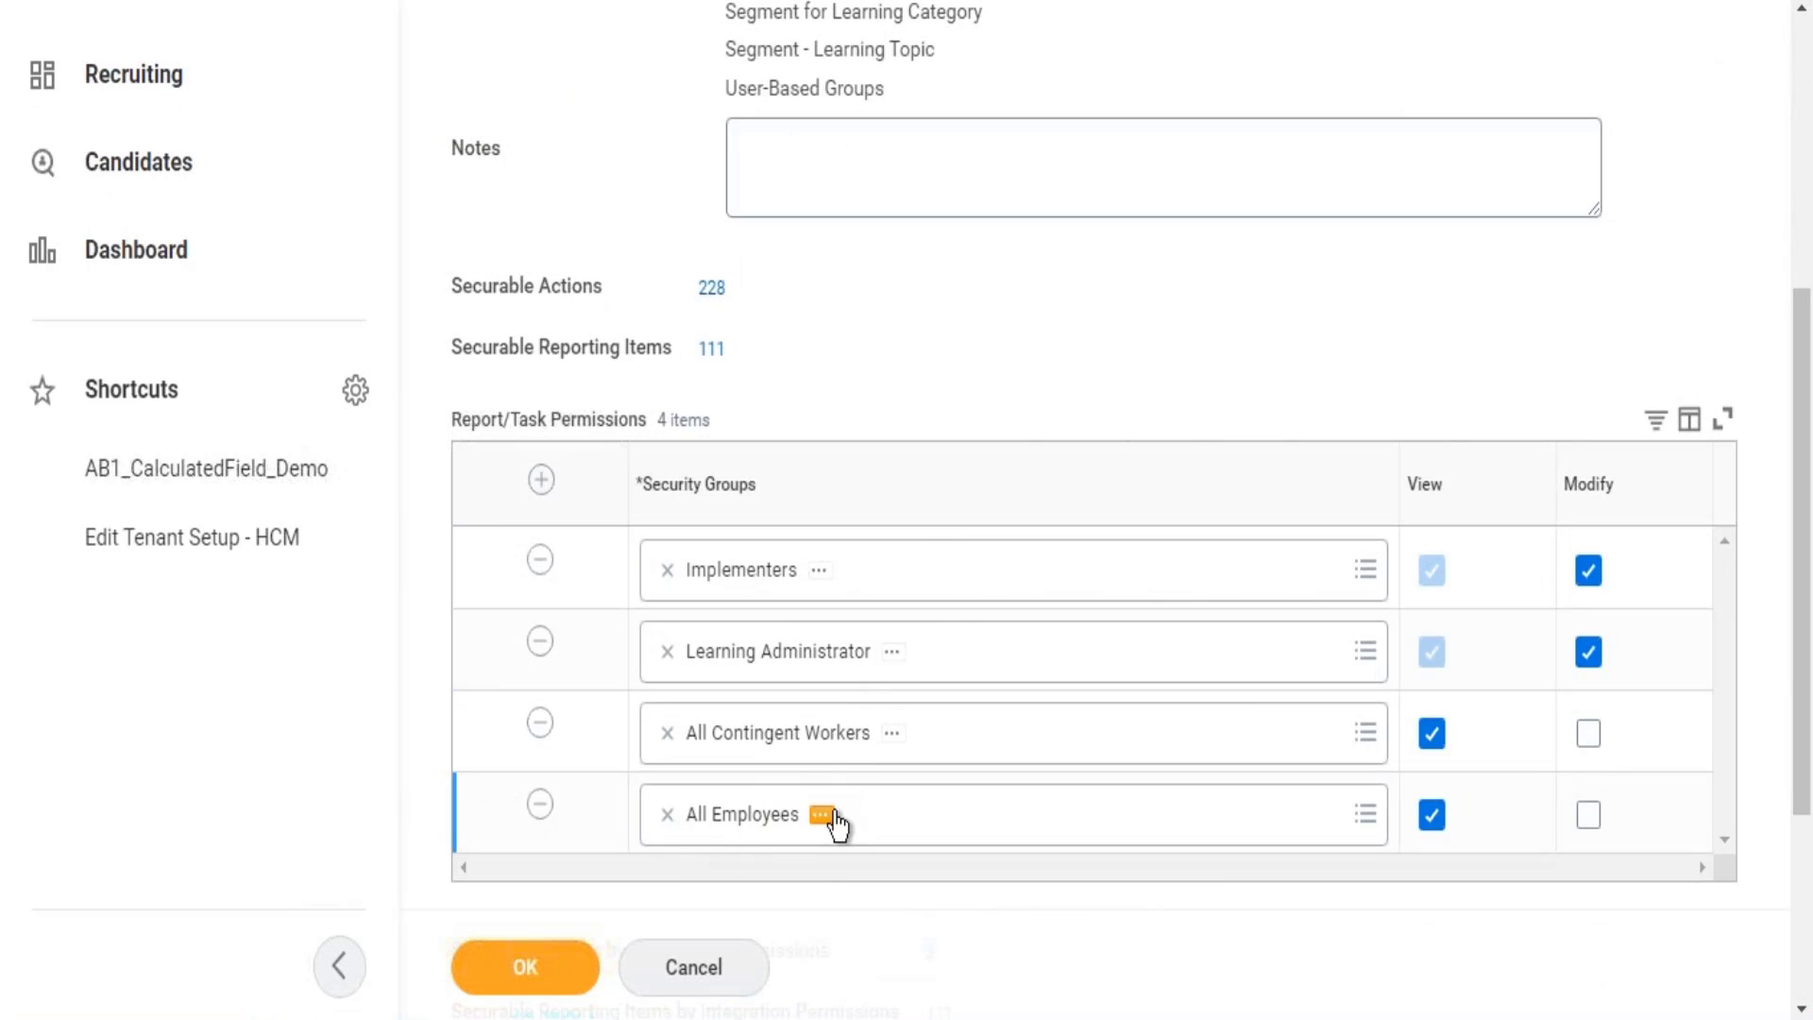
{"action": "left_click", "coordinate": [553, 988]}
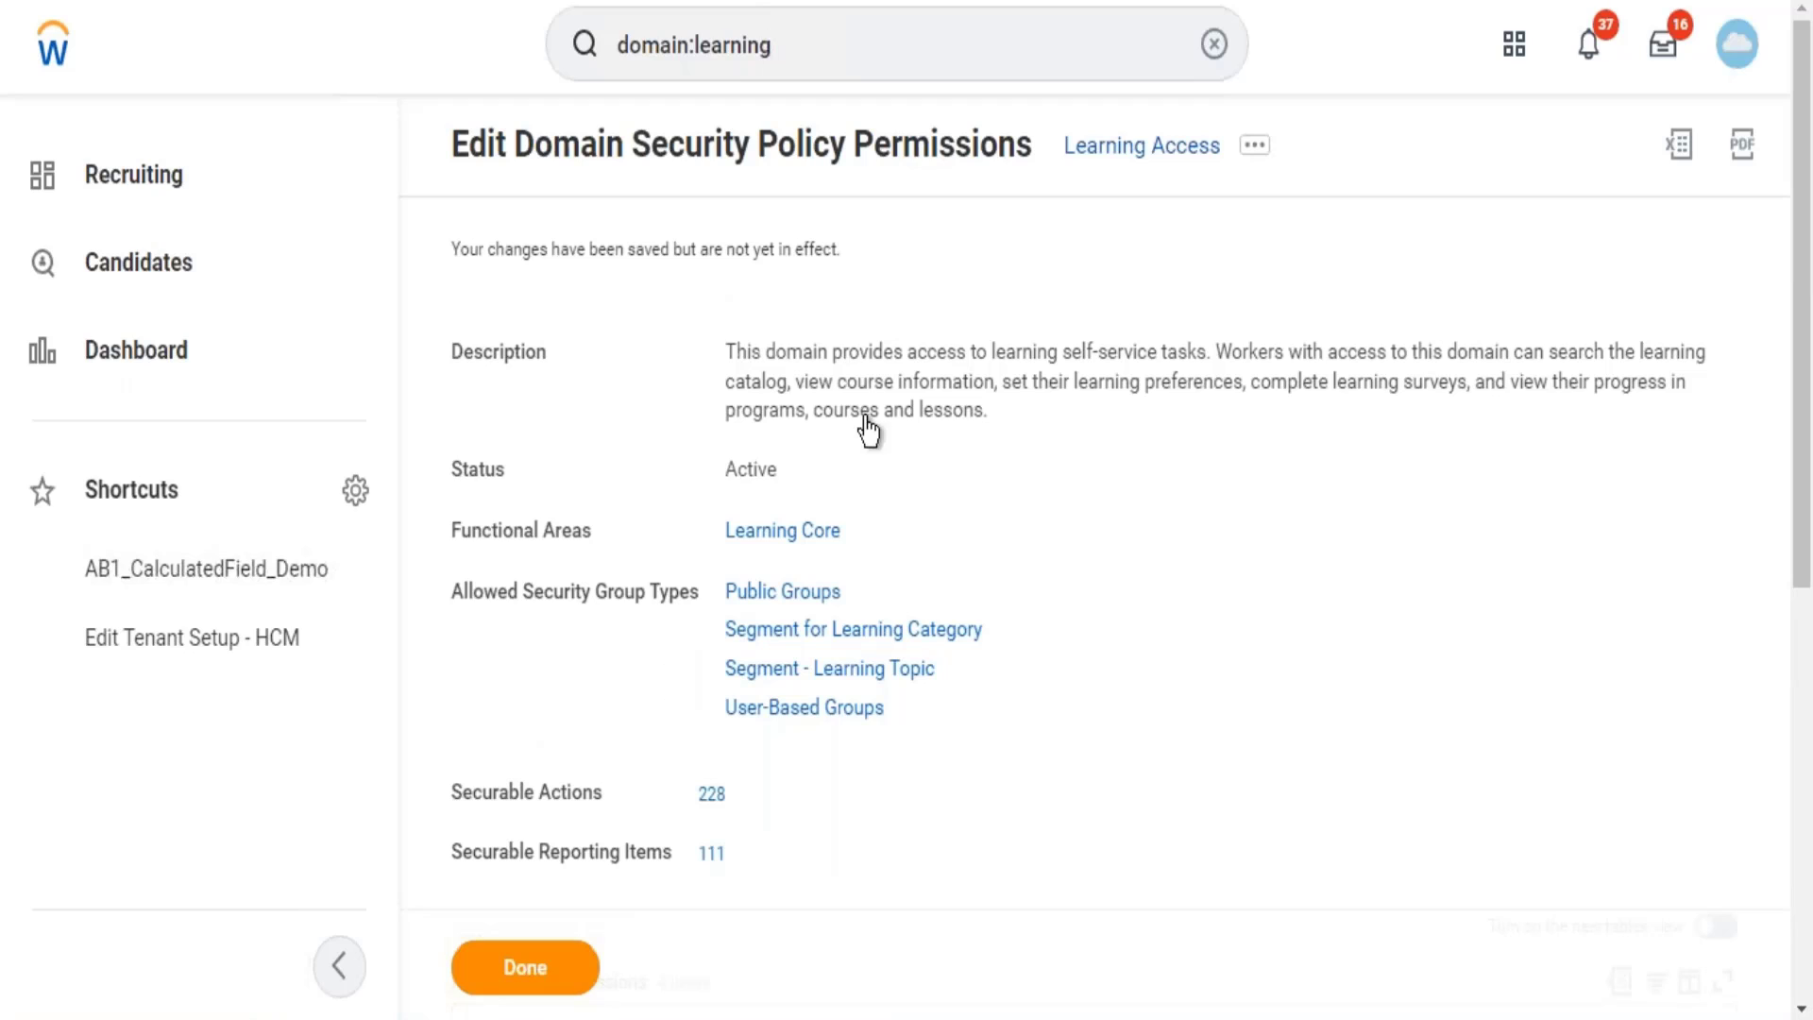
{"action": "left_click", "coordinate": [821, 43]}
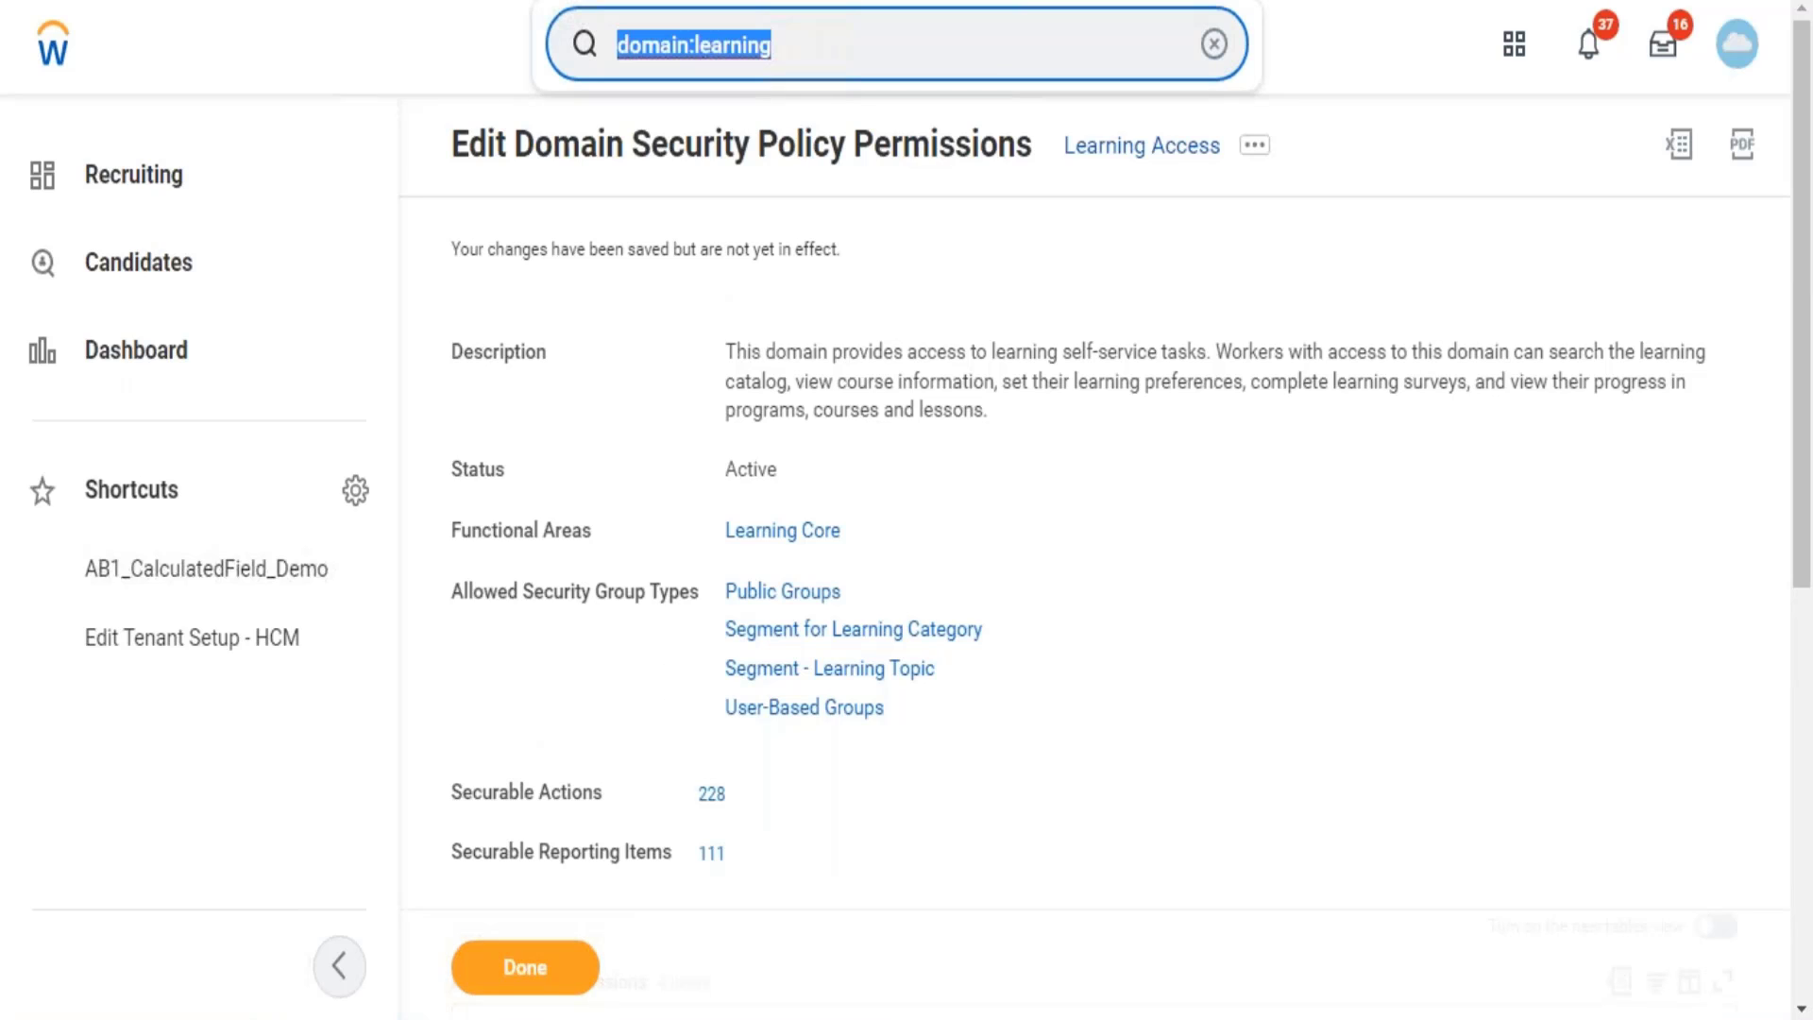
Search 'maintain das' and open the Maintain Dashboards report of 137 dashboards.
{"action": "type", "text": "mainain"}
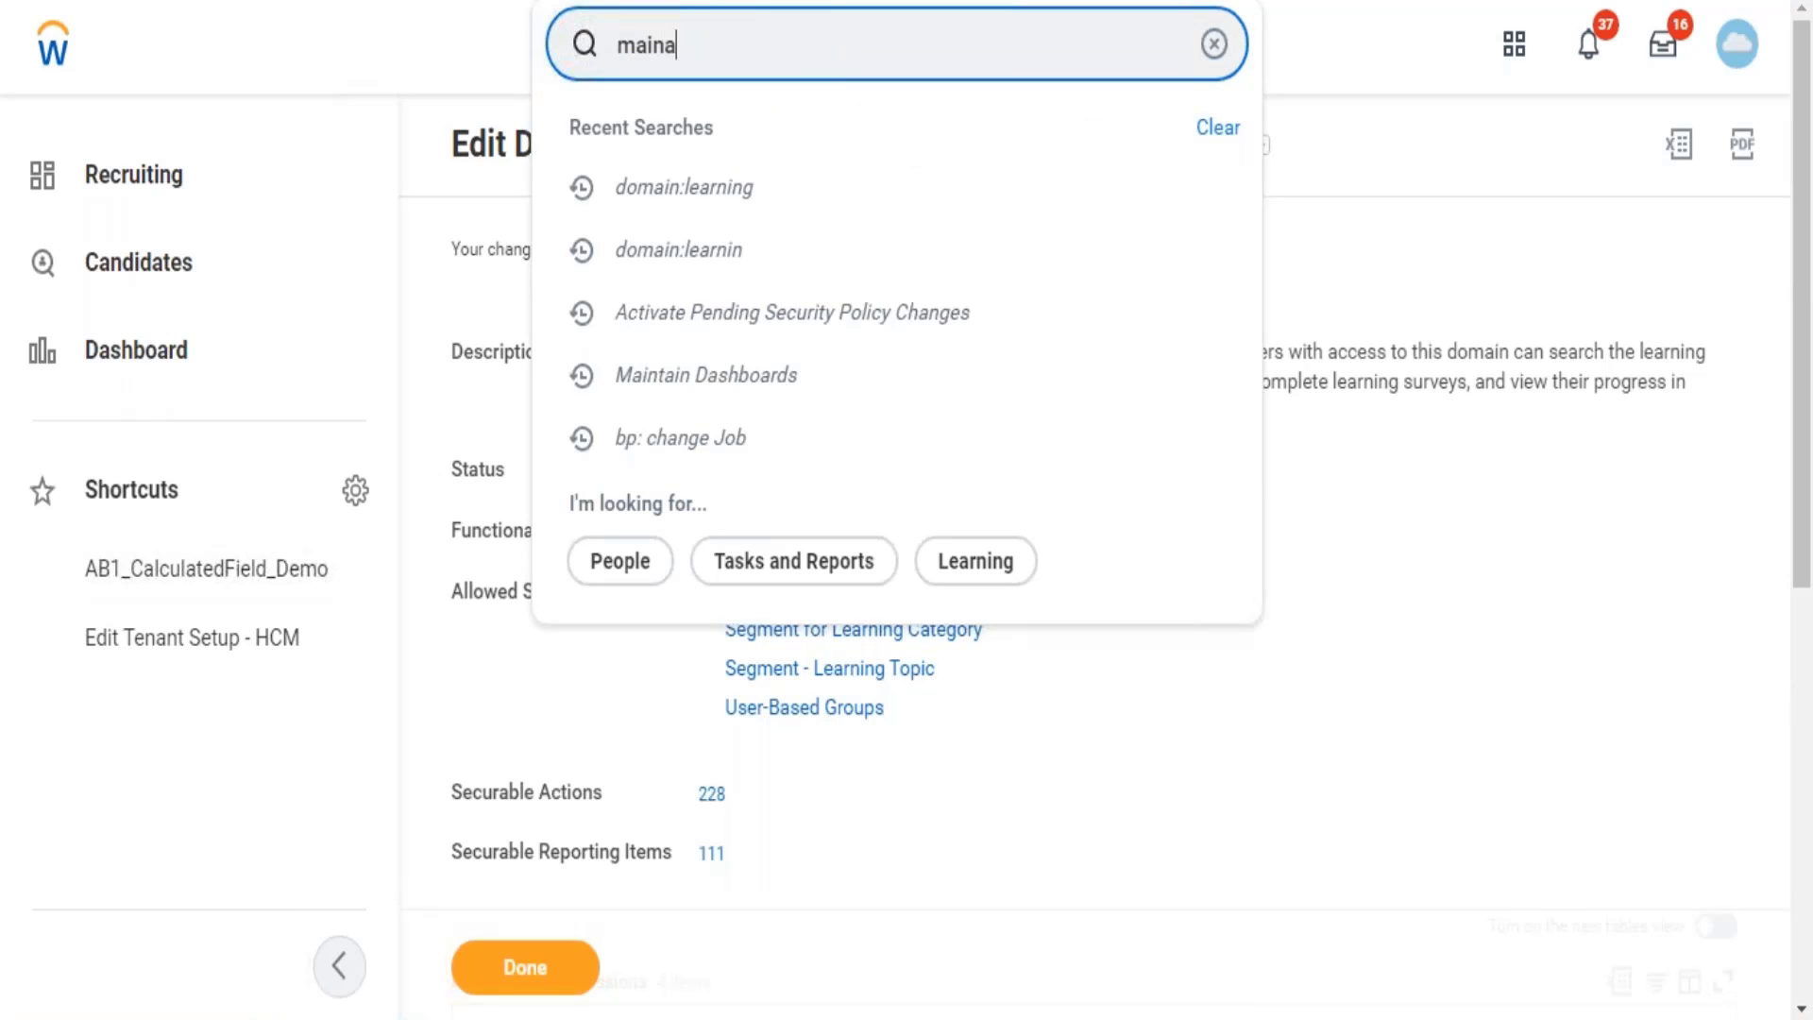
{"action": "key", "text": "BackSpace"}
{"action": "key", "text": "BackSpace"}
{"action": "key", "text": "BackSpace"}
{"action": "key", "text": "BackSpace"}
{"action": "type", "text": "ntain "}
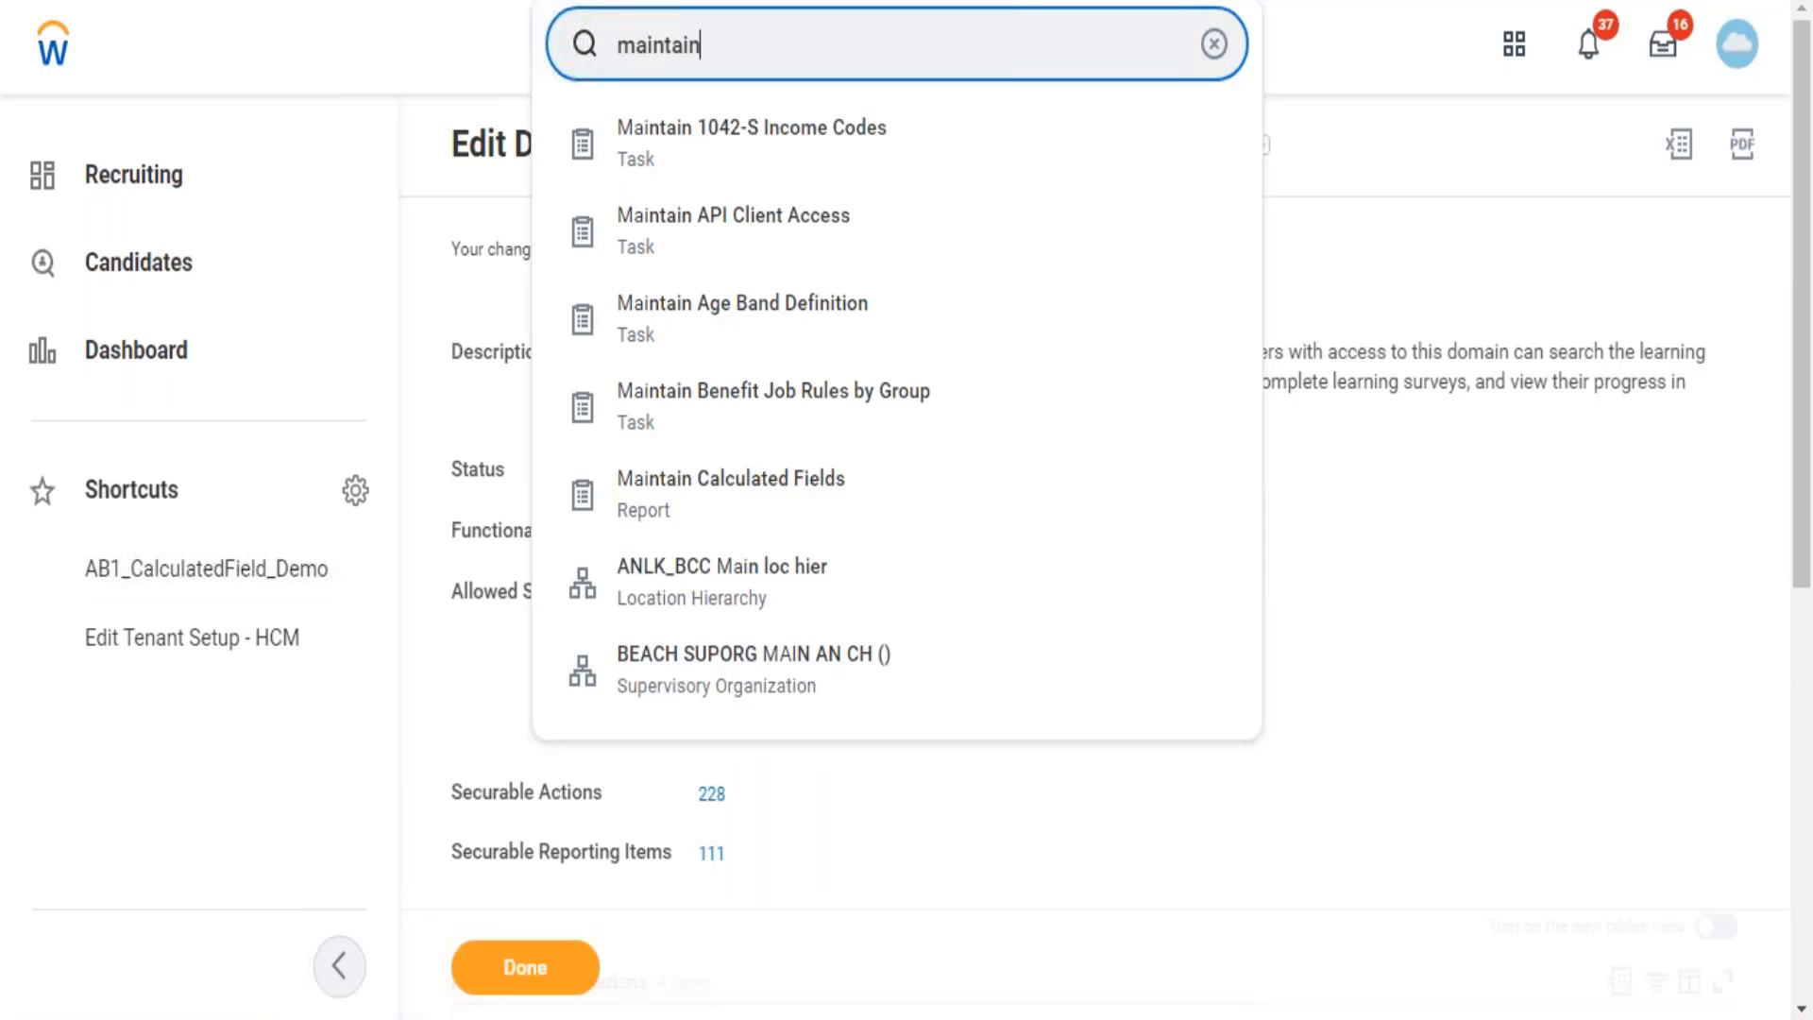
{"action": "type", "text": "dasj"}
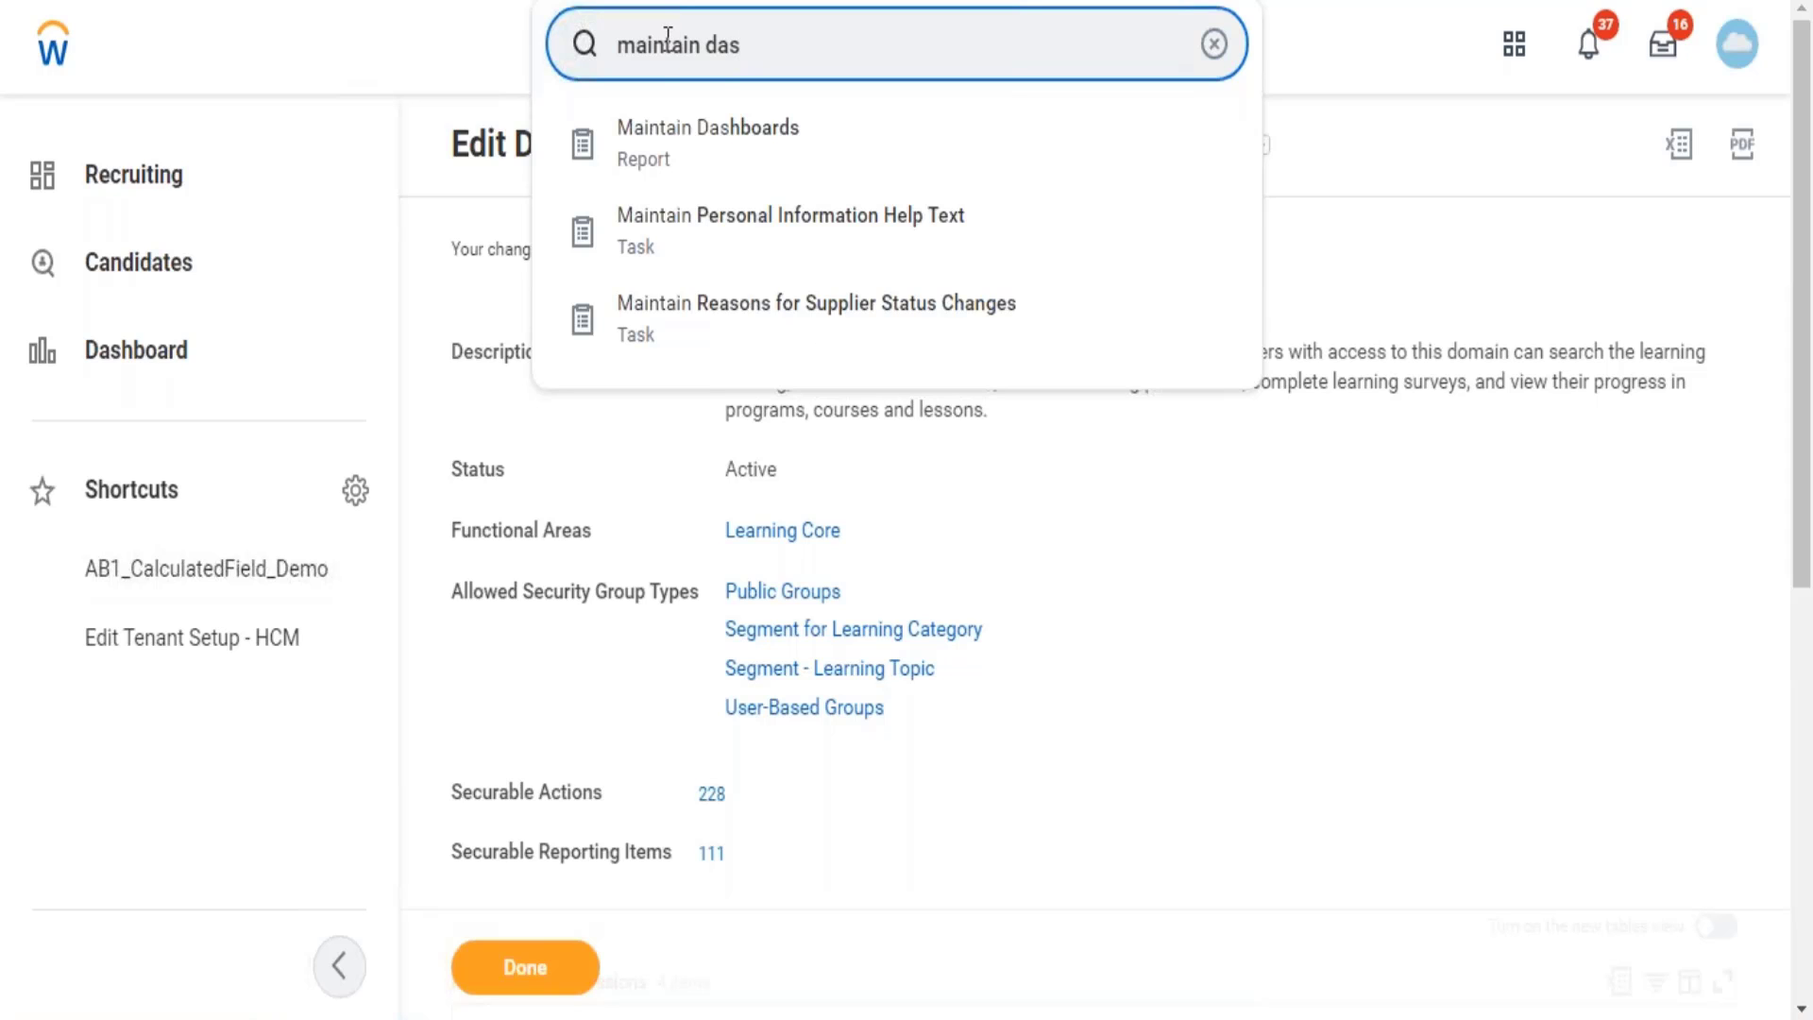
{"action": "left_click", "coordinate": [676, 149]}
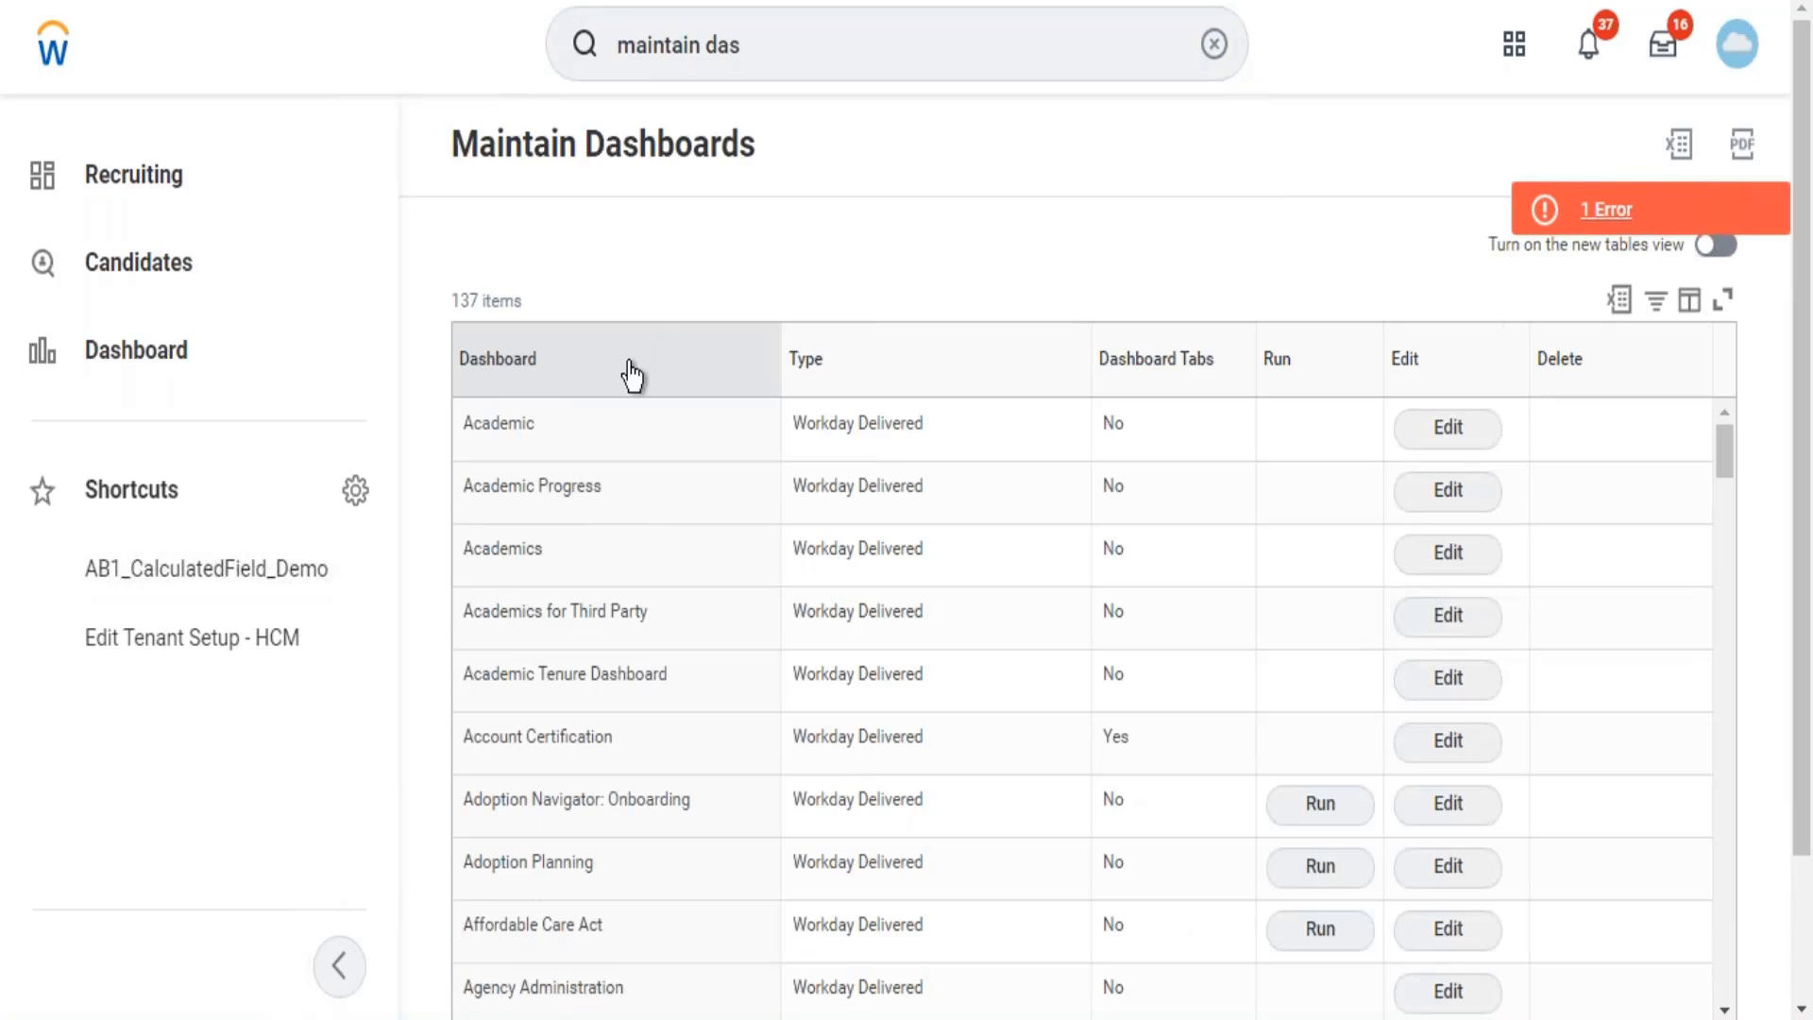
Filter the Dashboard column to Home, leaving only the Workday Delivered Home dashboard.
{"action": "left_click", "coordinate": [631, 376]}
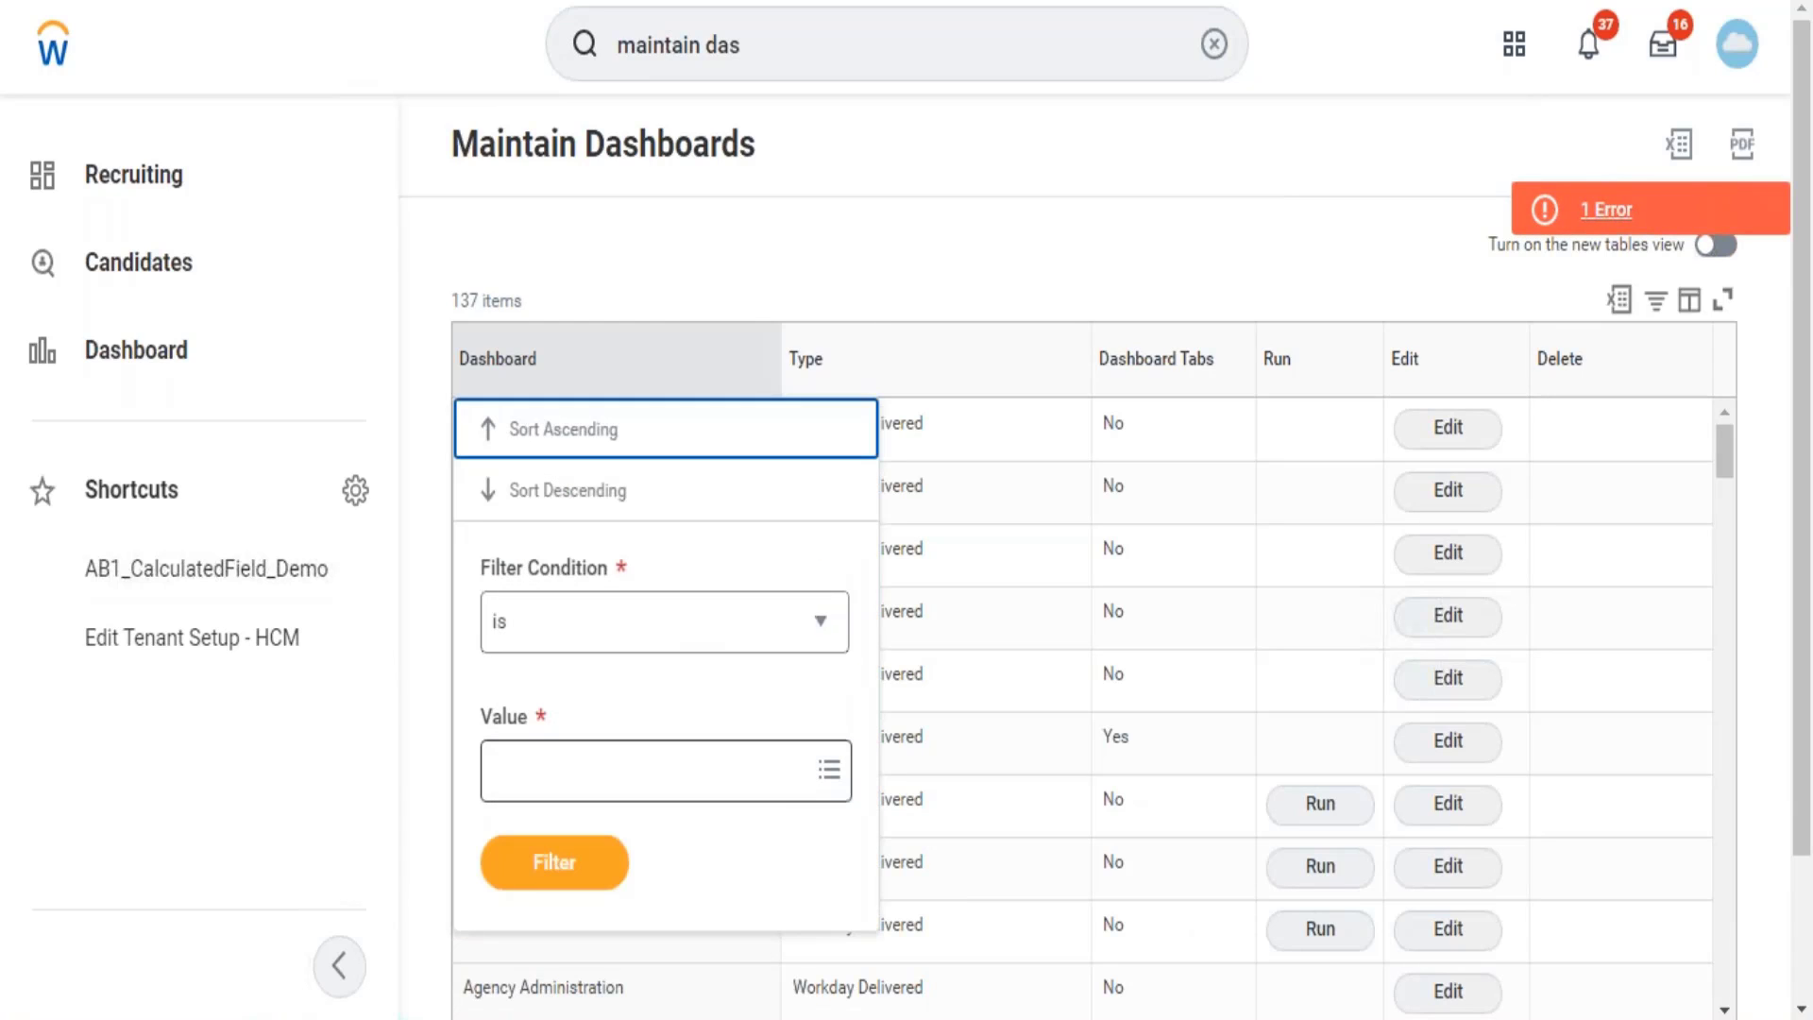
{"action": "left_click", "coordinate": [783, 799]}
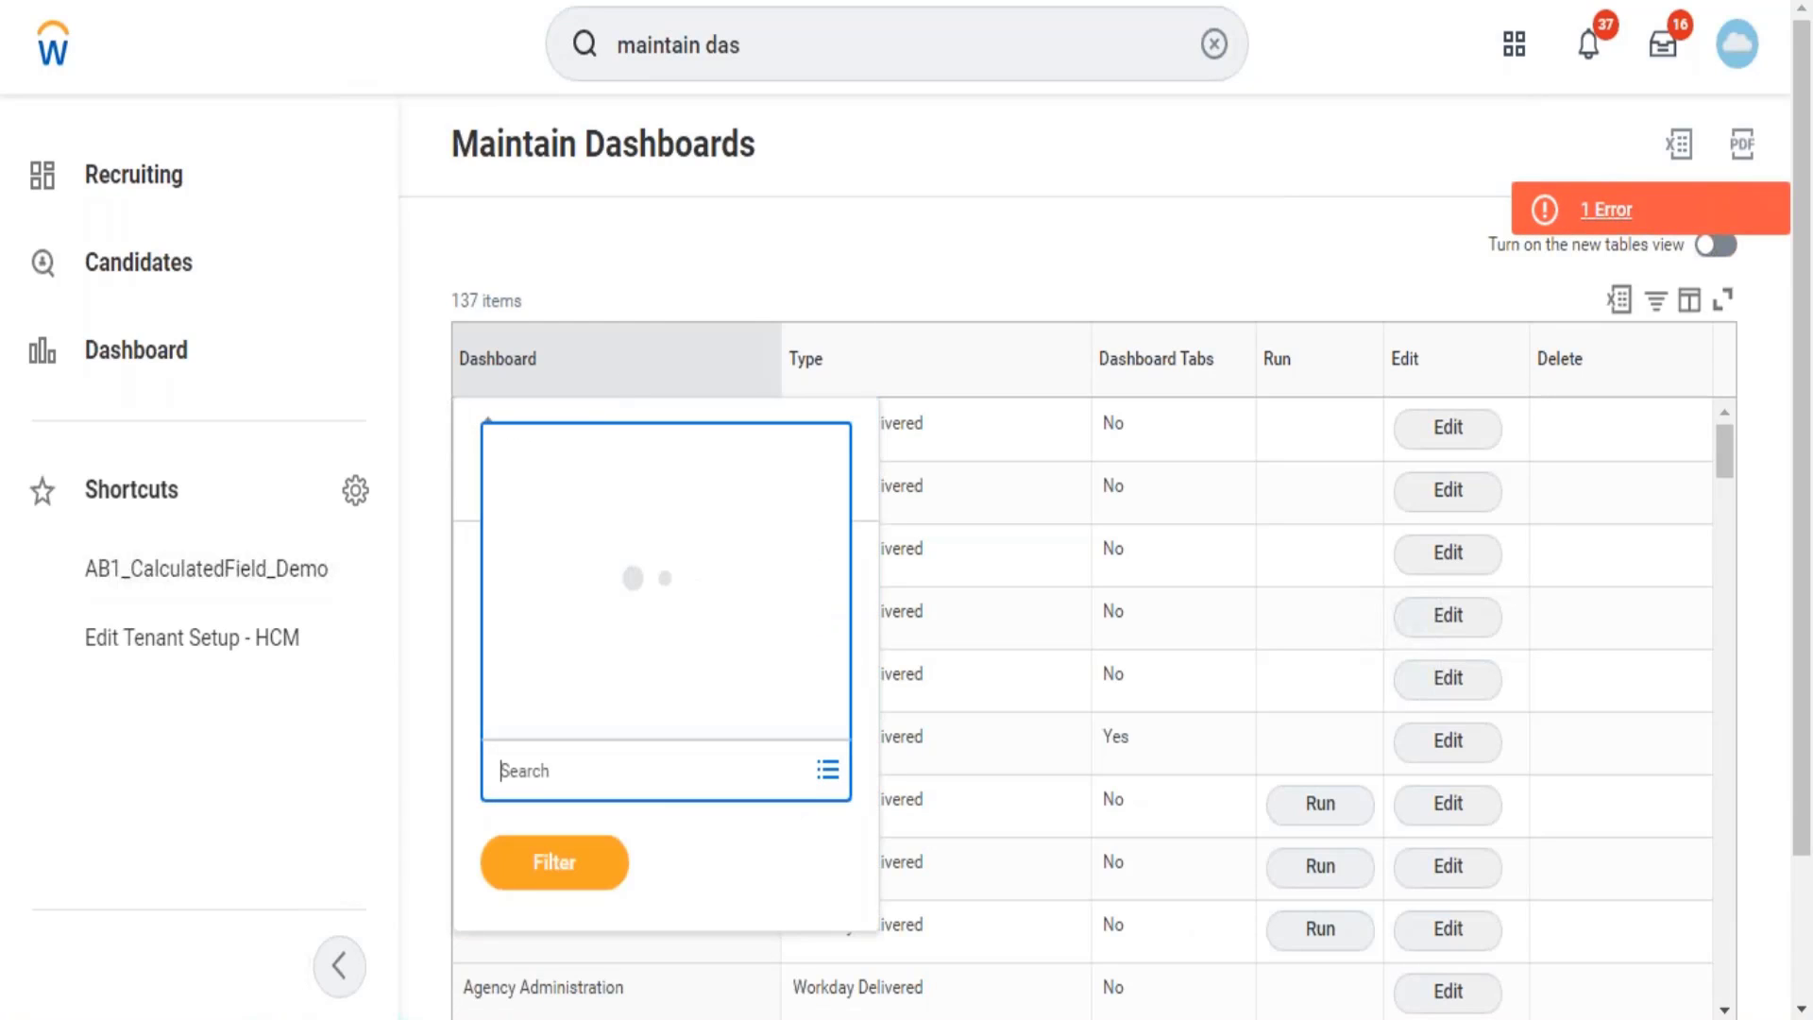
{"action": "type", "text": "home"}
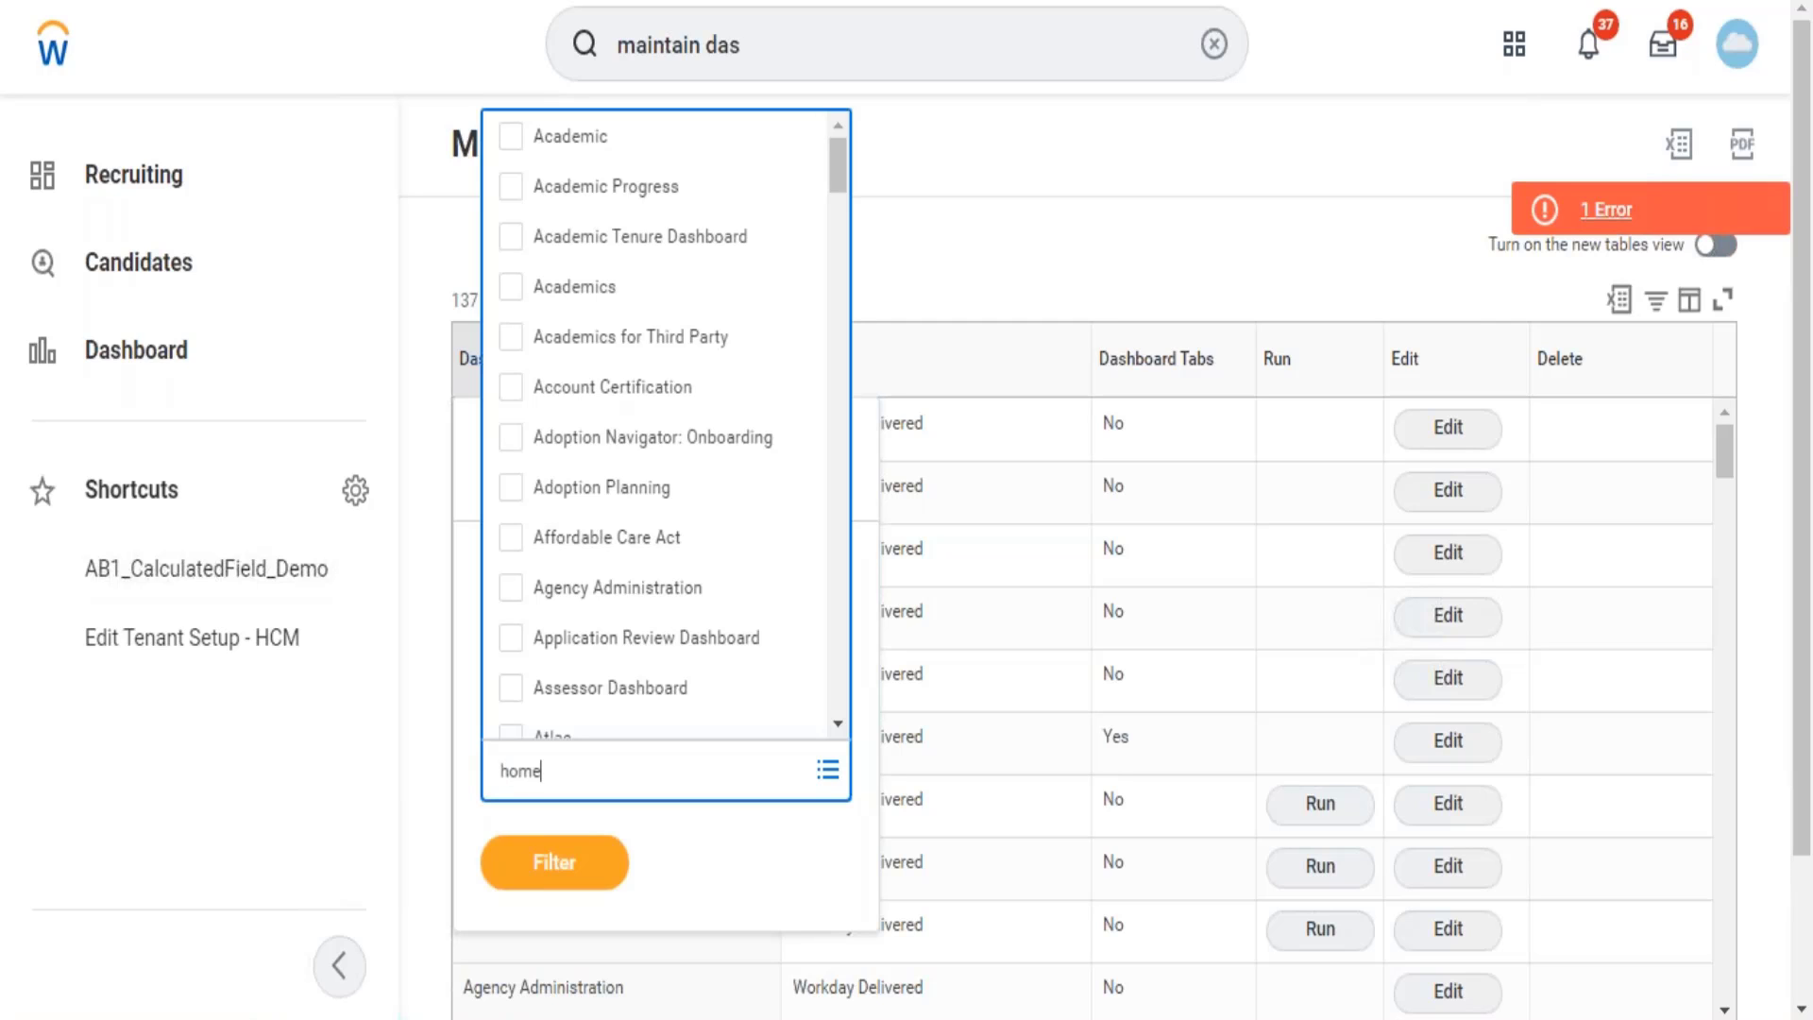
{"action": "key", "text": "Return"}
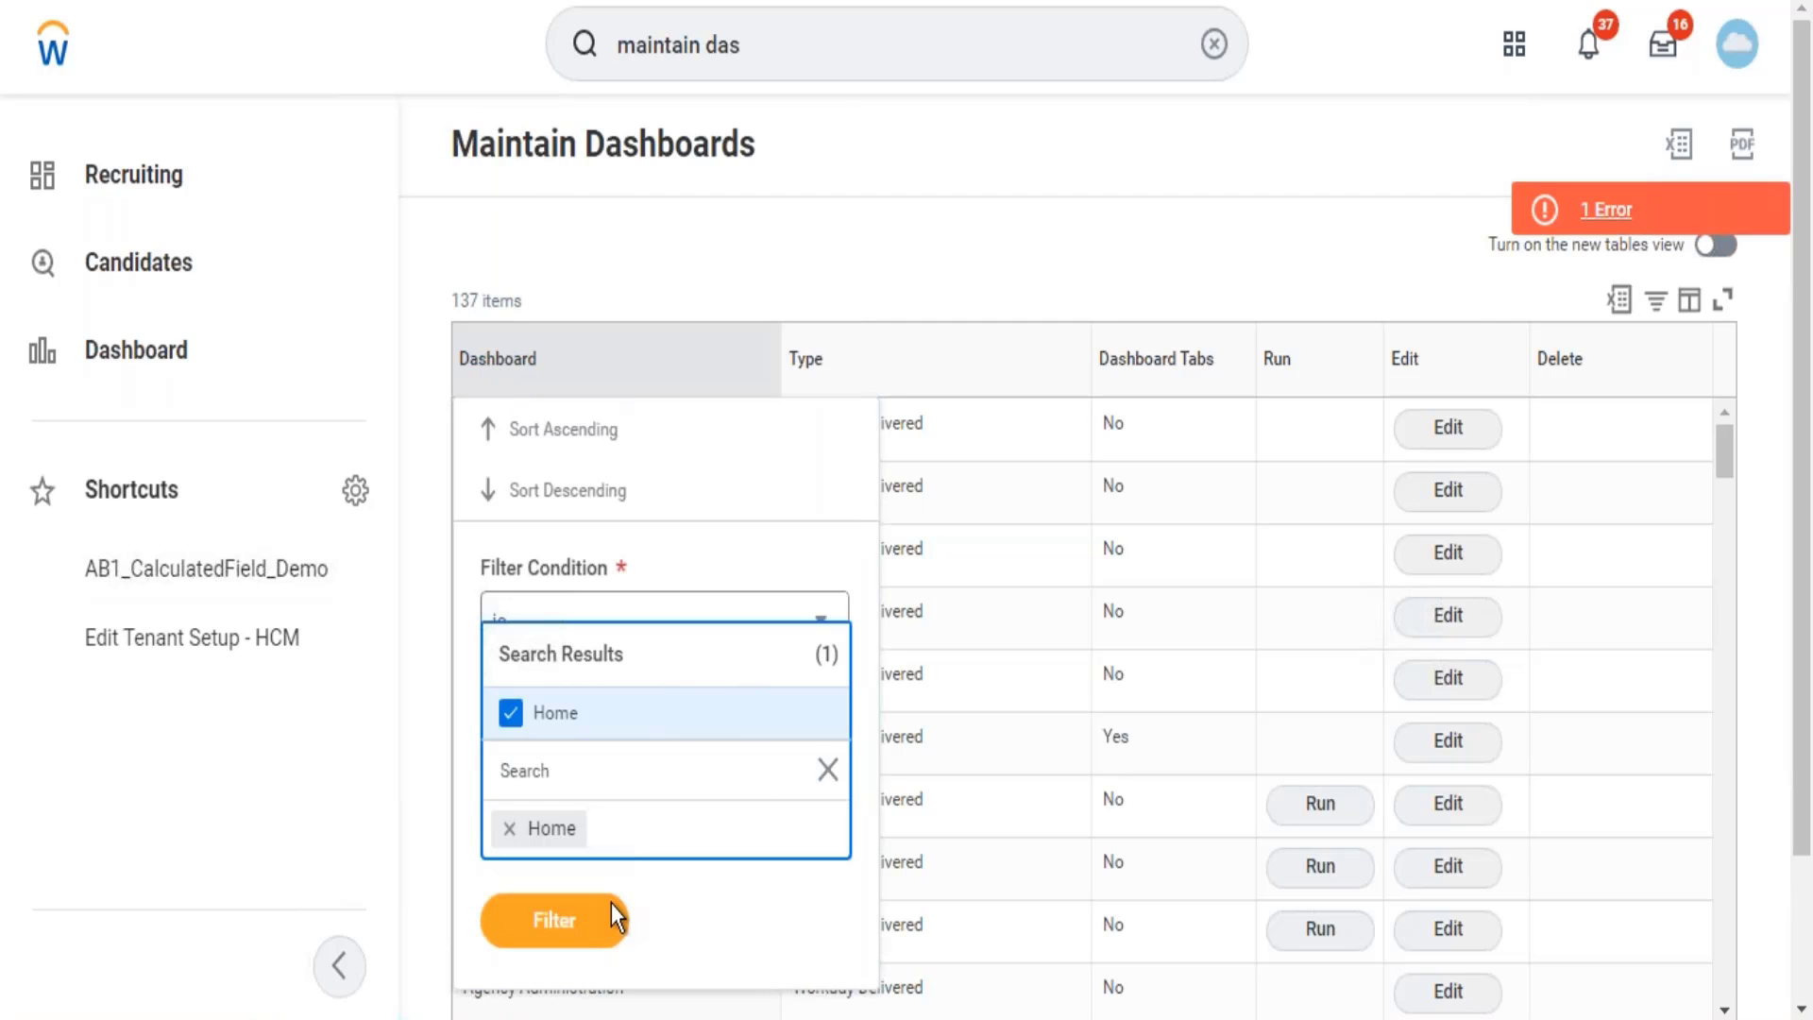
{"action": "left_click", "coordinate": [604, 914]}
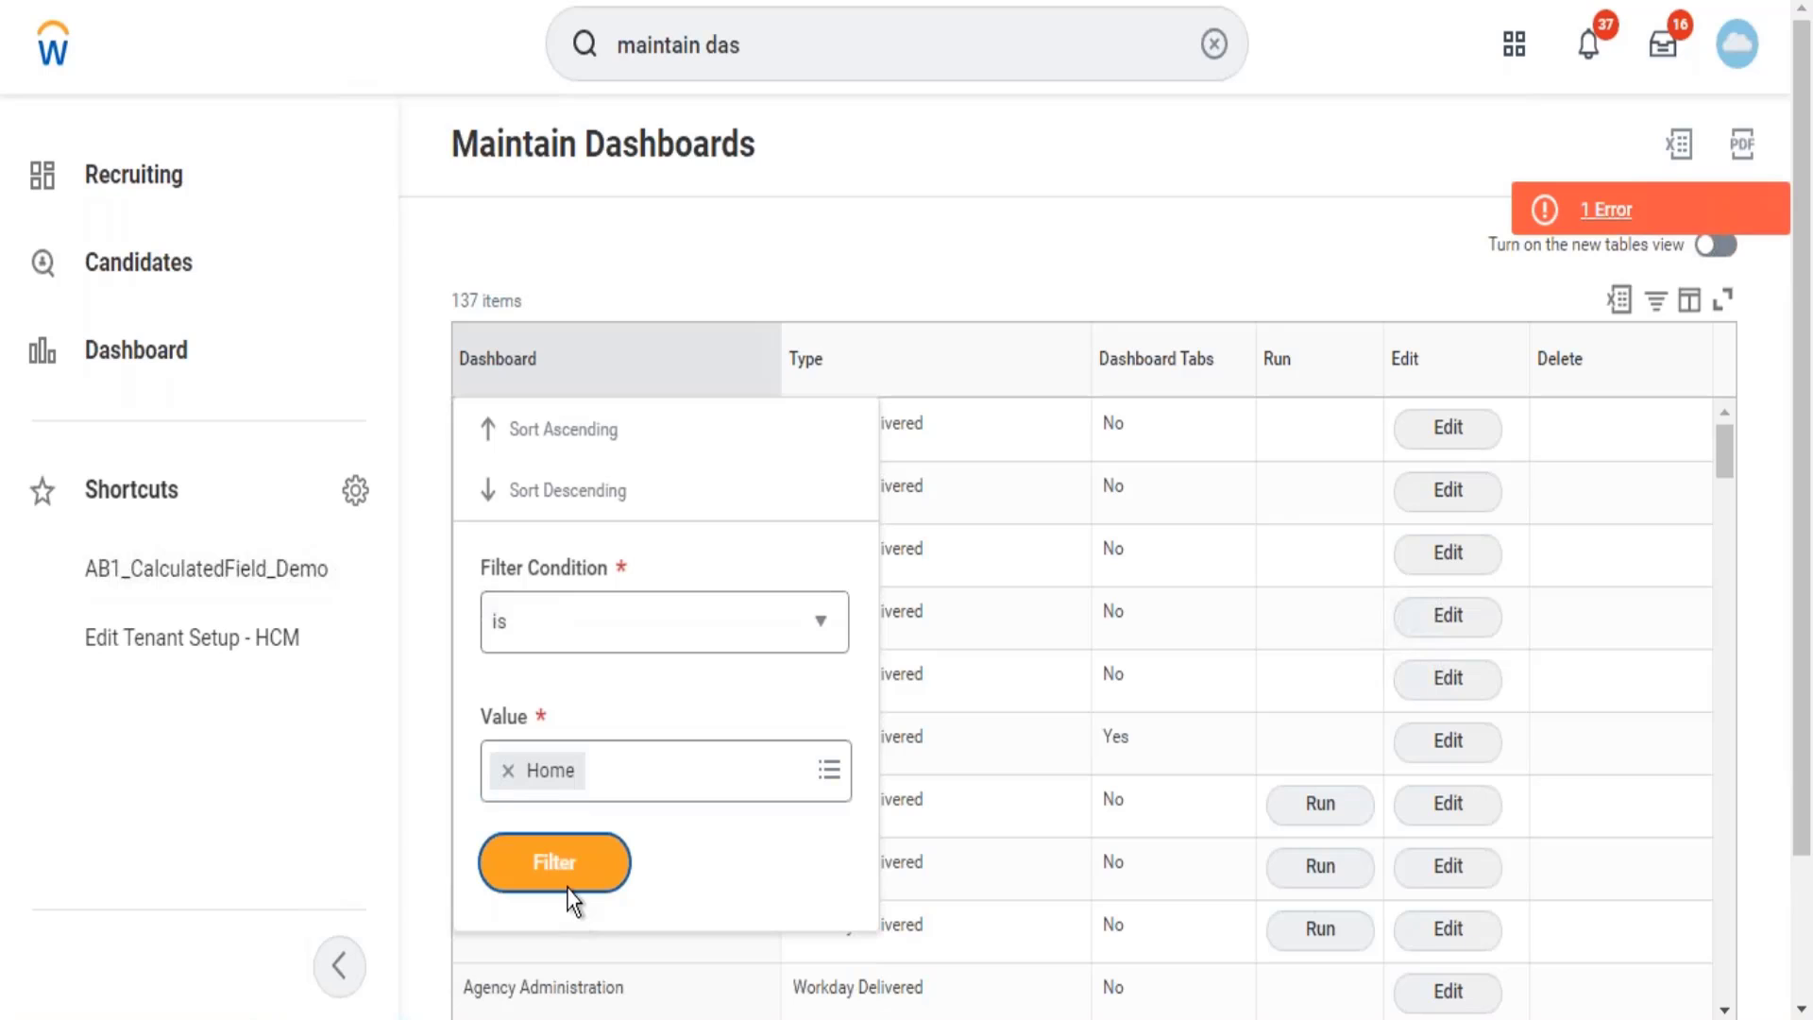
{"action": "left_click", "coordinate": [571, 892]}
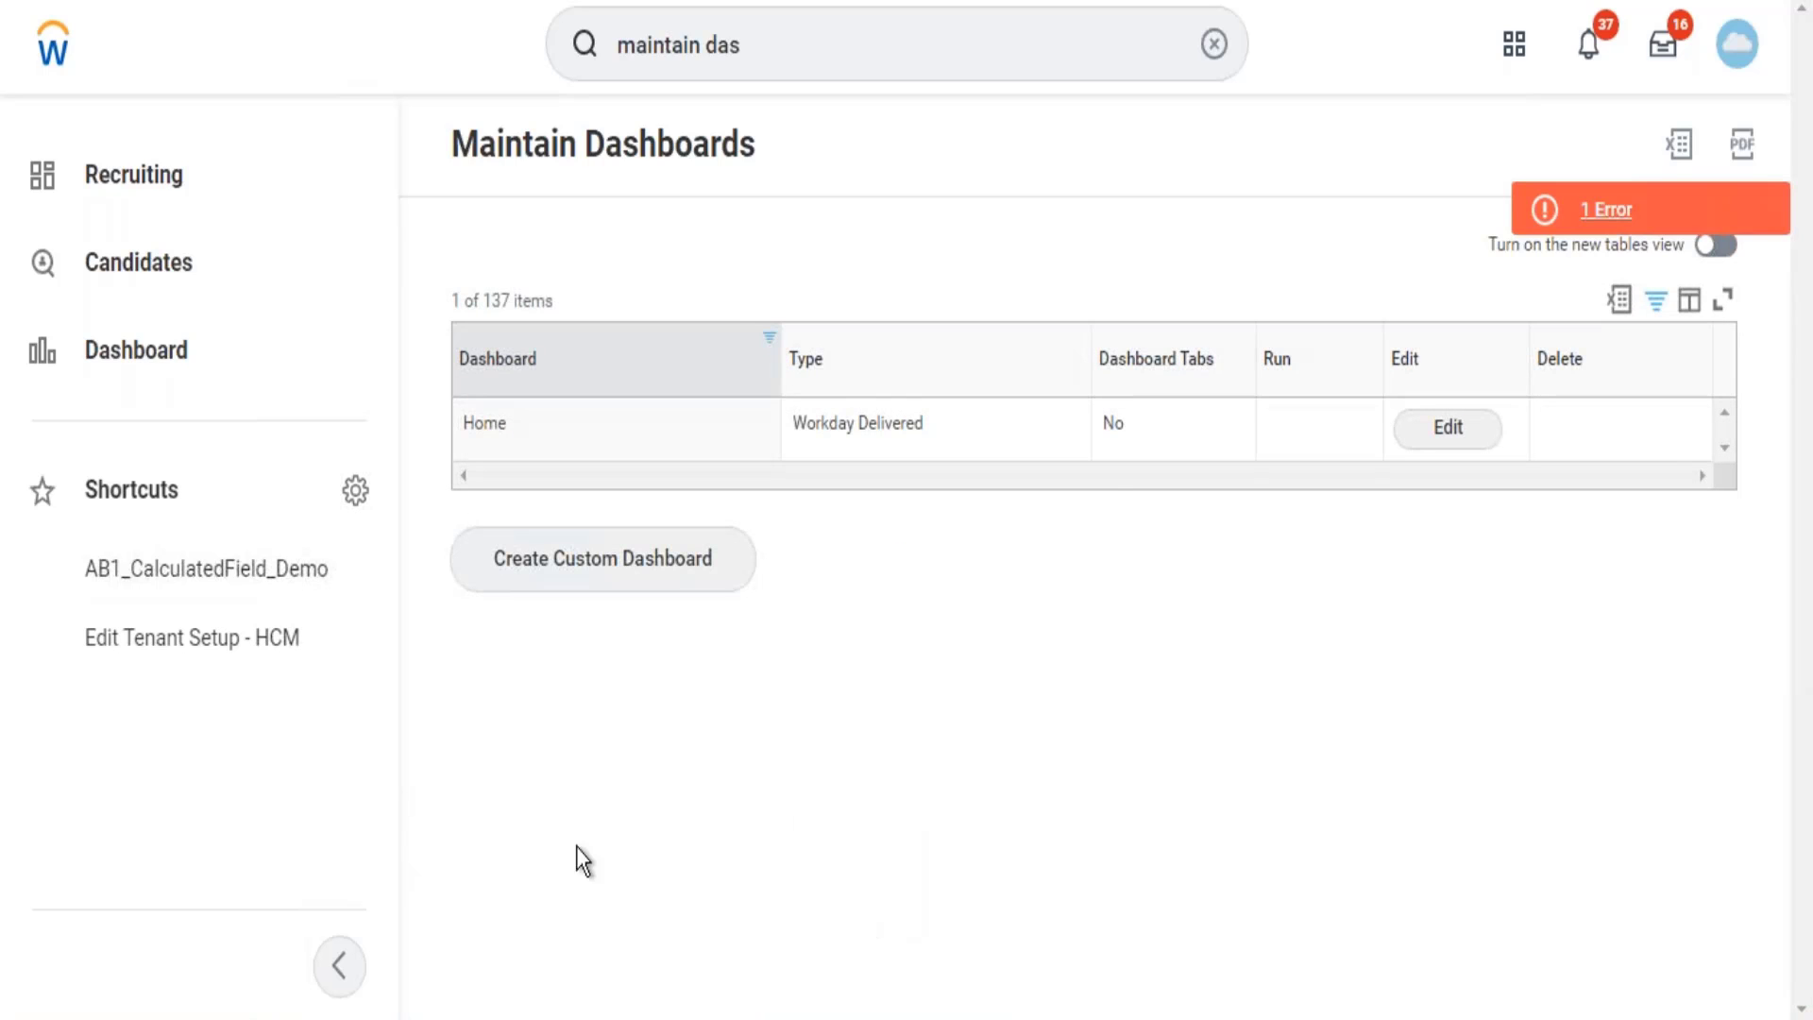
Edit the Home dashboard, check the Learning worklet's required groups, then finish with Done.
{"action": "left_click", "coordinate": [1455, 437]}
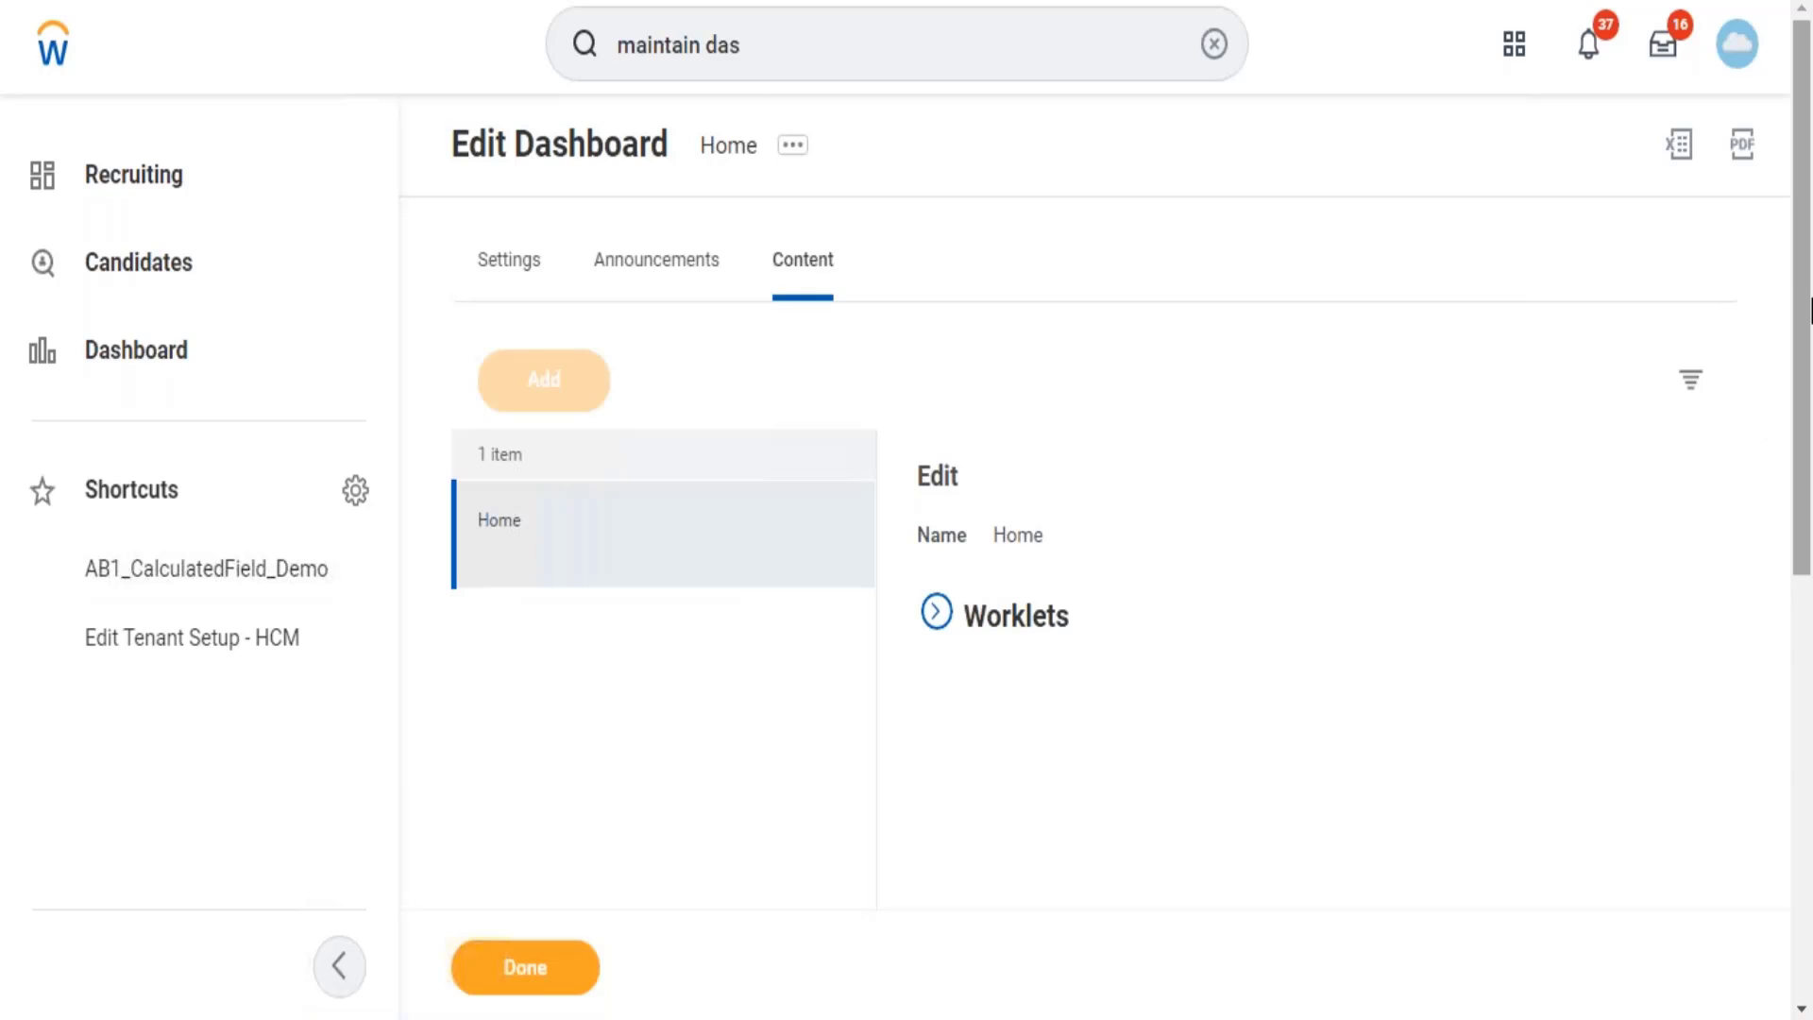
{"action": "left_click_drag", "start_coordinate": [1812, 310], "coordinate": [1793, 490]}
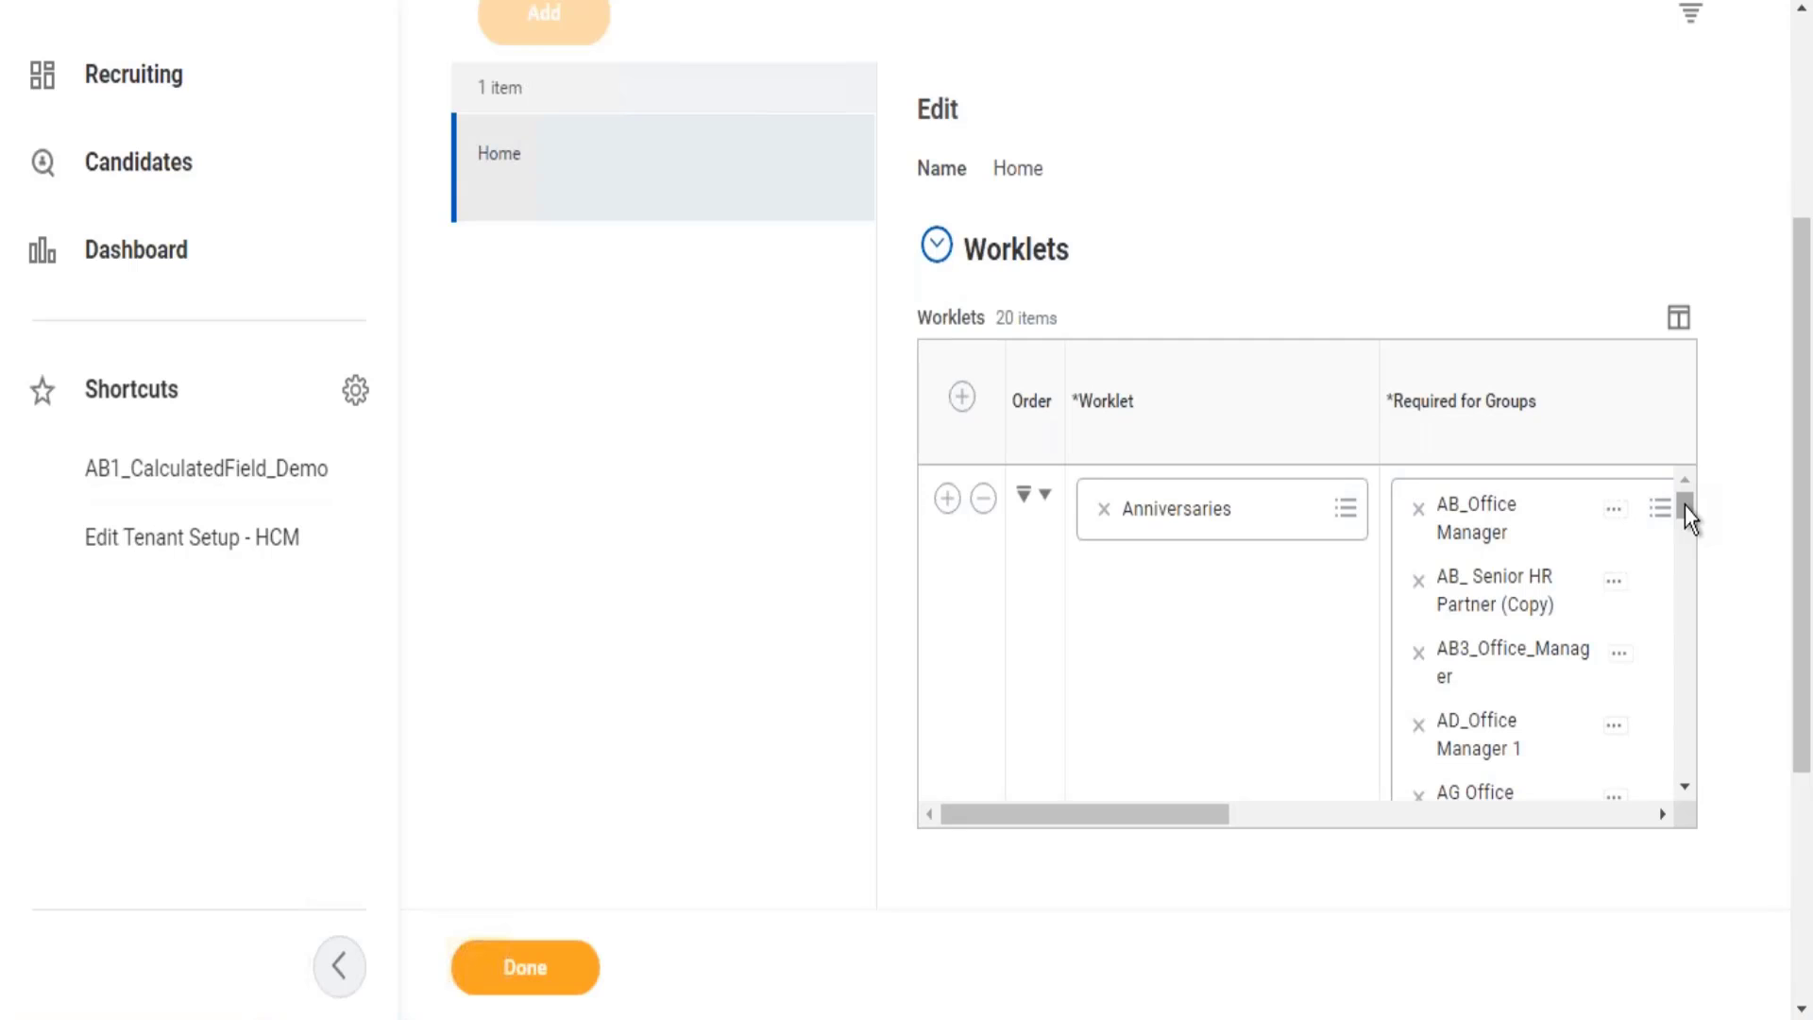
{"action": "left_click_drag", "start_coordinate": [1685, 507], "coordinate": [1690, 790]}
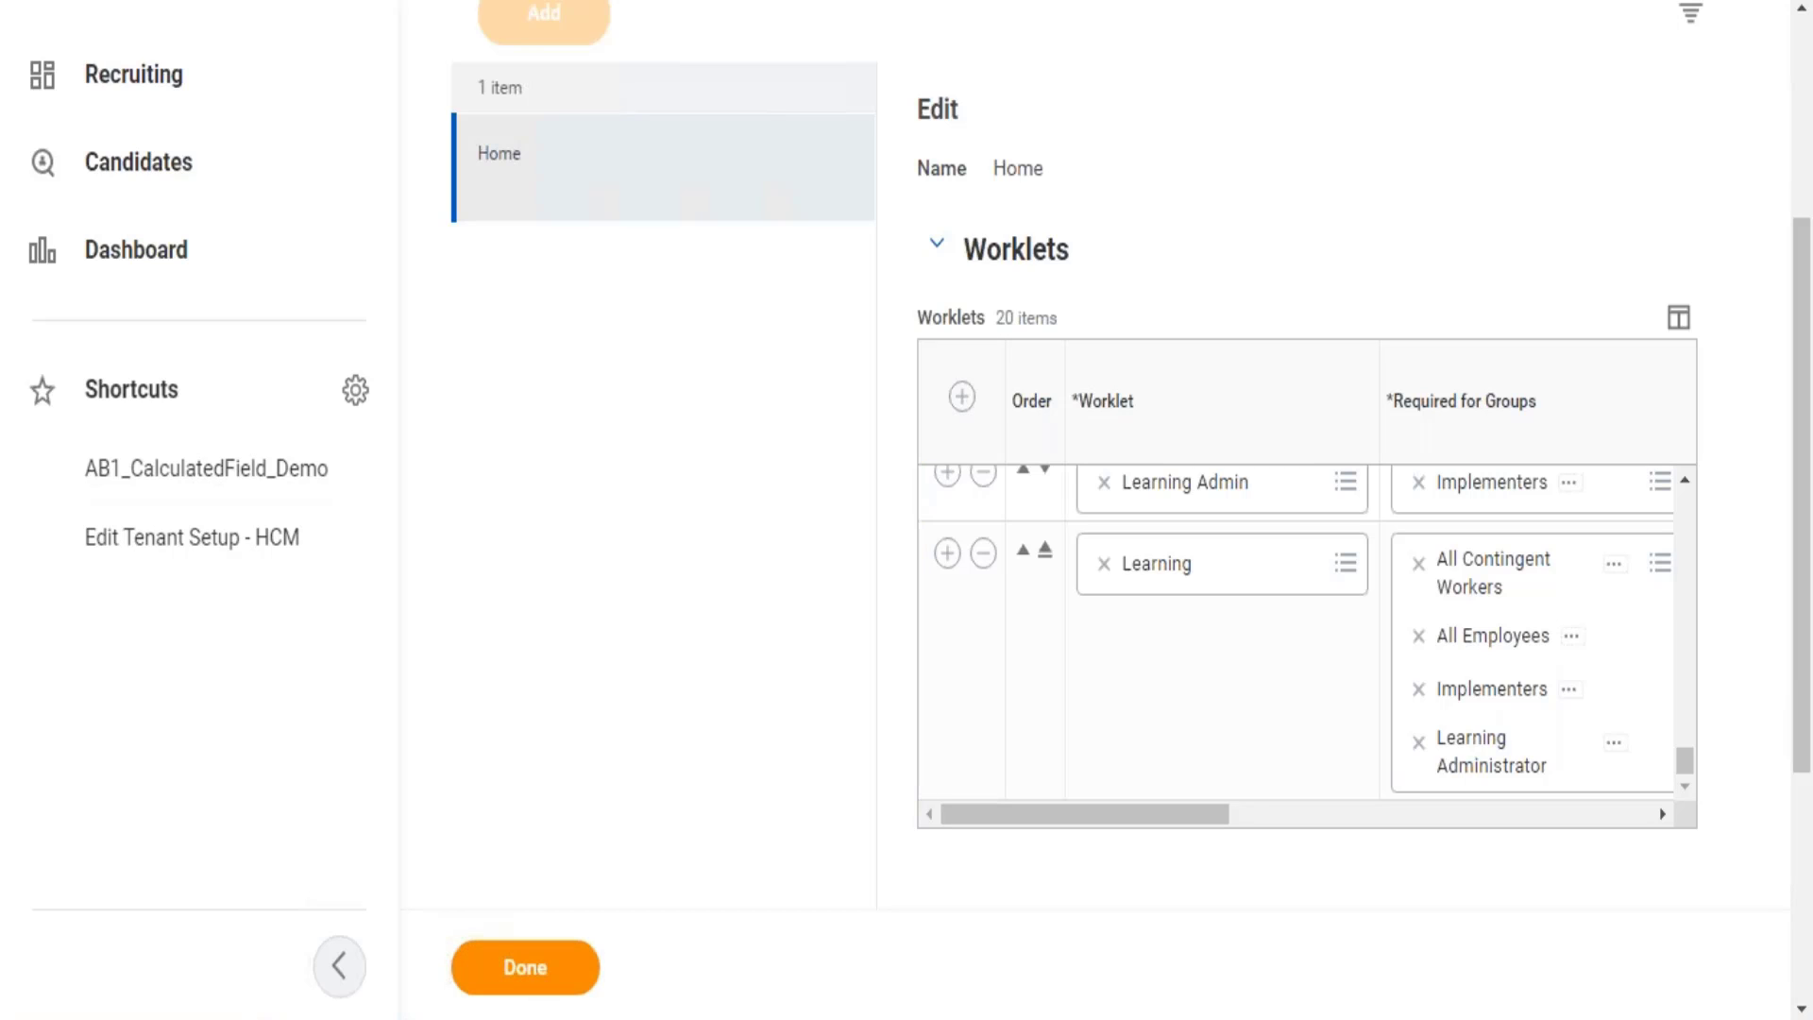
{"action": "left_click", "coordinate": [525, 967]}
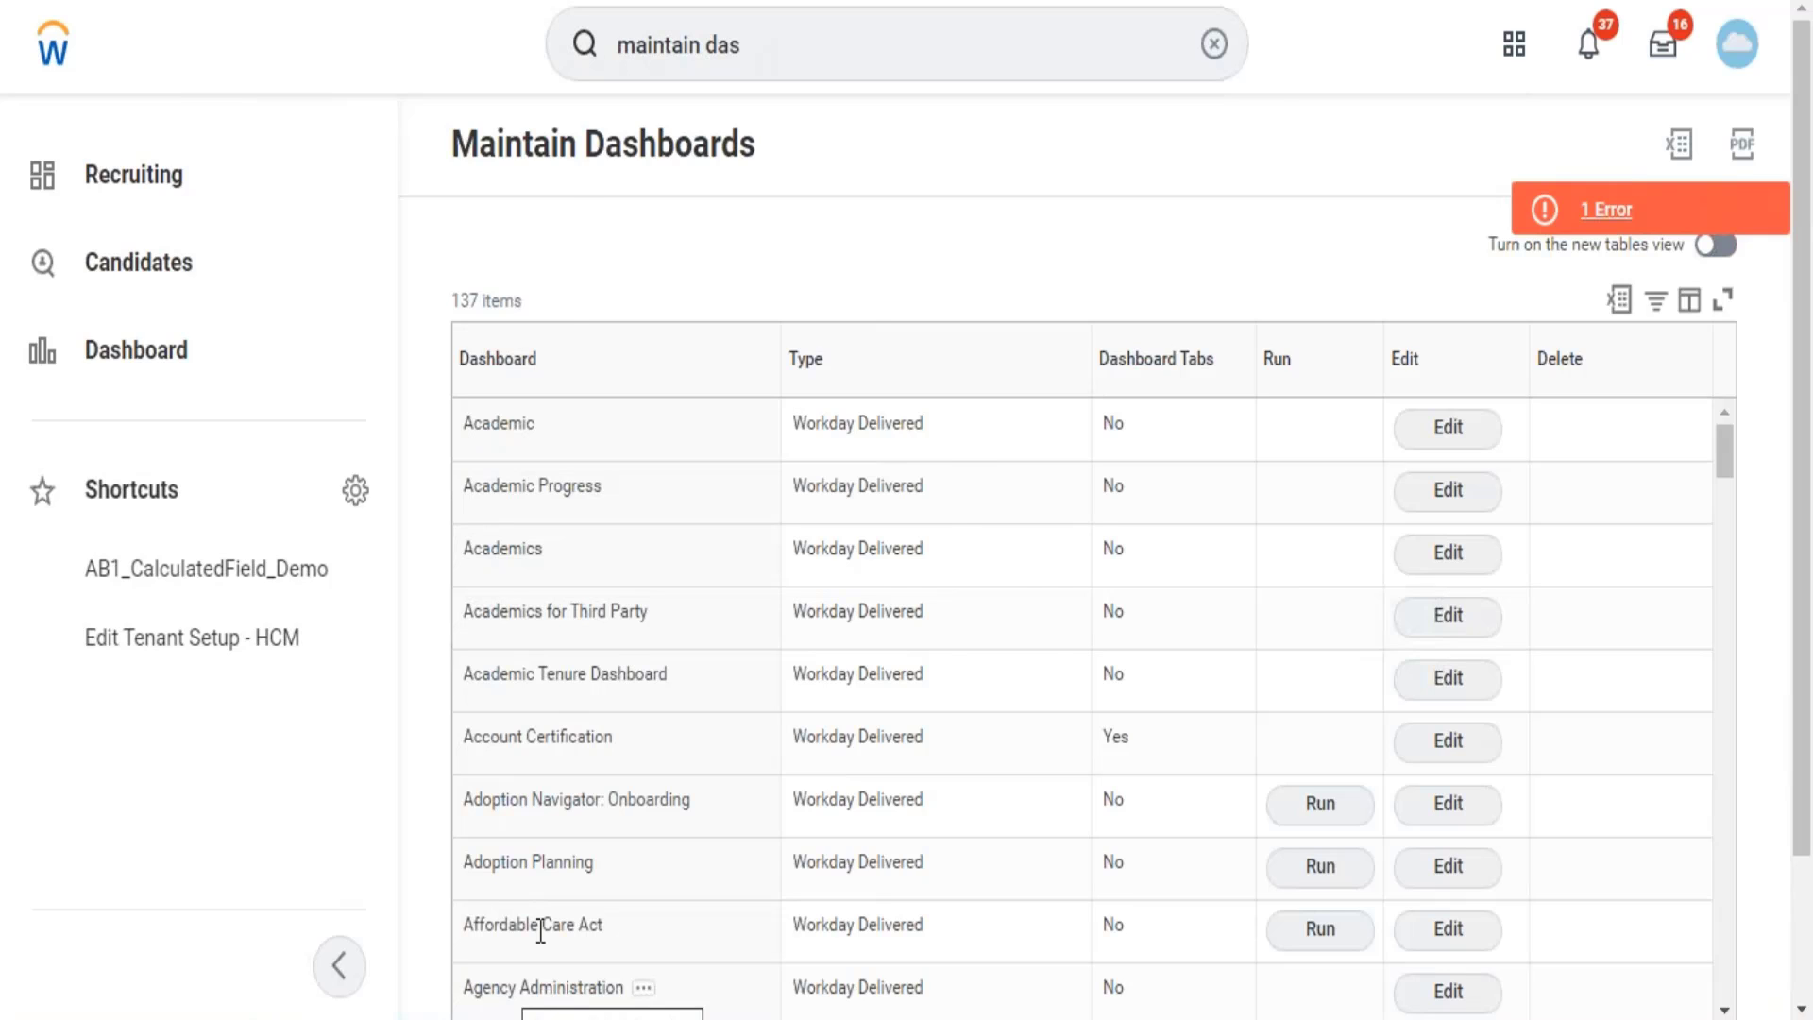
Return to the Workday home page and put the cursor in the global search bar.
{"action": "left_click", "coordinate": [777, 36]}
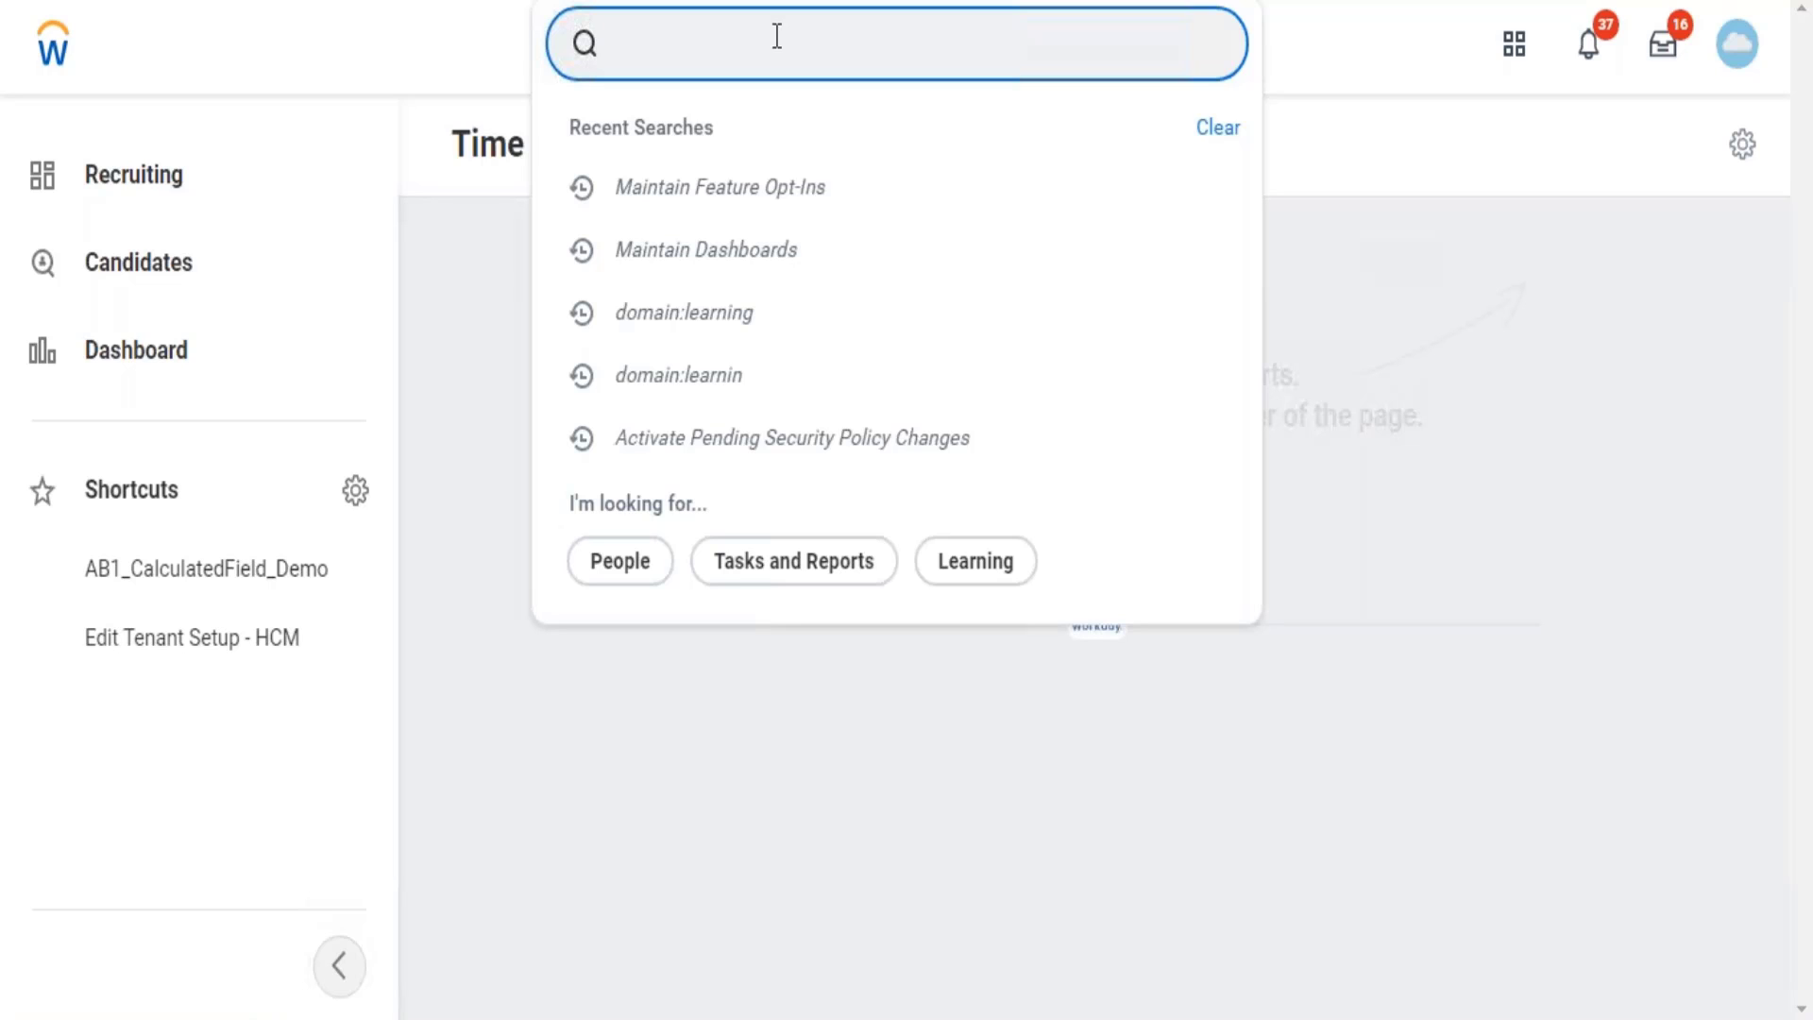
Search 'bp:enroll' to list the 7 enrollment business process definitions.
{"action": "type", "text": "bp:"}
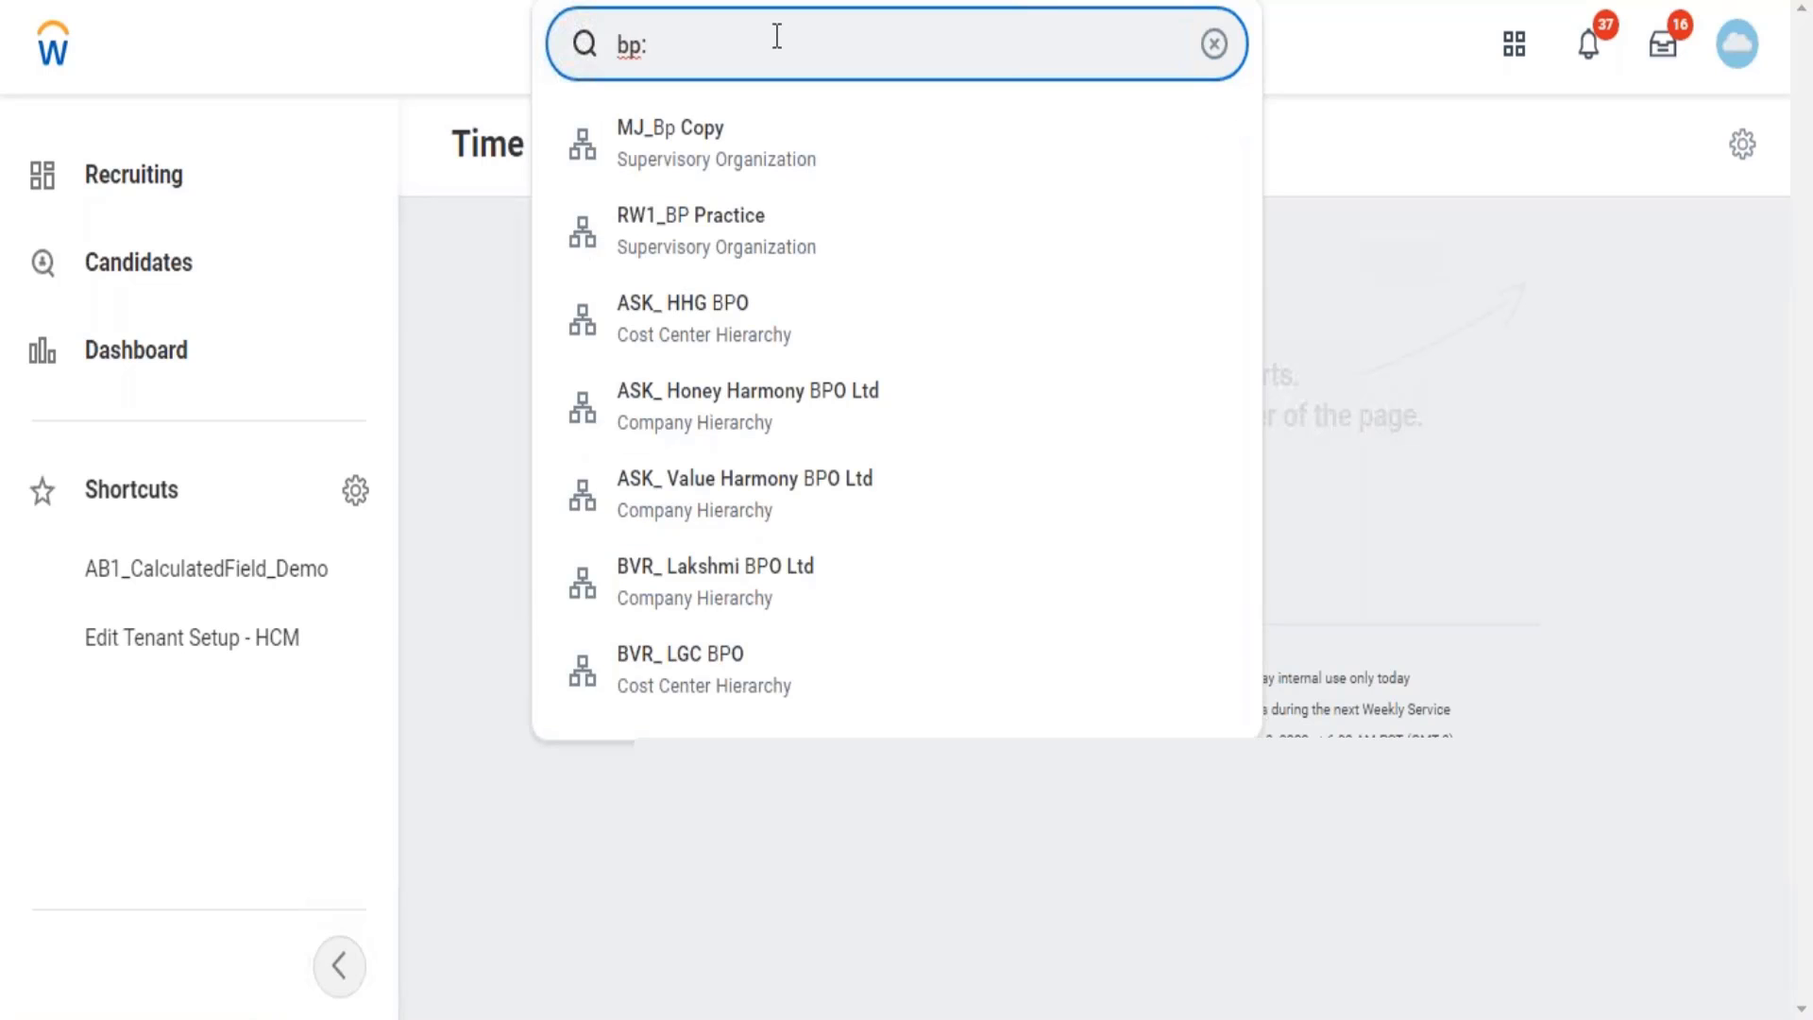
{"action": "type", "text": "enroll"}
{"action": "key", "text": "Return"}
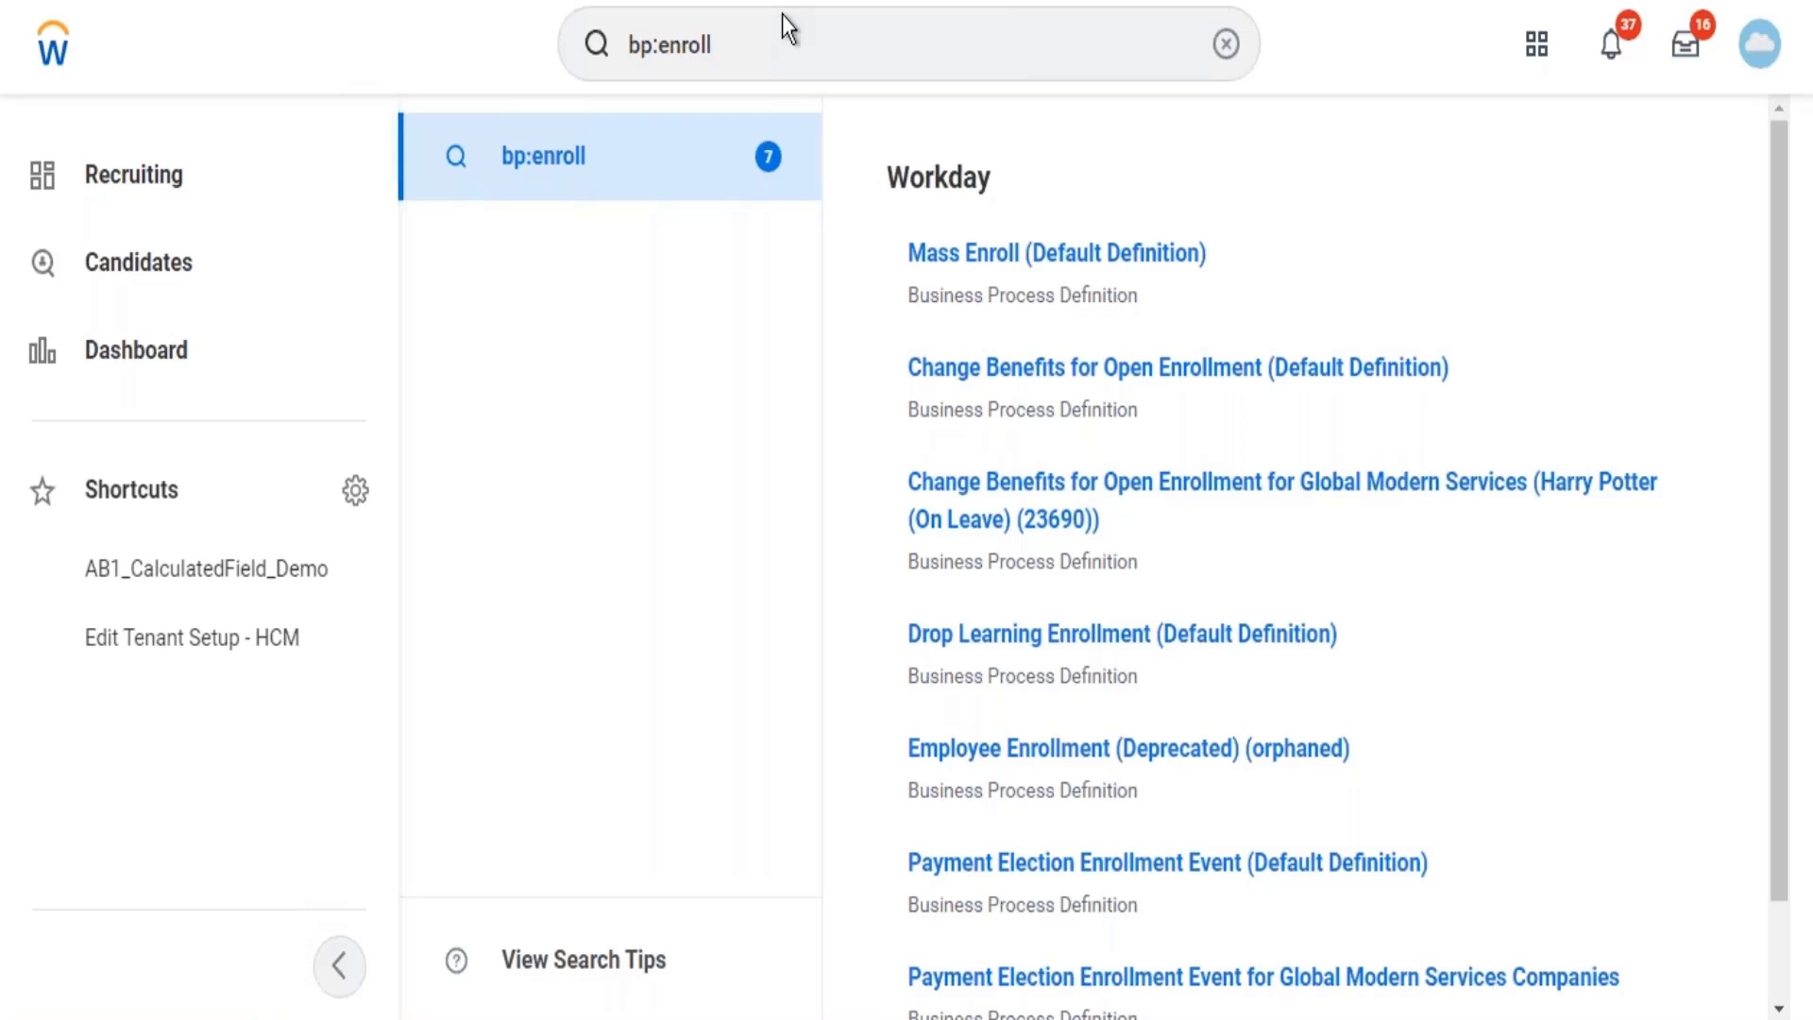
Trim the previous bp:enroll search query back to 'bp' for a new search.
{"action": "left_click", "coordinate": [749, 35]}
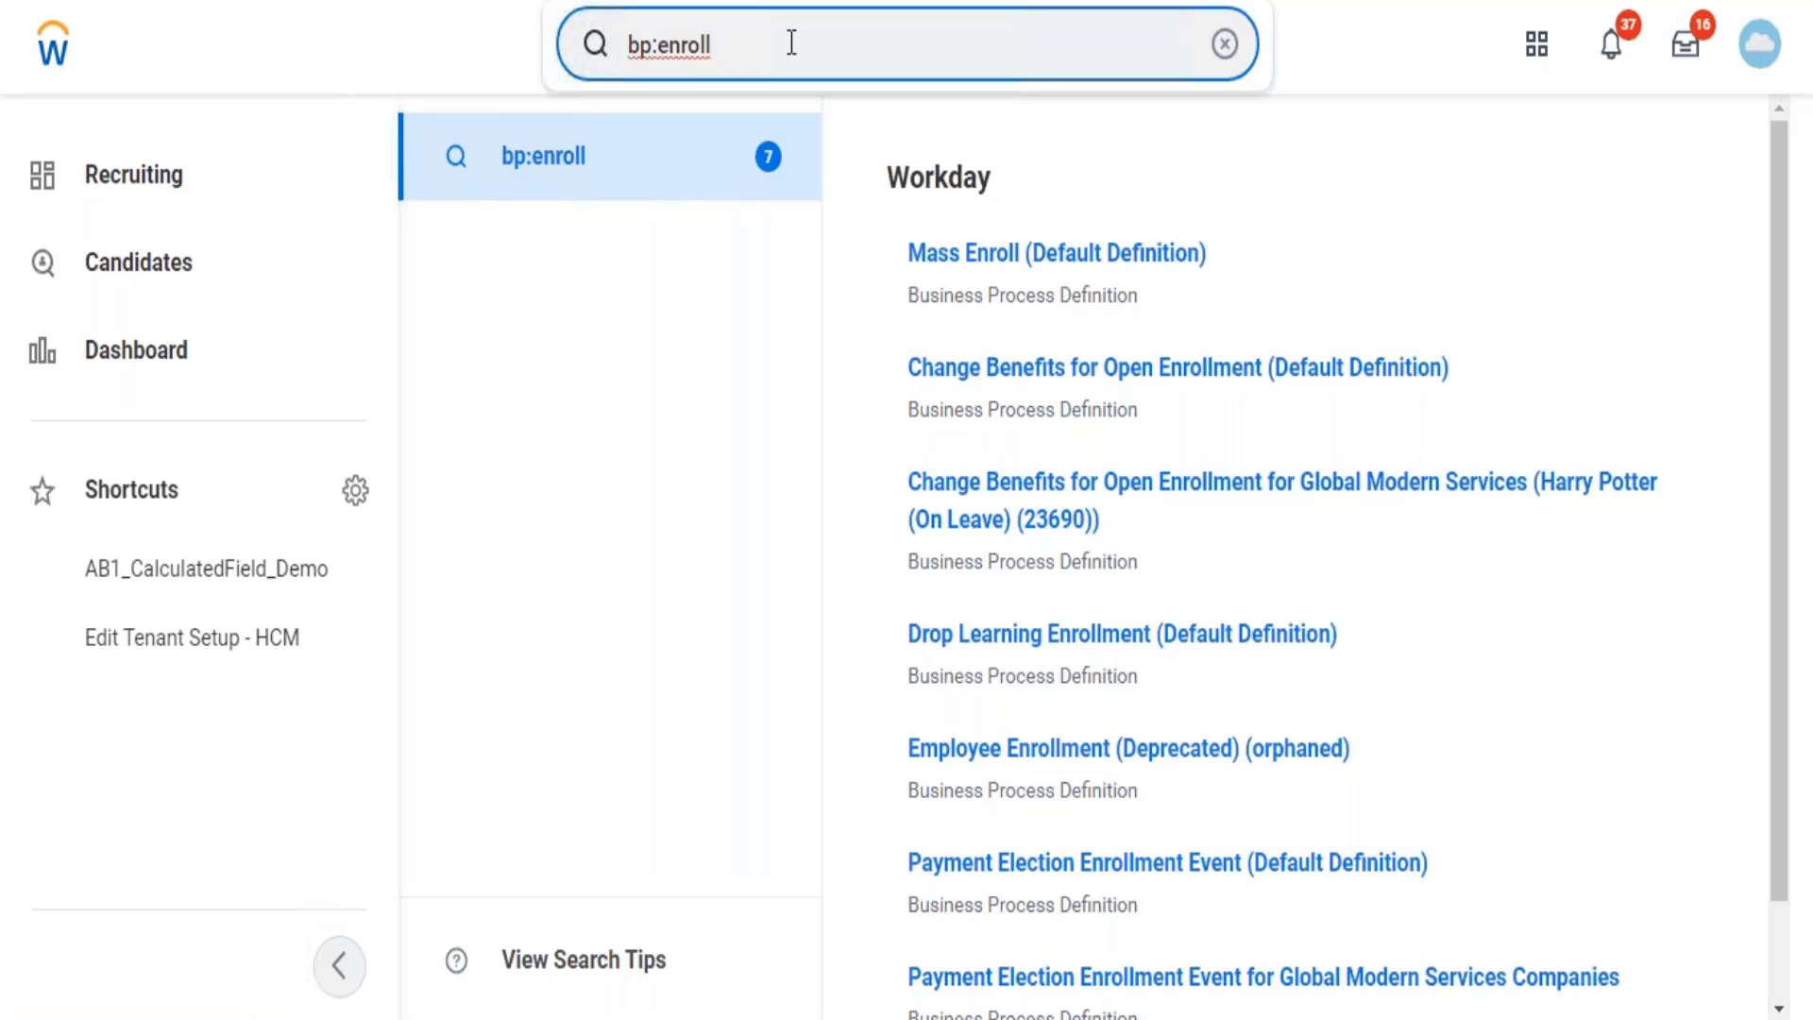
{"action": "key", "text": "BackSpace"}
{"action": "key", "text": "BackSpace"}
{"action": "key", "text": "BackSpace"}
{"action": "key", "text": "BackSpace"}
{"action": "key", "text": "BackSpace"}
{"action": "key", "text": "BackSpace"}
{"action": "key", "text": "BackSpace"}
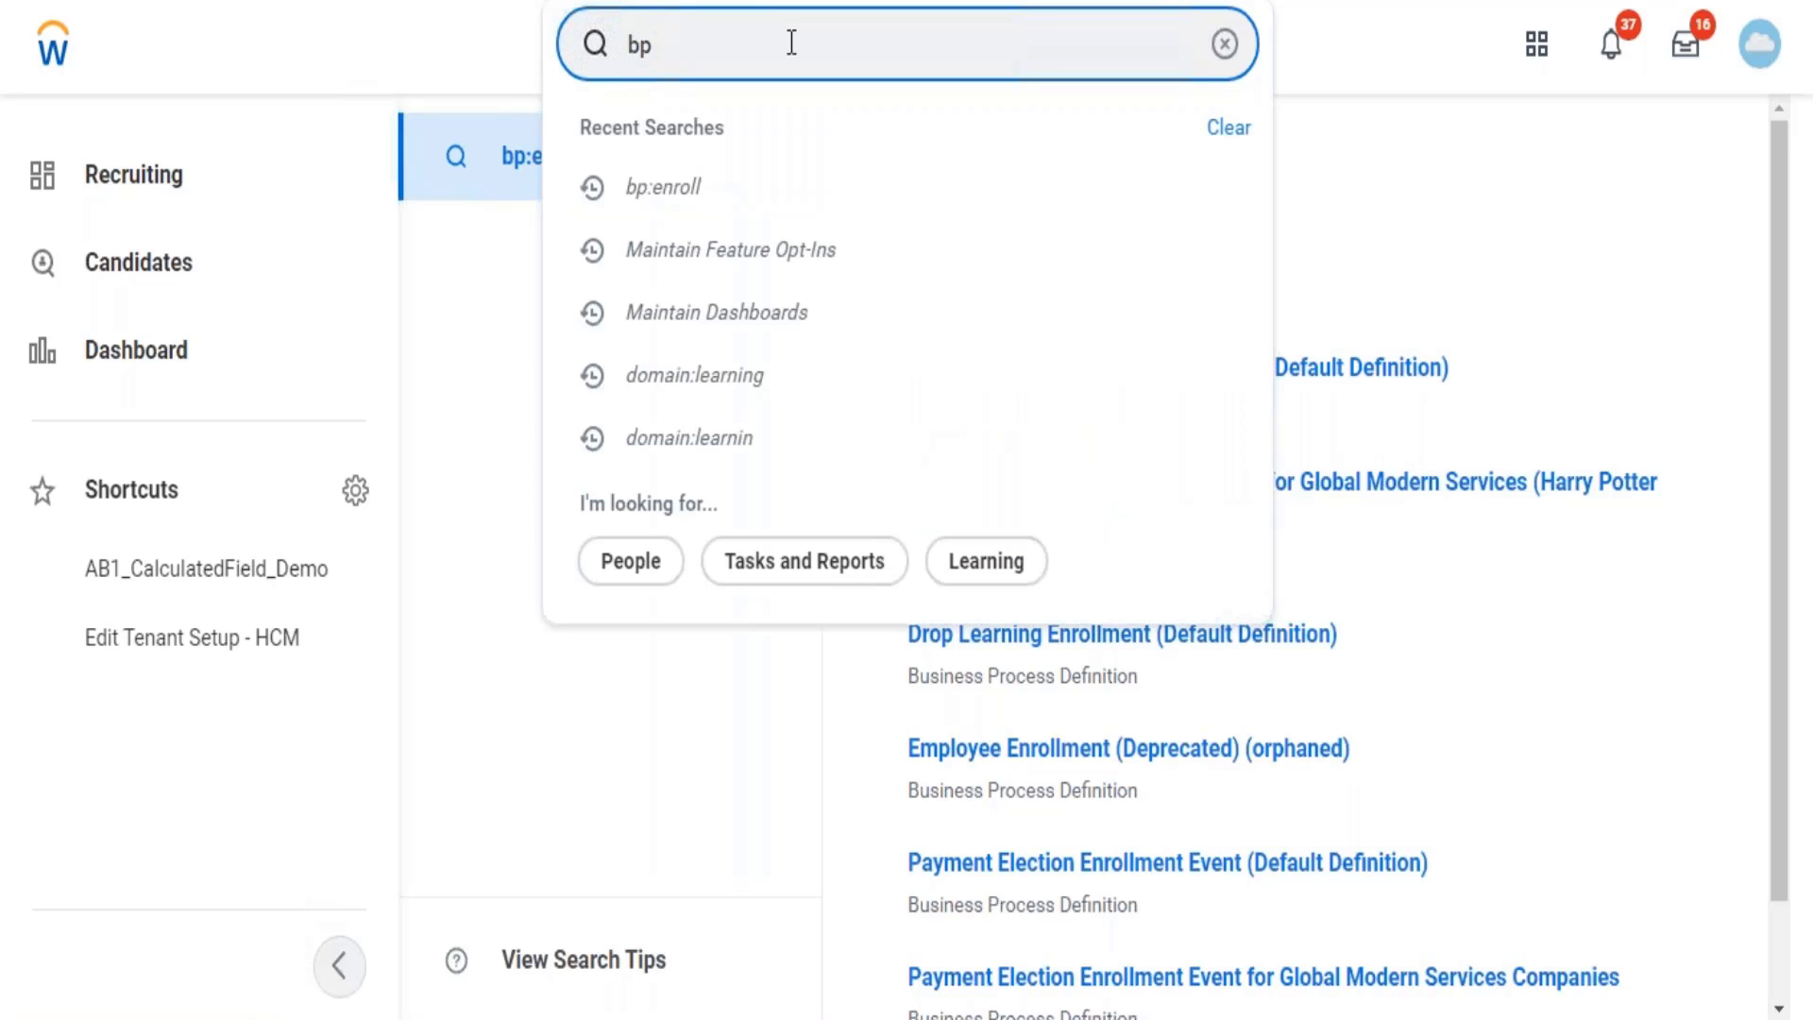
Search 'bp:create workday' to list 12 definitions, led by Create Workday Account (Default Definition).
{"action": "type", "text": "workday"}
{"action": "key", "text": "BackSpace"}
{"action": "key", "text": "BackSpace"}
{"action": "key", "text": "BackSpace"}
{"action": "key", "text": "BackSpace"}
{"action": "key", "text": "BackSpace"}
{"action": "key", "text": "BackSpace"}
{"action": "key", "text": "BackSpace"}
{"action": "key", "text": "BackSpace"}
{"action": "type", "text": "p:create work"}
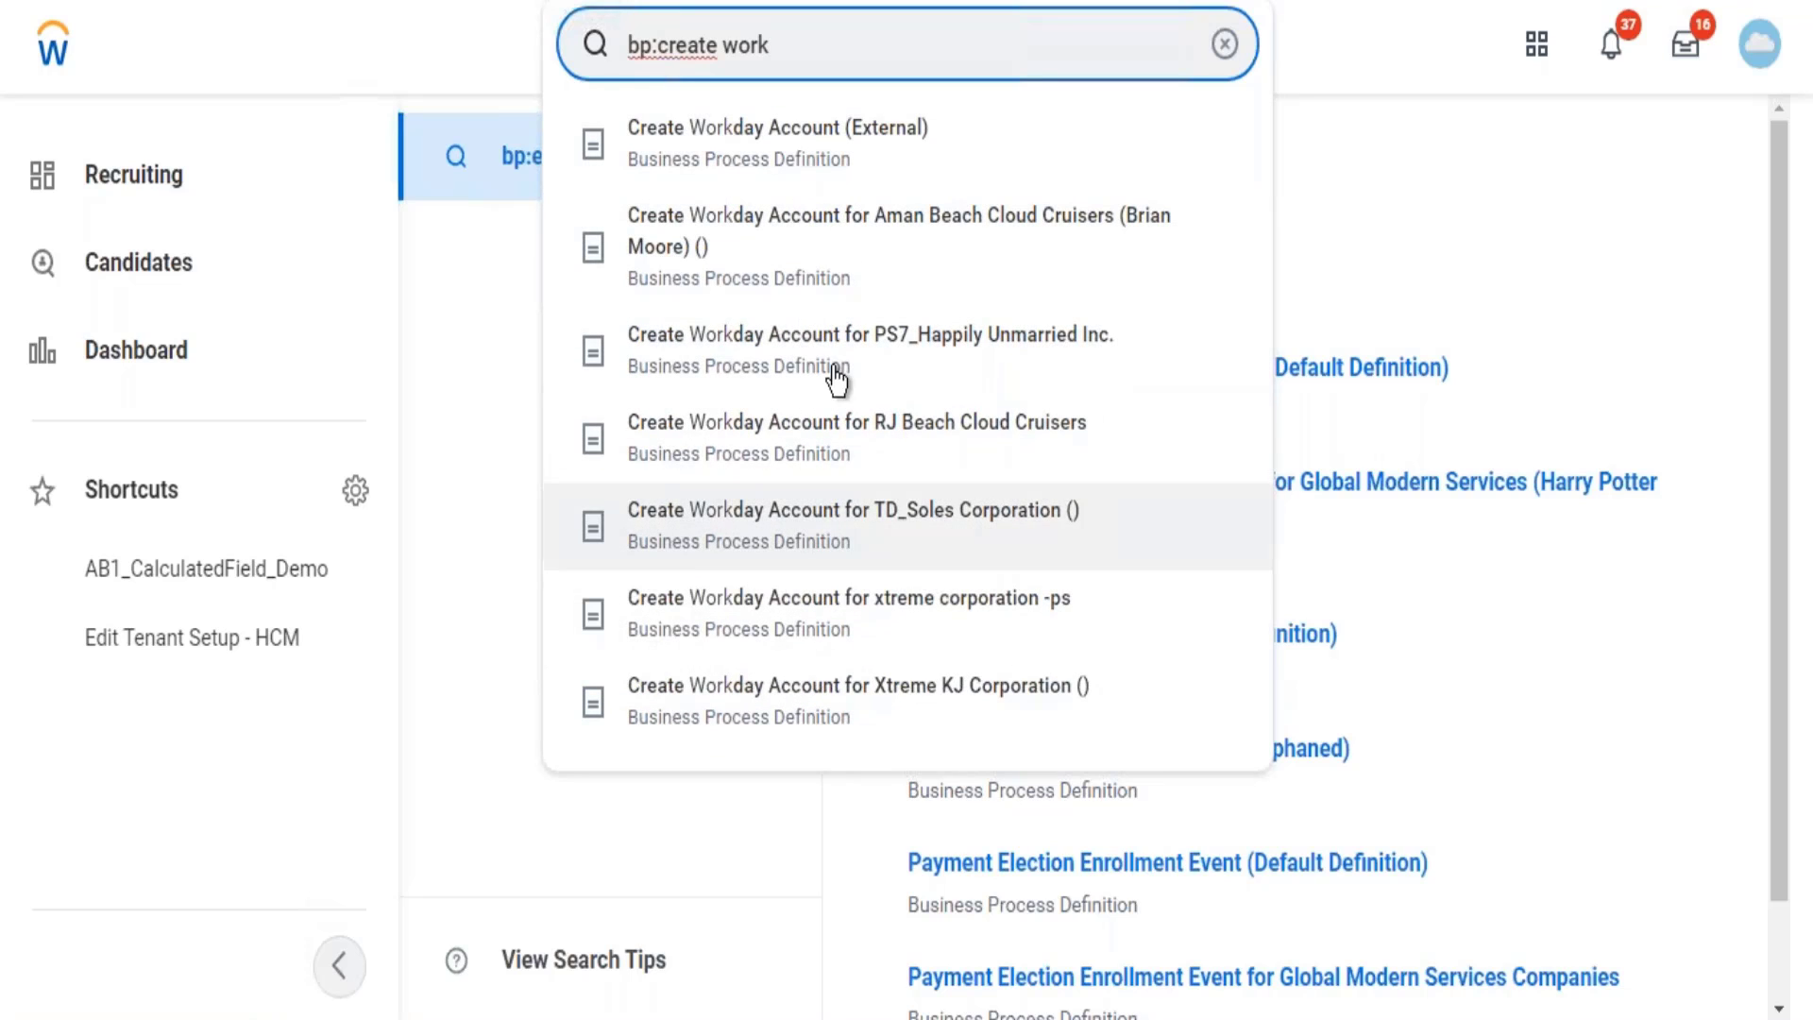
{"action": "type", "text": "day"}
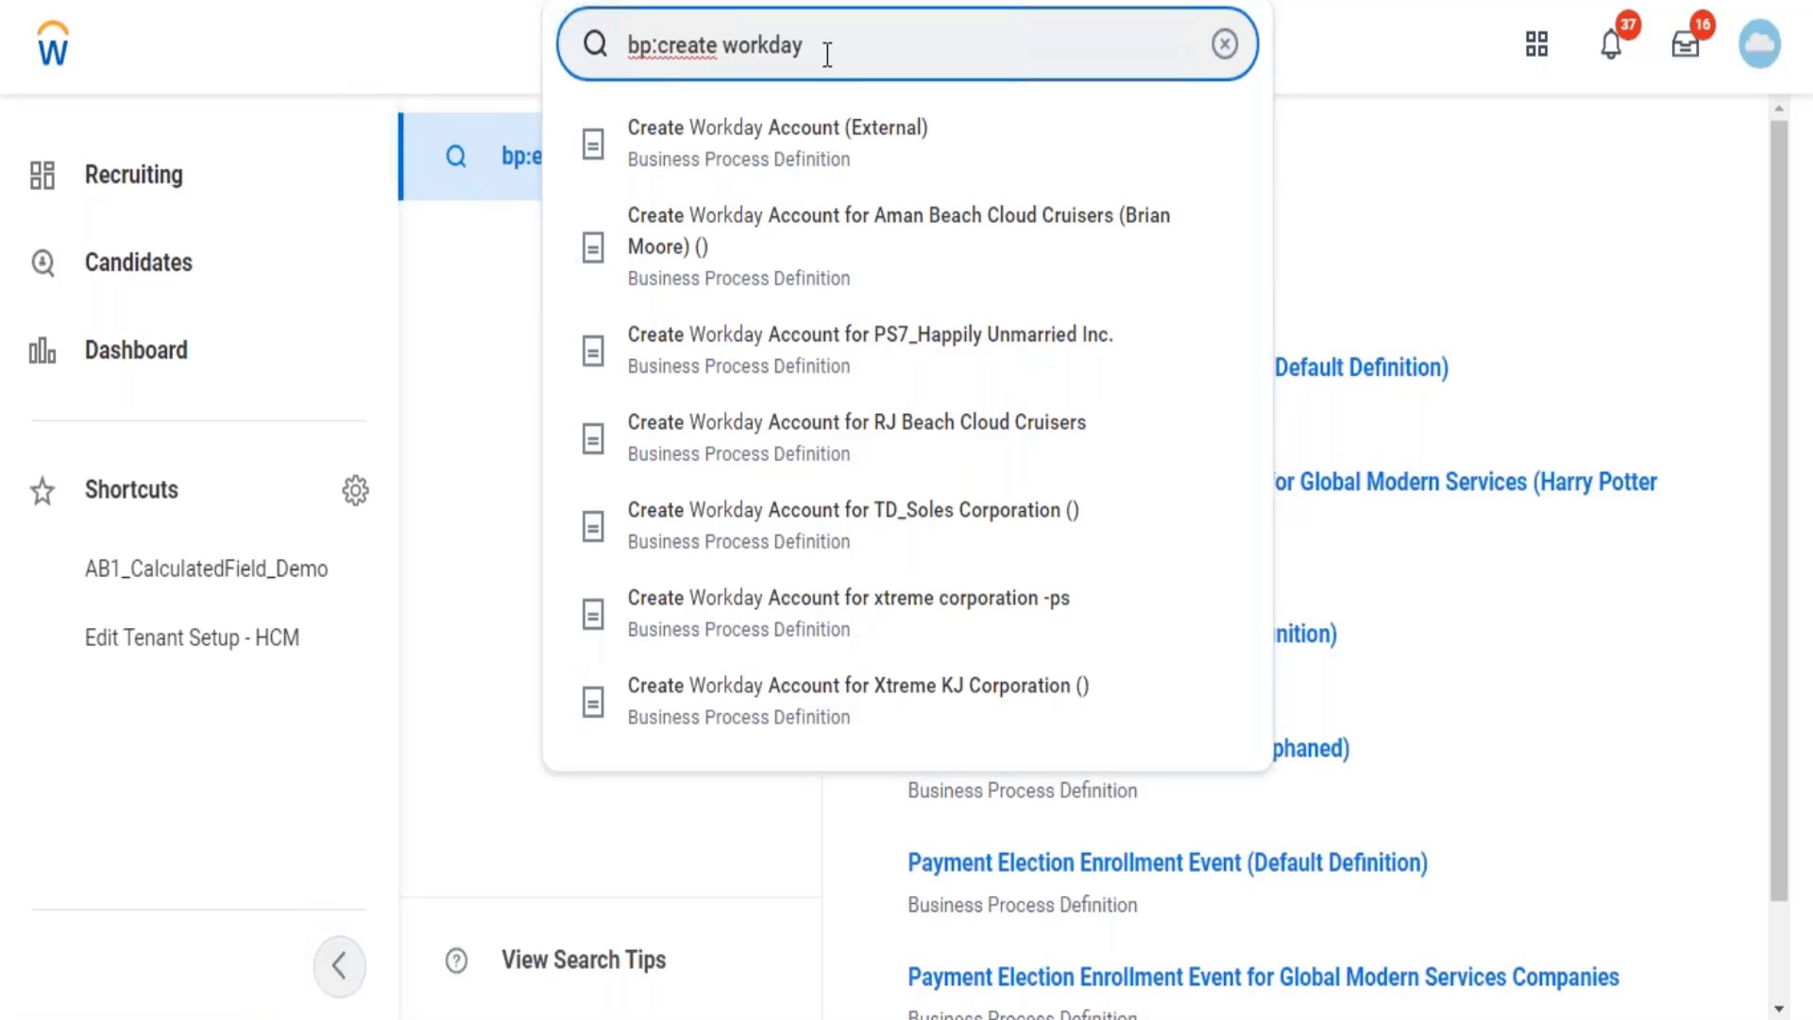
{"action": "key", "text": "Escape"}
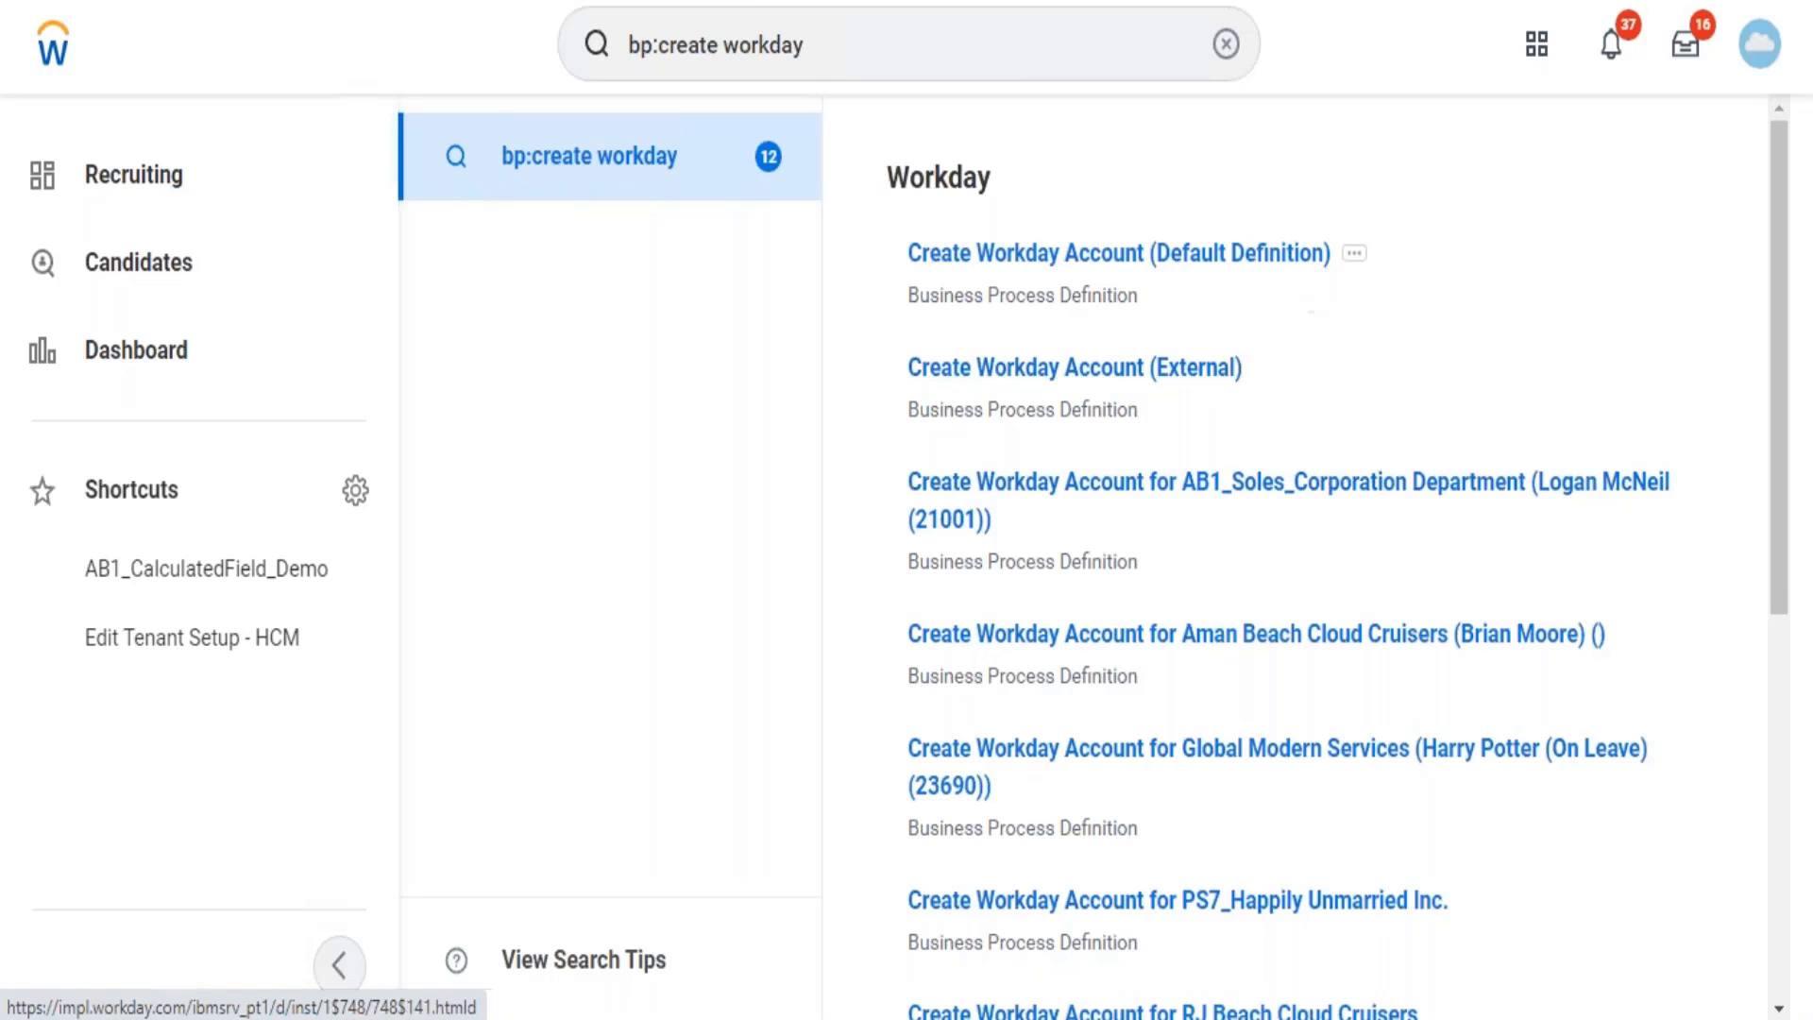
View the Business Process Policy of Create Workday Account (Default Definition).
{"action": "left_click", "coordinate": [1362, 261]}
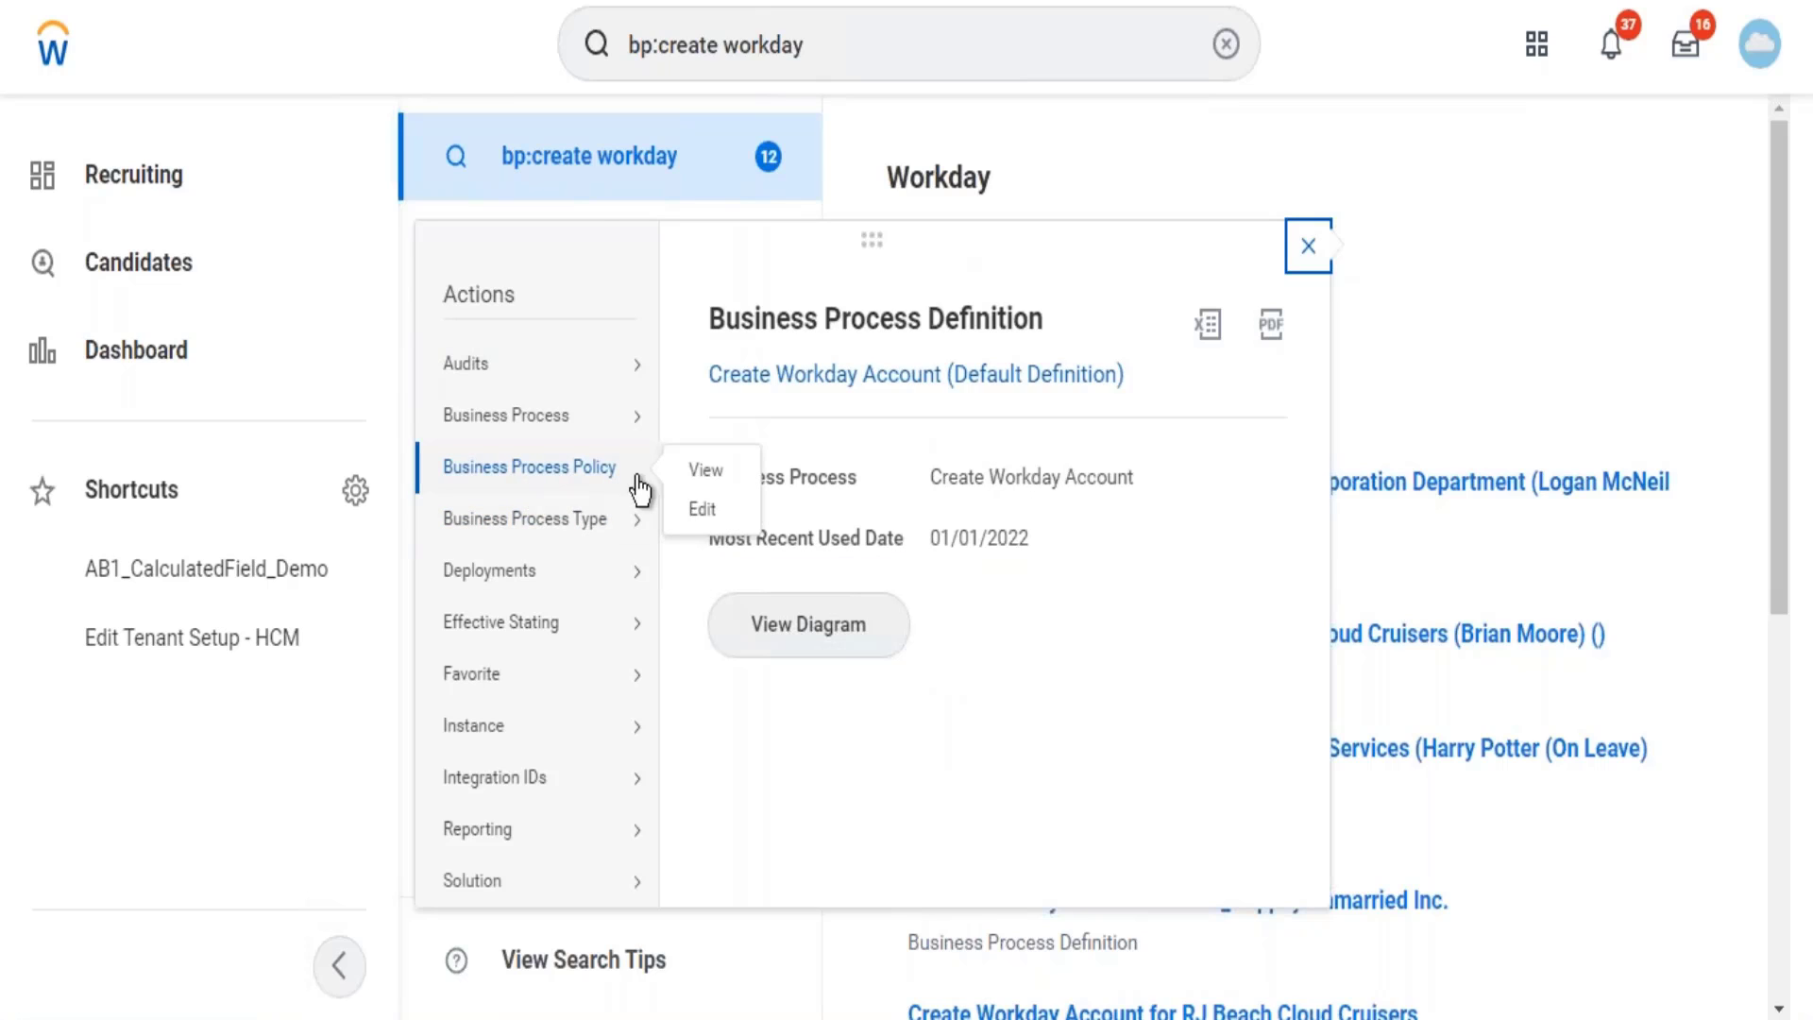
{"action": "left_click", "coordinate": [707, 485]}
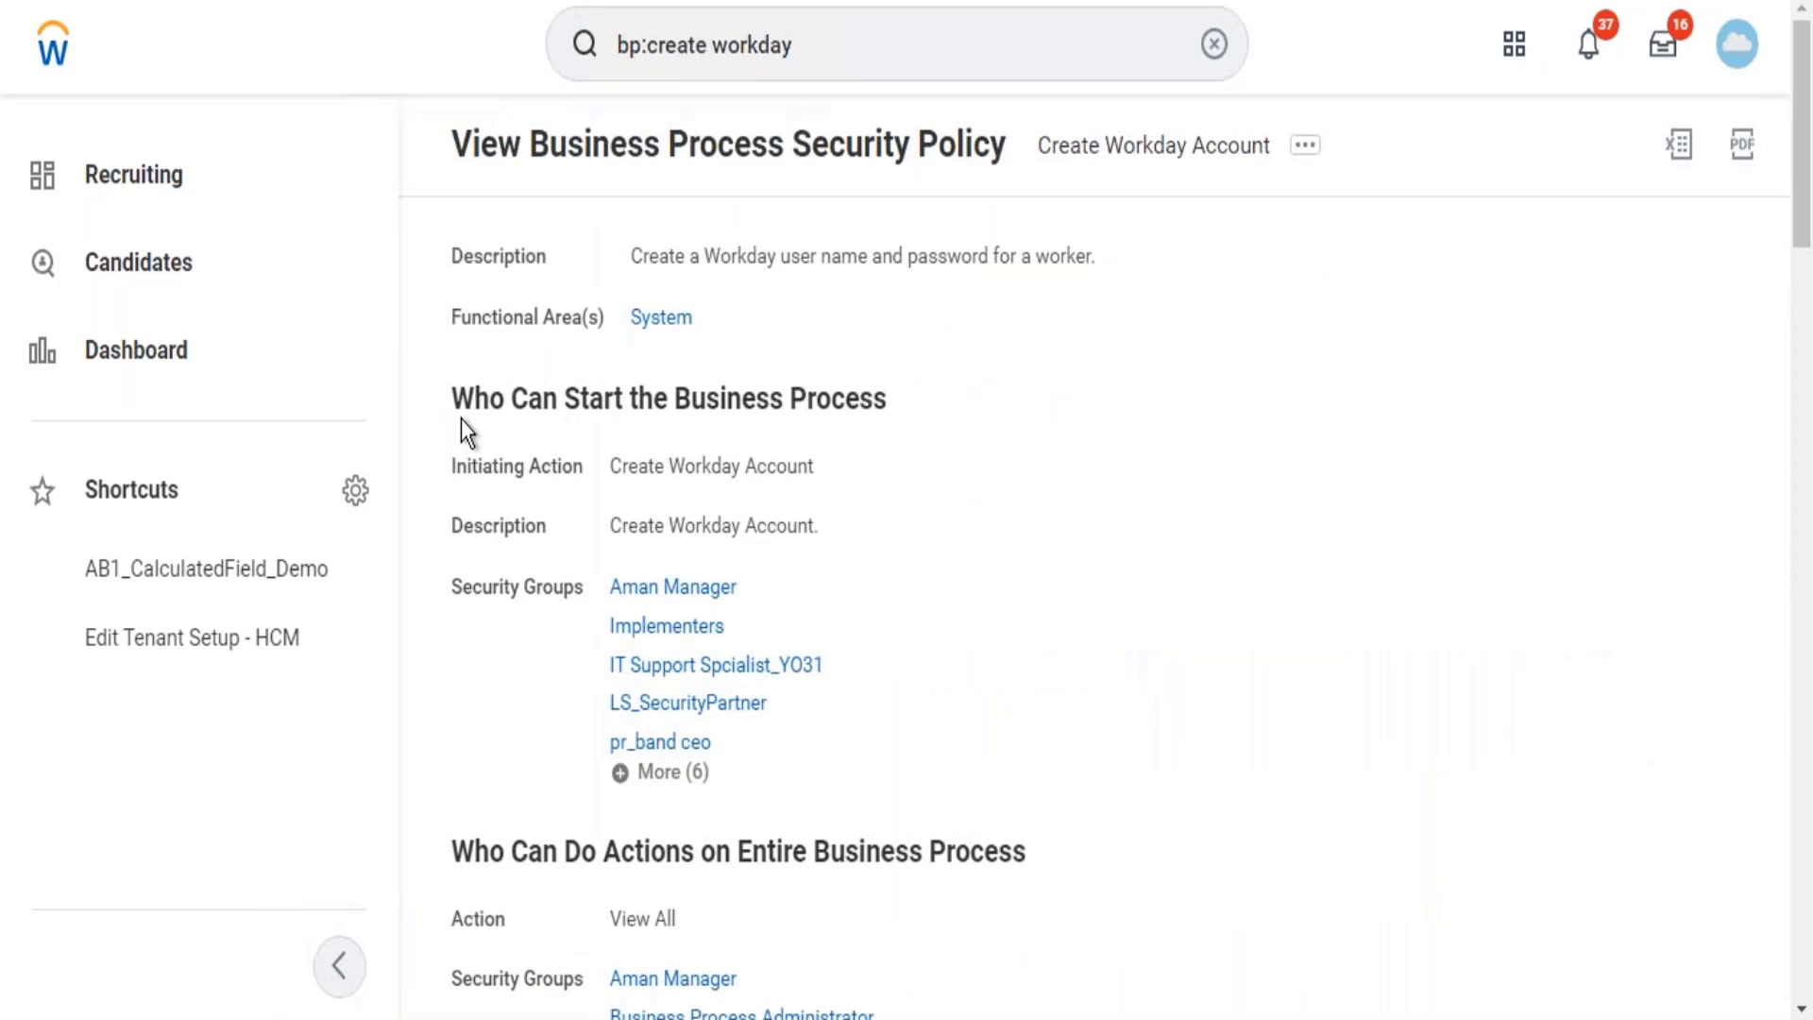
Expand More (6) under Who Can Start to show all 11 starting security groups.
{"action": "mouse_move", "coordinate": [783, 477]}
{"action": "left_click", "coordinate": [650, 775]}
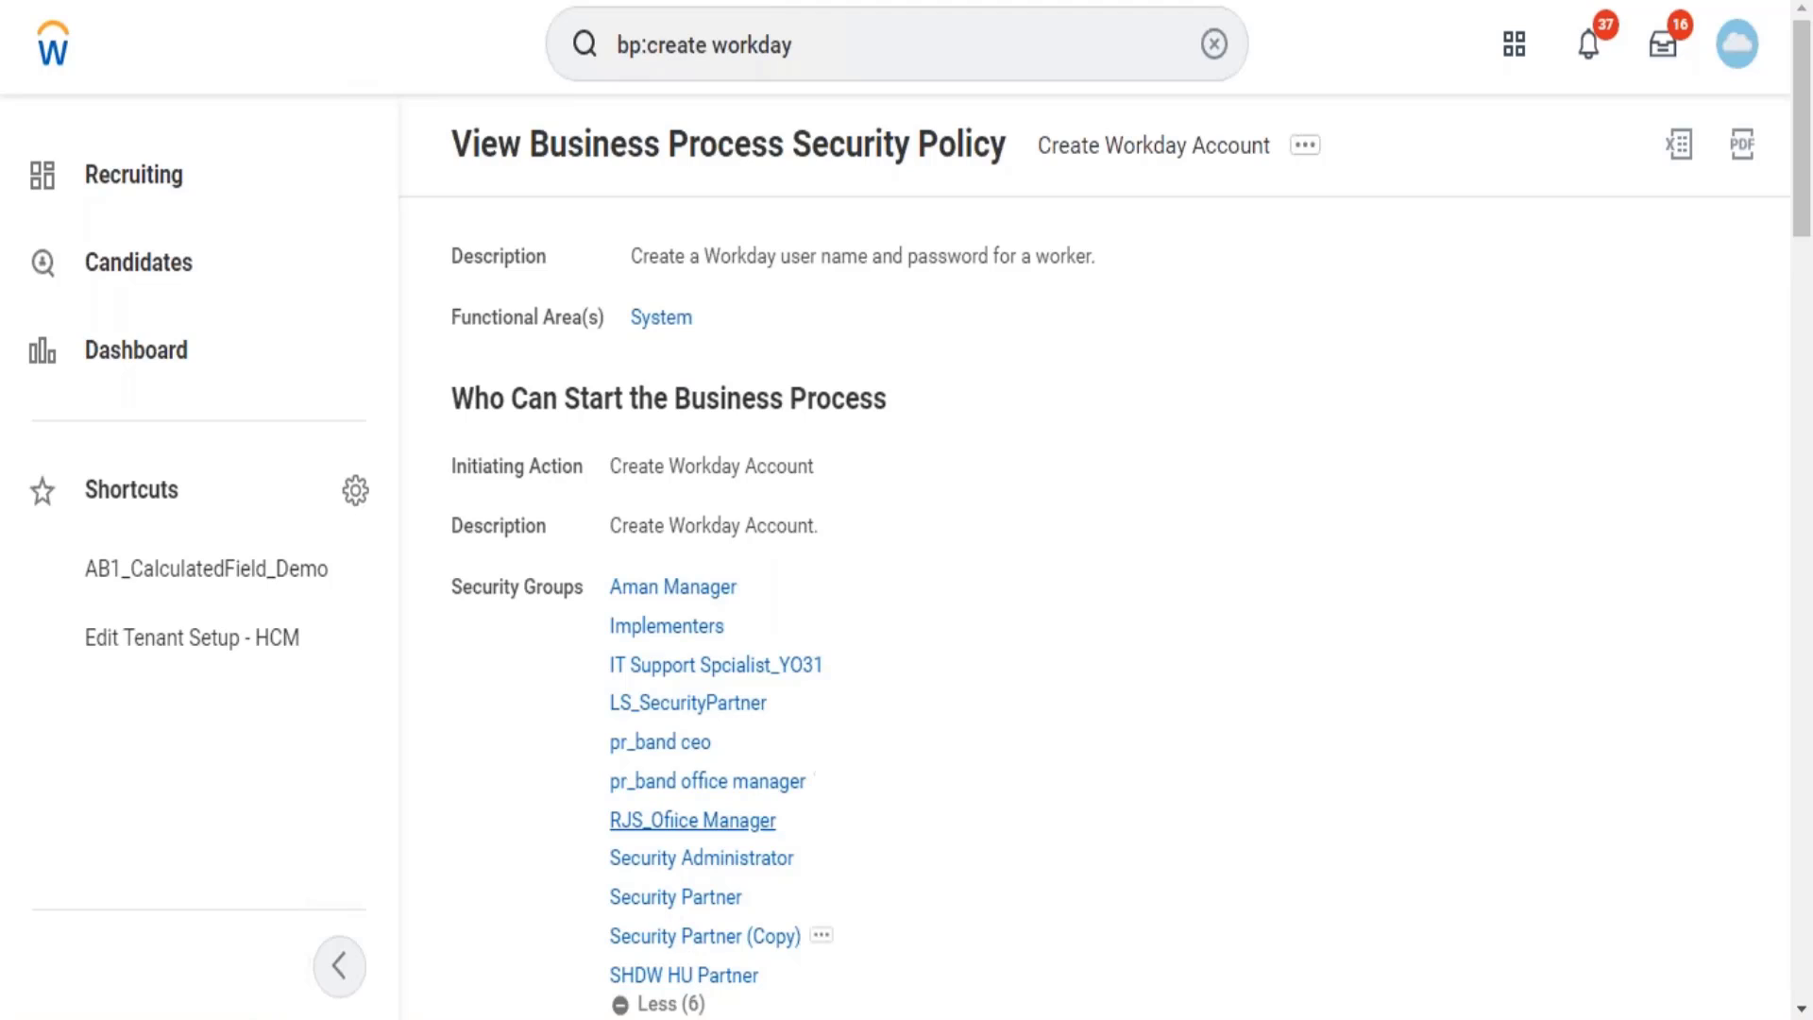
{"action": "mouse_move", "coordinate": [718, 704]}
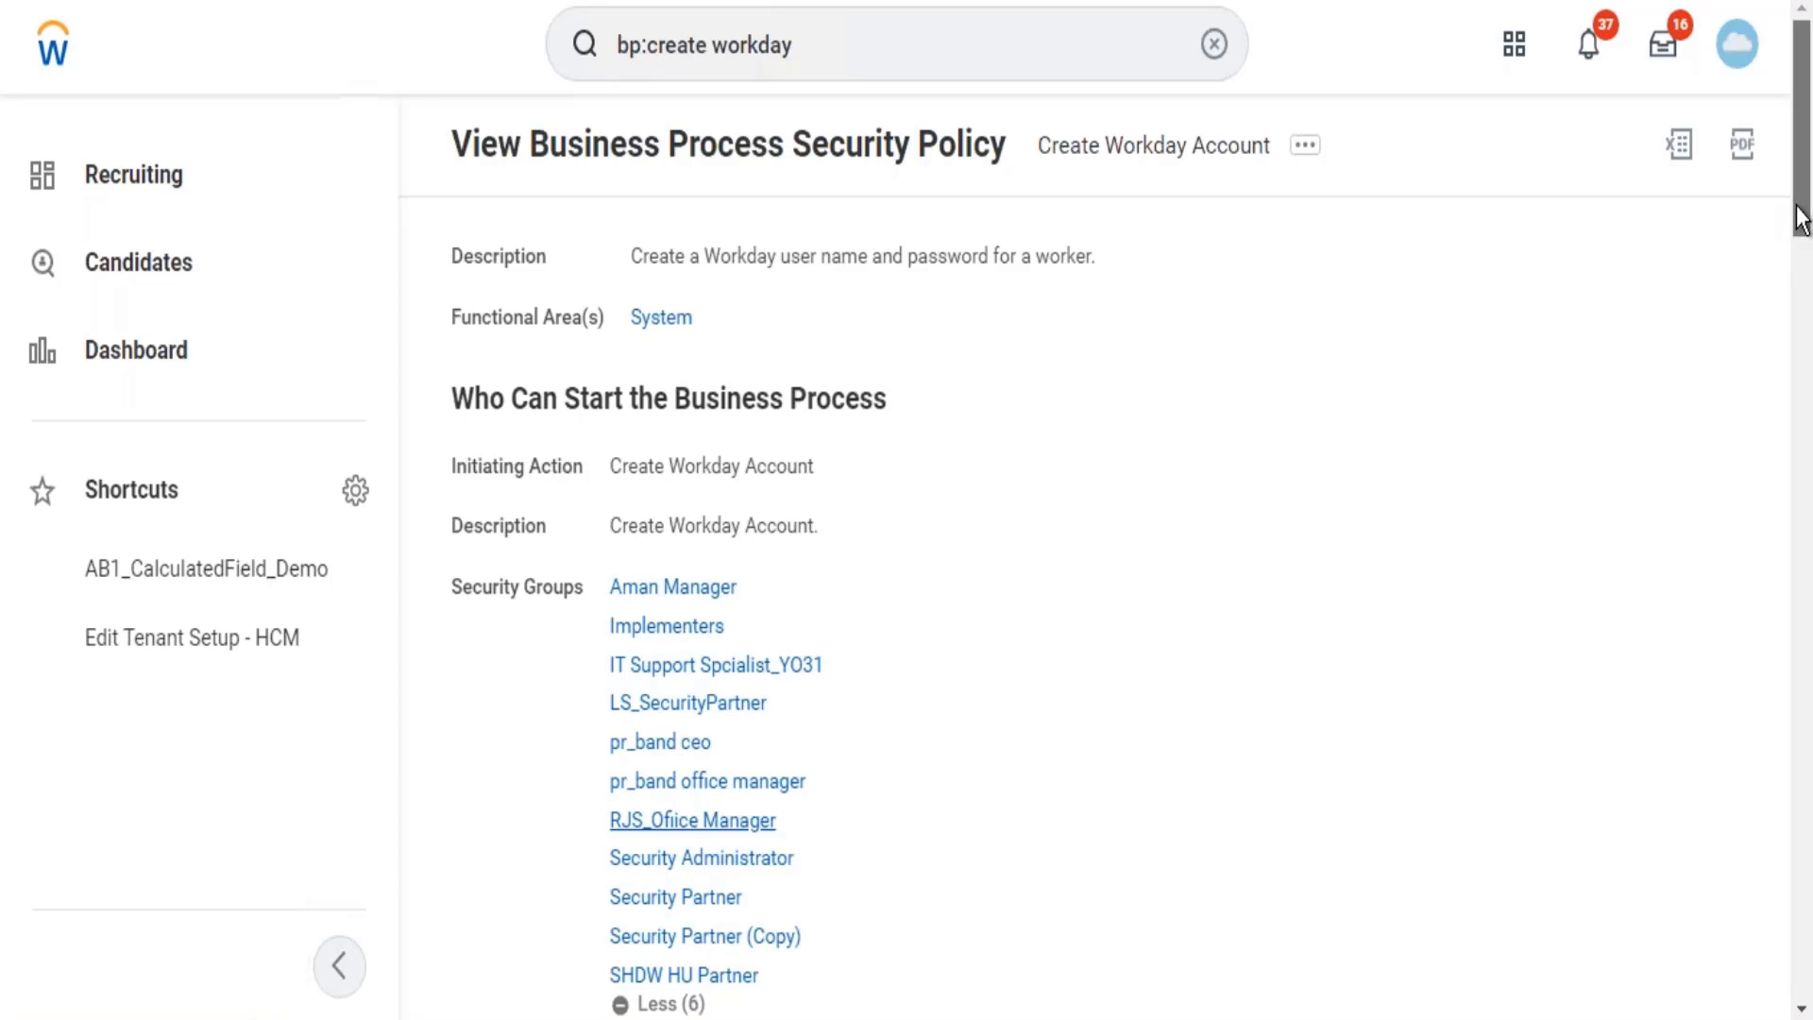
{"action": "scroll", "coordinate": [1796, 244], "scroll_direction": "down", "scroll_amount": 2}
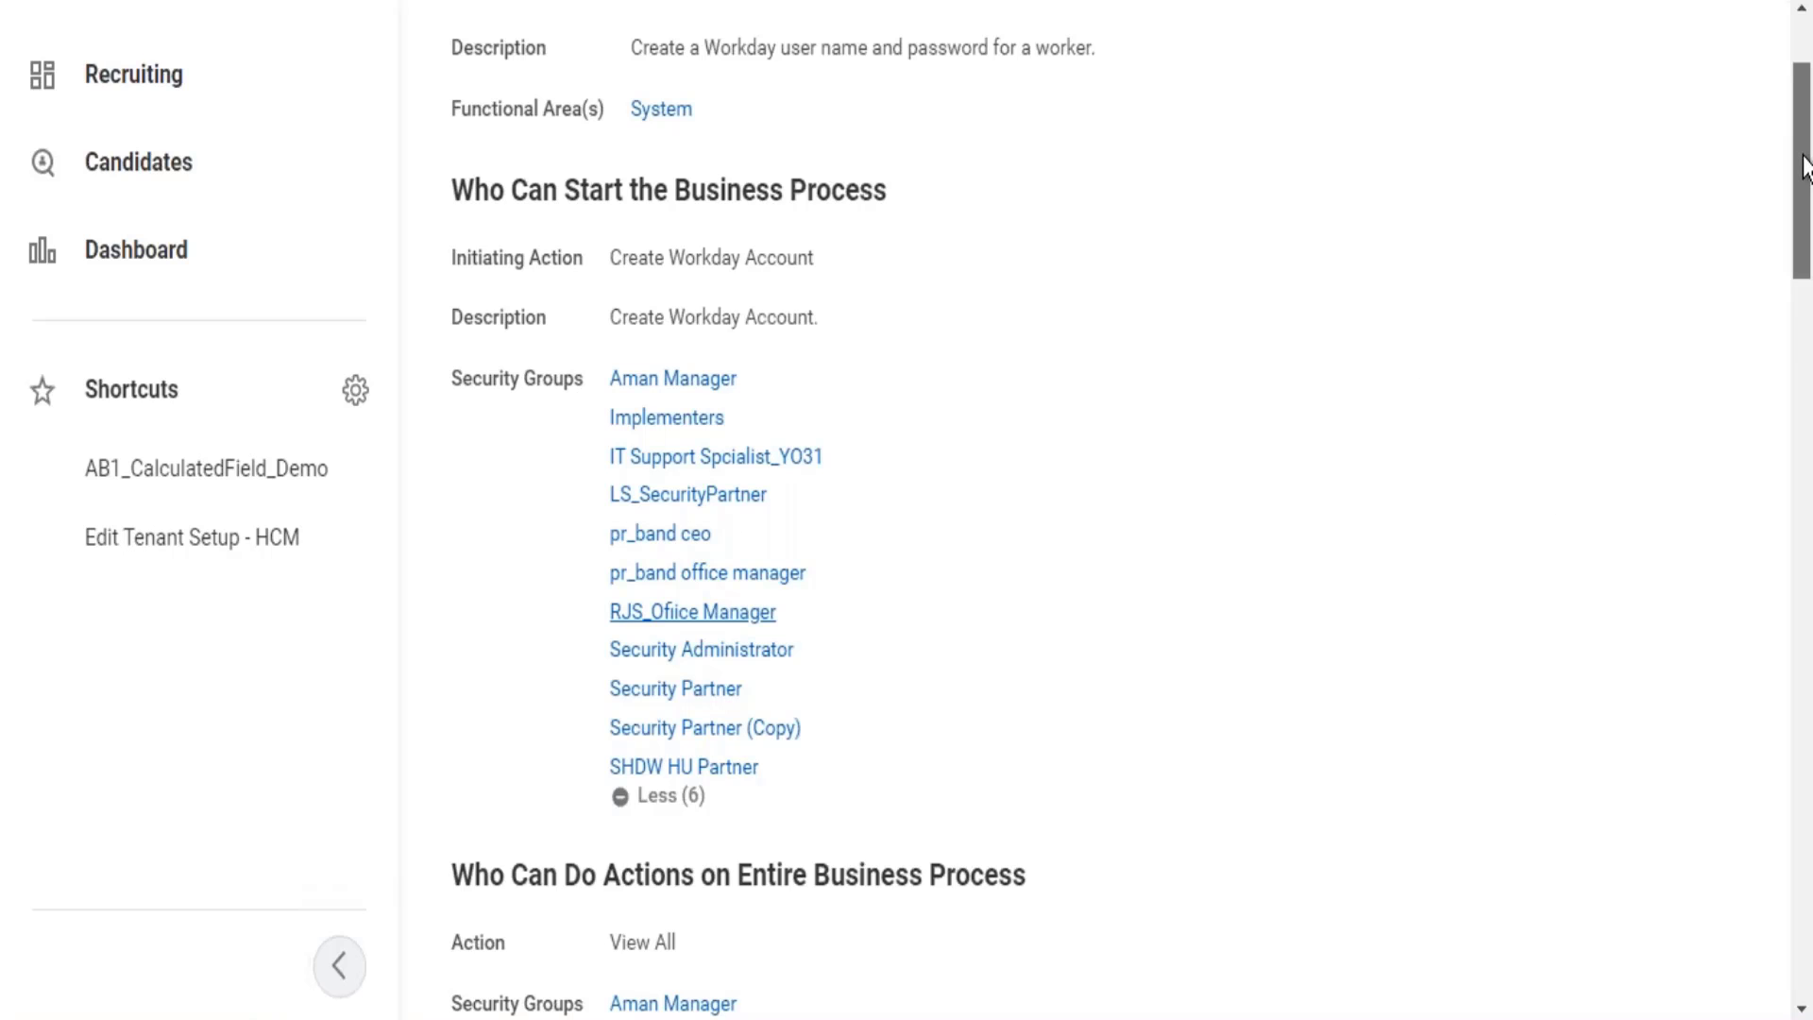
{"action": "left_click_drag", "start_coordinate": [1803, 170], "coordinate": [1804, 134]}
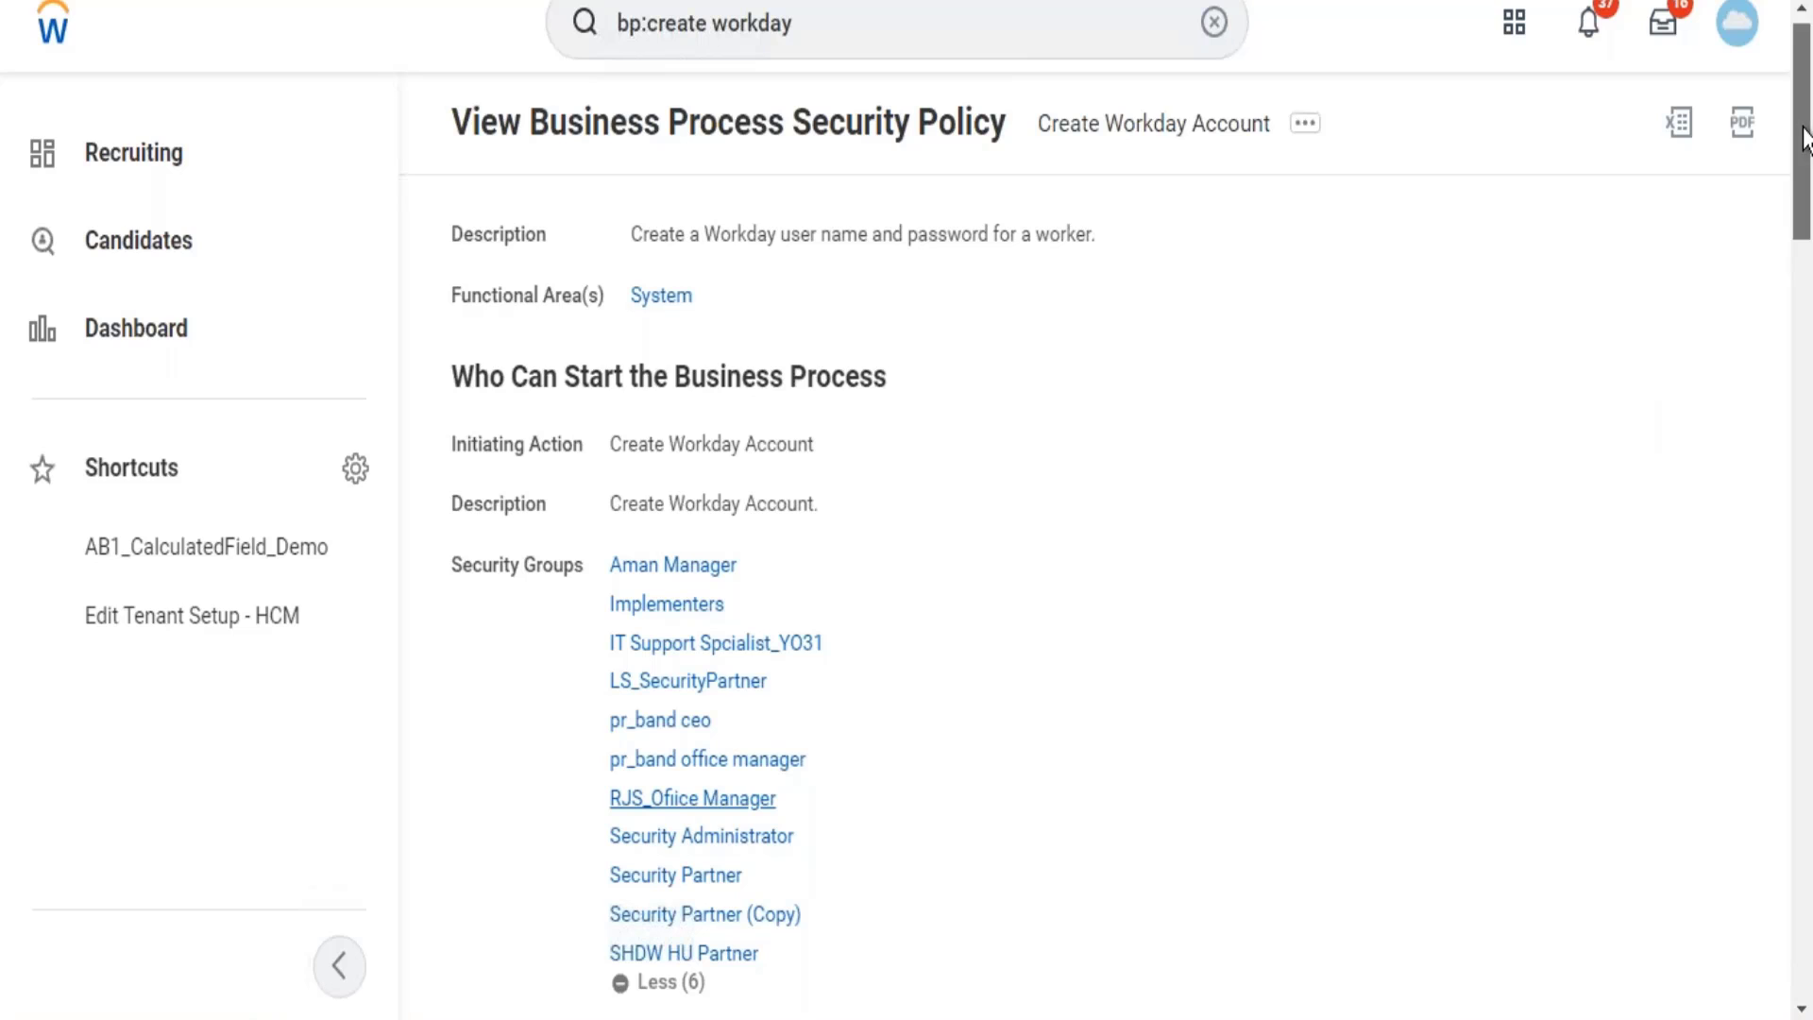
Expand More (2) under Approve to reveal Security Partner (Copy) and SHDW HU Partner.
{"action": "scroll", "coordinate": [1793, 253], "scroll_direction": "down", "scroll_amount": 1}
{"action": "scroll", "coordinate": [1786, 283], "scroll_direction": "down", "scroll_amount": 8}
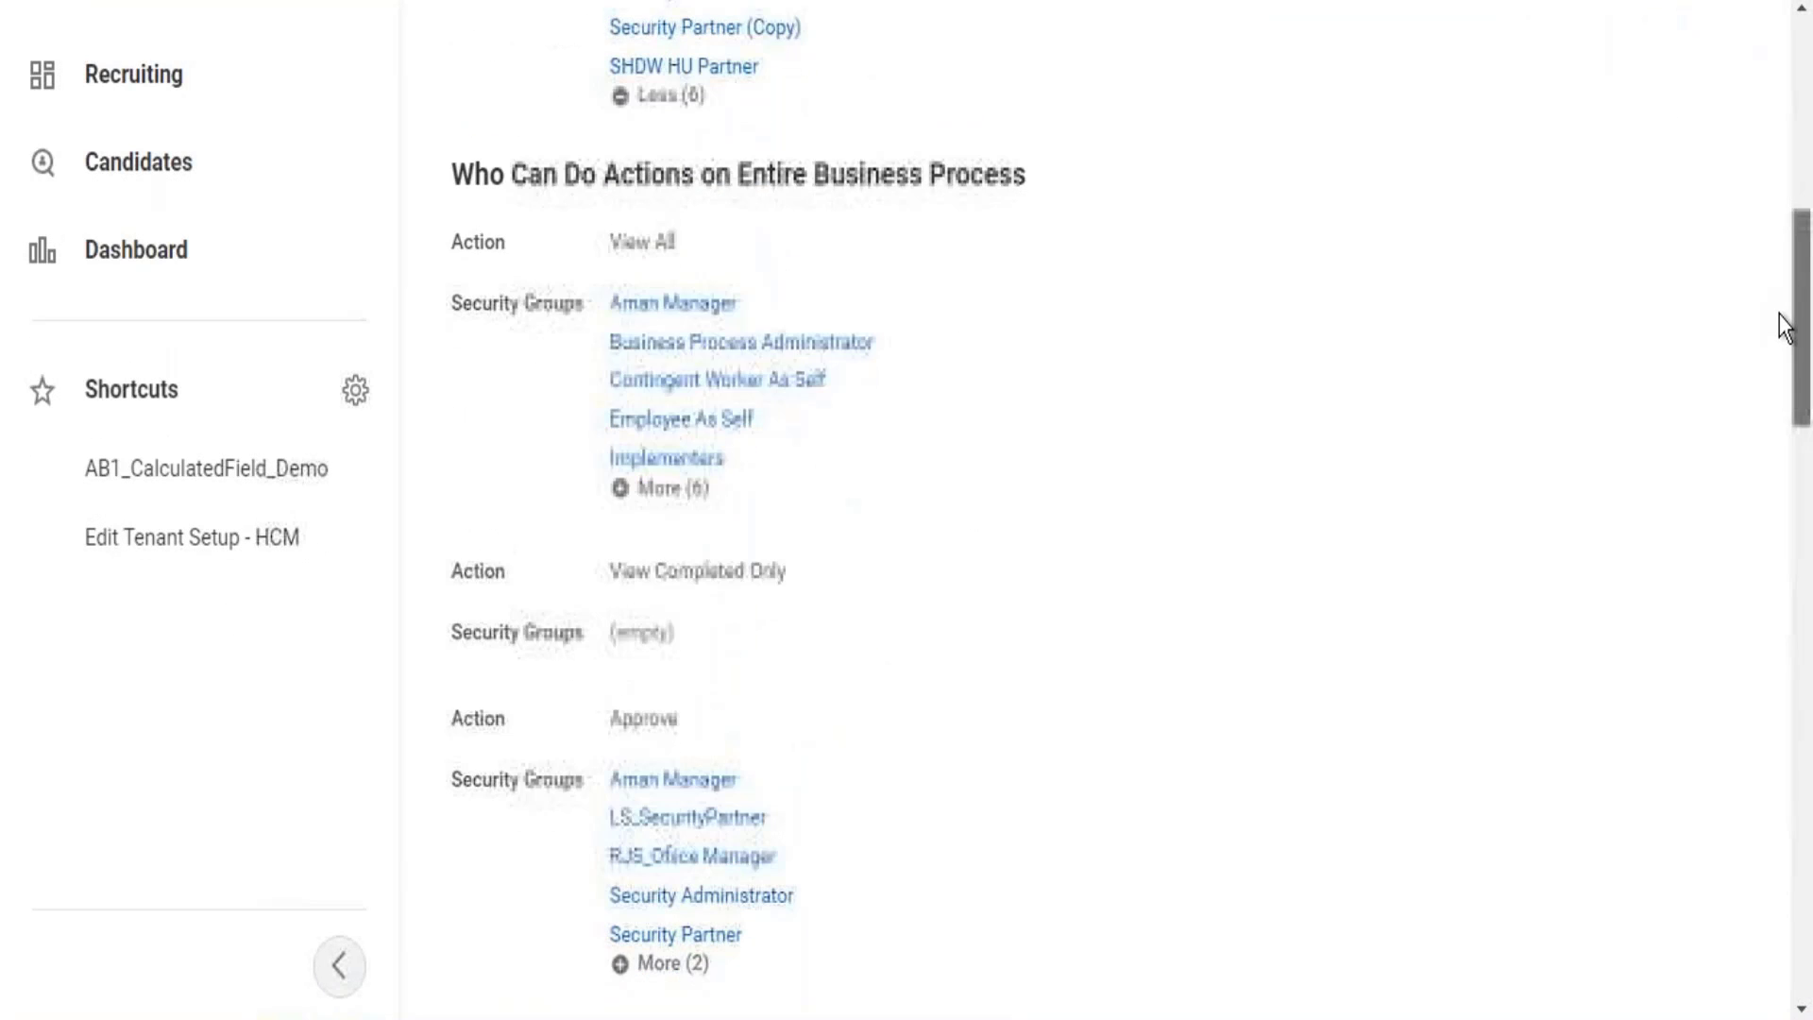
{"action": "scroll", "coordinate": [1771, 378], "scroll_direction": "down", "scroll_amount": 3}
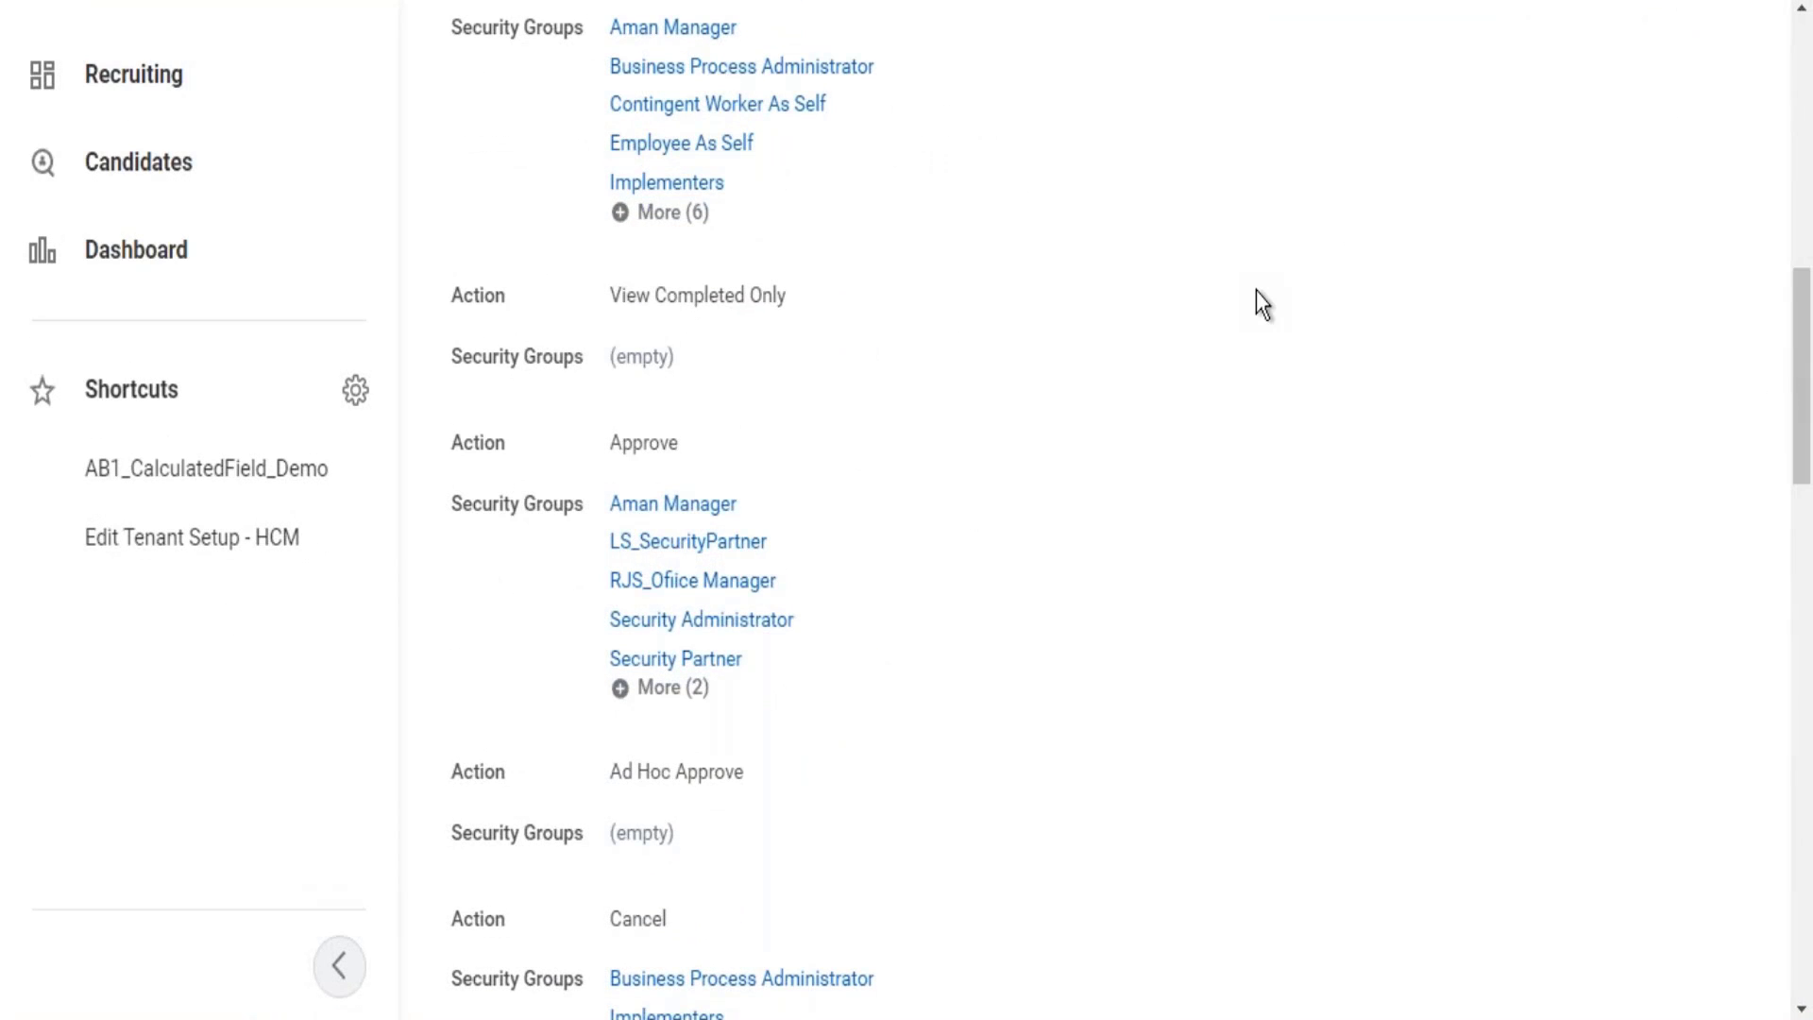
{"action": "mouse_move", "coordinate": [699, 542]}
{"action": "left_click", "coordinate": [671, 687]}
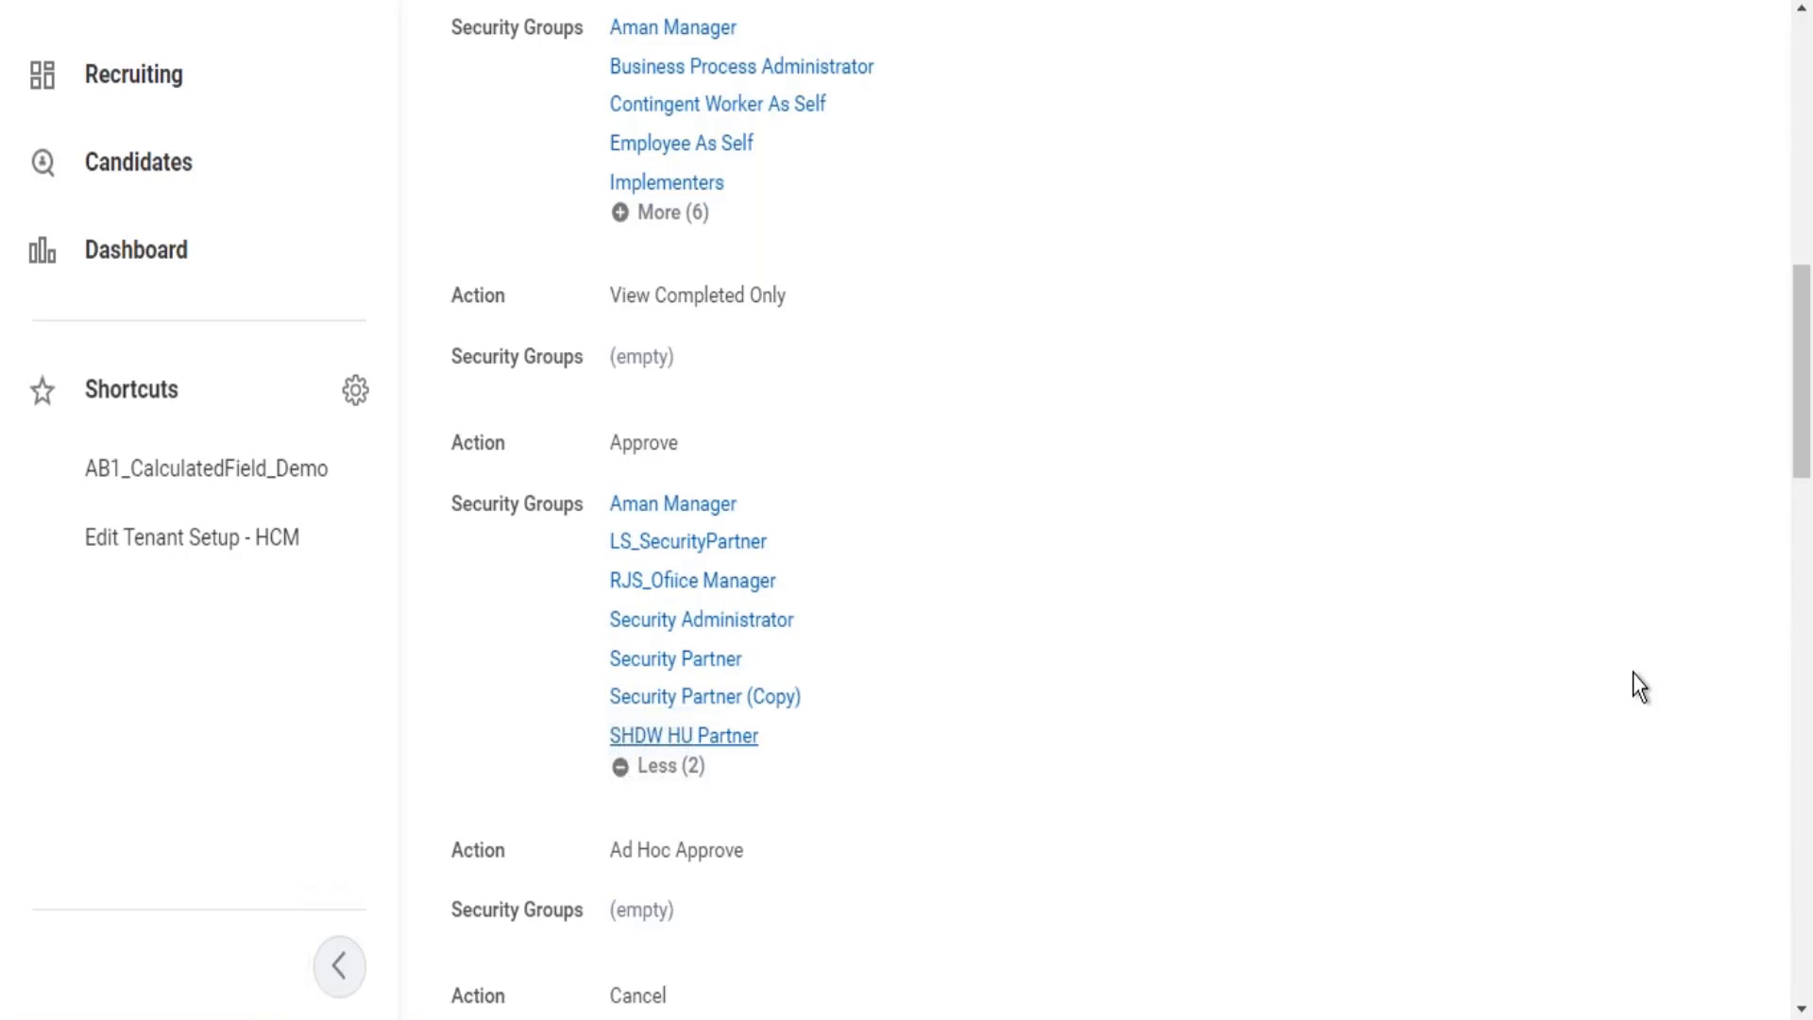
{"action": "left_click_drag", "start_coordinate": [1805, 359], "coordinate": [1805, 57]}
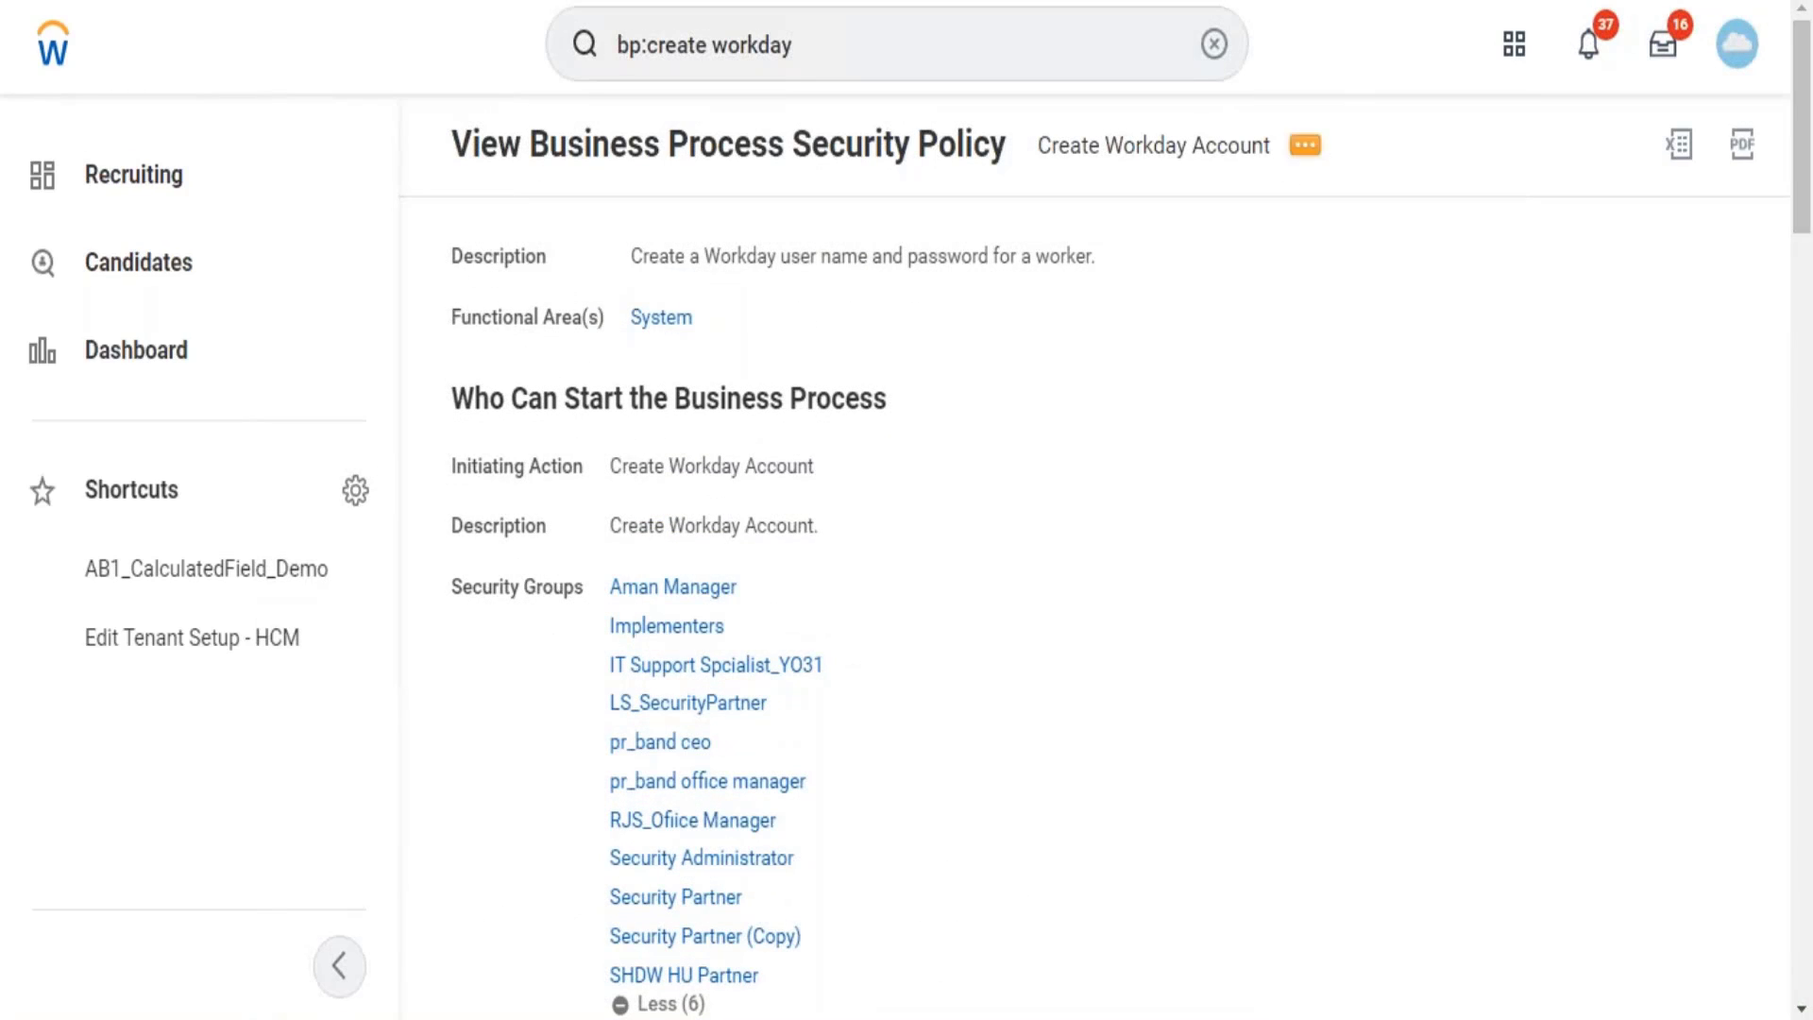
Rerun the 'bp:create workday' search to get back to its 12 results.
{"action": "left_click", "coordinate": [818, 47]}
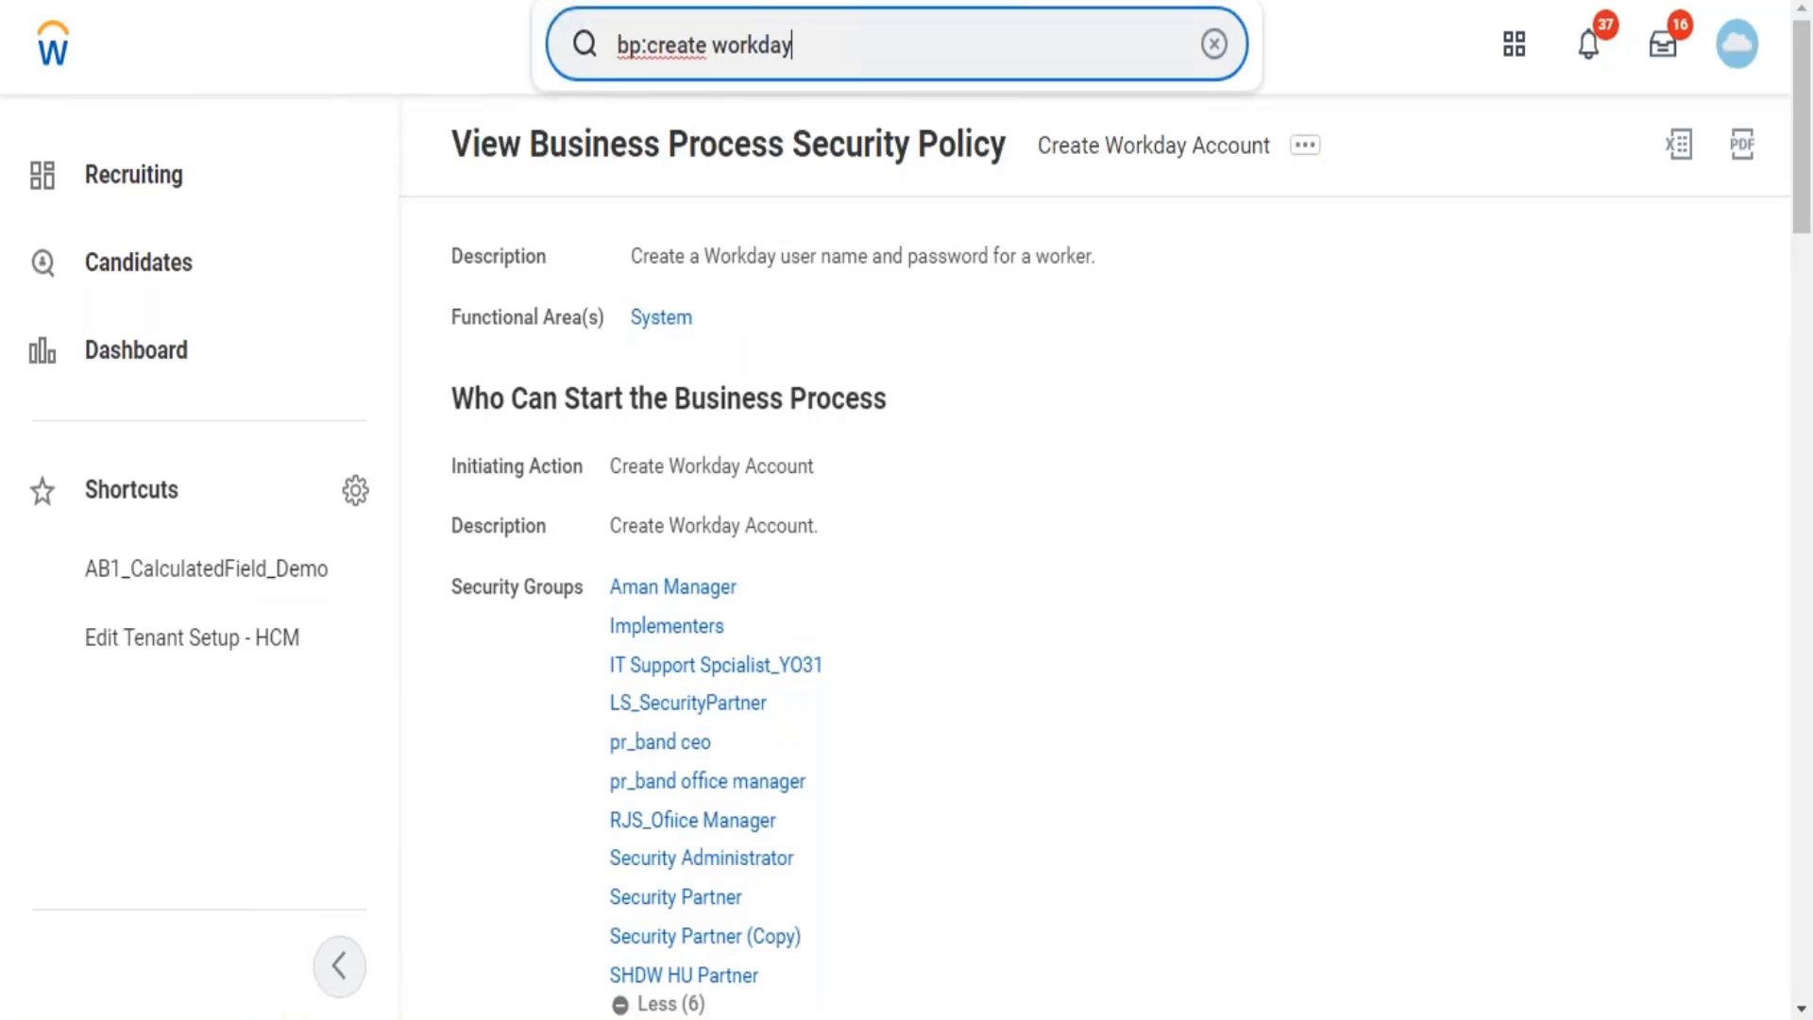
{"action": "key", "text": "Return"}
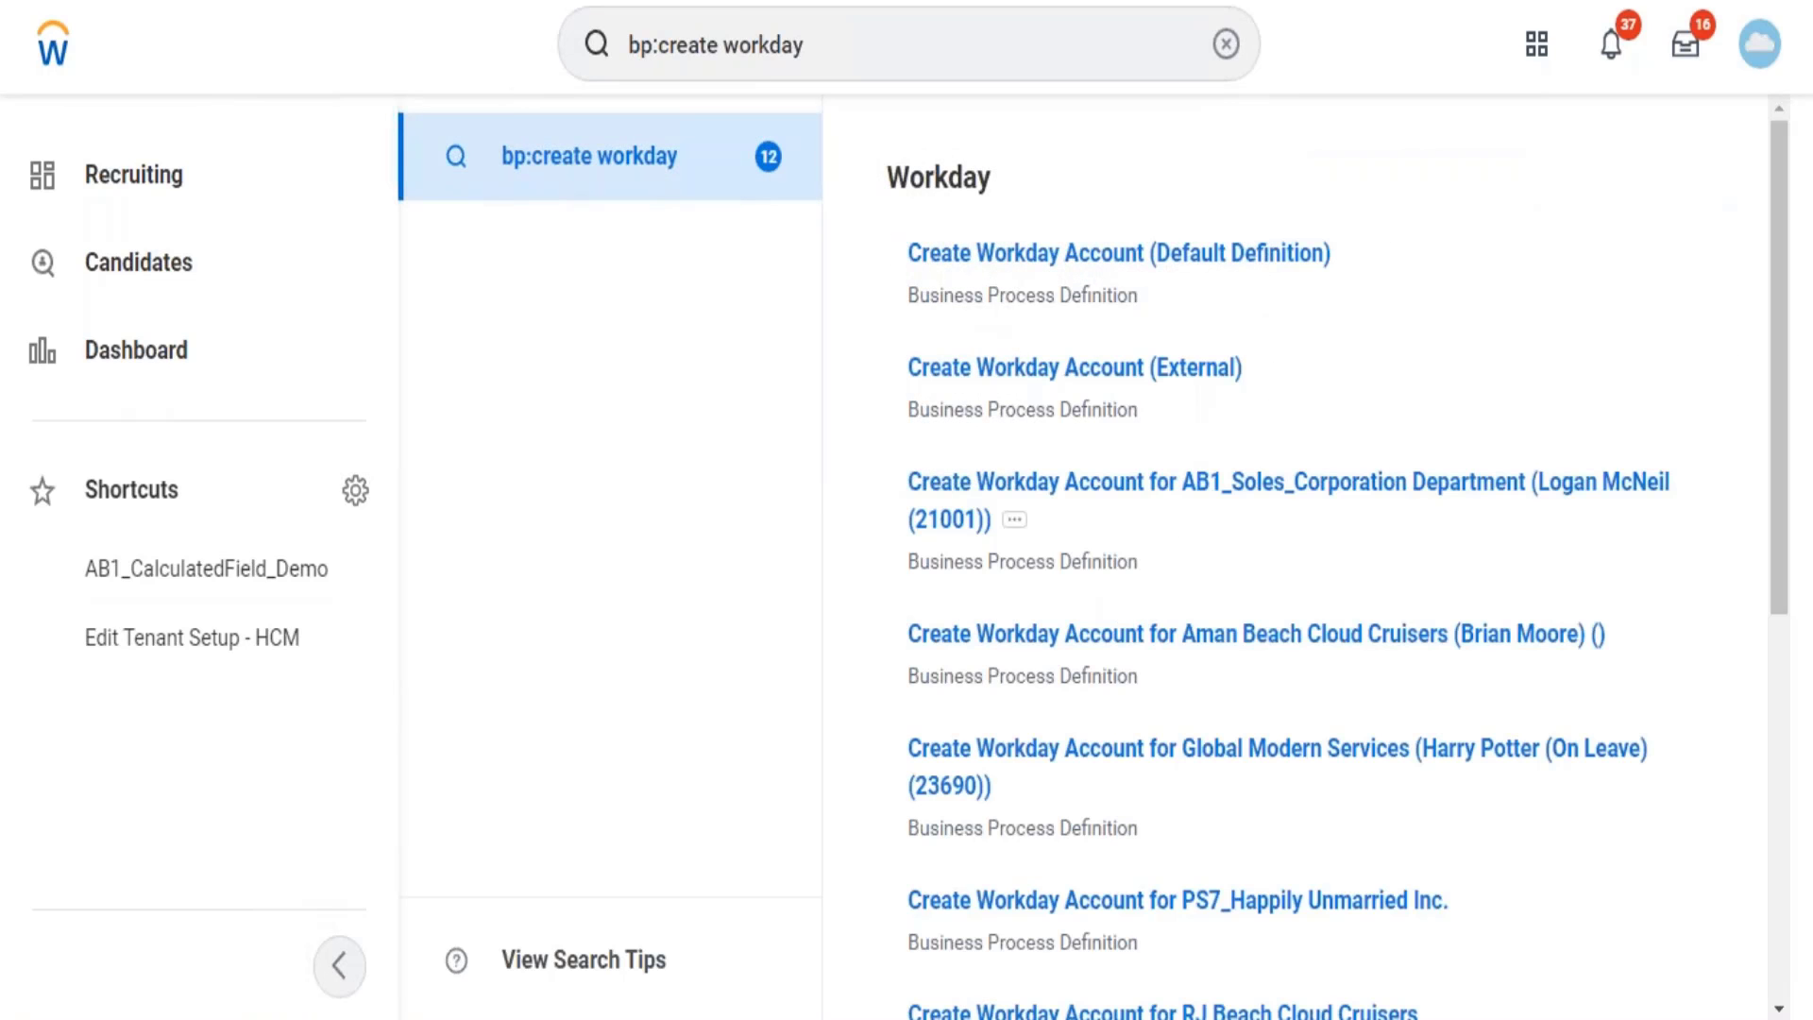
{"action": "mouse_move", "coordinate": [1351, 257]}
Reopen Business Process Policy > View for Create Workday Account (Default Definition).
{"action": "left_click", "coordinate": [1357, 265]}
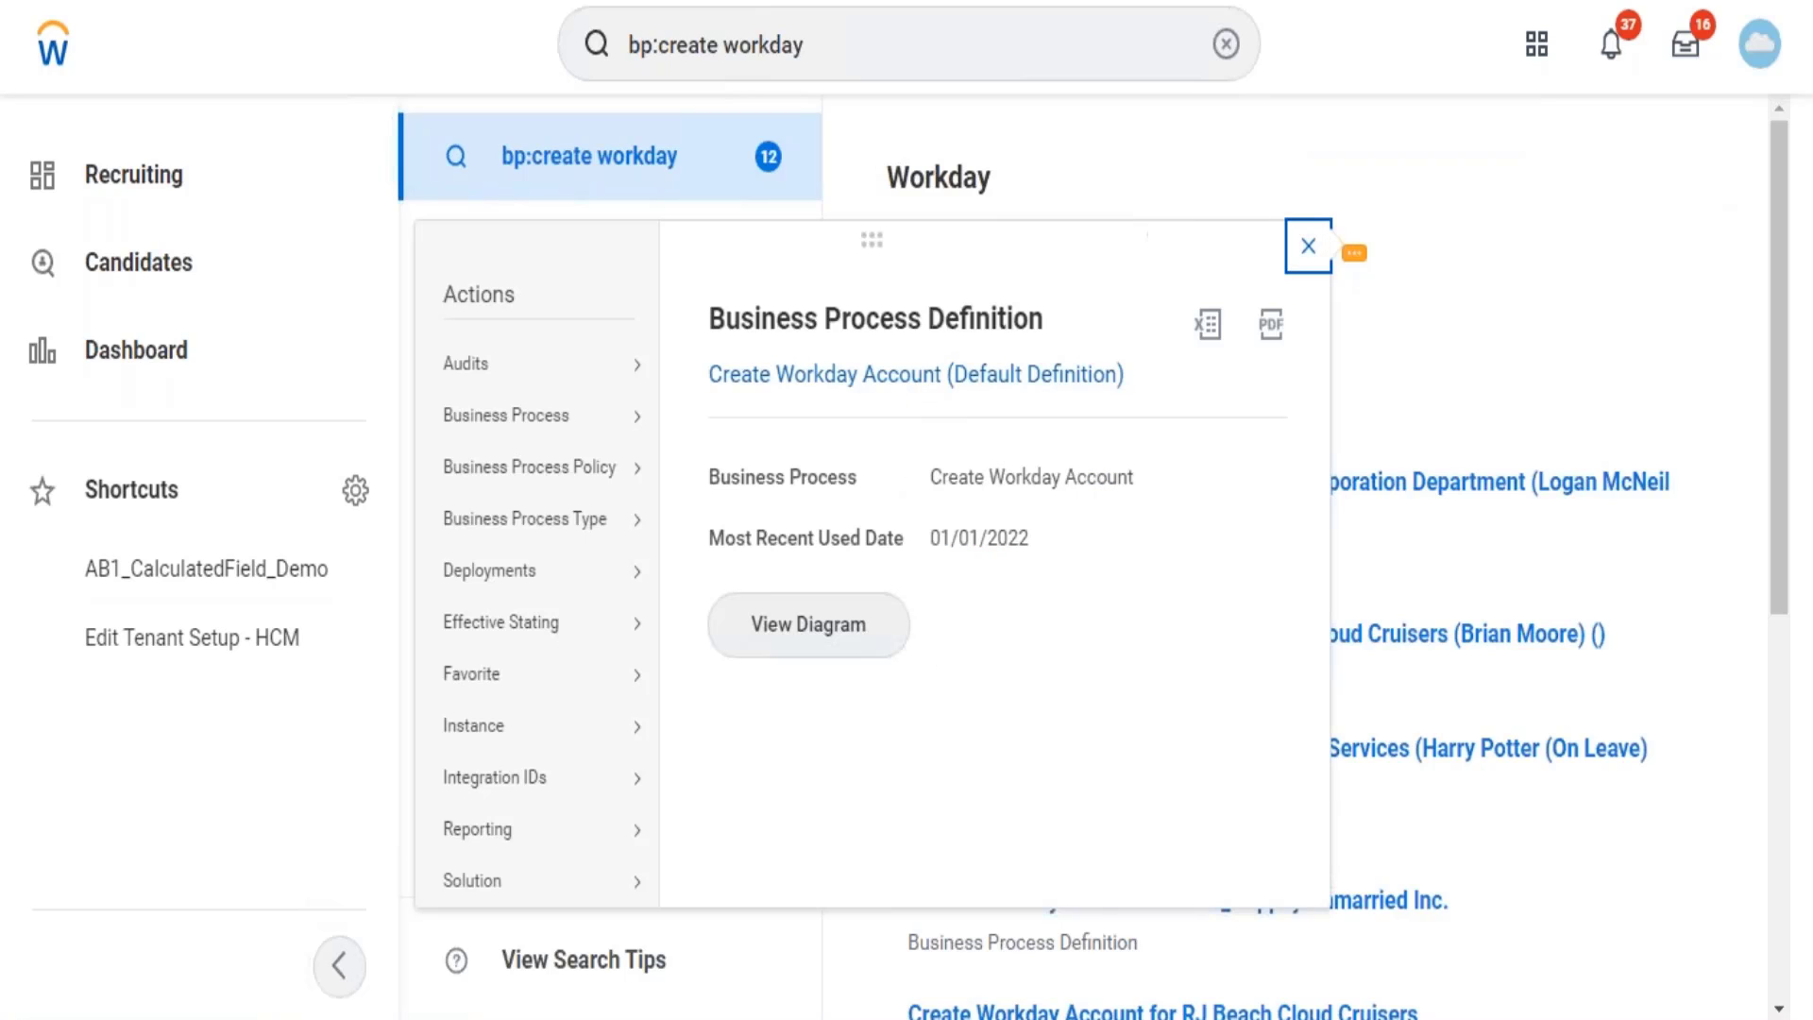
{"action": "mouse_move", "coordinate": [623, 480]}
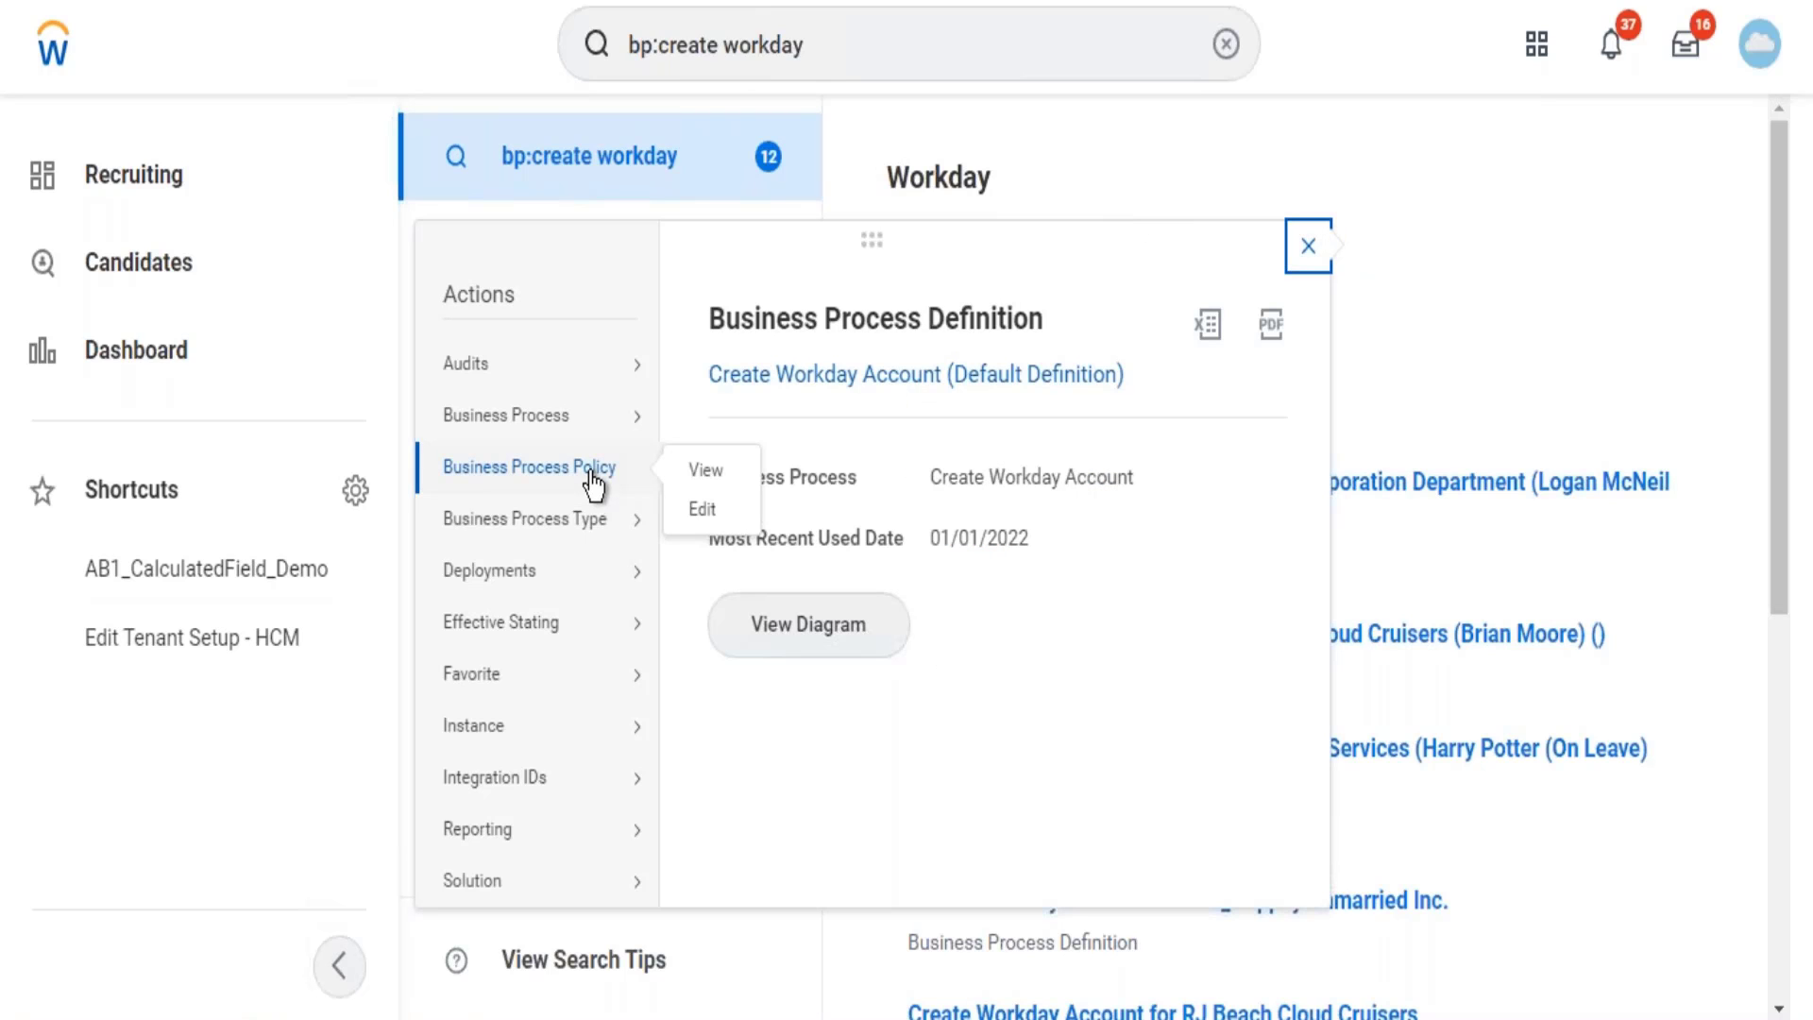
{"action": "left_click", "coordinate": [722, 474]}
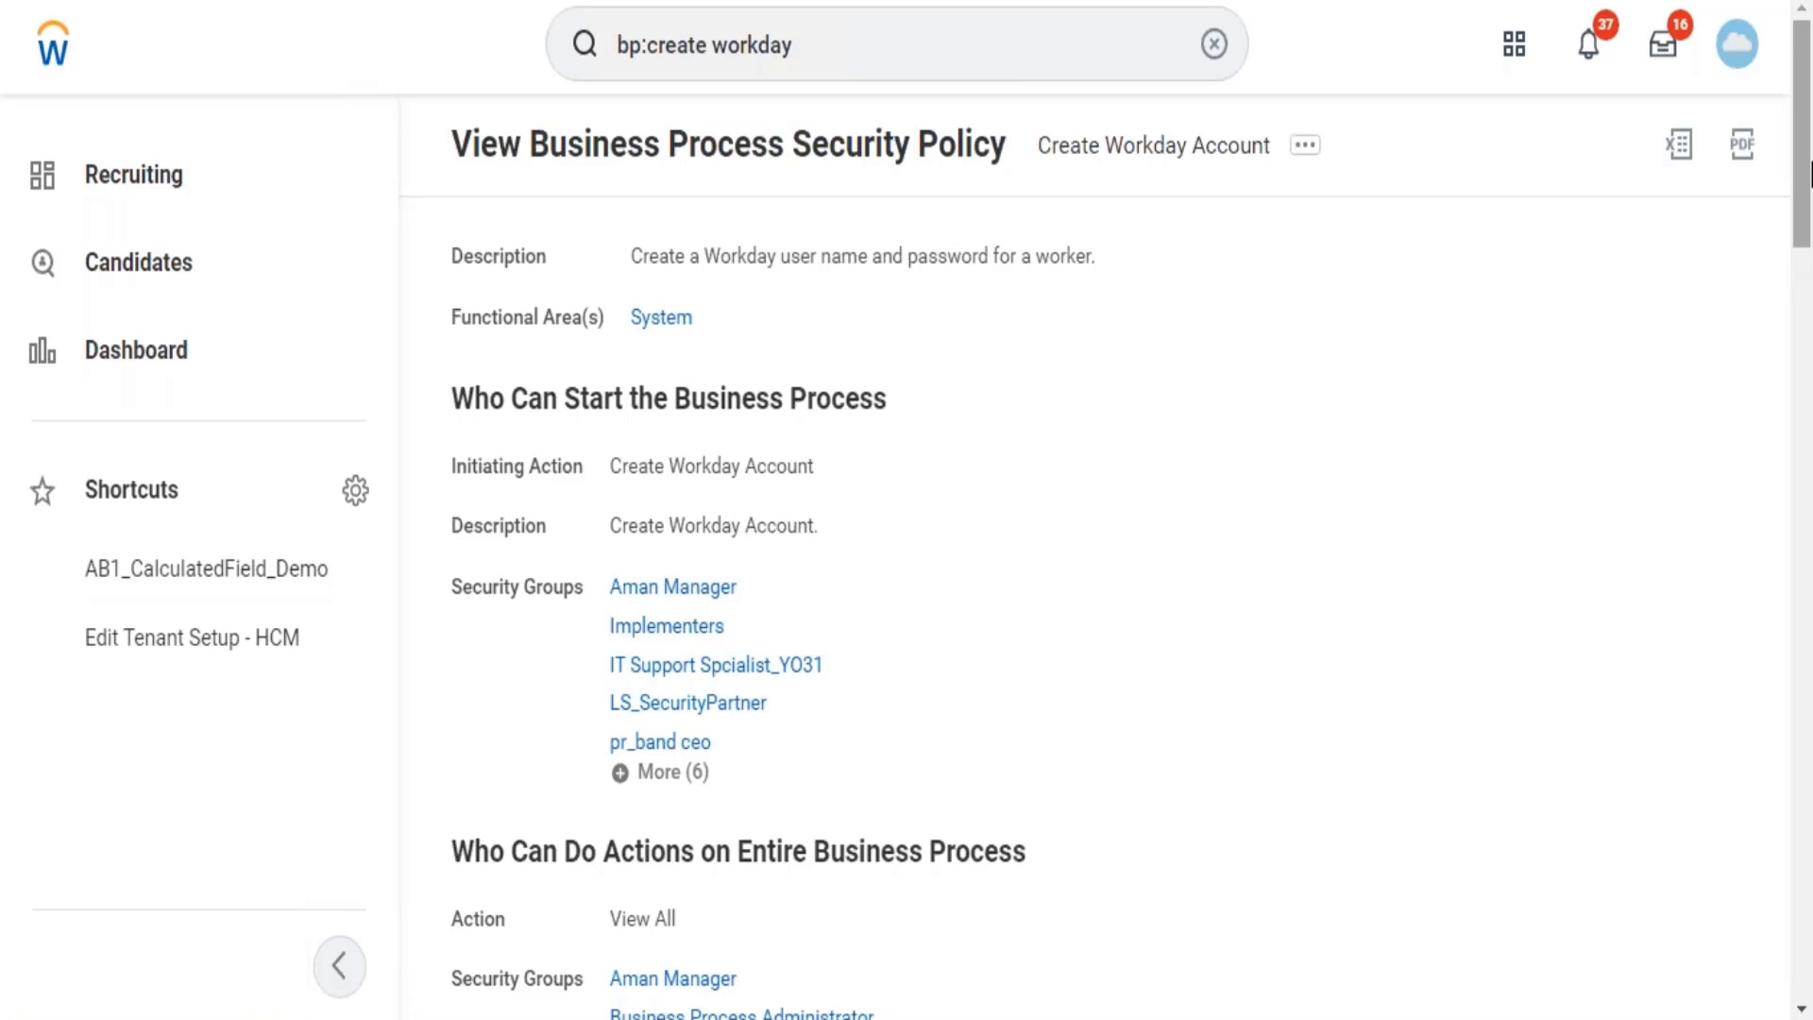
{"action": "left_click_drag", "start_coordinate": [1807, 175], "coordinate": [1781, 397]}
{"action": "scroll", "coordinate": [1781, 397], "scroll_direction": "down", "scroll_amount": 5}
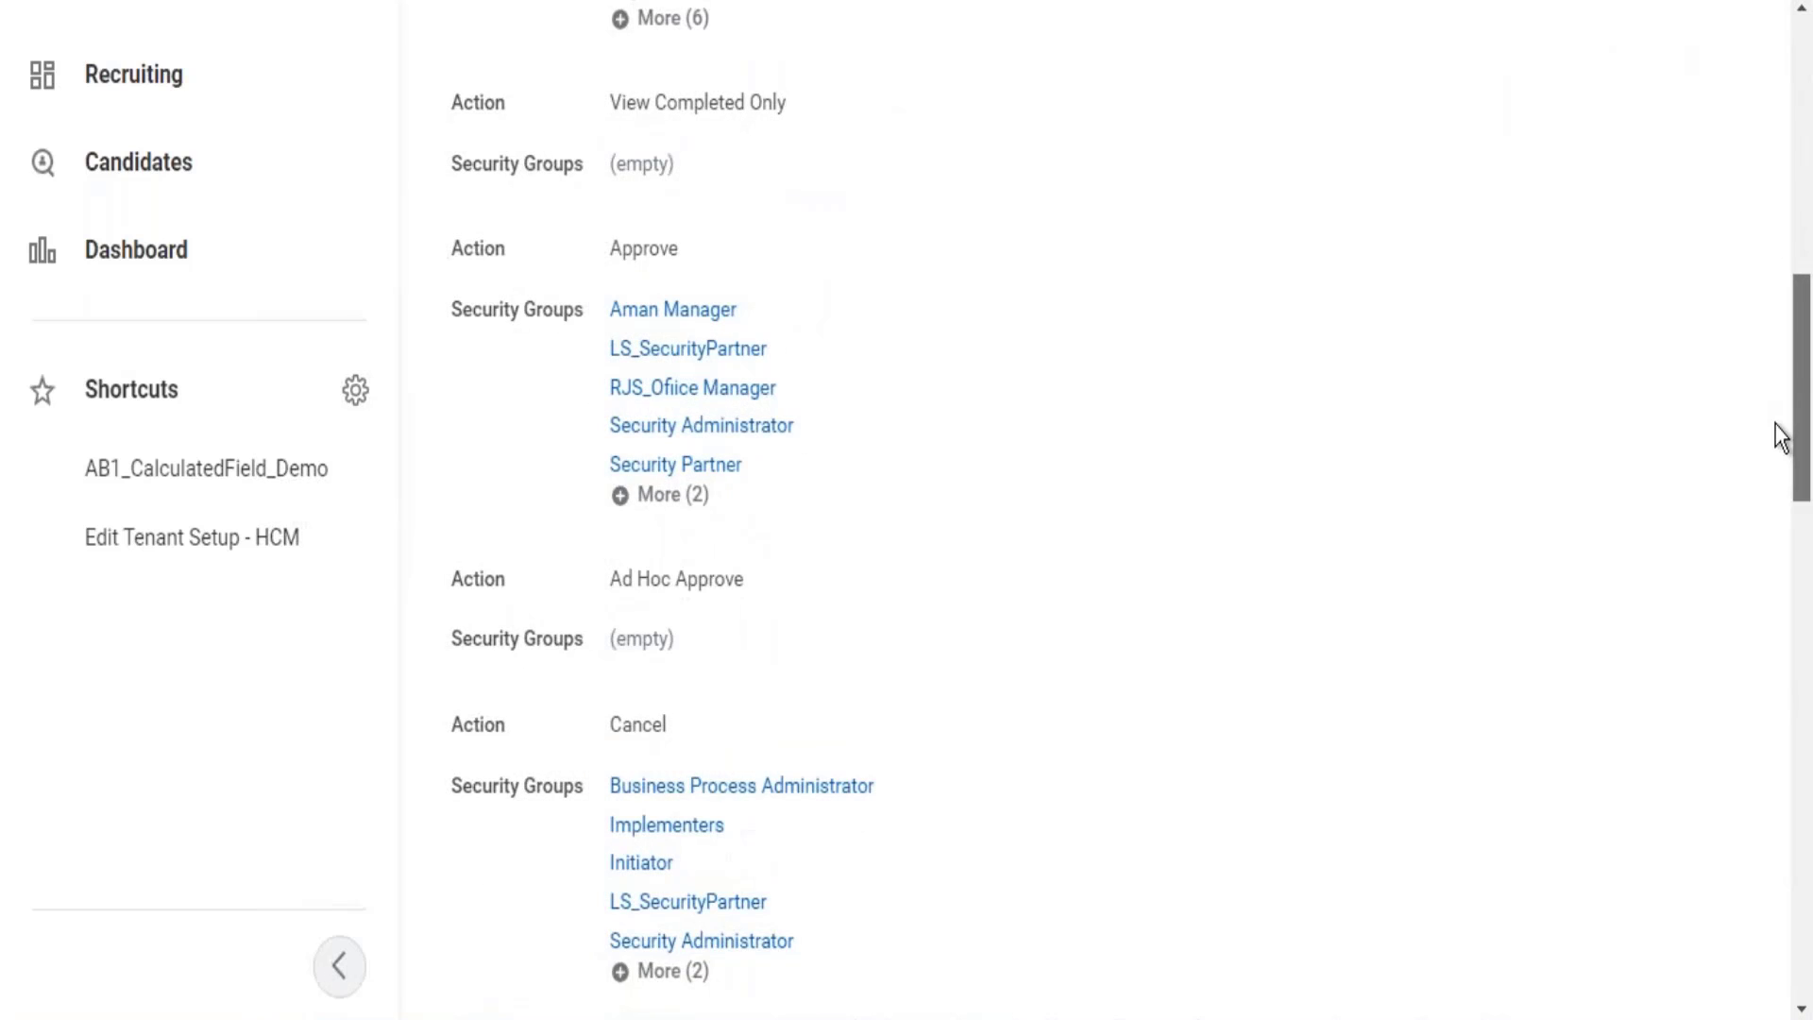
{"action": "scroll", "coordinate": [1773, 445], "scroll_direction": "down", "scroll_amount": 3}
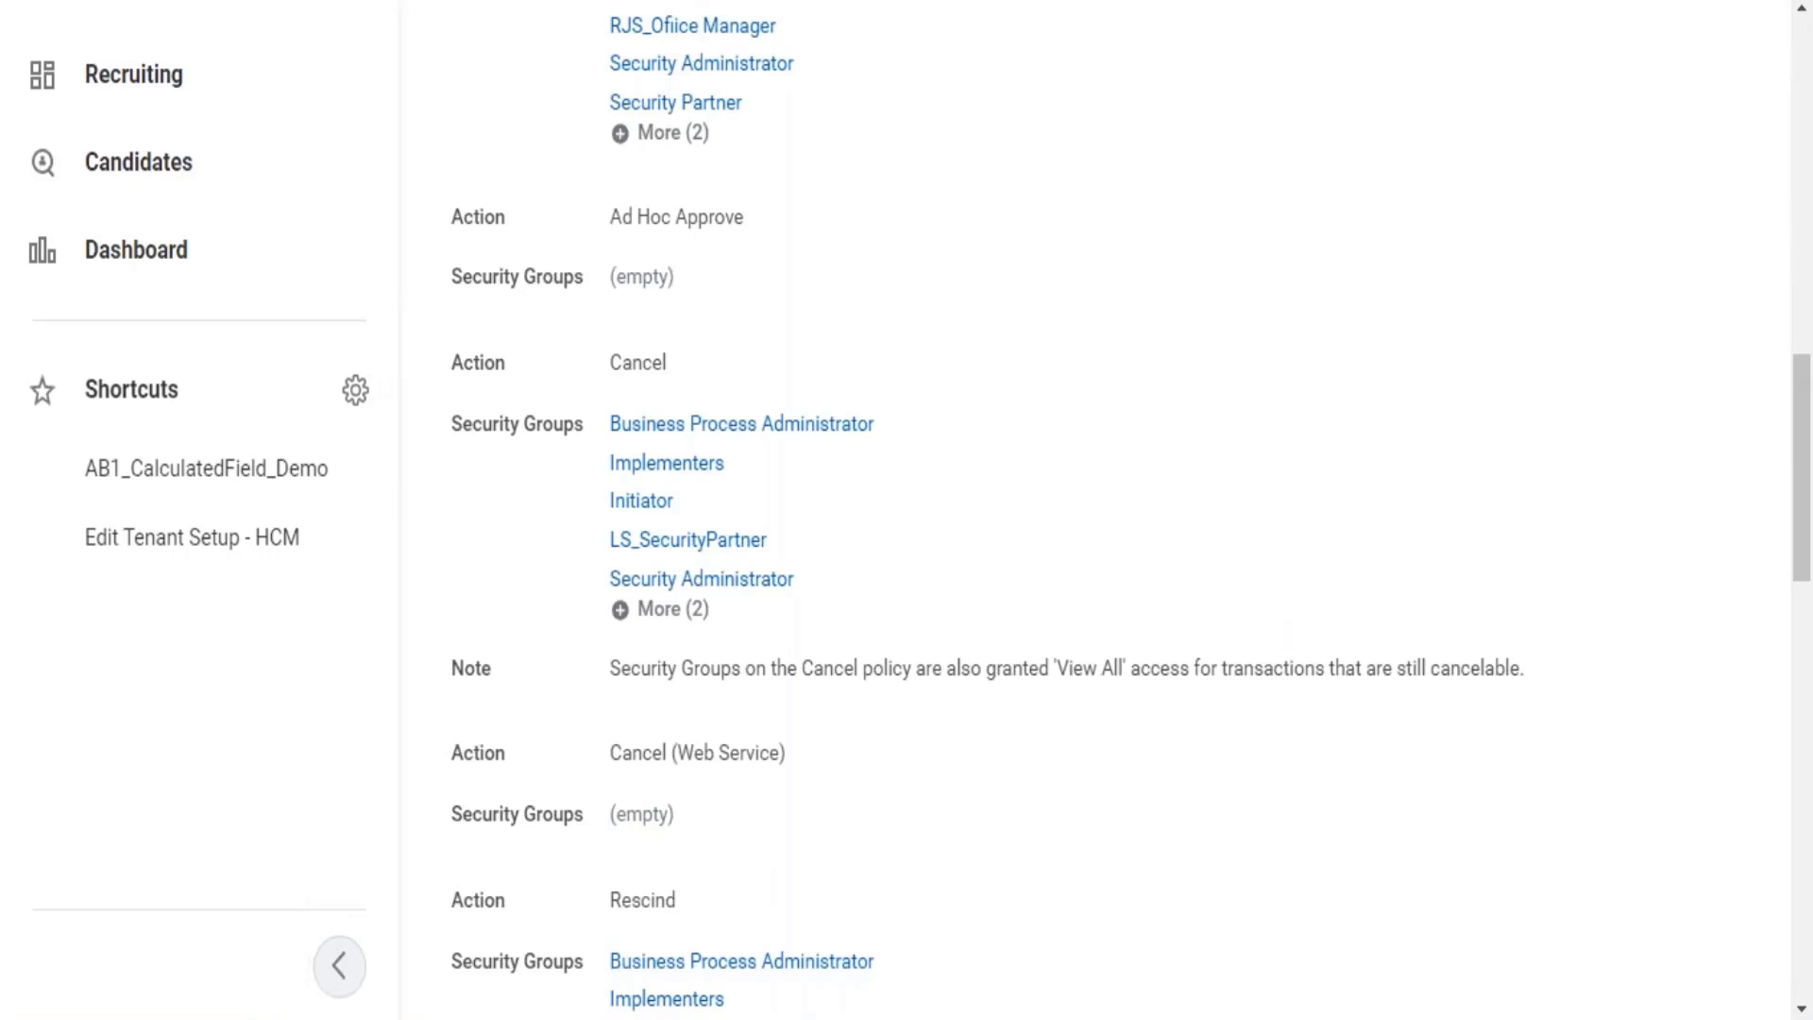
{"action": "left_click_drag", "start_coordinate": [1805, 408], "coordinate": [1806, 640]}
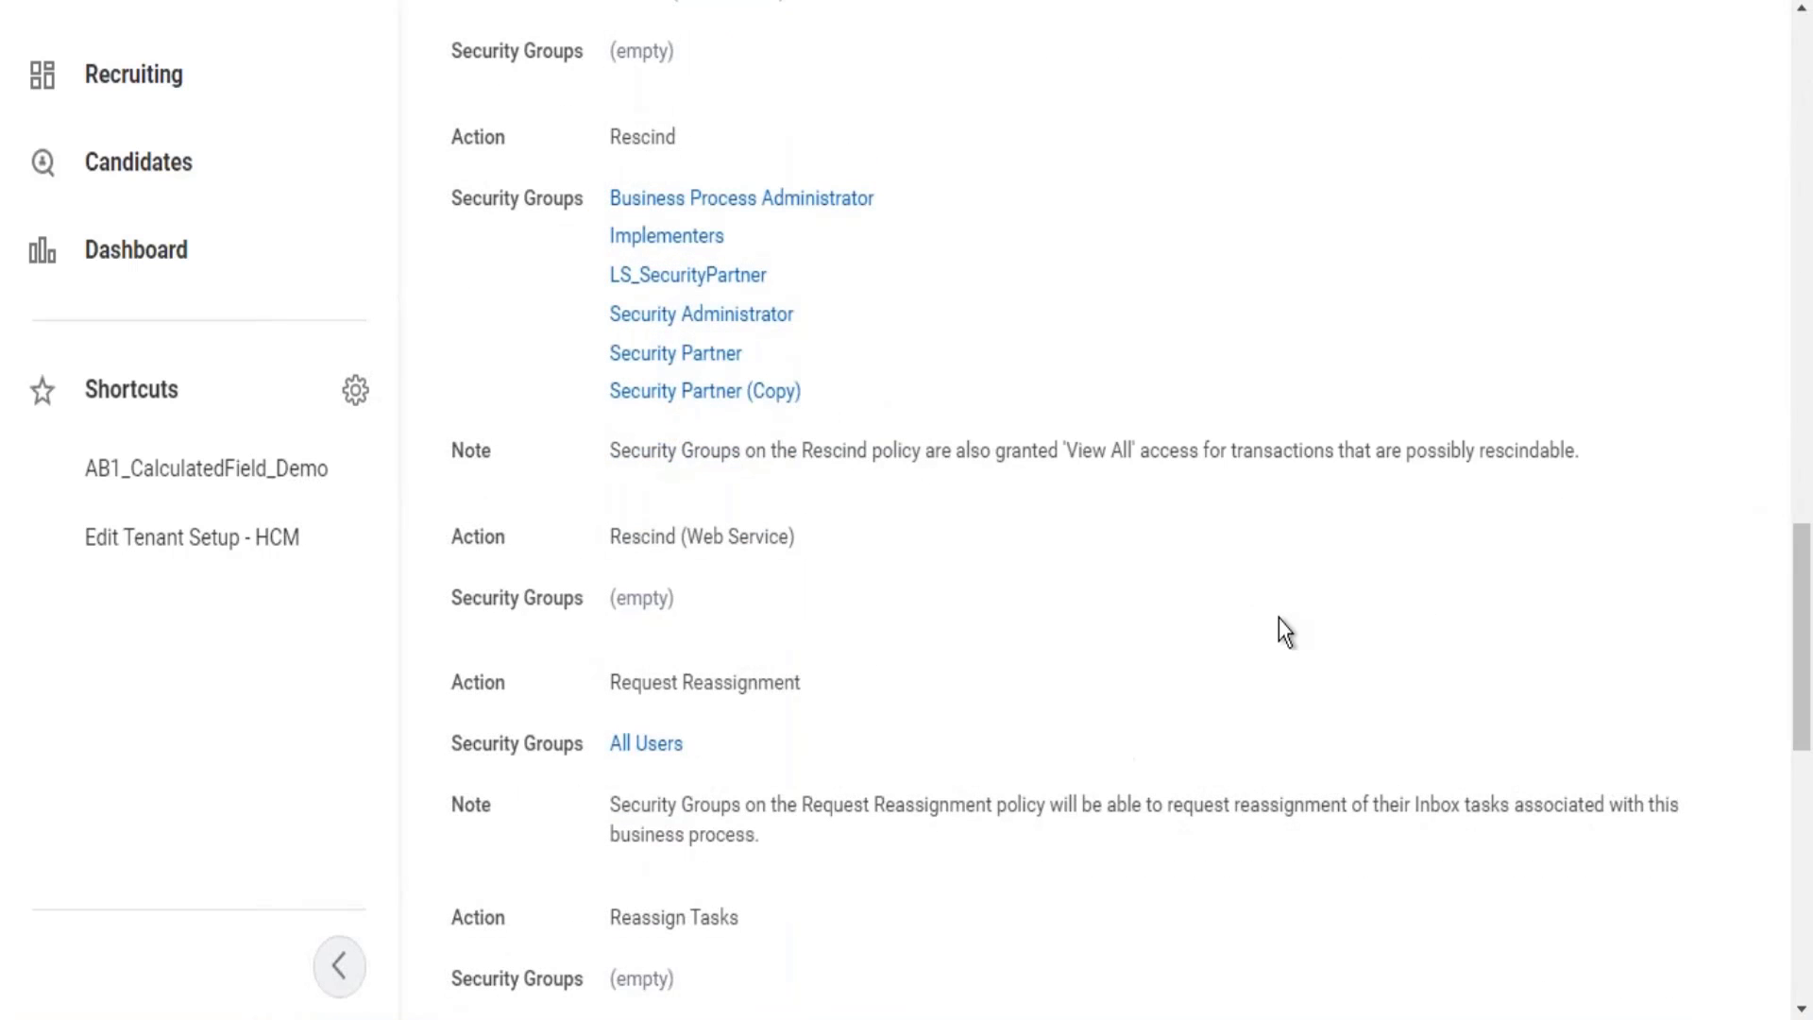
{"action": "left_click_drag", "start_coordinate": [1806, 566], "coordinate": [1806, 876]}
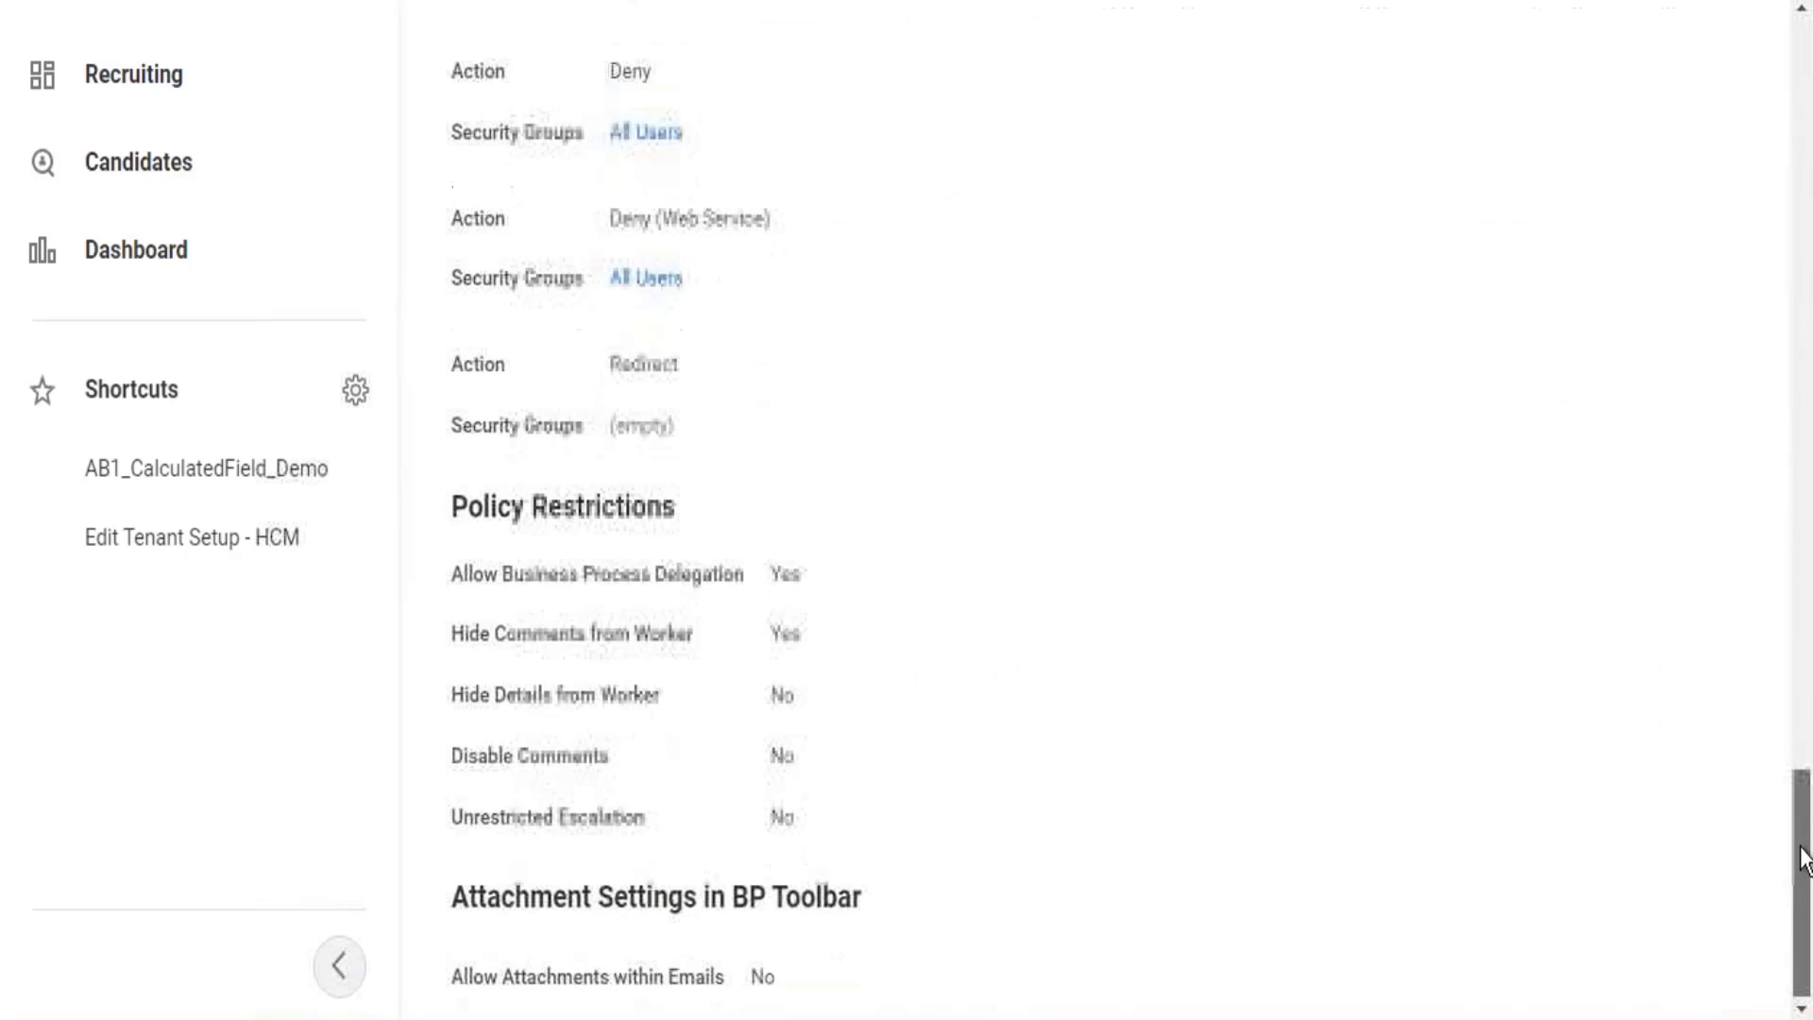
{"action": "left_click_drag", "start_coordinate": [1805, 812], "coordinate": [1808, 264]}
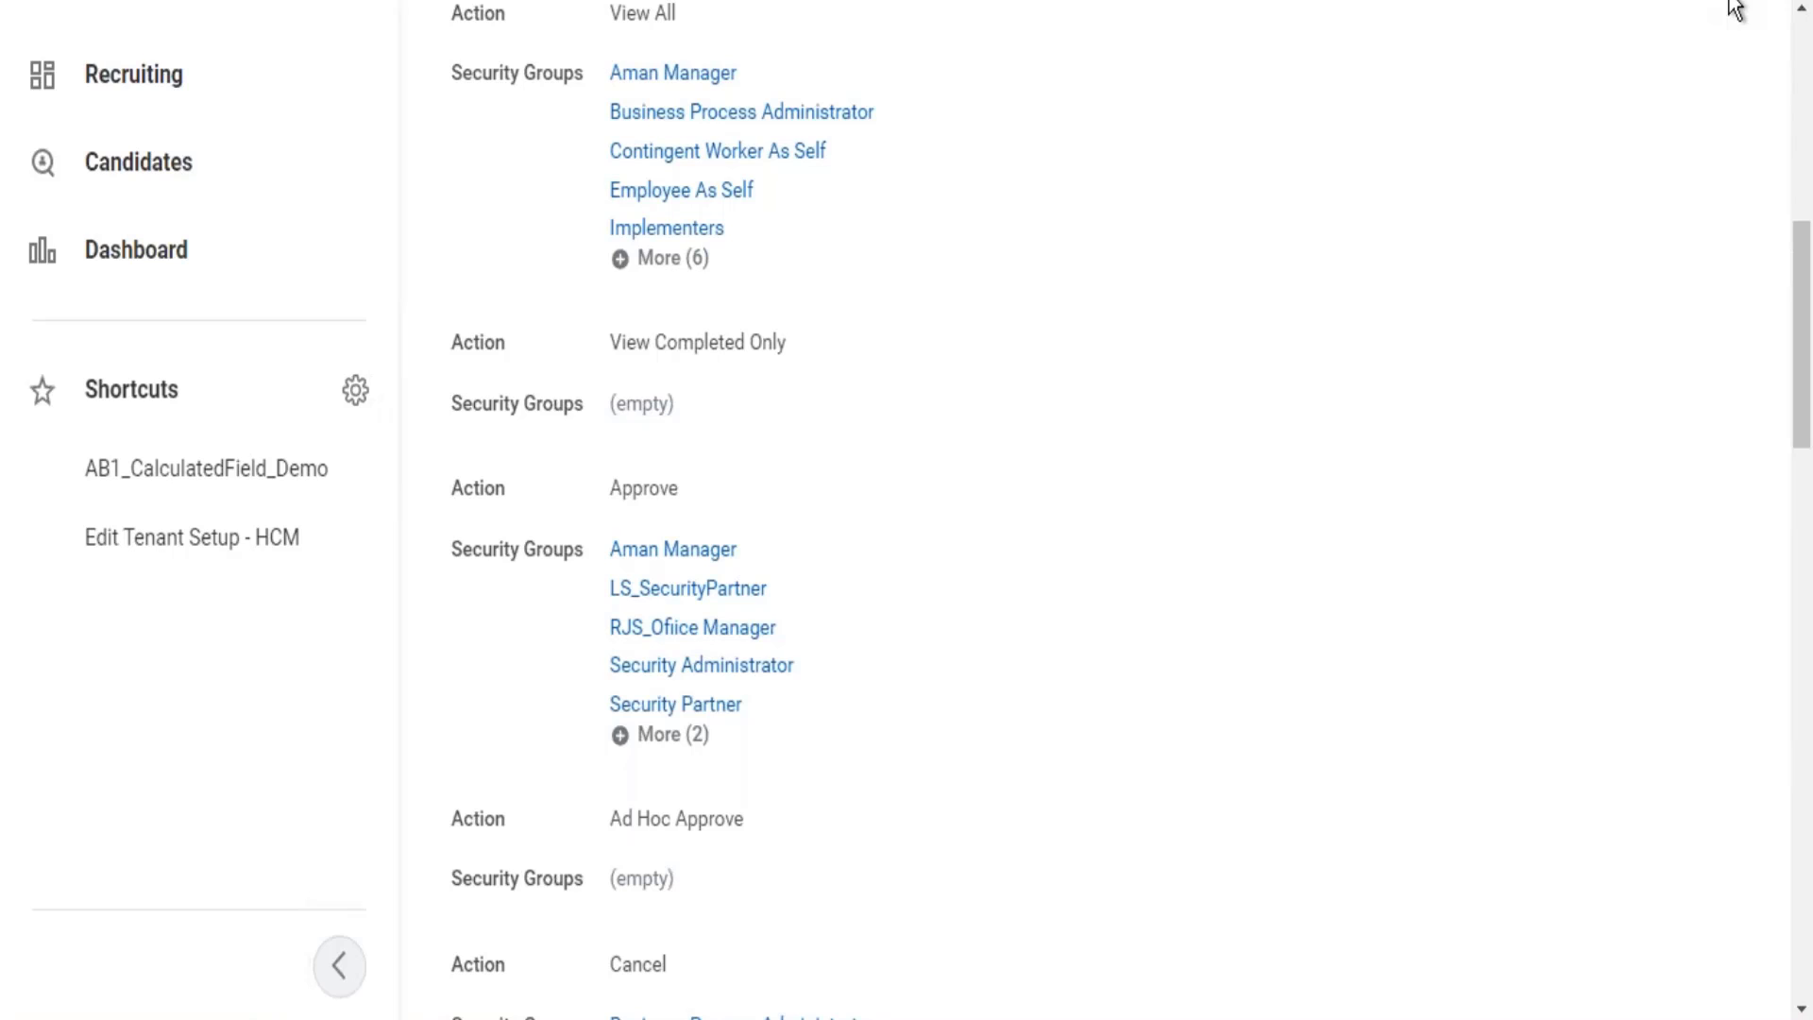
{"action": "left_click", "coordinate": [1804, 66]}
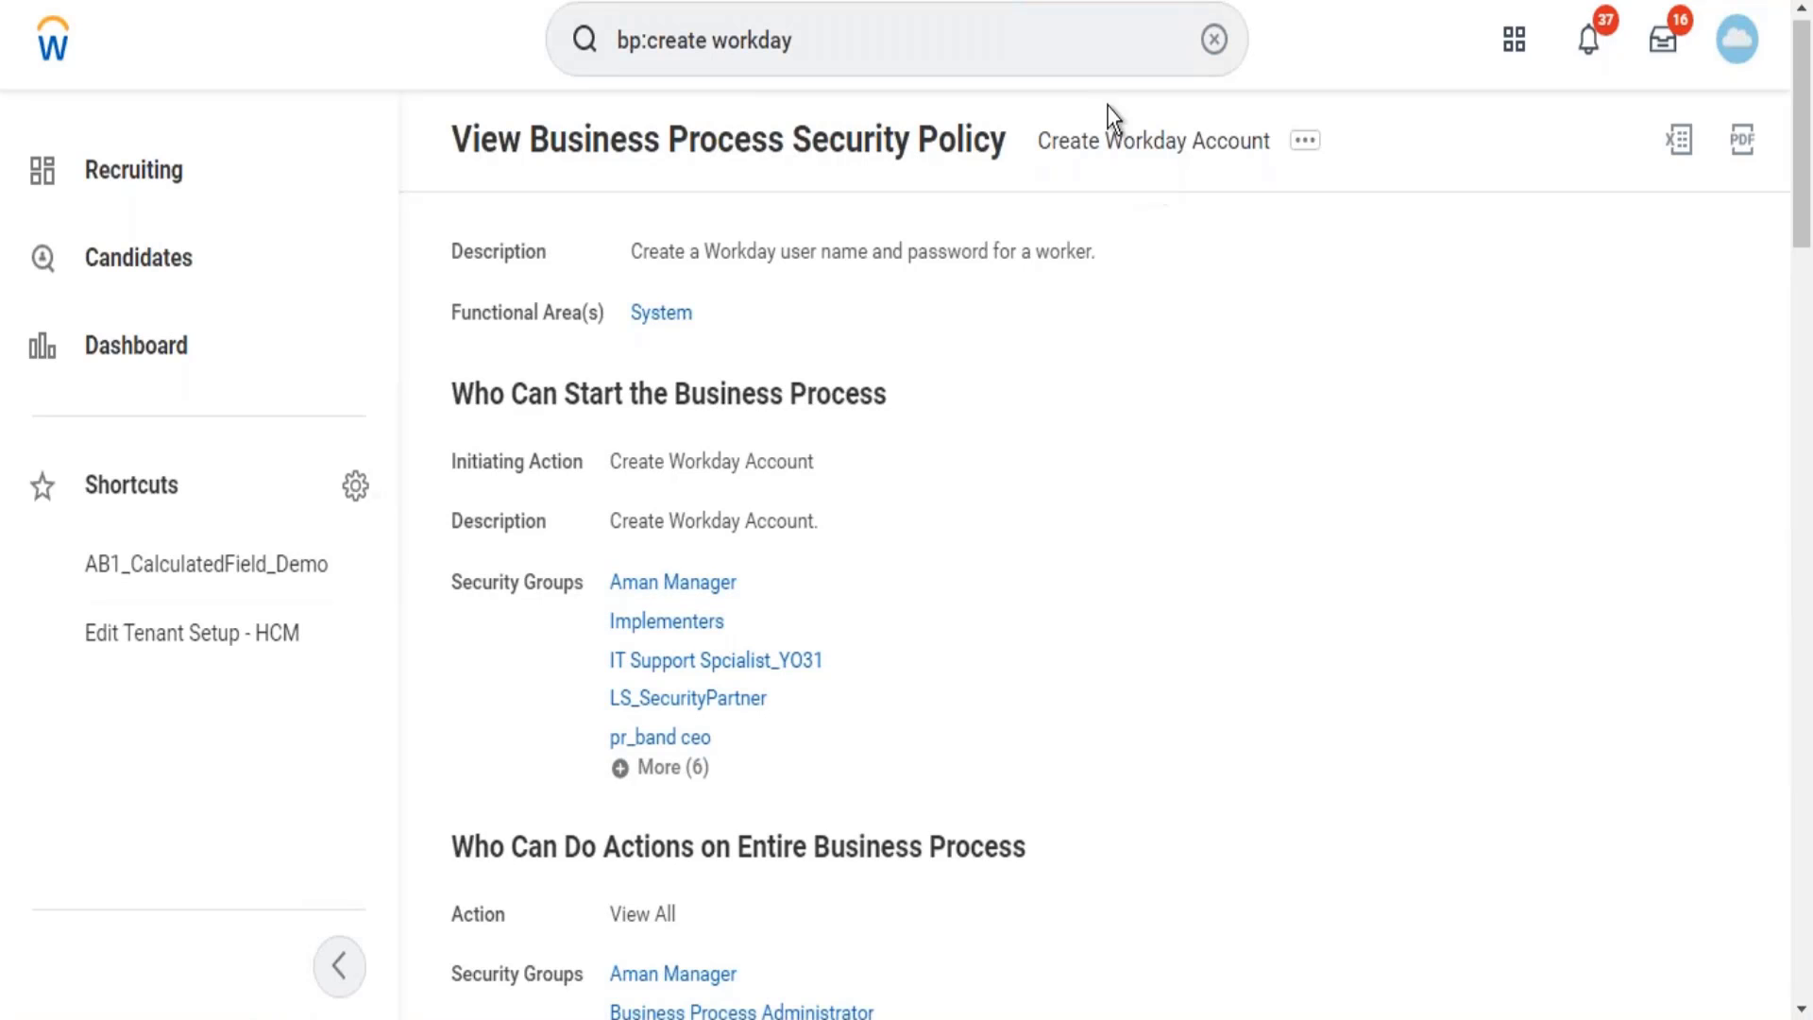
Search business processes for 'enroll content', then shorten the query to find enroll processes.
{"action": "left_click", "coordinate": [911, 47]}
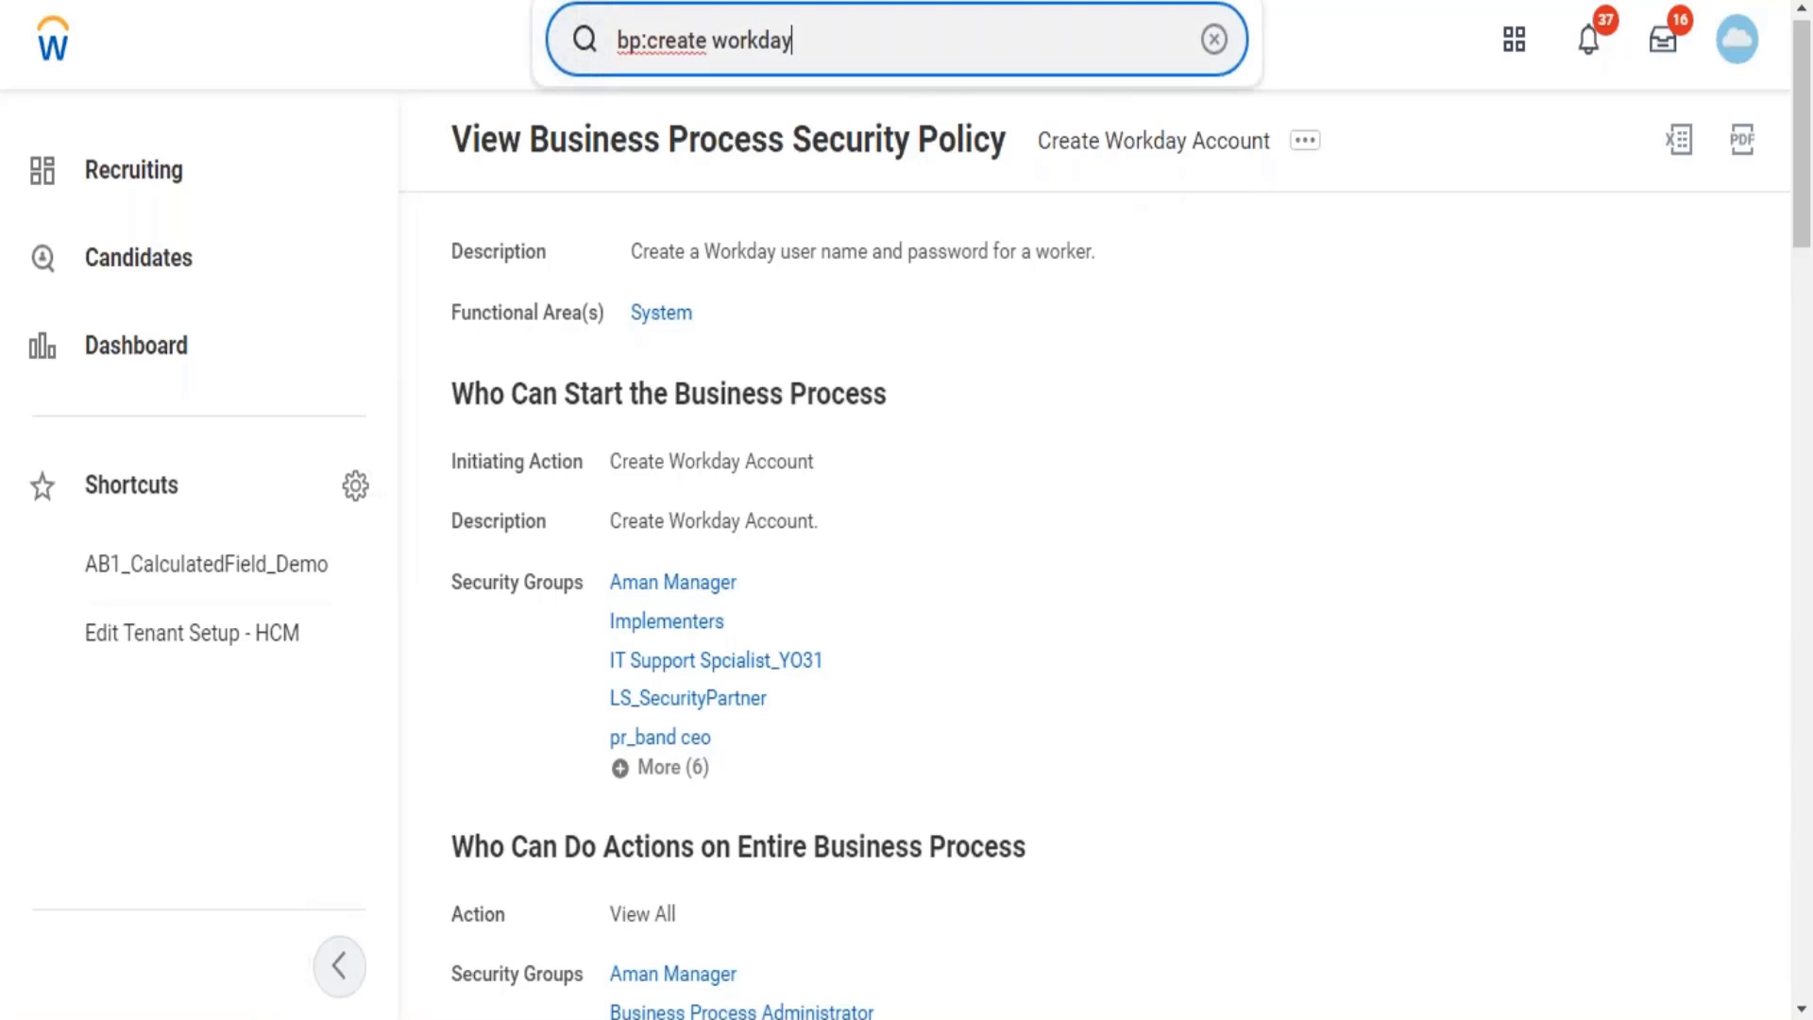
{"action": "key", "text": "BackSpace"}
{"action": "key", "text": "BackSpace"}
{"action": "key", "text": "BackSpace"}
{"action": "key", "text": "BackSpace"}
{"action": "key", "text": "BackSpace"}
{"action": "key", "text": "BackSpace"}
{"action": "key", "text": "BackSpace"}
{"action": "key", "text": "BackSpace"}
{"action": "key", "text": "BackSpace"}
{"action": "key", "text": "BackSpace"}
{"action": "key", "text": "BackSpace"}
{"action": "key", "text": "BackSpace"}
{"action": "key", "text": "BackSpace"}
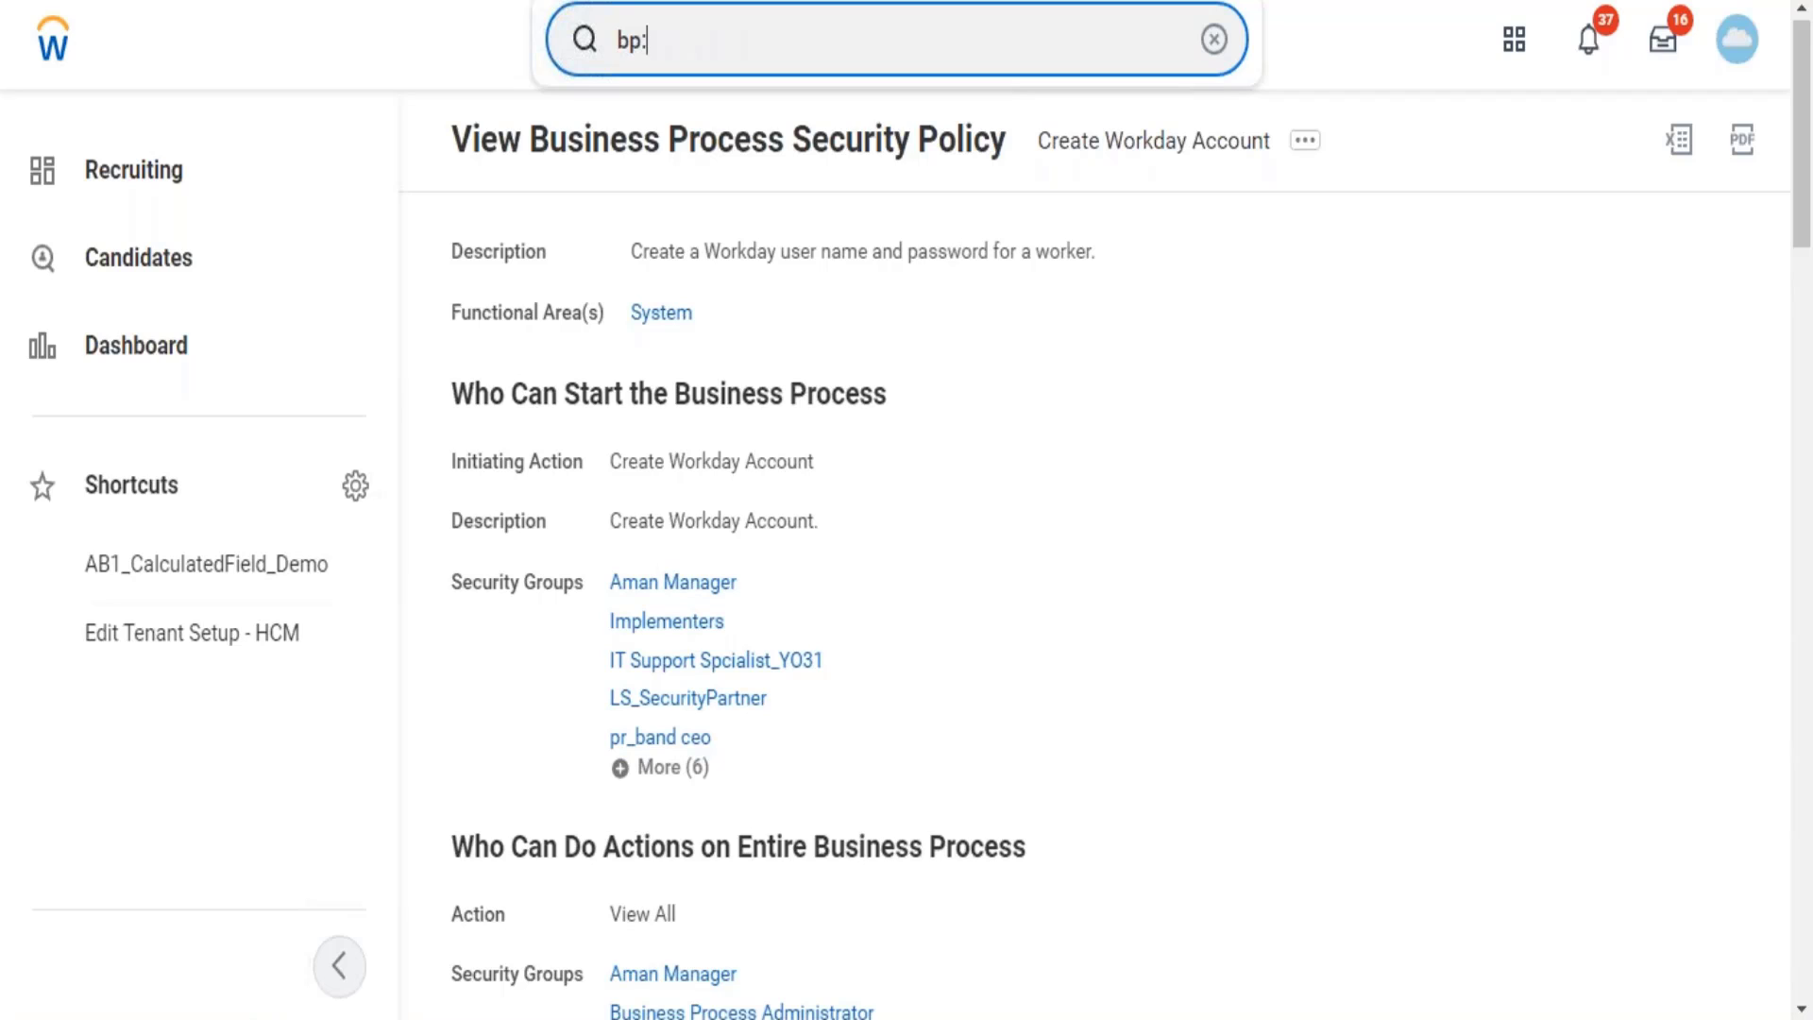
{"action": "type", "text": "enroll"}
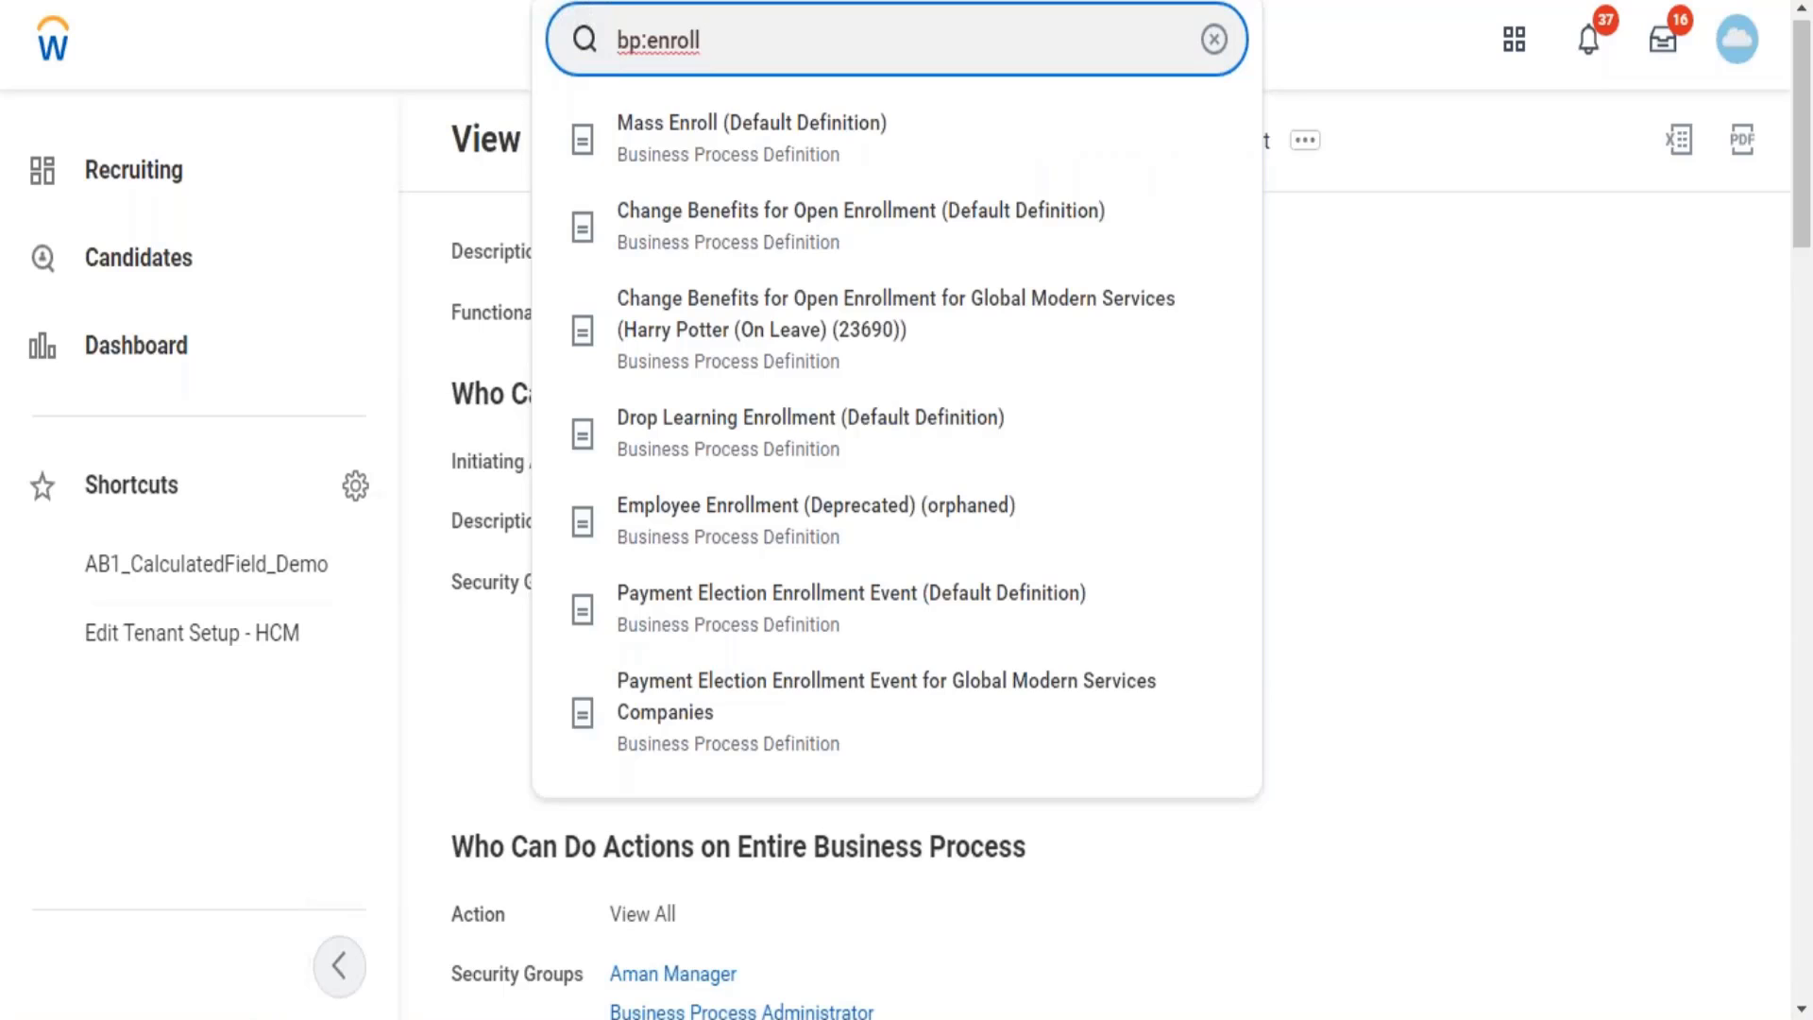
{"action": "type", "text": " content"}
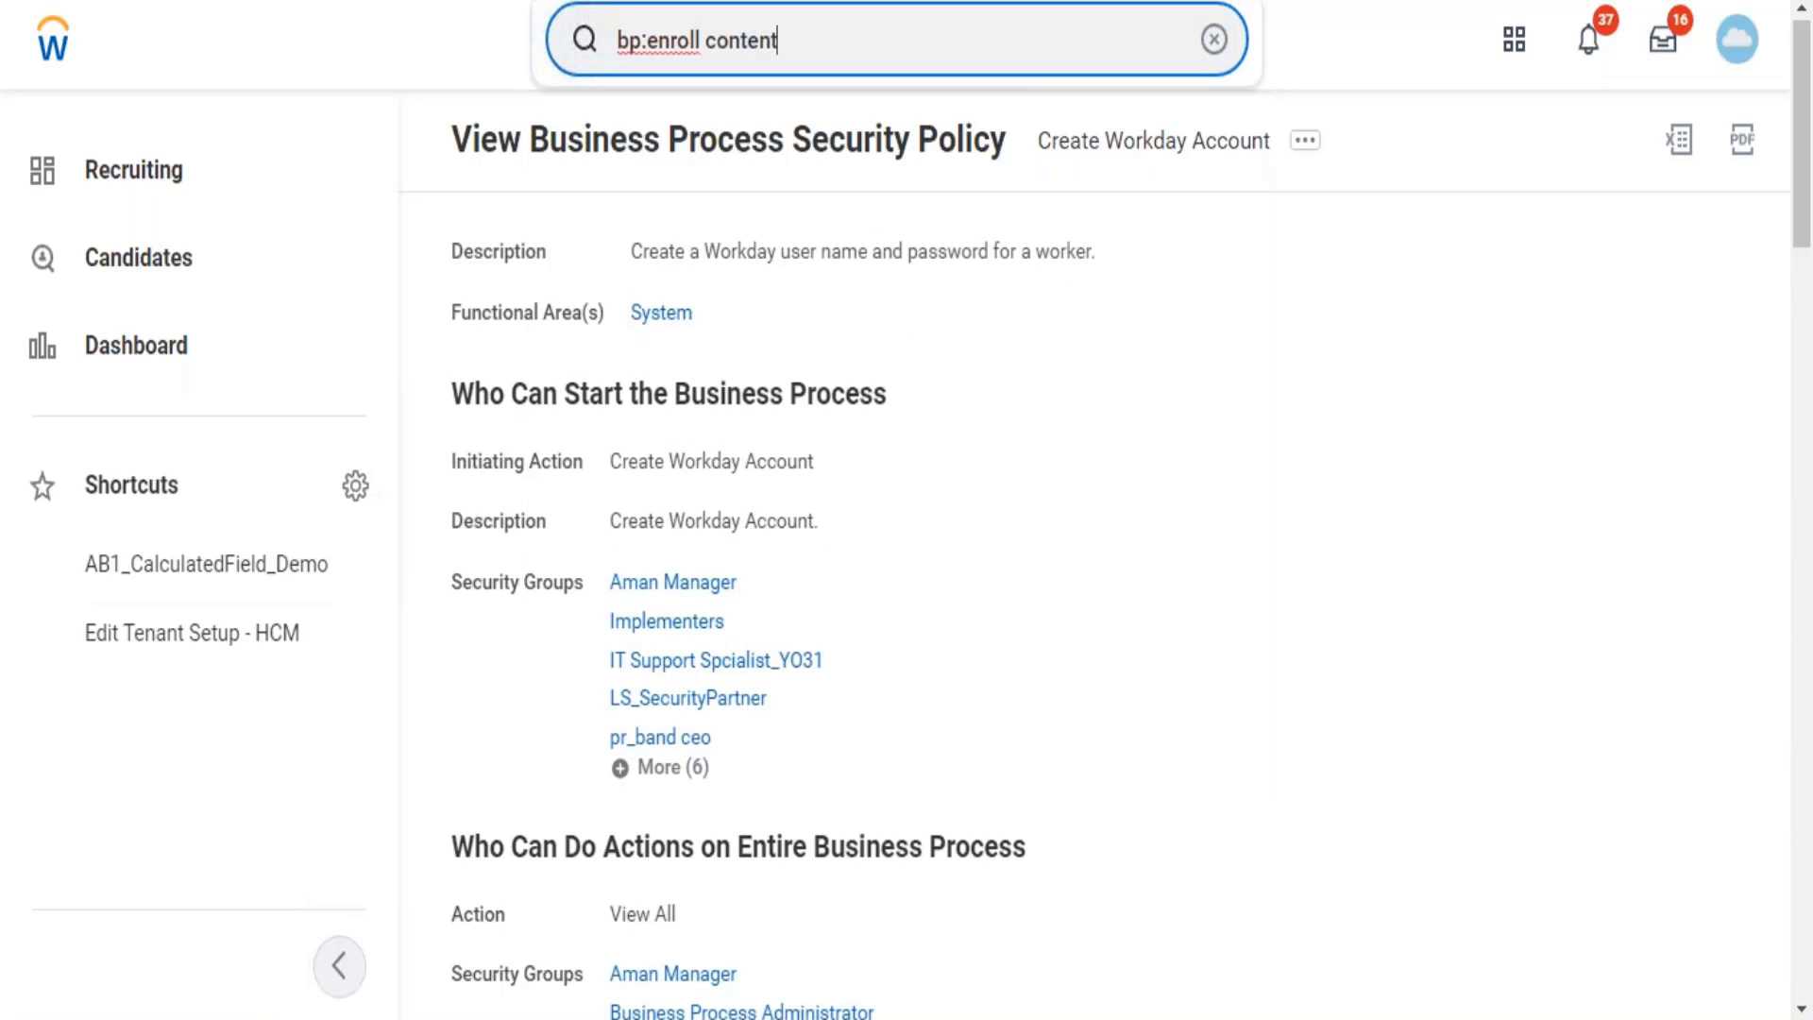
{"action": "key", "text": "Return"}
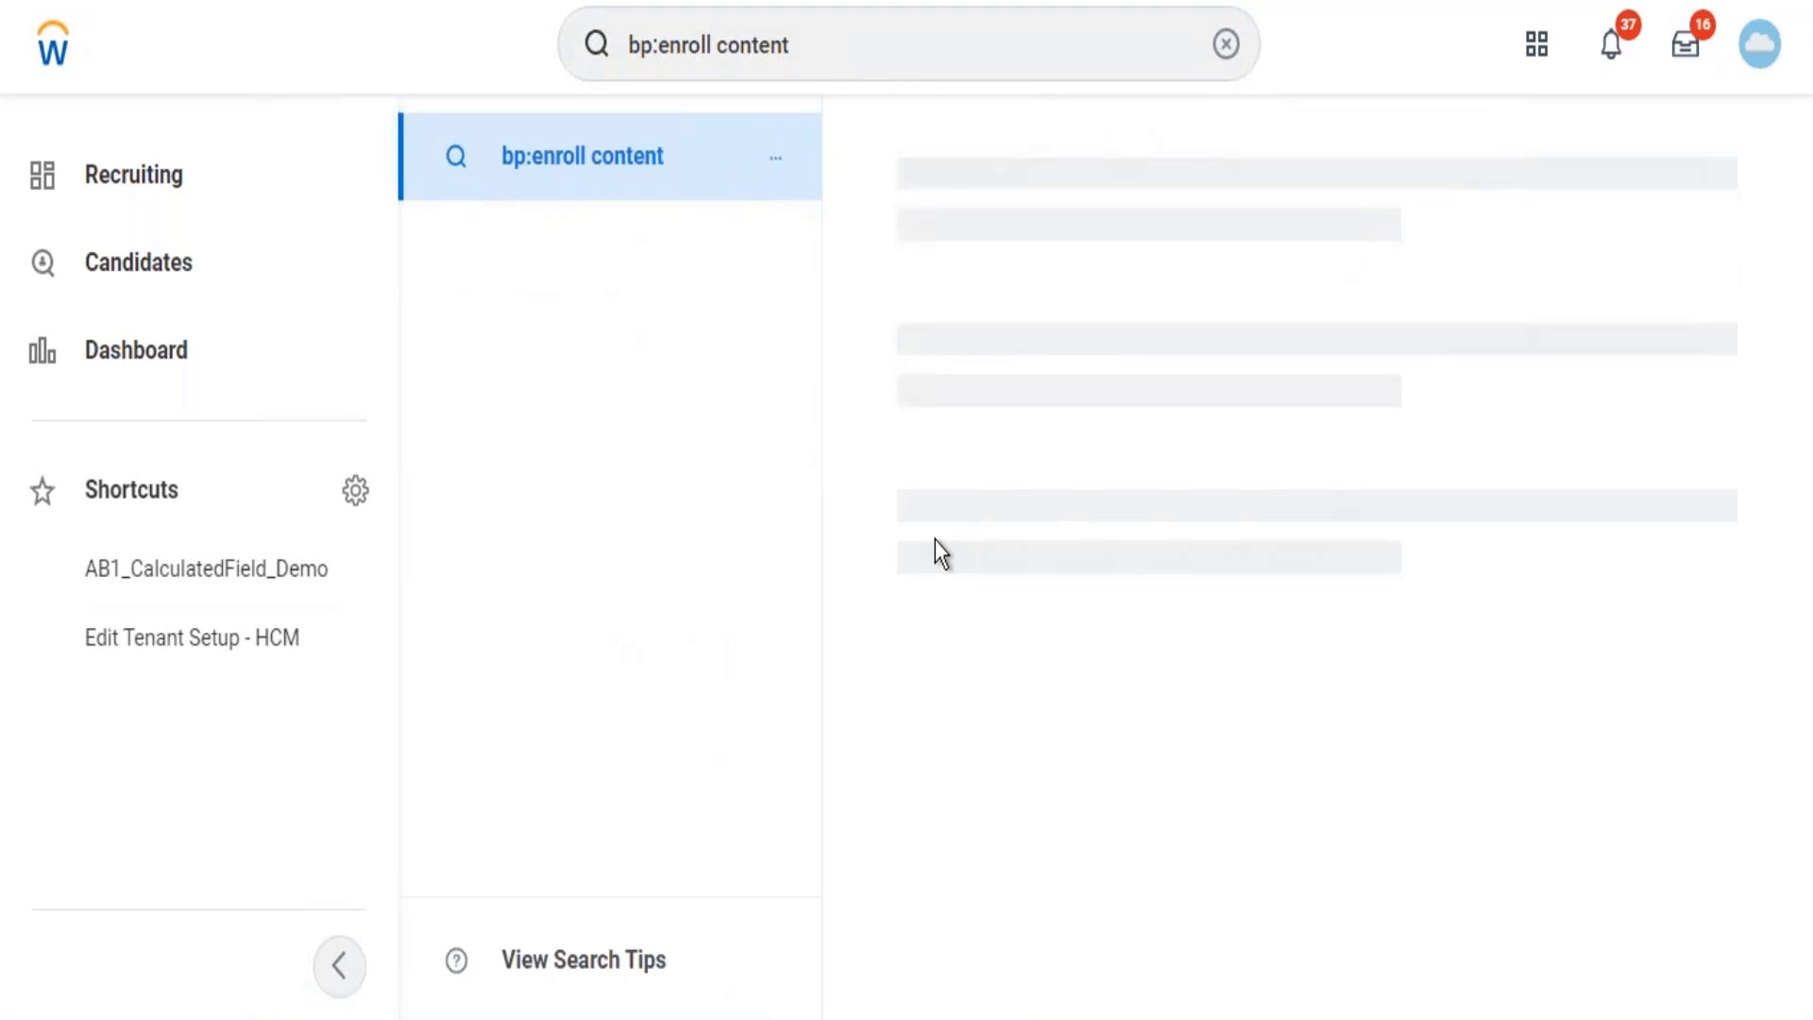
{"action": "left_click", "coordinate": [834, 48]}
{"action": "key", "text": "BackSpace"}
{"action": "key", "text": "BackSpace"}
{"action": "key", "text": "BackSpace"}
{"action": "key", "text": "BackSpace"}
{"action": "key", "text": "BackSpace"}
{"action": "key", "text": "BackSpace"}
{"action": "key", "text": "BackSpace"}
{"action": "key", "text": "BackSpace"}
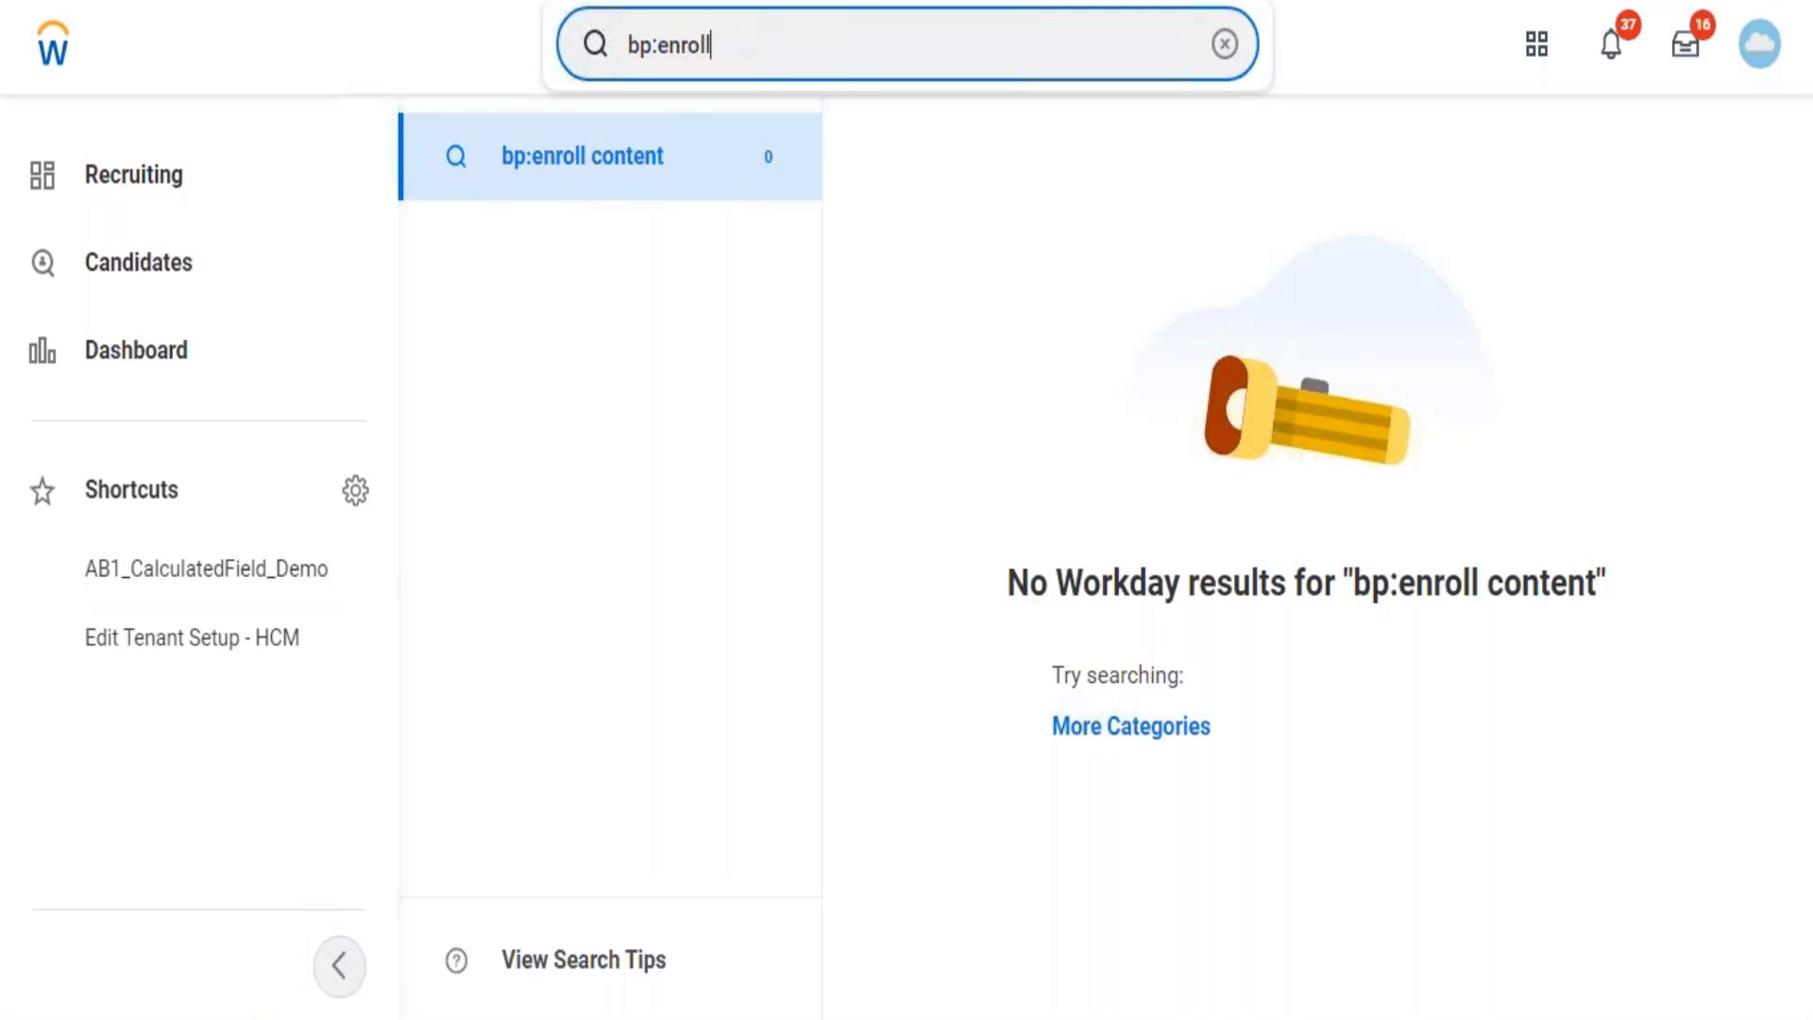
{"action": "key", "text": "Return"}
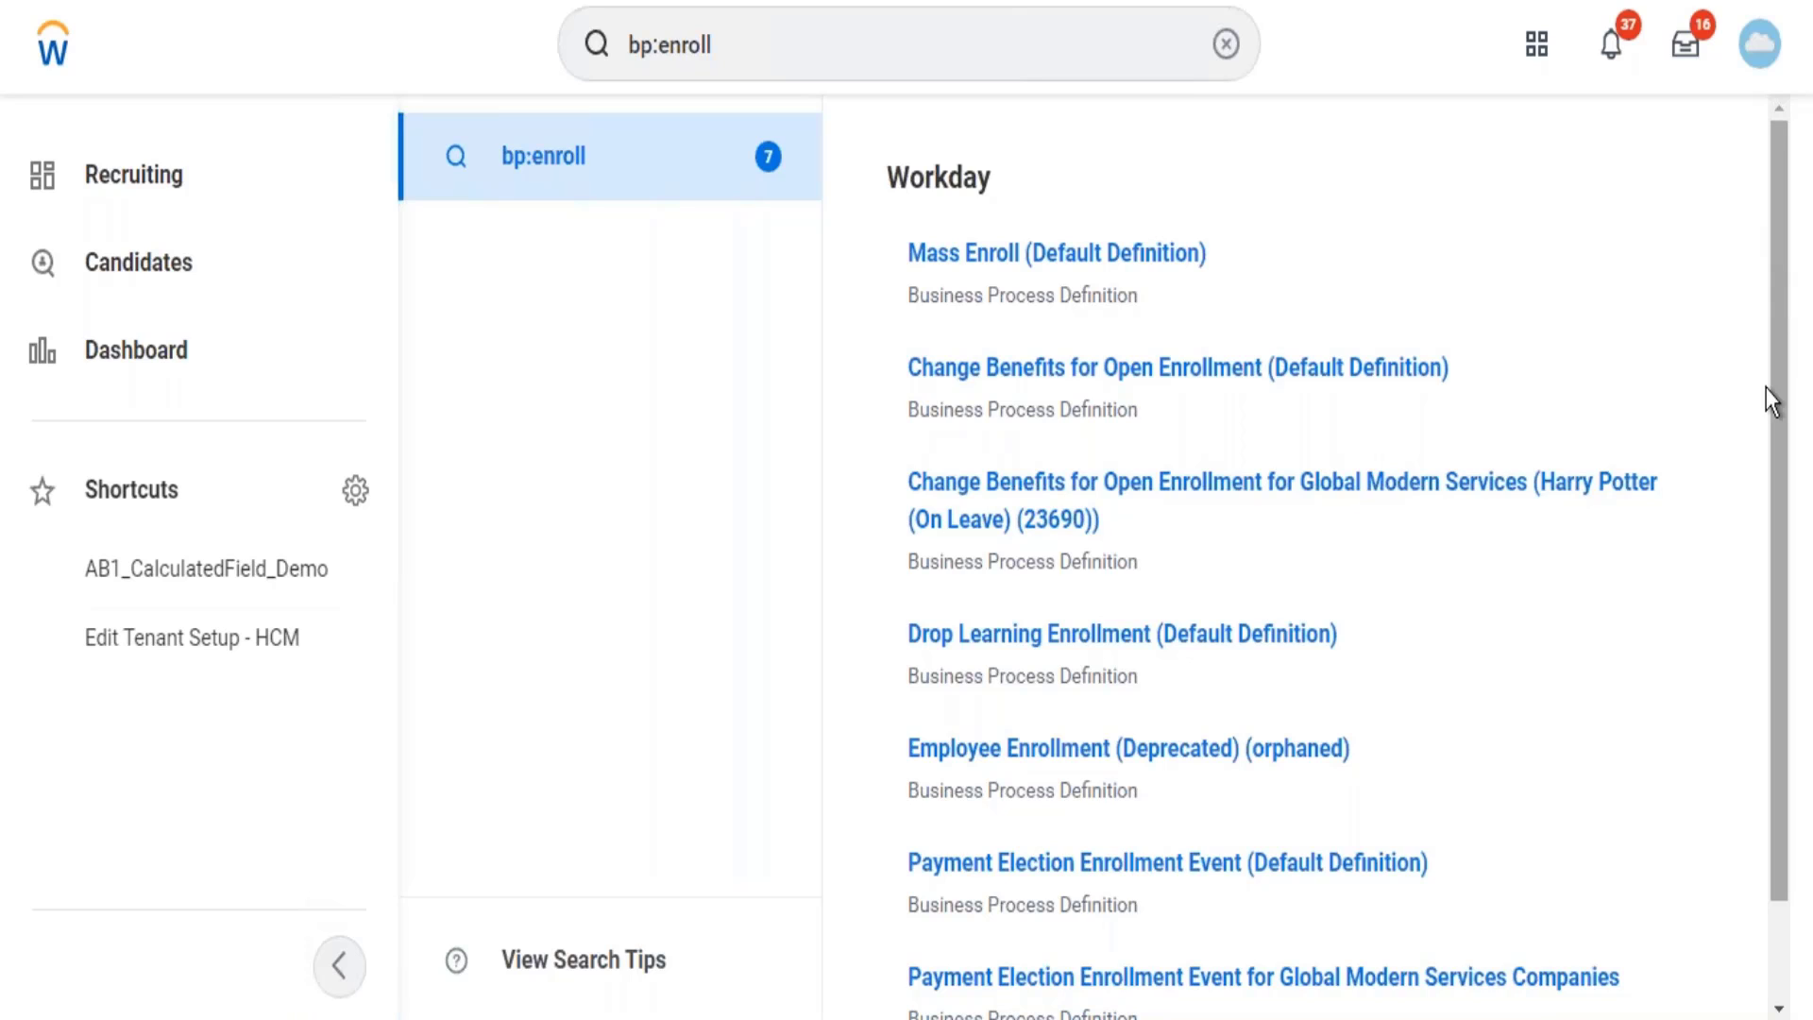
Open Mass Enroll (Default Definition) from the search results.
{"action": "left_click_drag", "start_coordinate": [1779, 474], "coordinate": [1765, 733]}
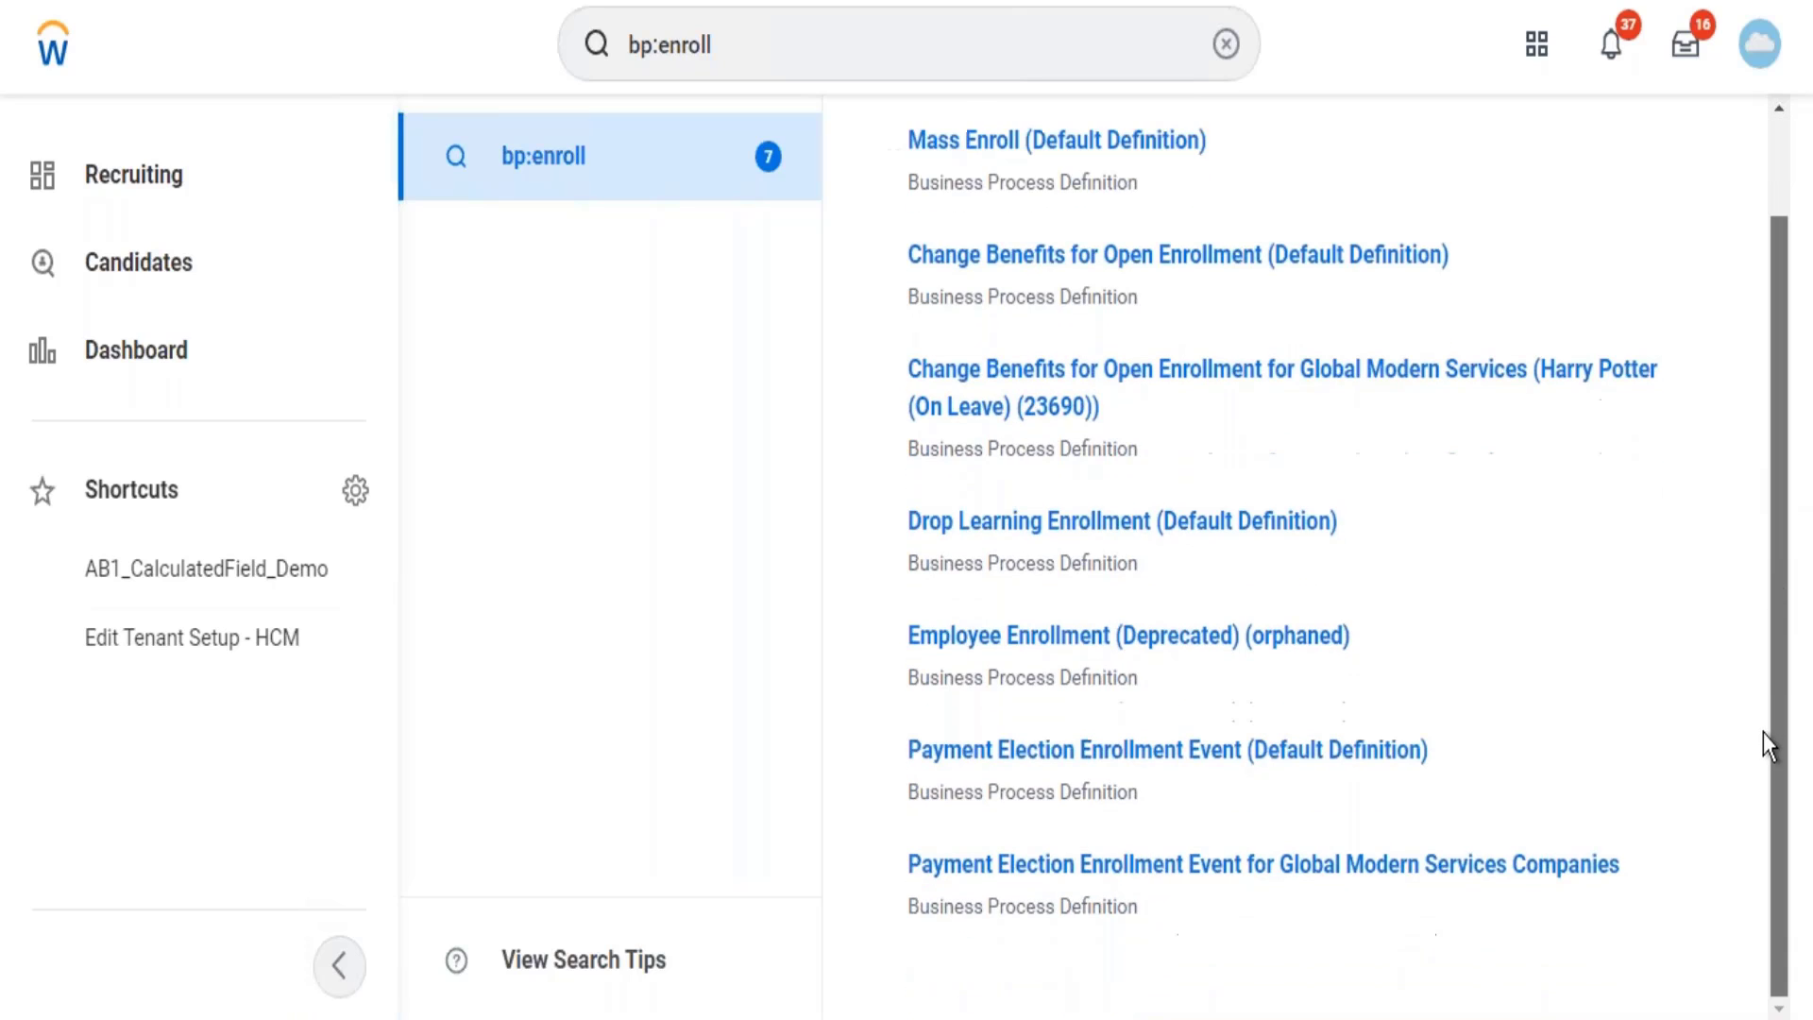
{"action": "left_click_drag", "start_coordinate": [1770, 501], "coordinate": [1766, 386]}
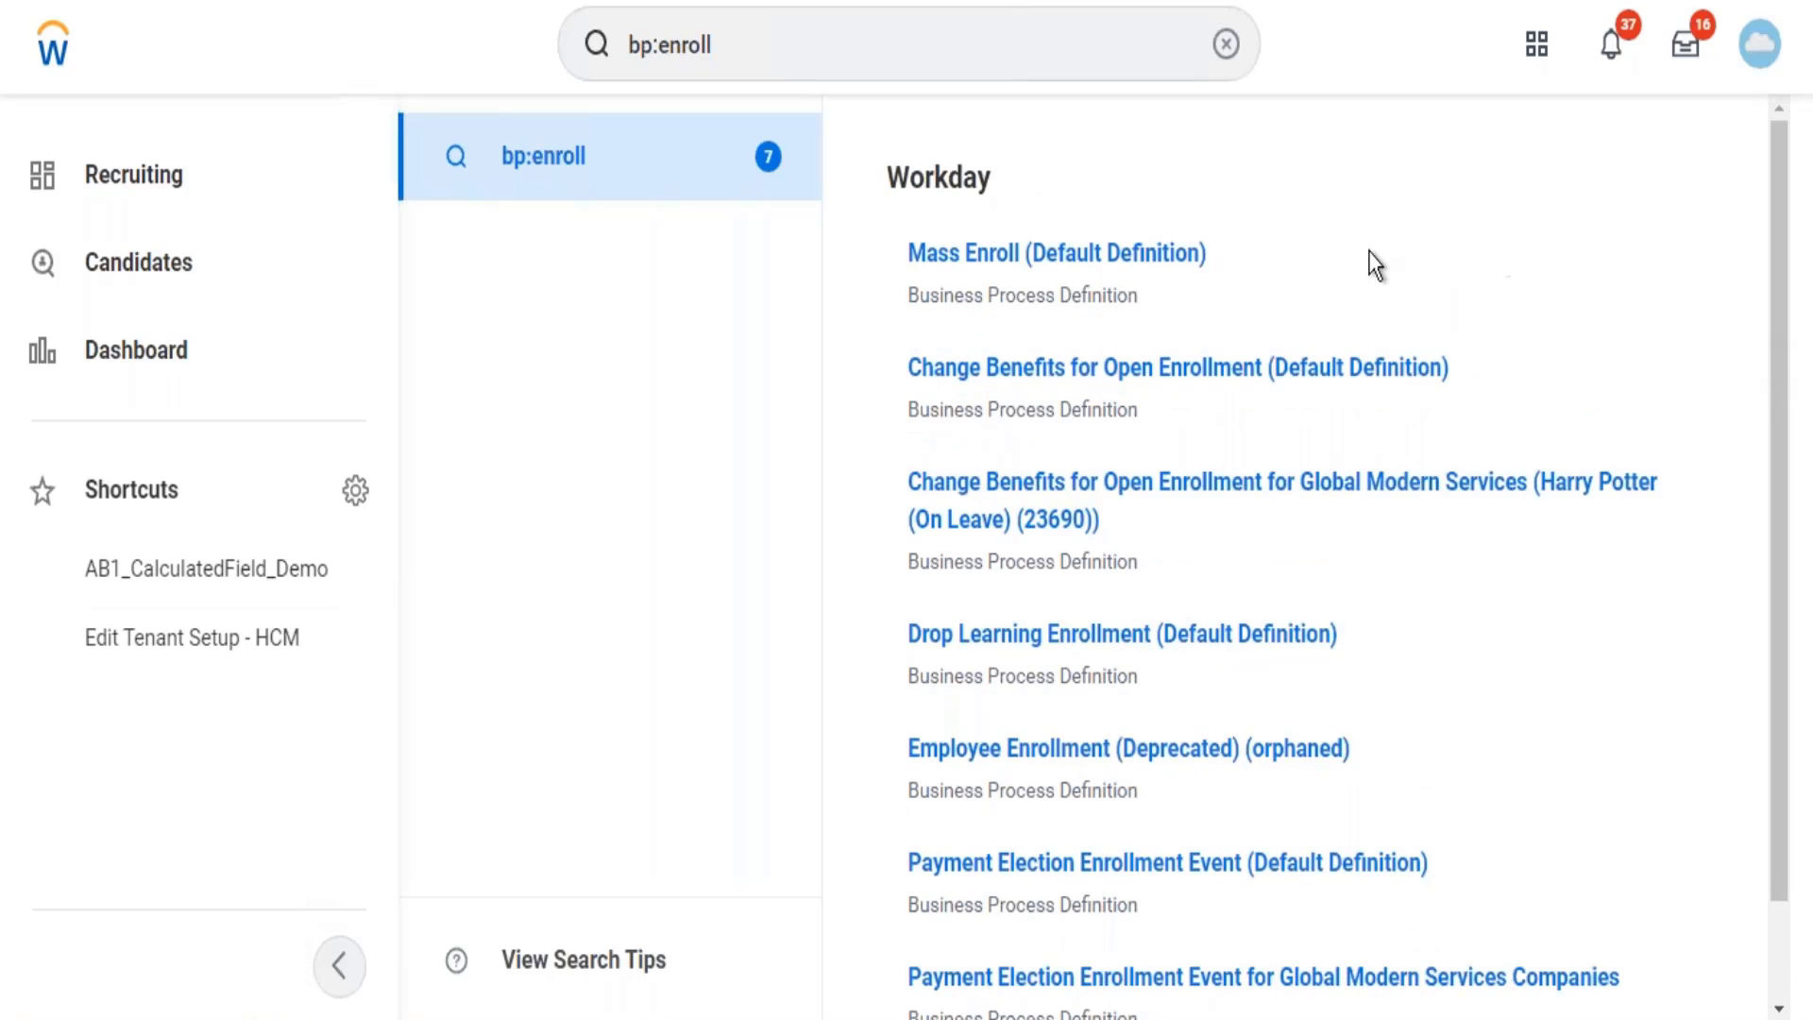
{"action": "left_click", "coordinate": [1080, 272]}
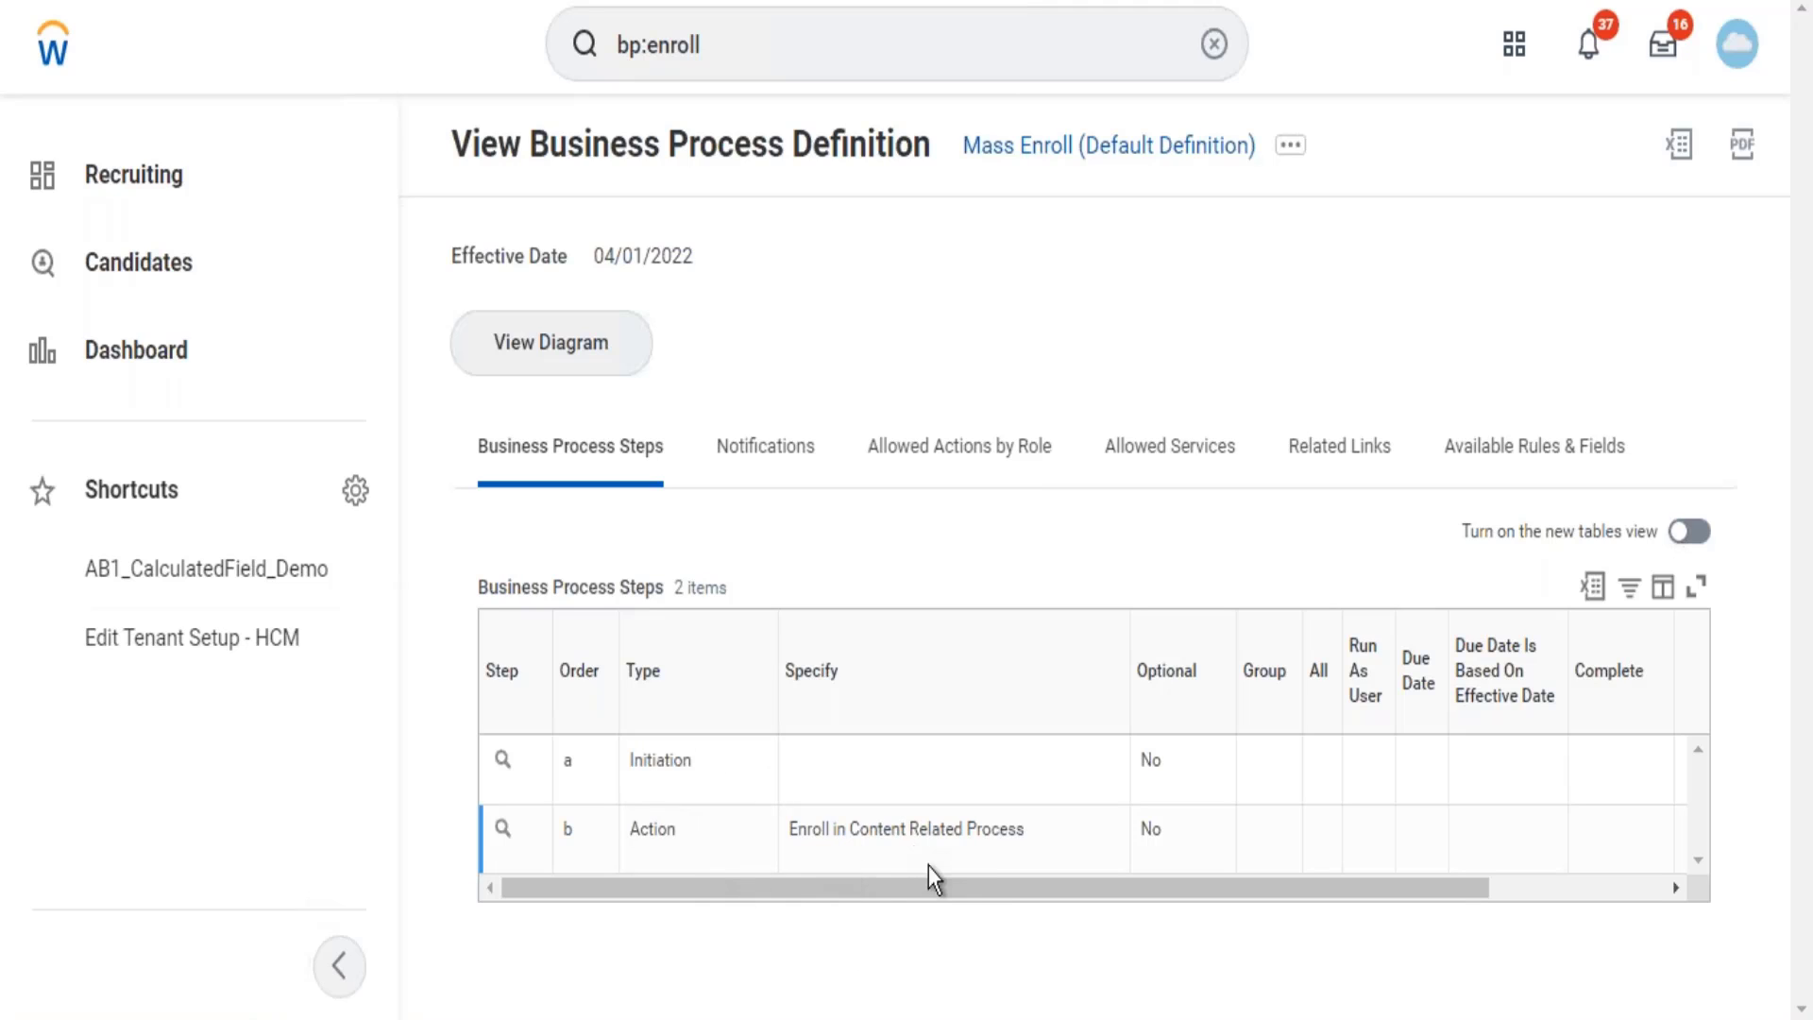
{"action": "left_click_drag", "start_coordinate": [941, 892], "coordinate": [840, 843]}
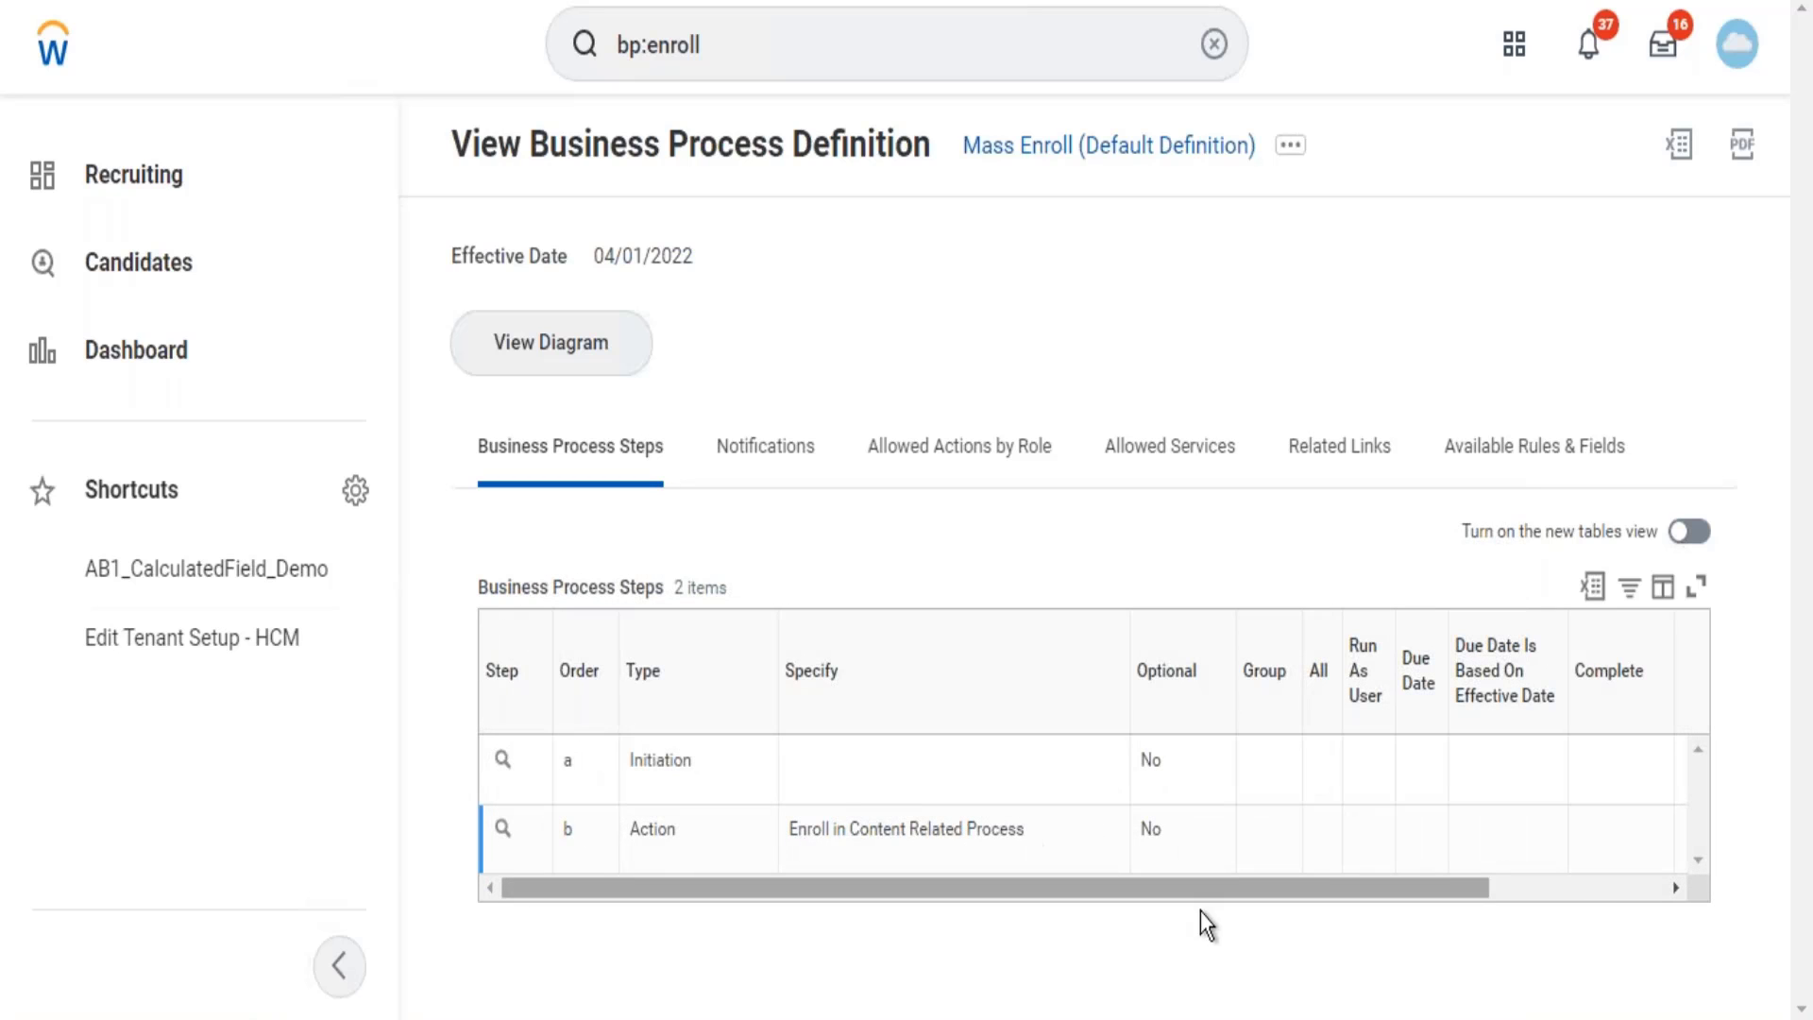
{"action": "left_click", "coordinate": [1613, 880]}
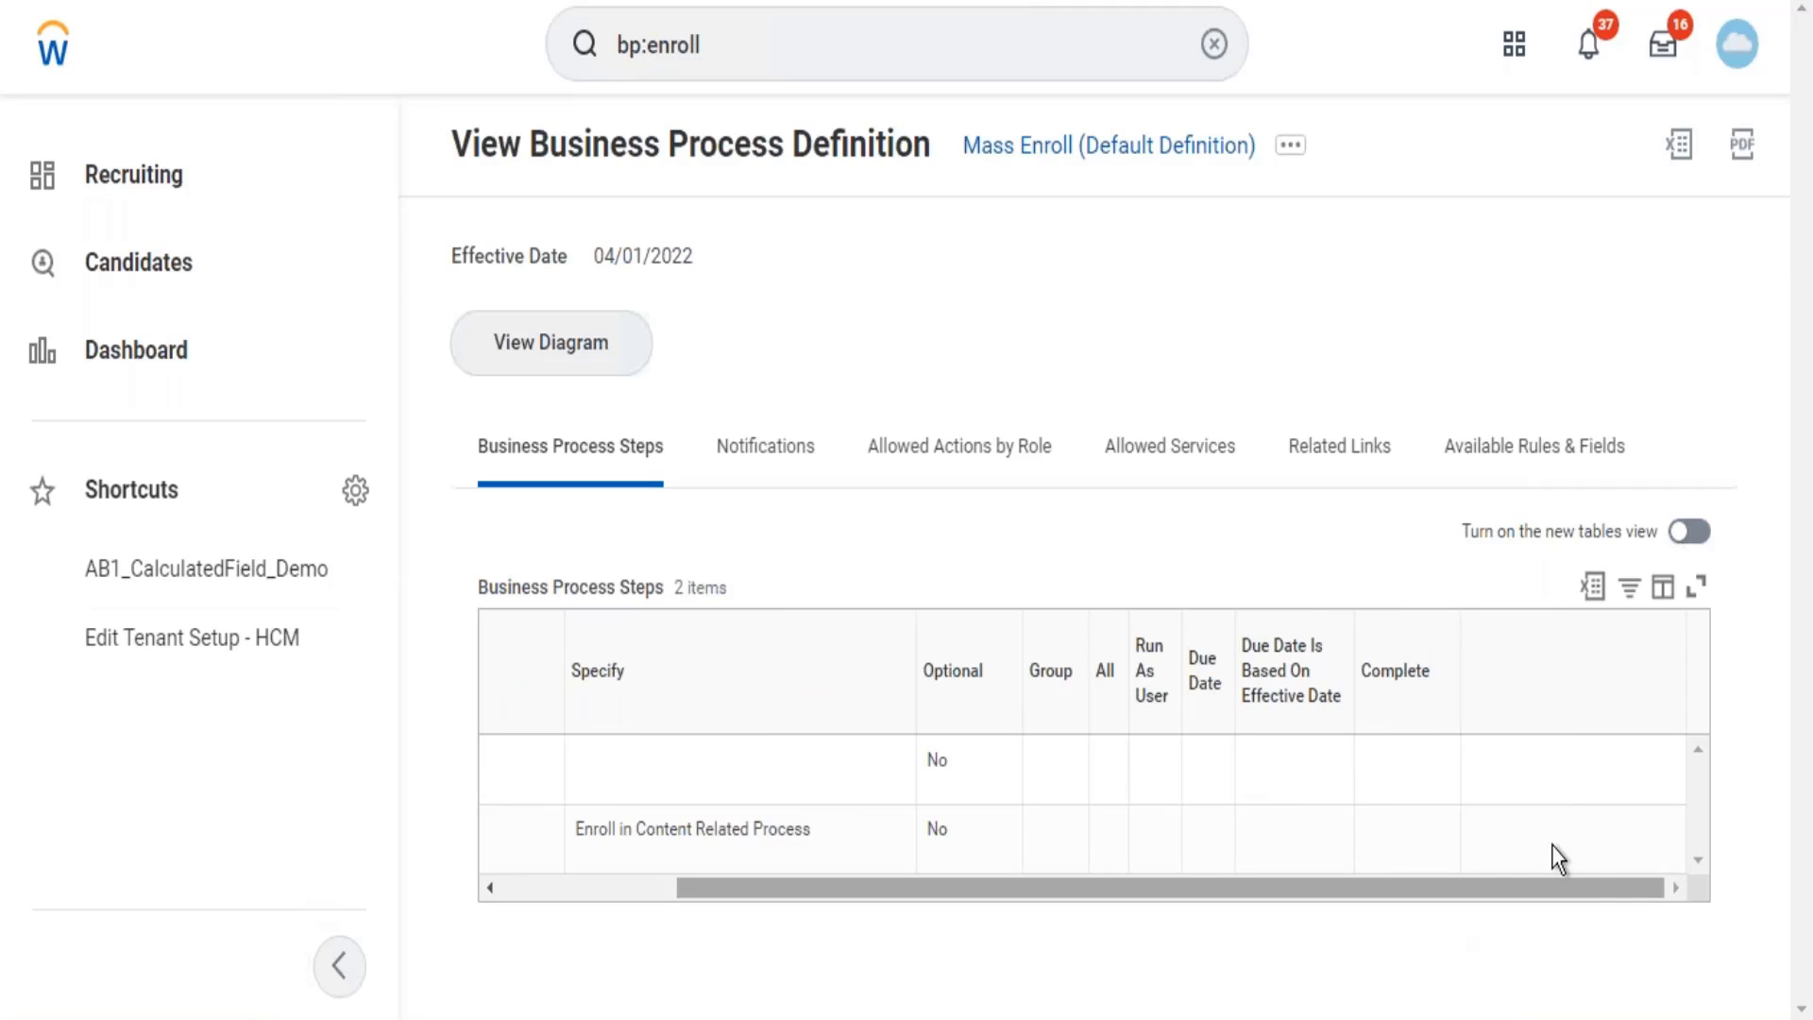
{"action": "left_click", "coordinate": [608, 890]}
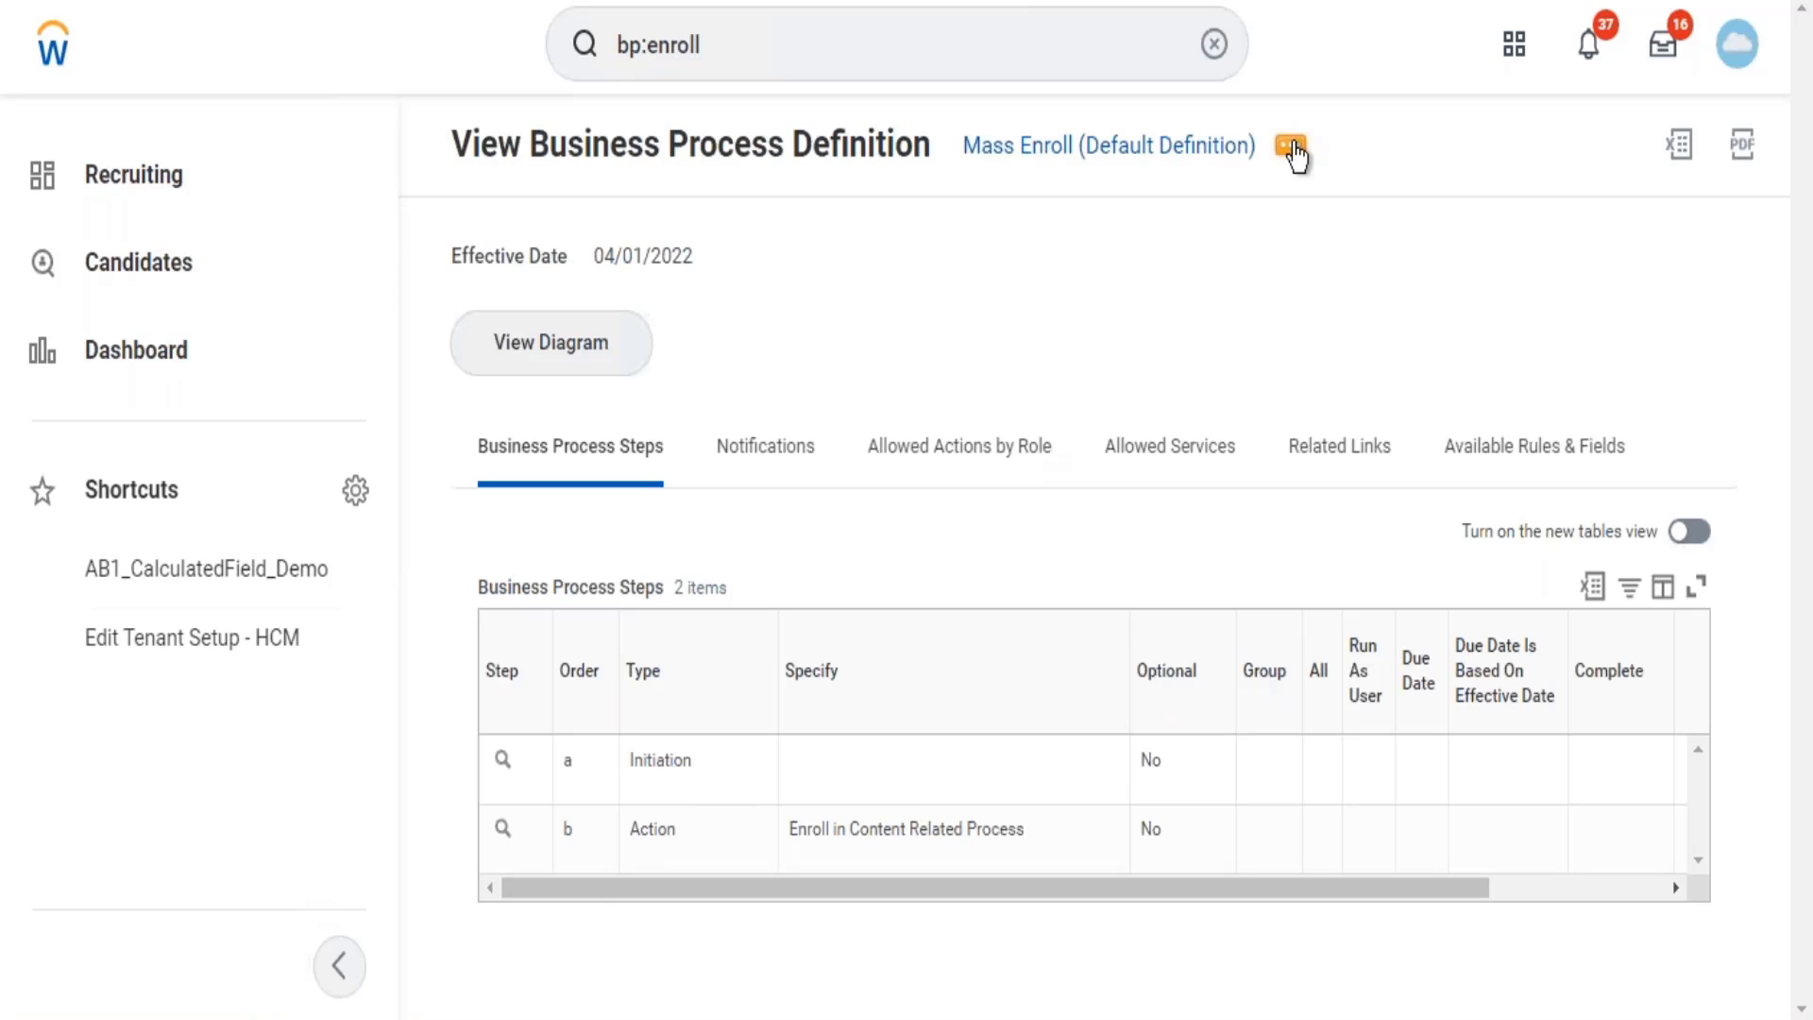
Open the Mass Enroll security policy via Business Process Policy > View.
{"action": "left_click", "coordinate": [1292, 148]}
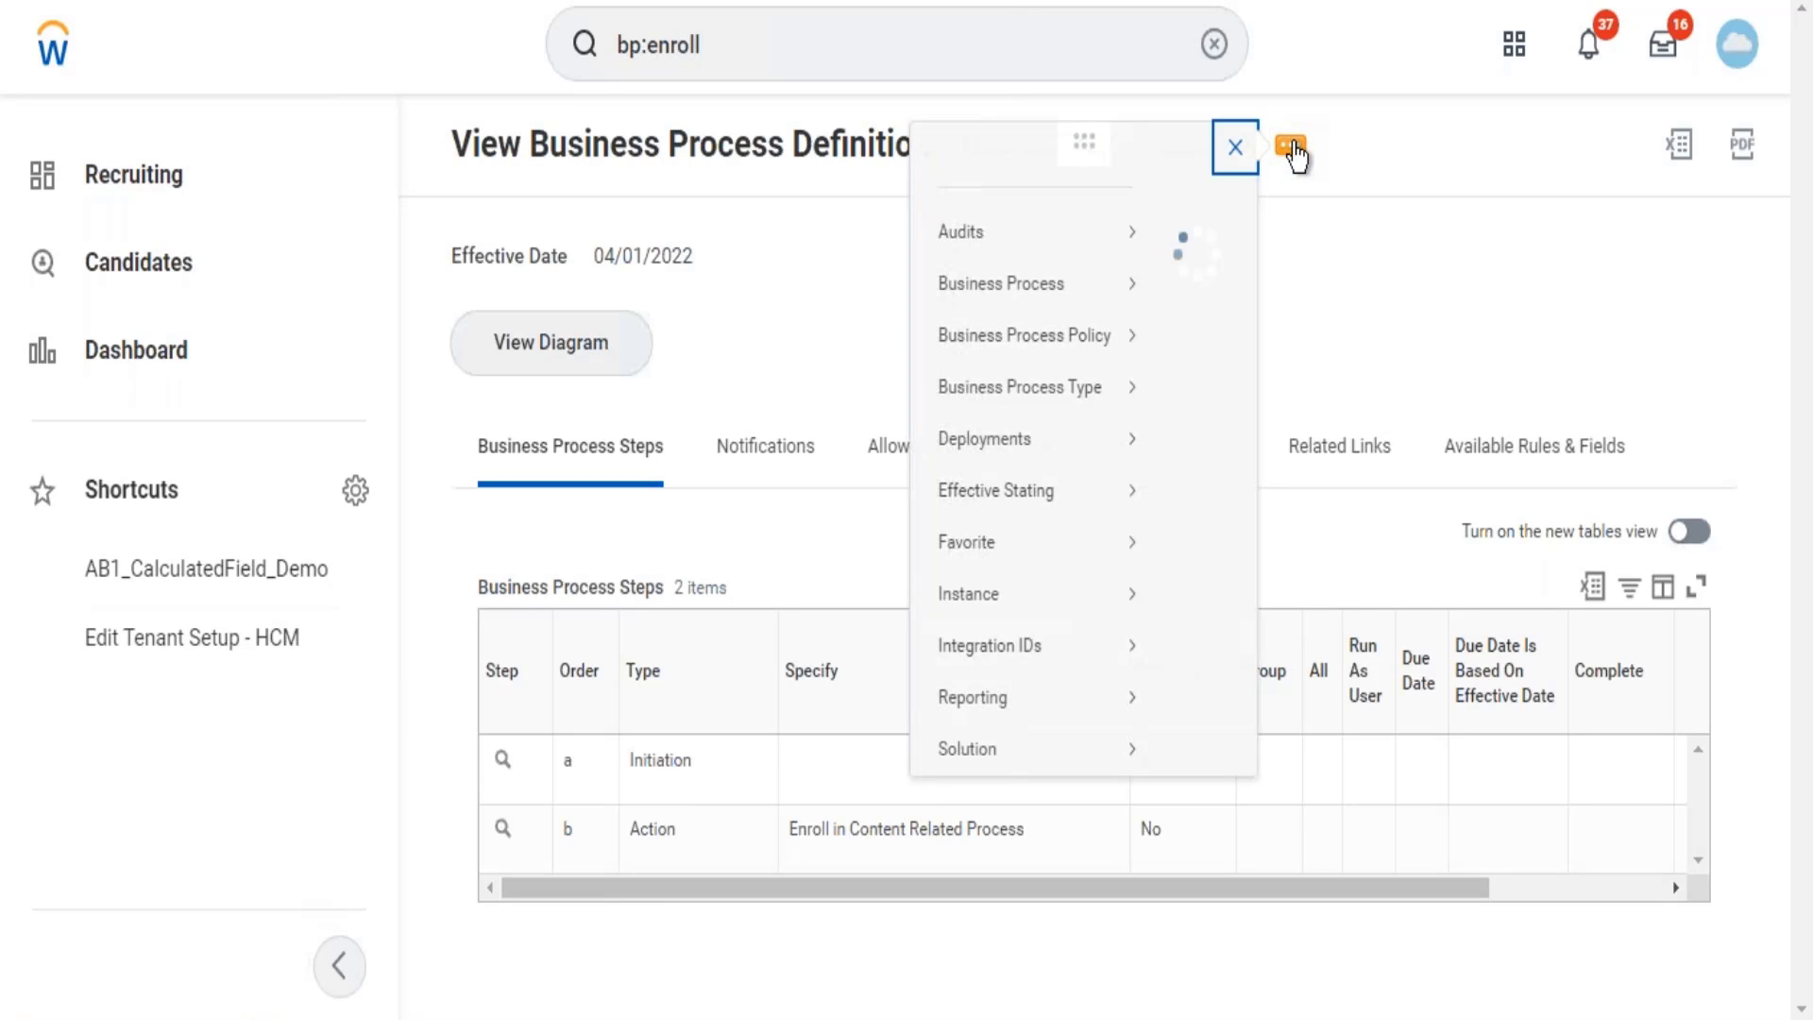
{"action": "mouse_move", "coordinate": [662, 370]}
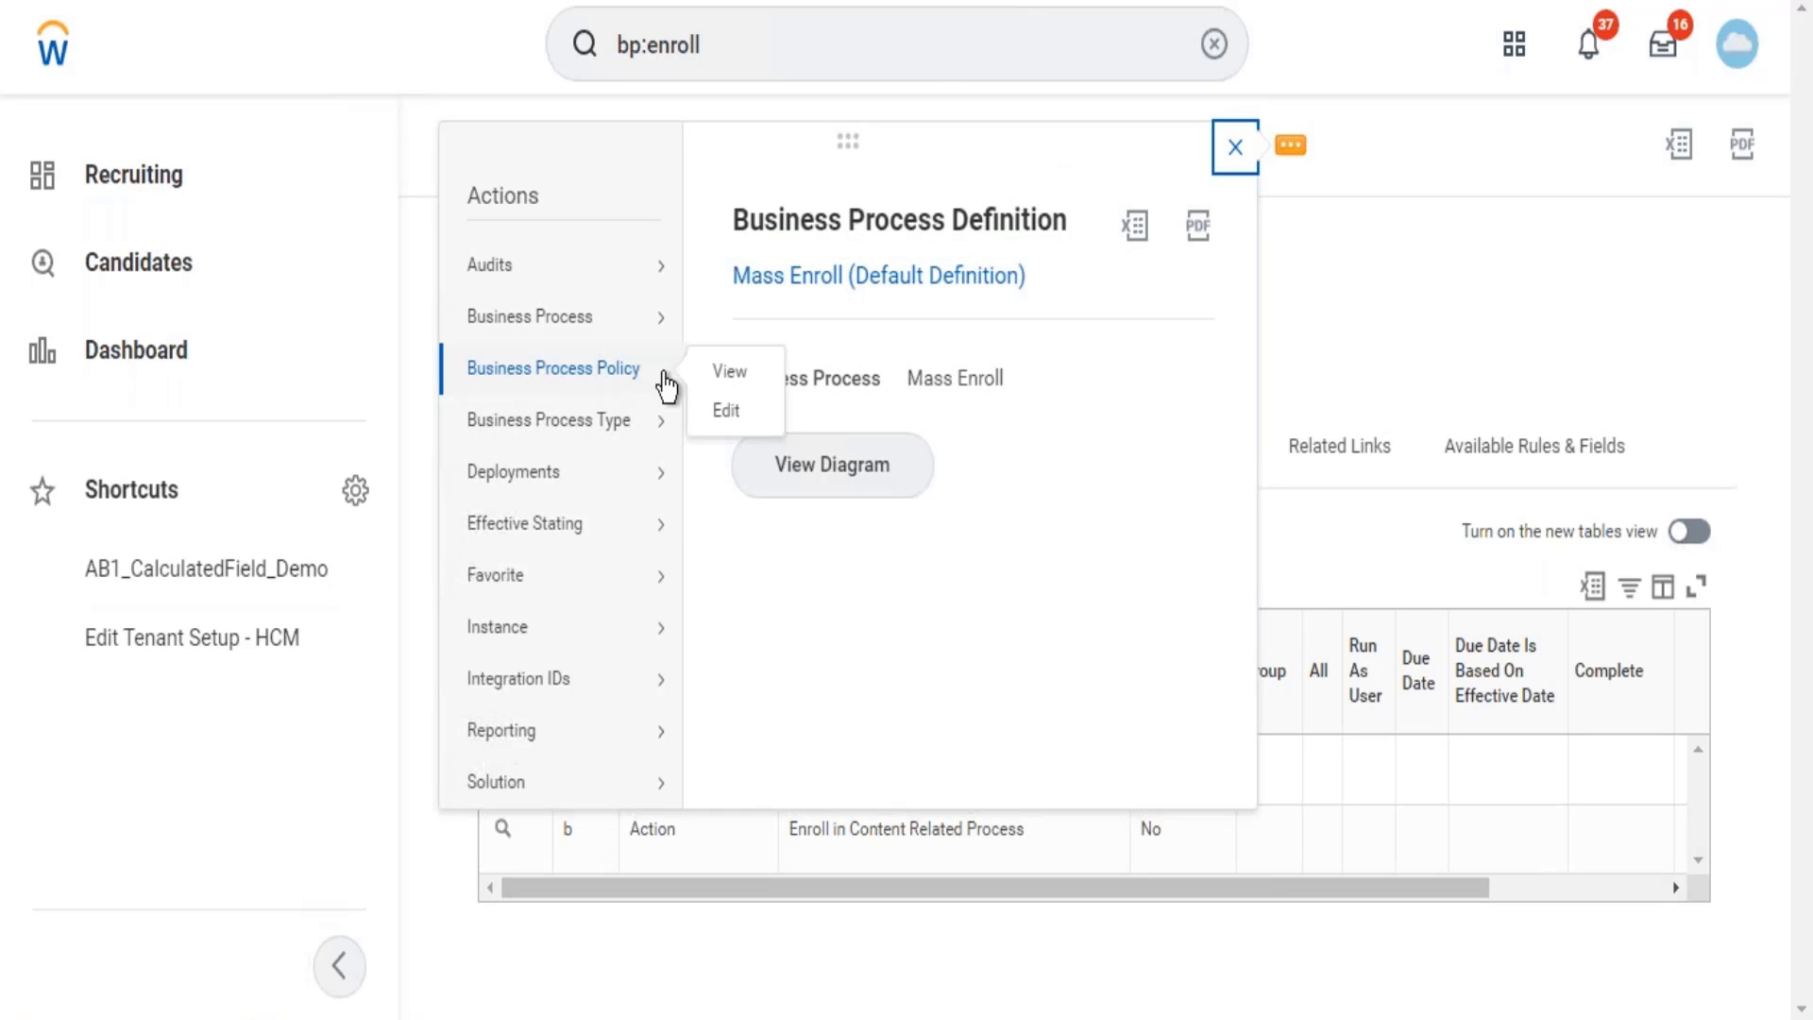
{"action": "left_click", "coordinate": [723, 370]}
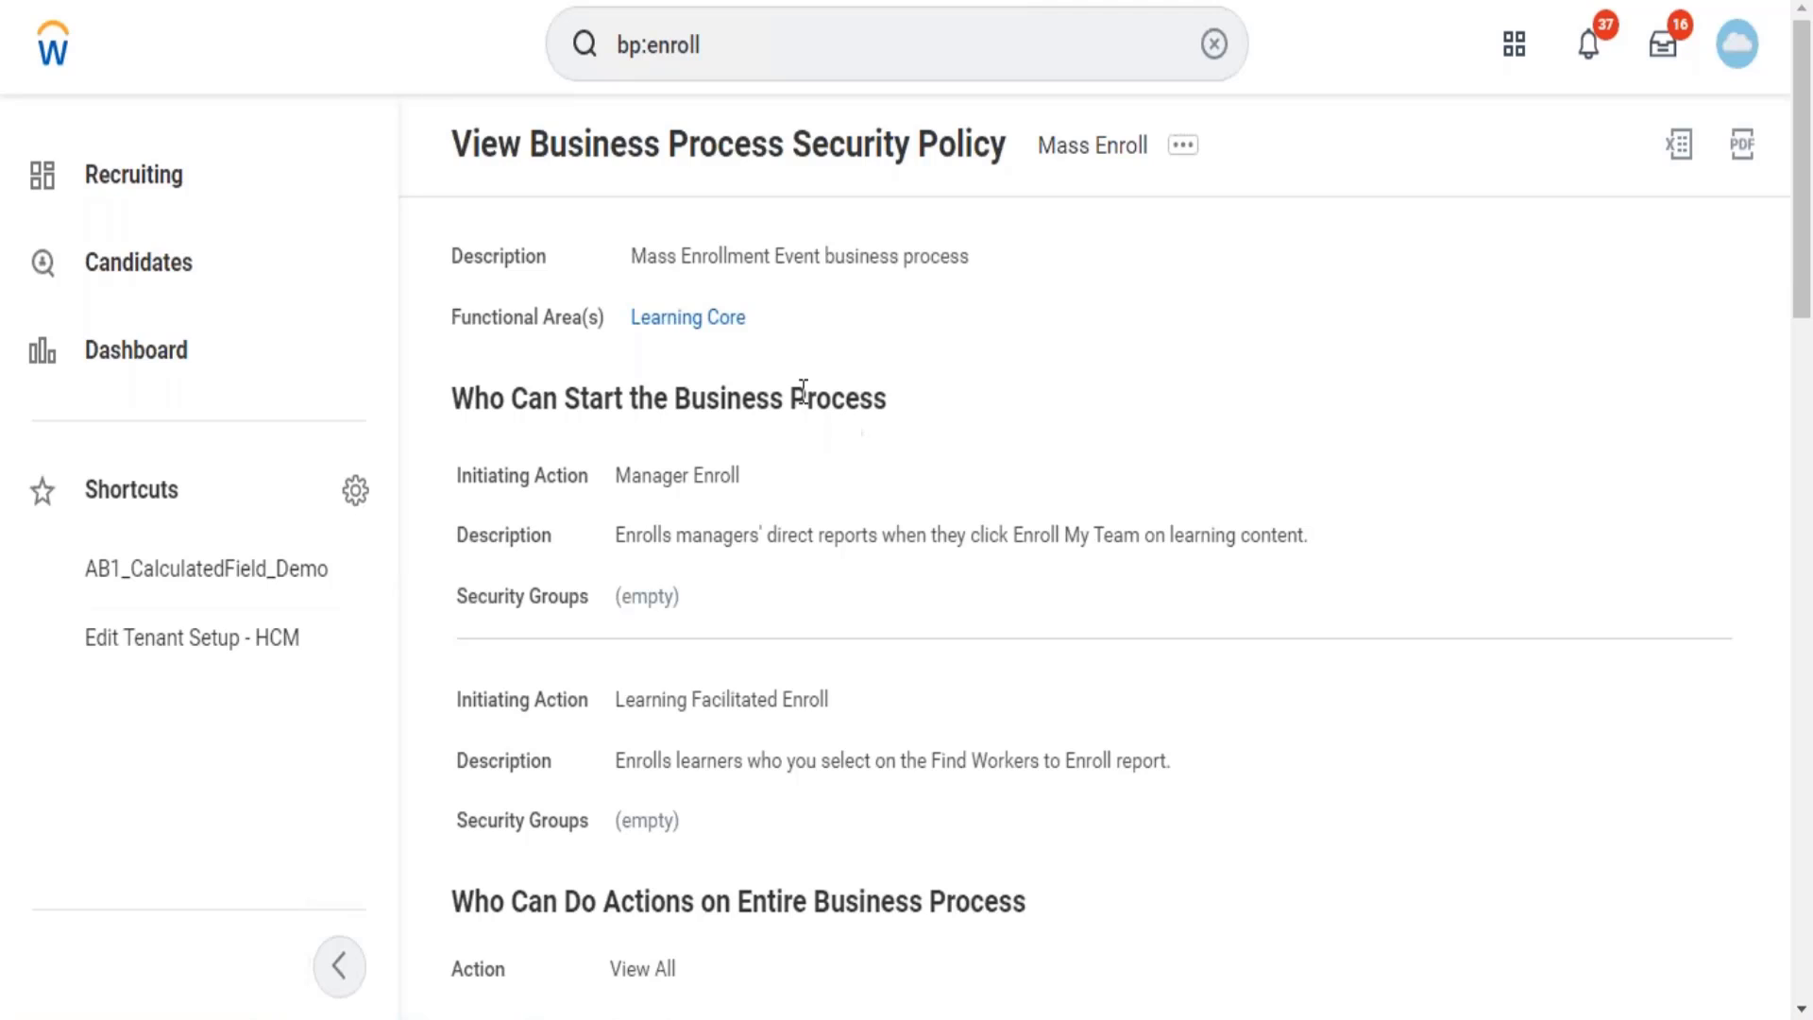
{"action": "left_click", "coordinate": [1184, 144]}
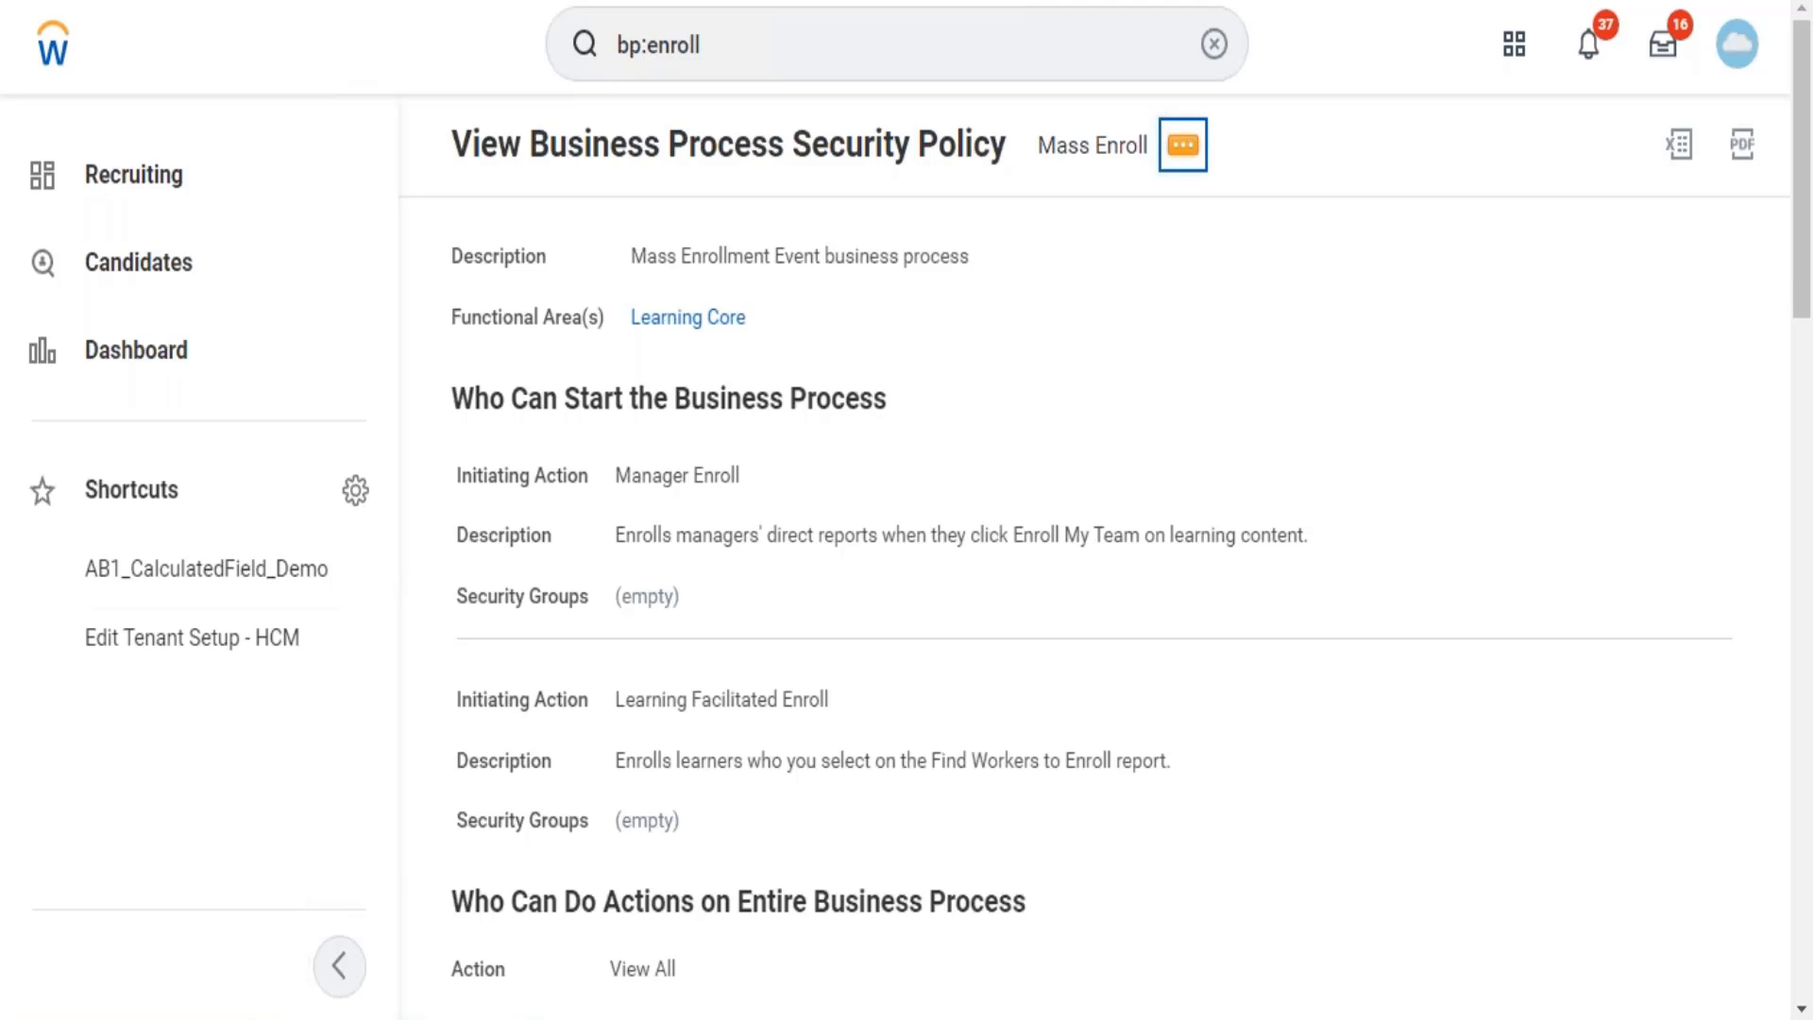
Edit the Mass Enroll policy, adding Learning Administrator to Manager Enroll's security groups.
{"action": "left_click", "coordinate": [1182, 147]}
{"action": "mouse_move", "coordinate": [1061, 406]}
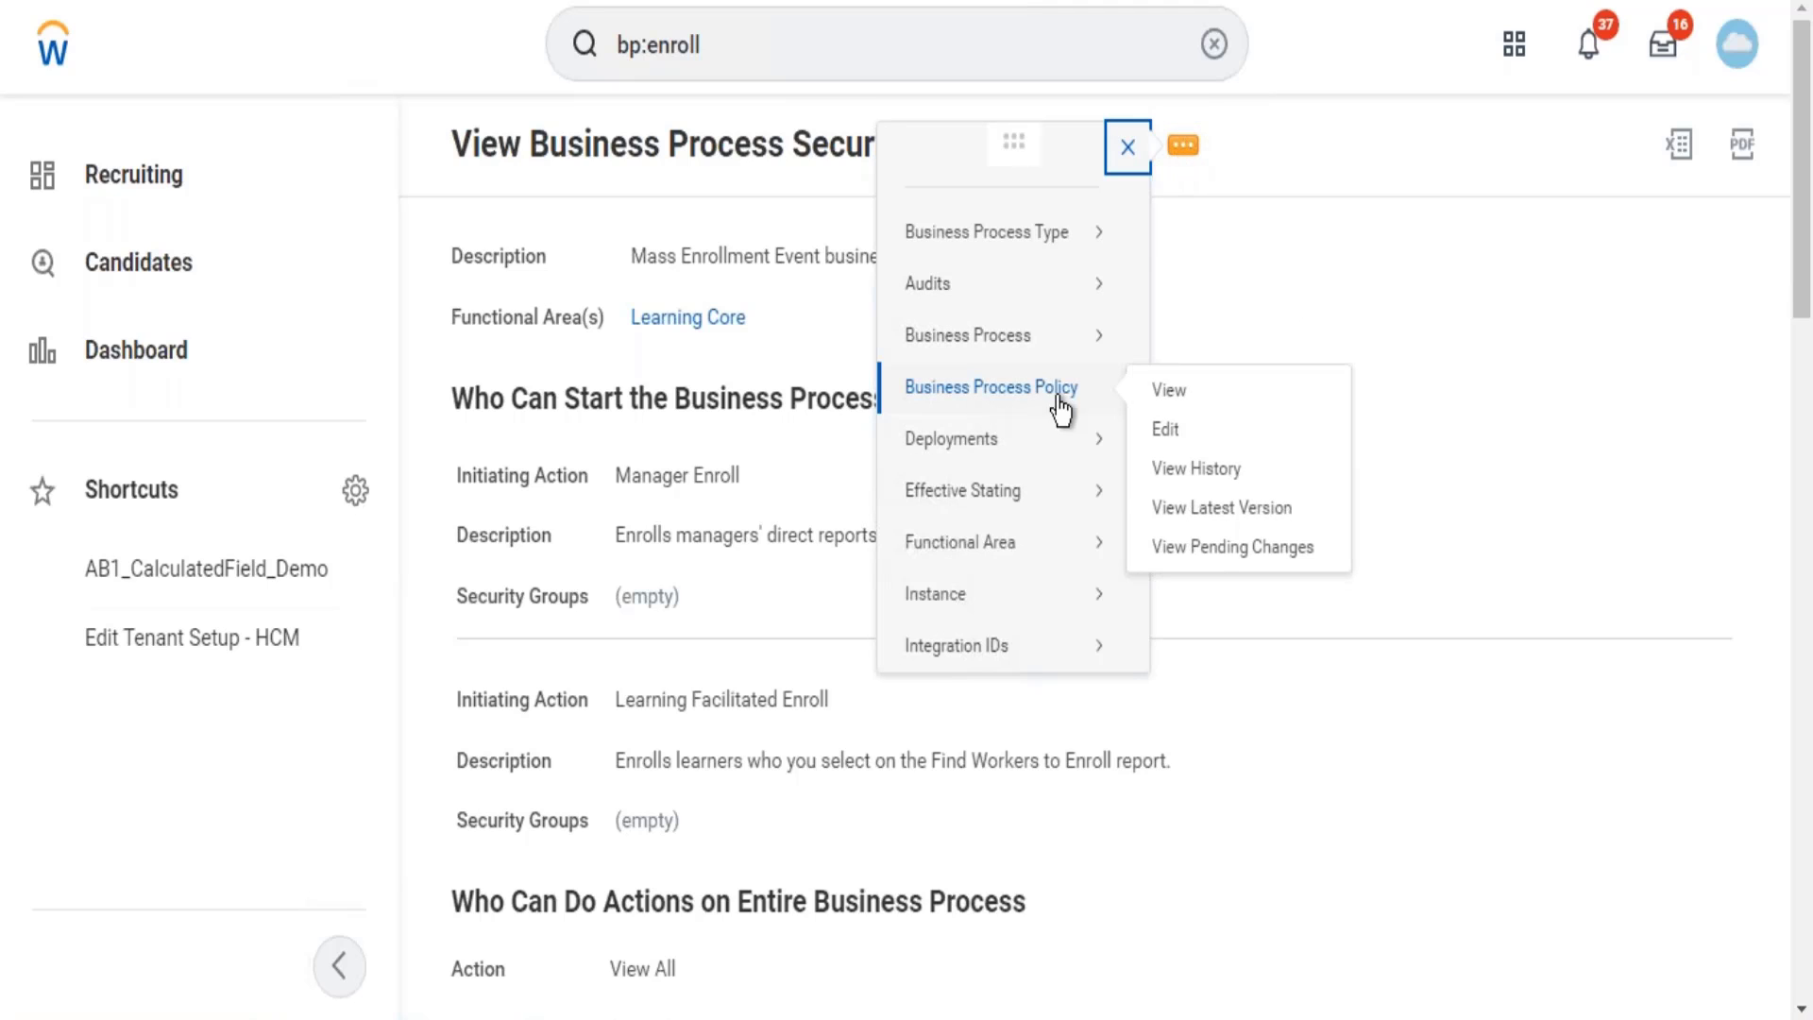
{"action": "left_click", "coordinate": [1164, 431]}
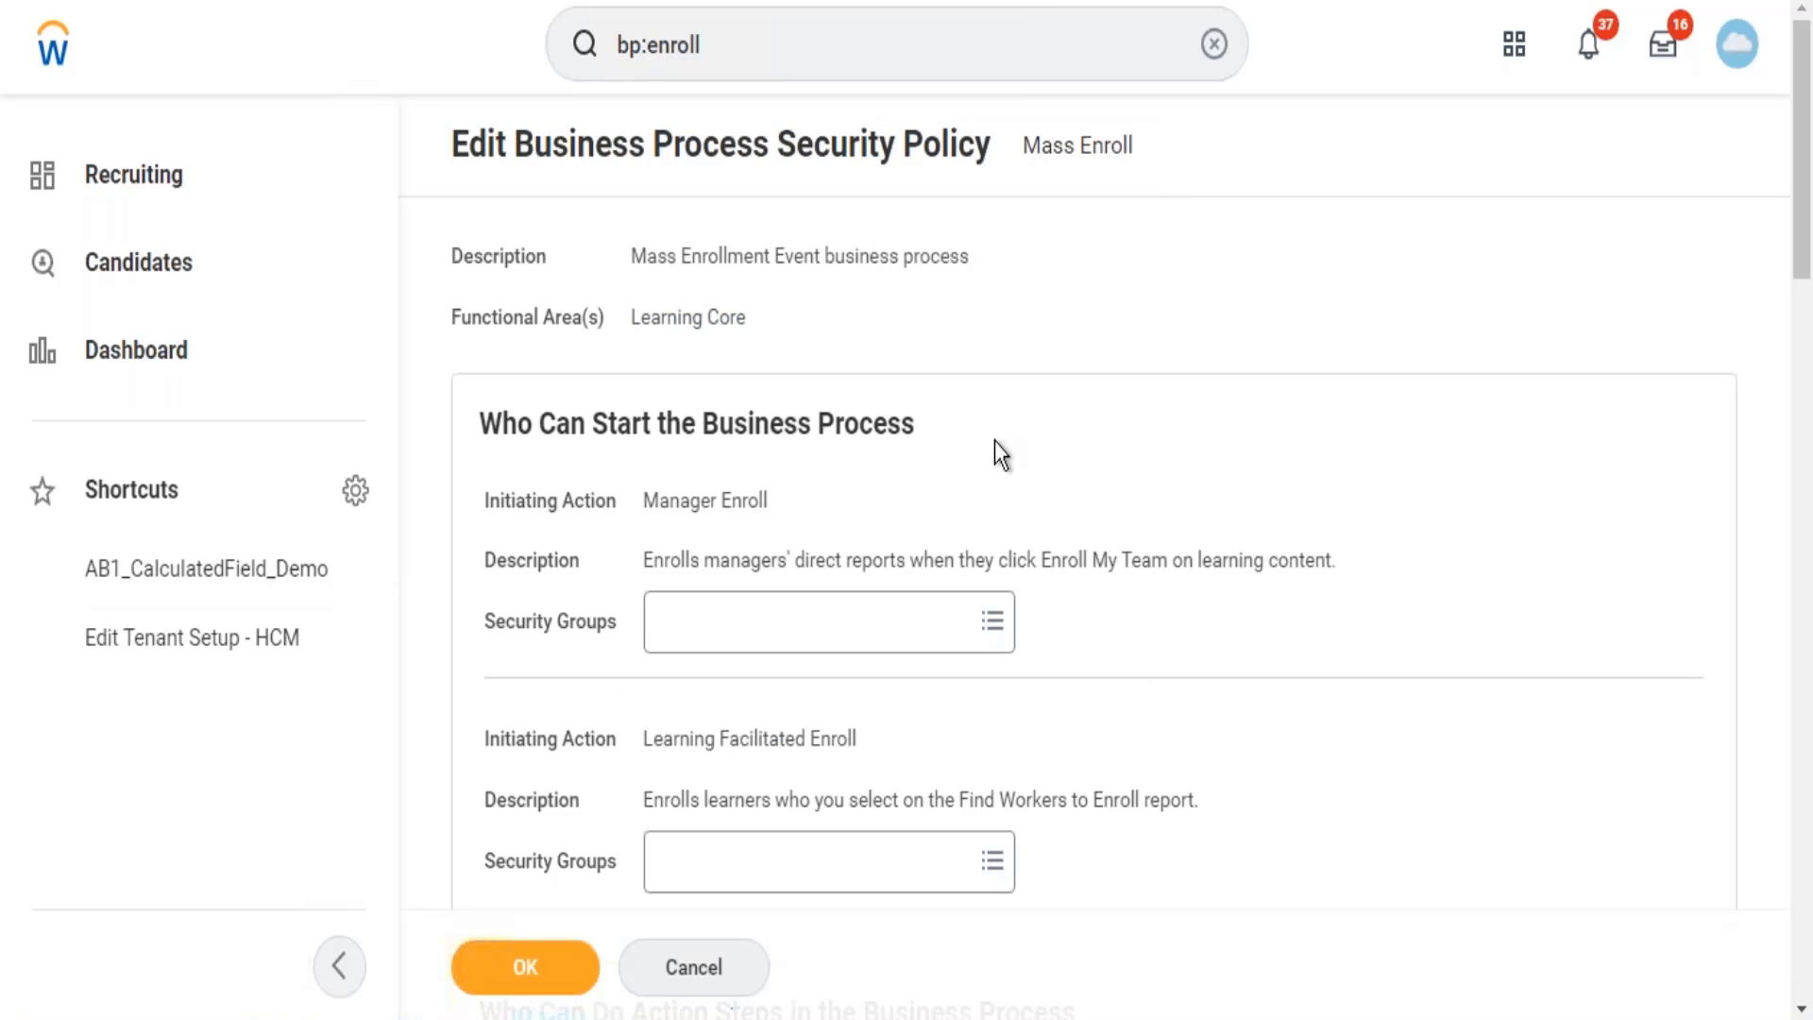
{"action": "left_click", "coordinate": [804, 625]}
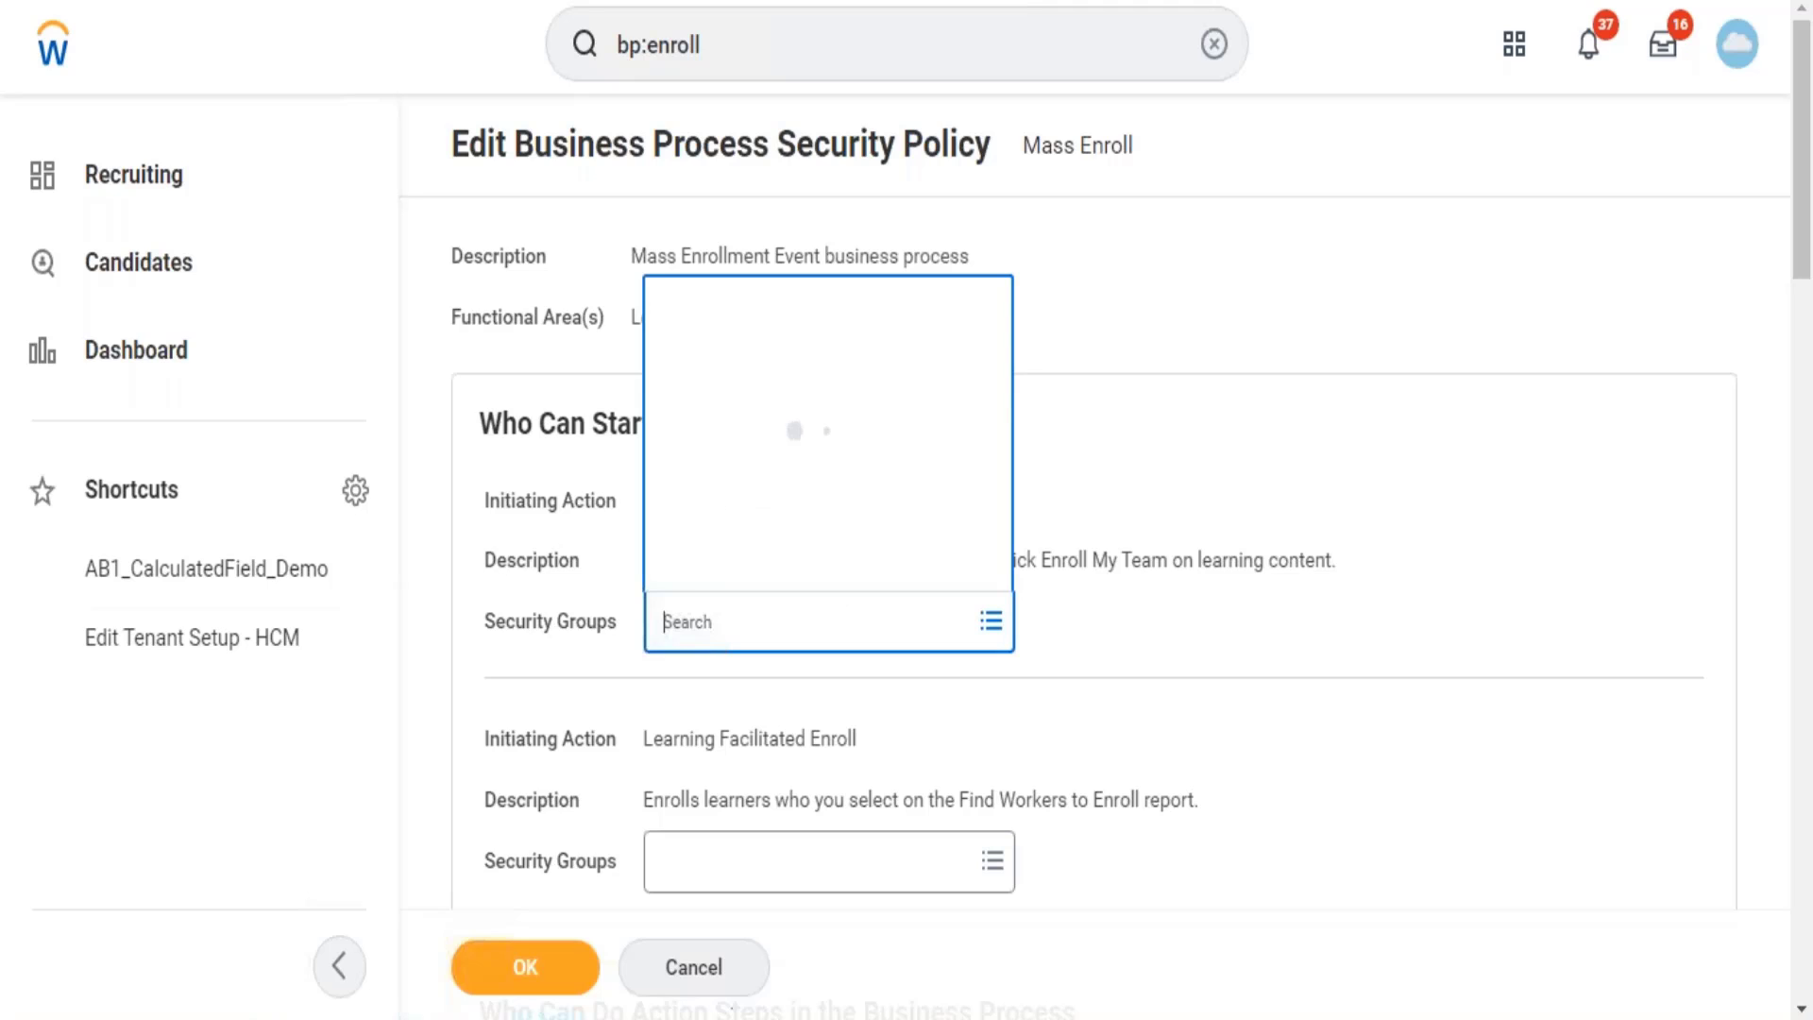
{"action": "type", "text": "lea"}
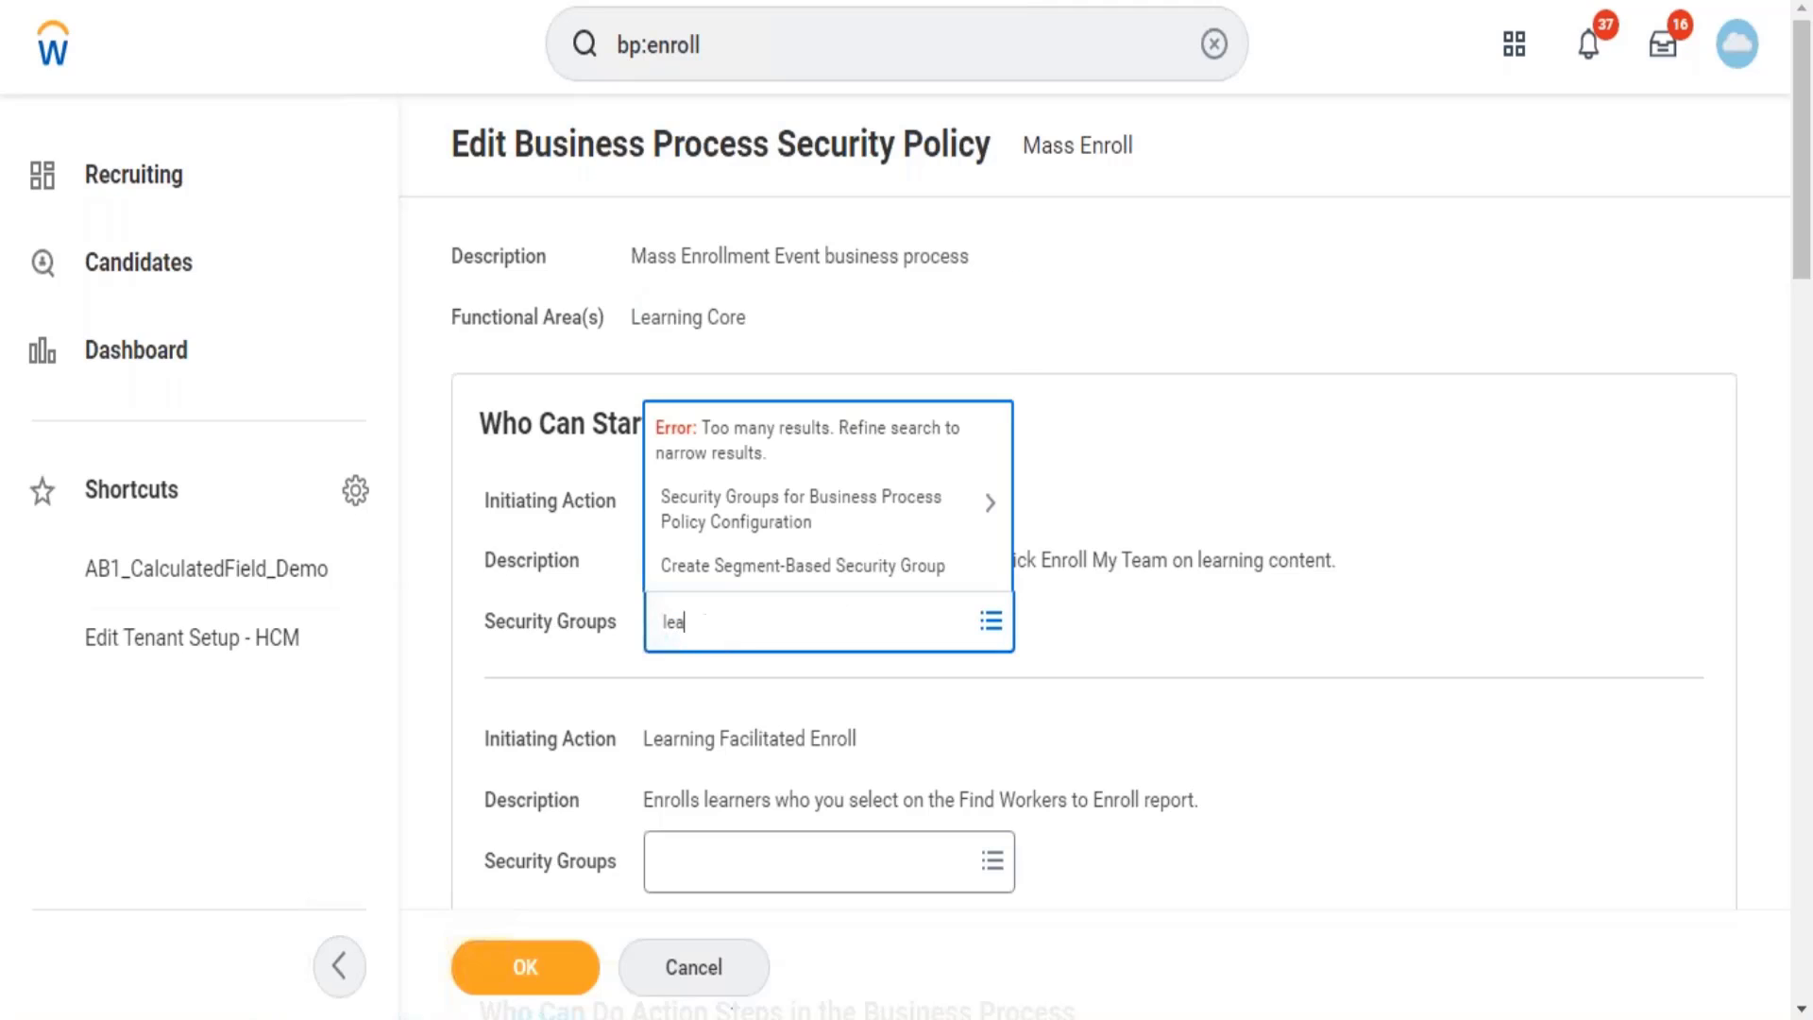
{"action": "type", "text": "rning admin"}
{"action": "key", "text": "Return"}
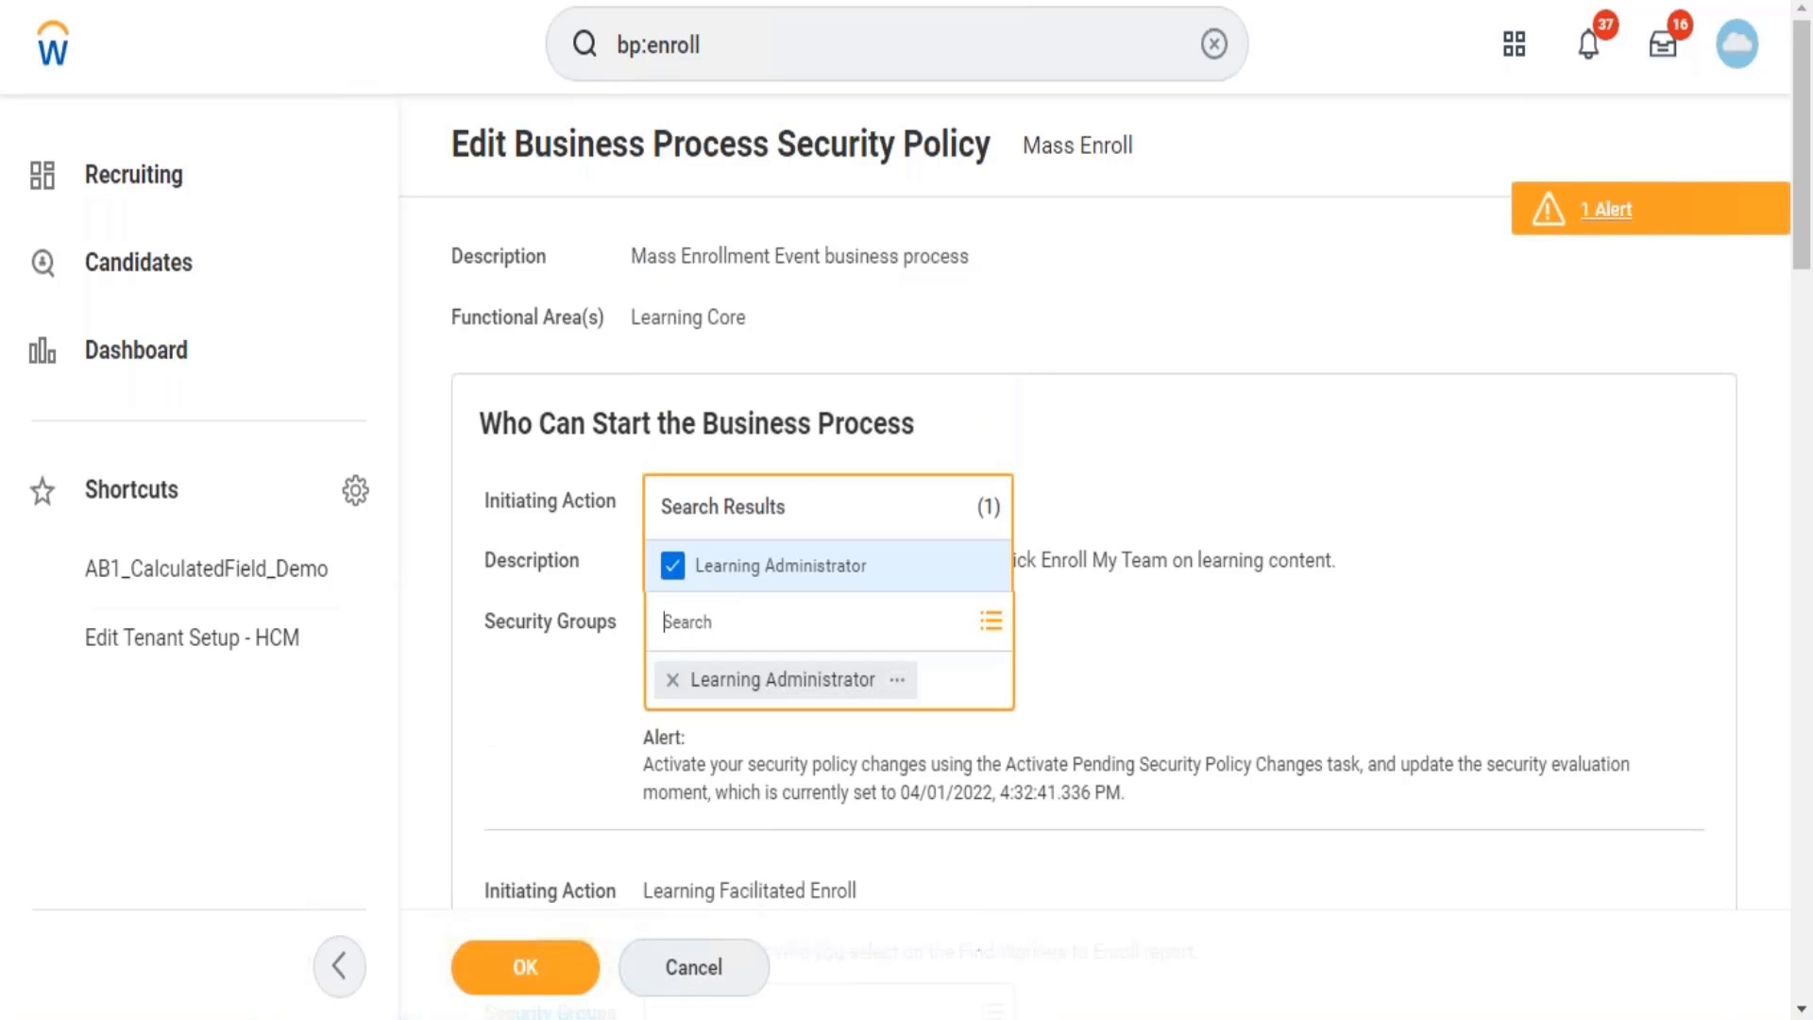
{"action": "left_click", "coordinate": [1498, 546]}
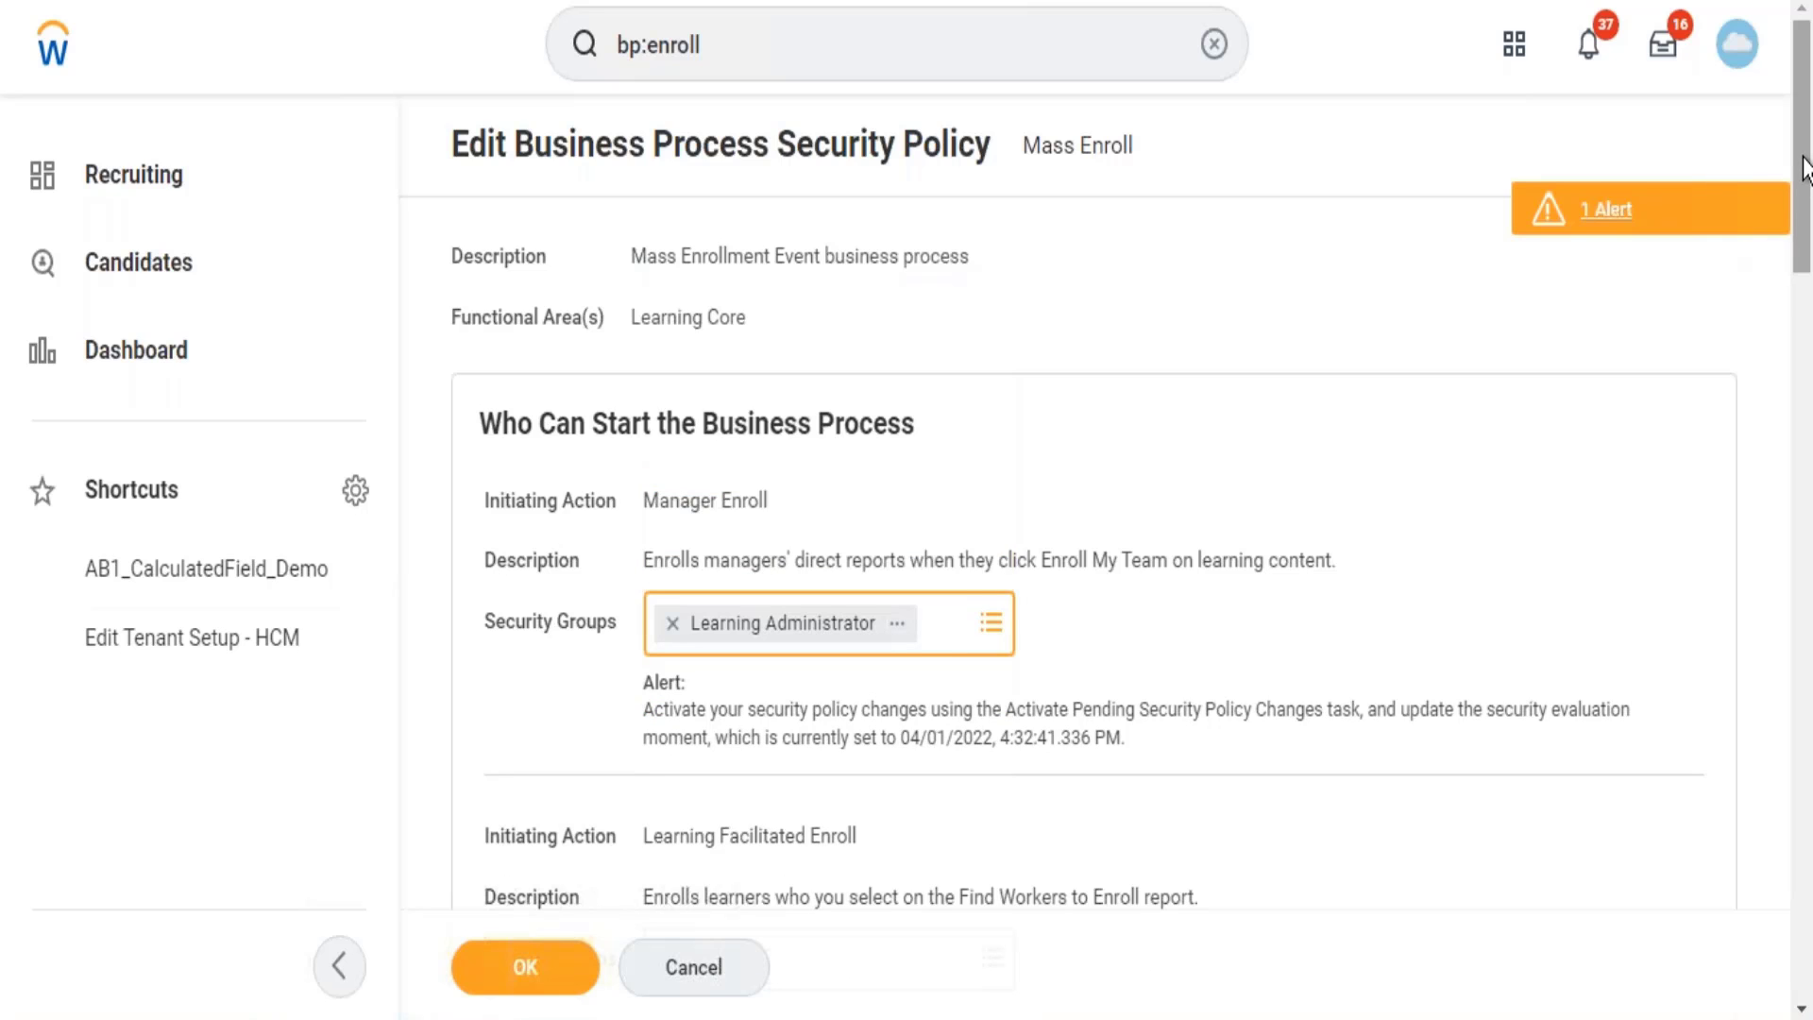
{"action": "scroll", "coordinate": [1804, 267], "scroll_direction": "down", "scroll_amount": 1}
{"action": "scroll", "coordinate": [1804, 268], "scroll_direction": "down", "scroll_amount": 5}
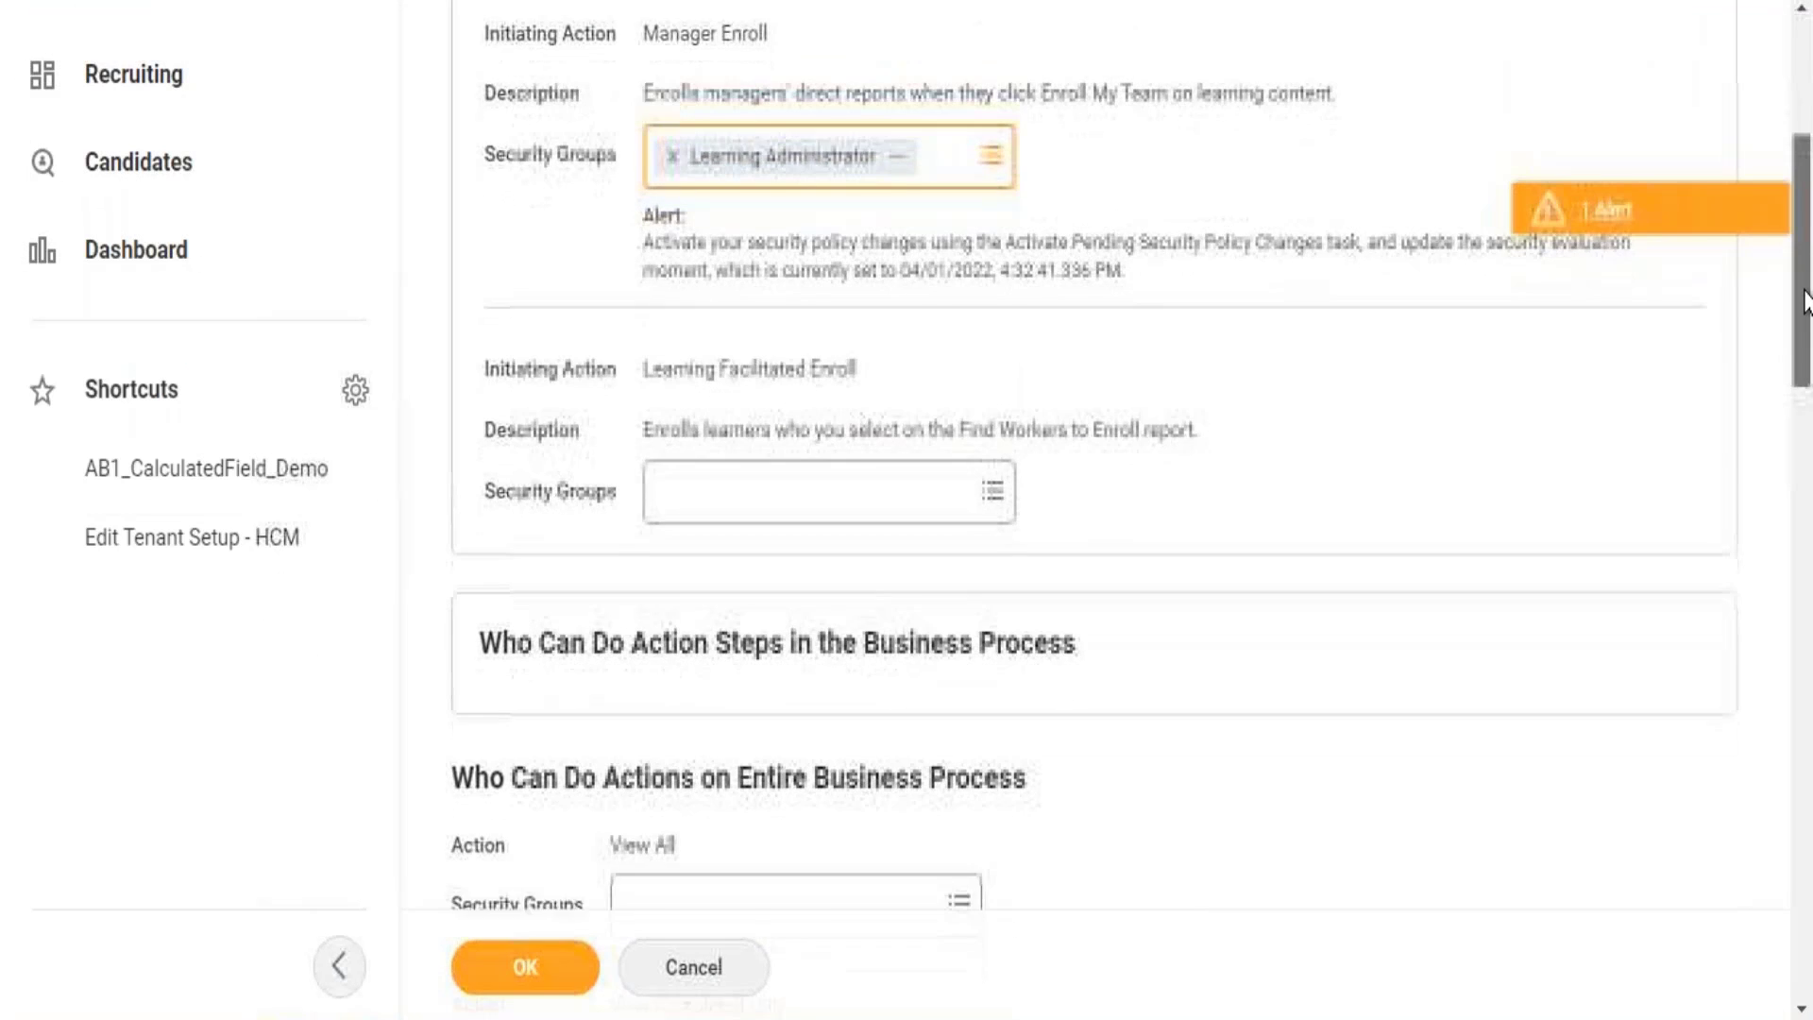
{"action": "left_click_drag", "start_coordinate": [1807, 307], "coordinate": [1806, 501]}
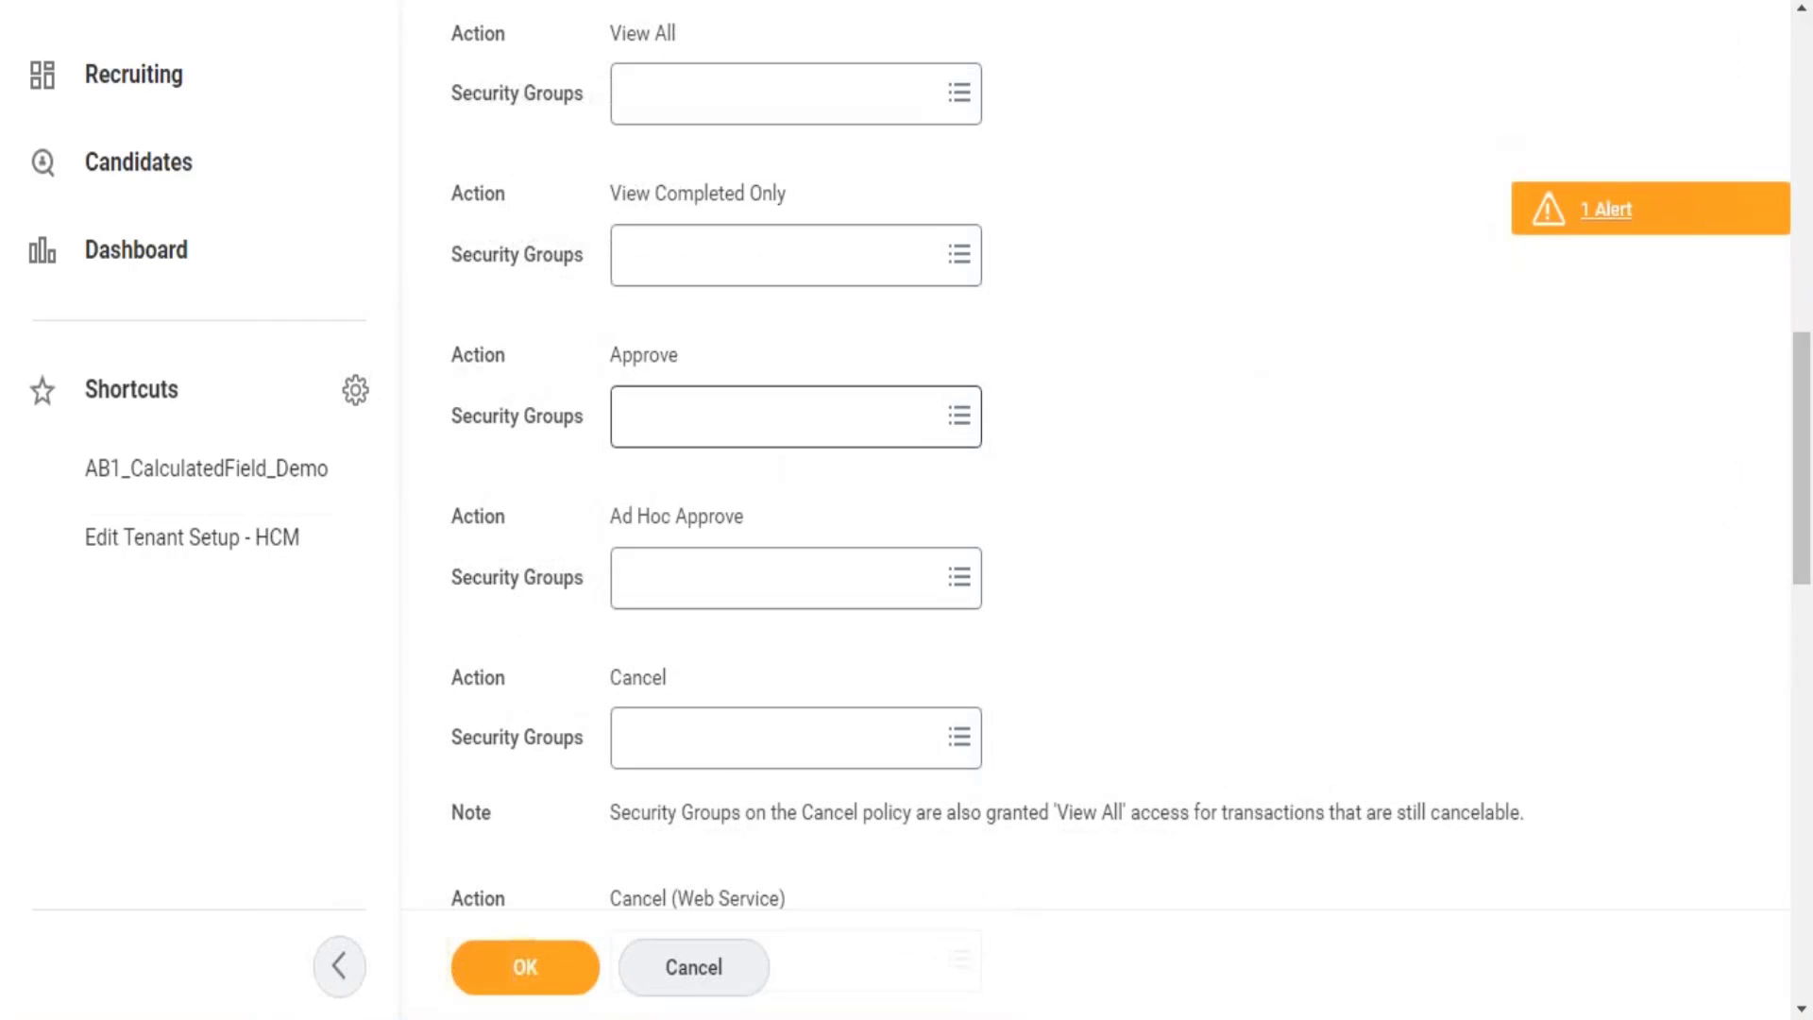
Add the Manager and Learning Administrator groups to the Approve action's security groups.
{"action": "left_click", "coordinate": [785, 432]}
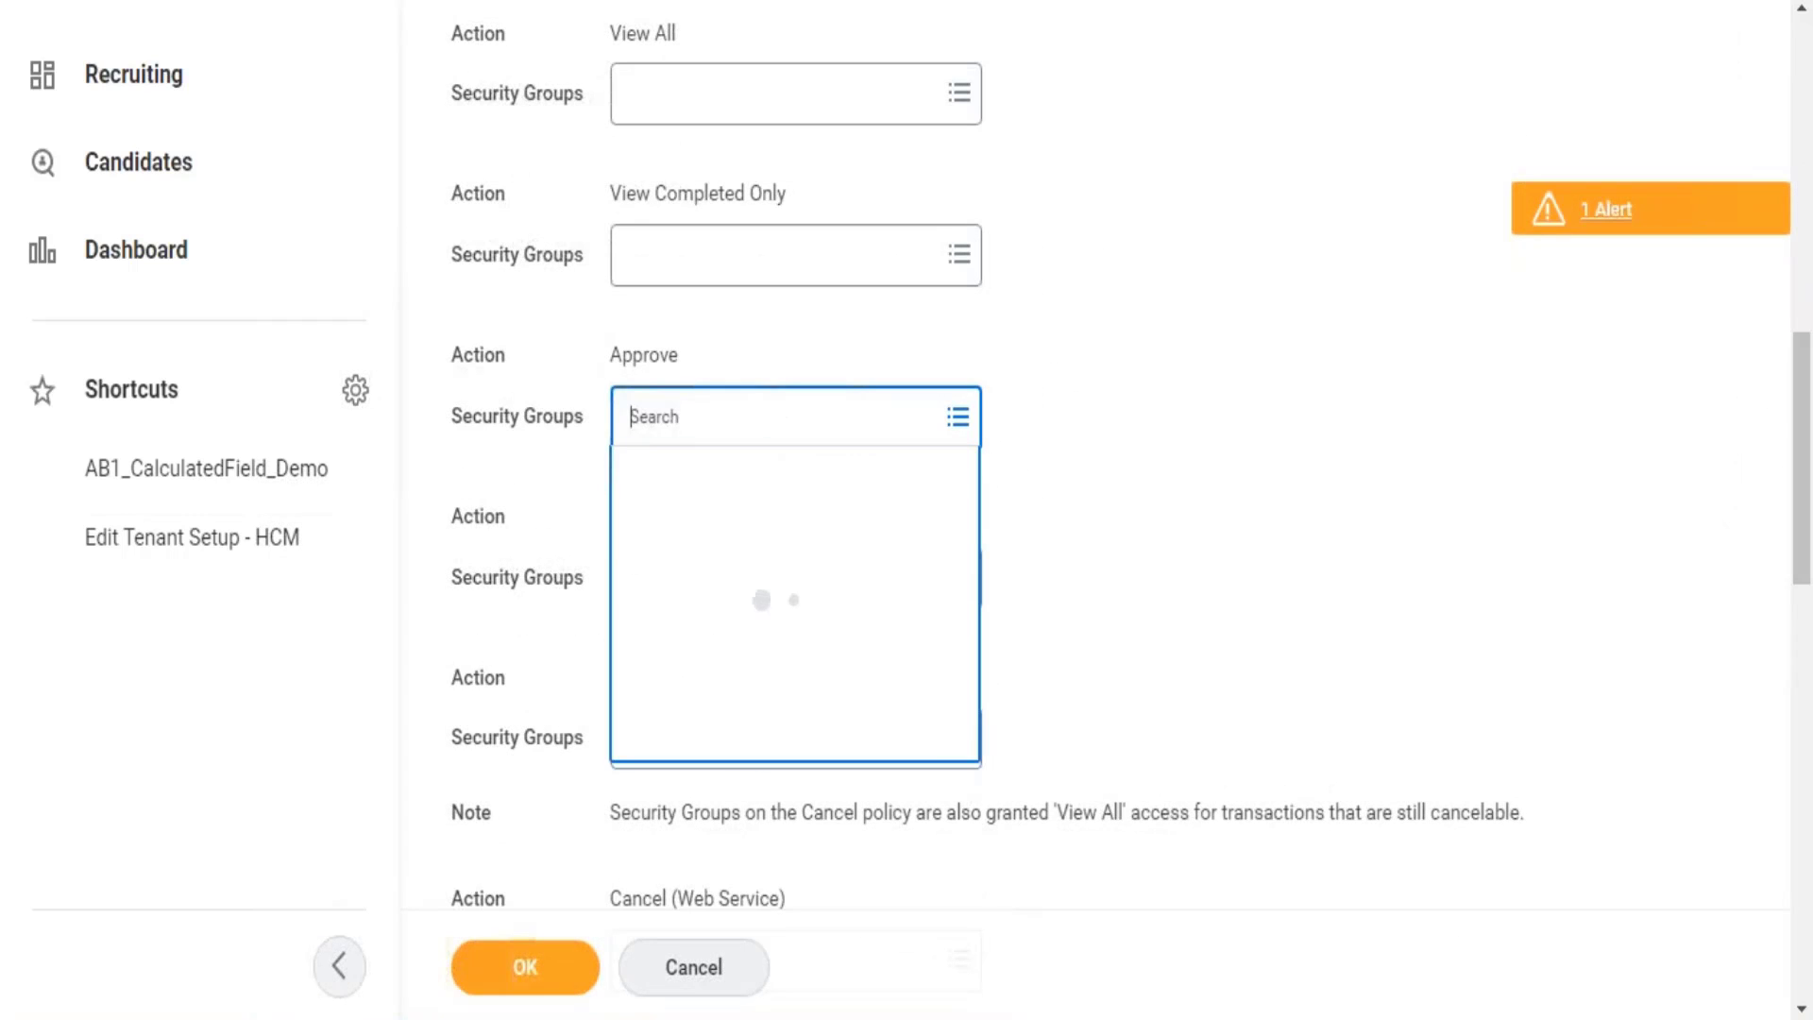
{"action": "type", "text": "manager"}
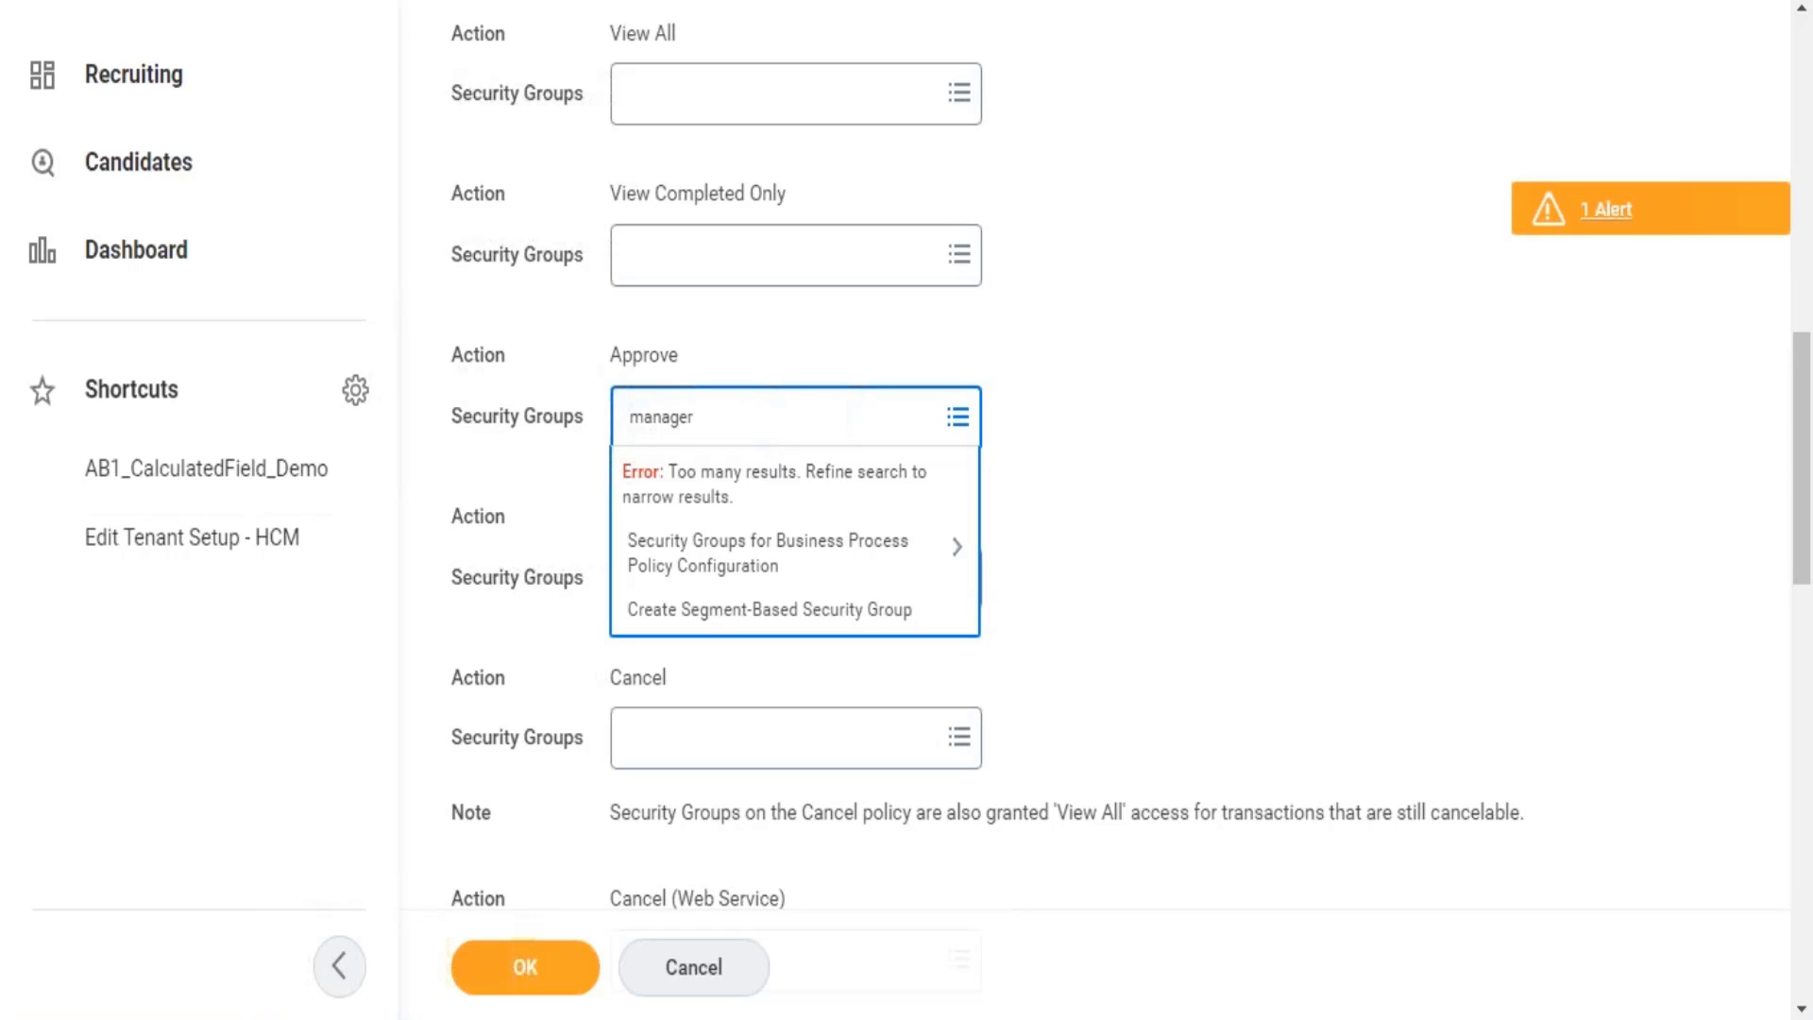
{"action": "key", "text": "Return"}
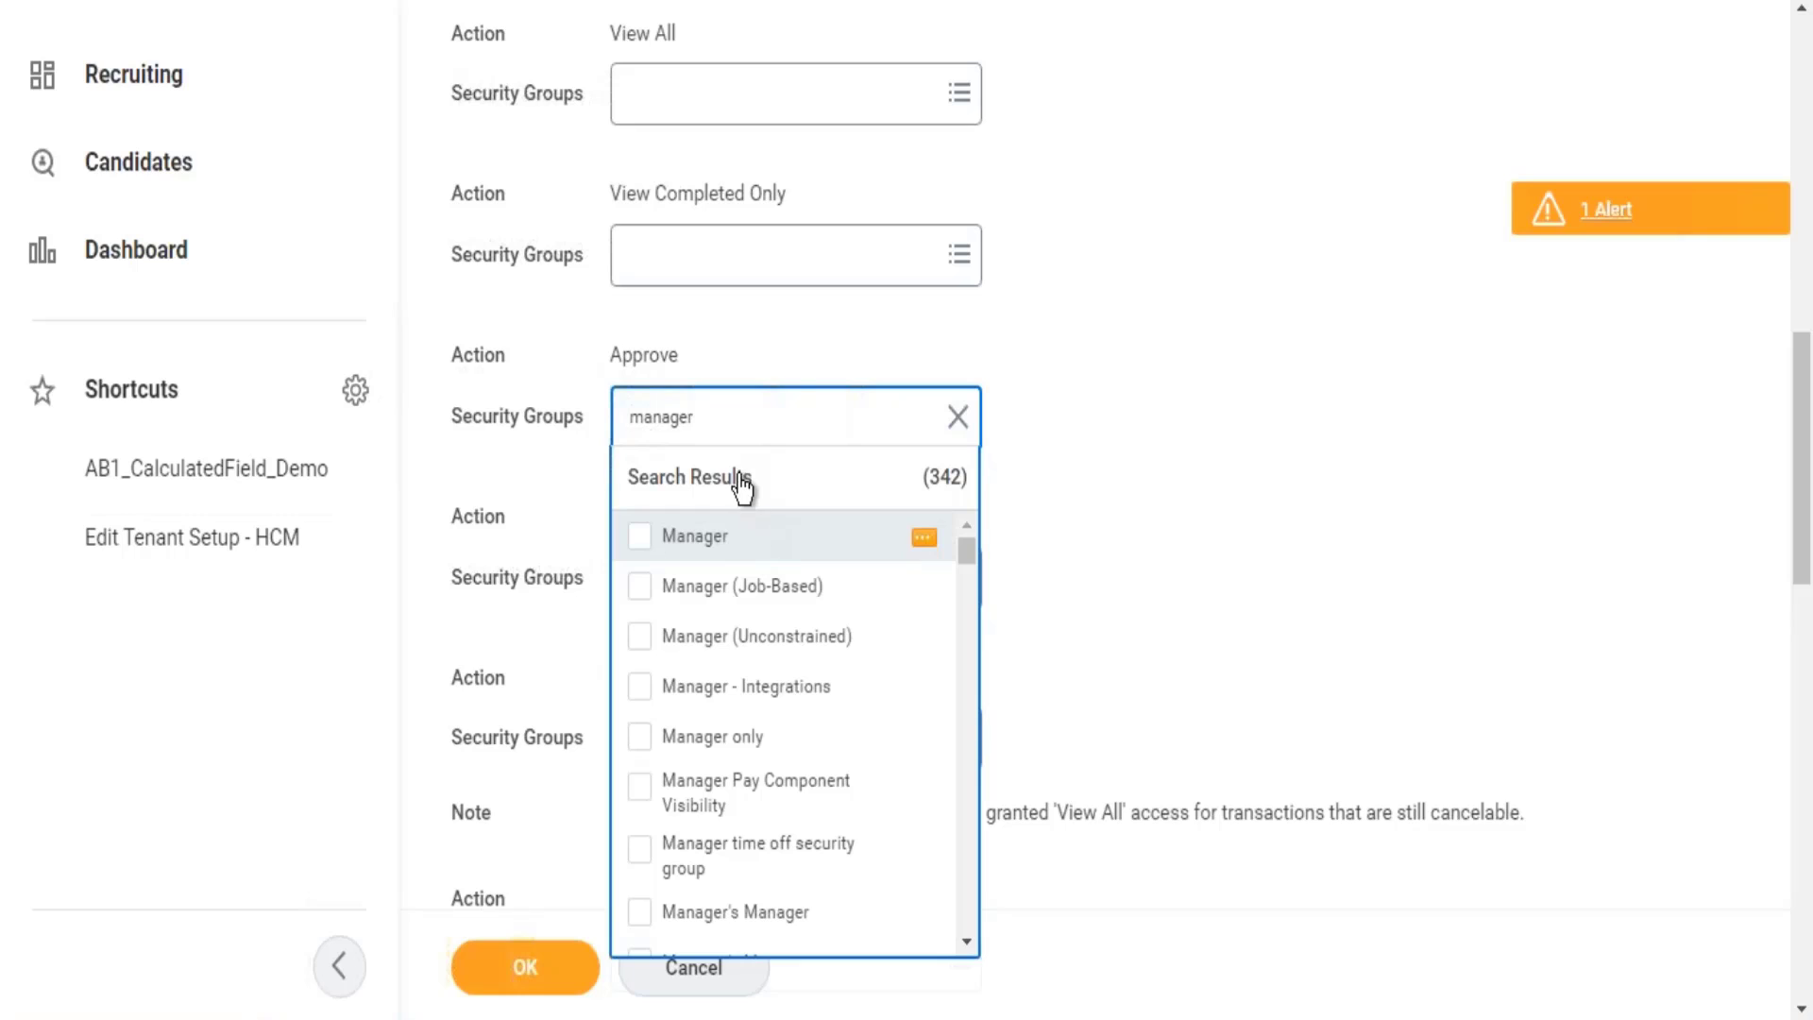
{"action": "key", "text": "Return"}
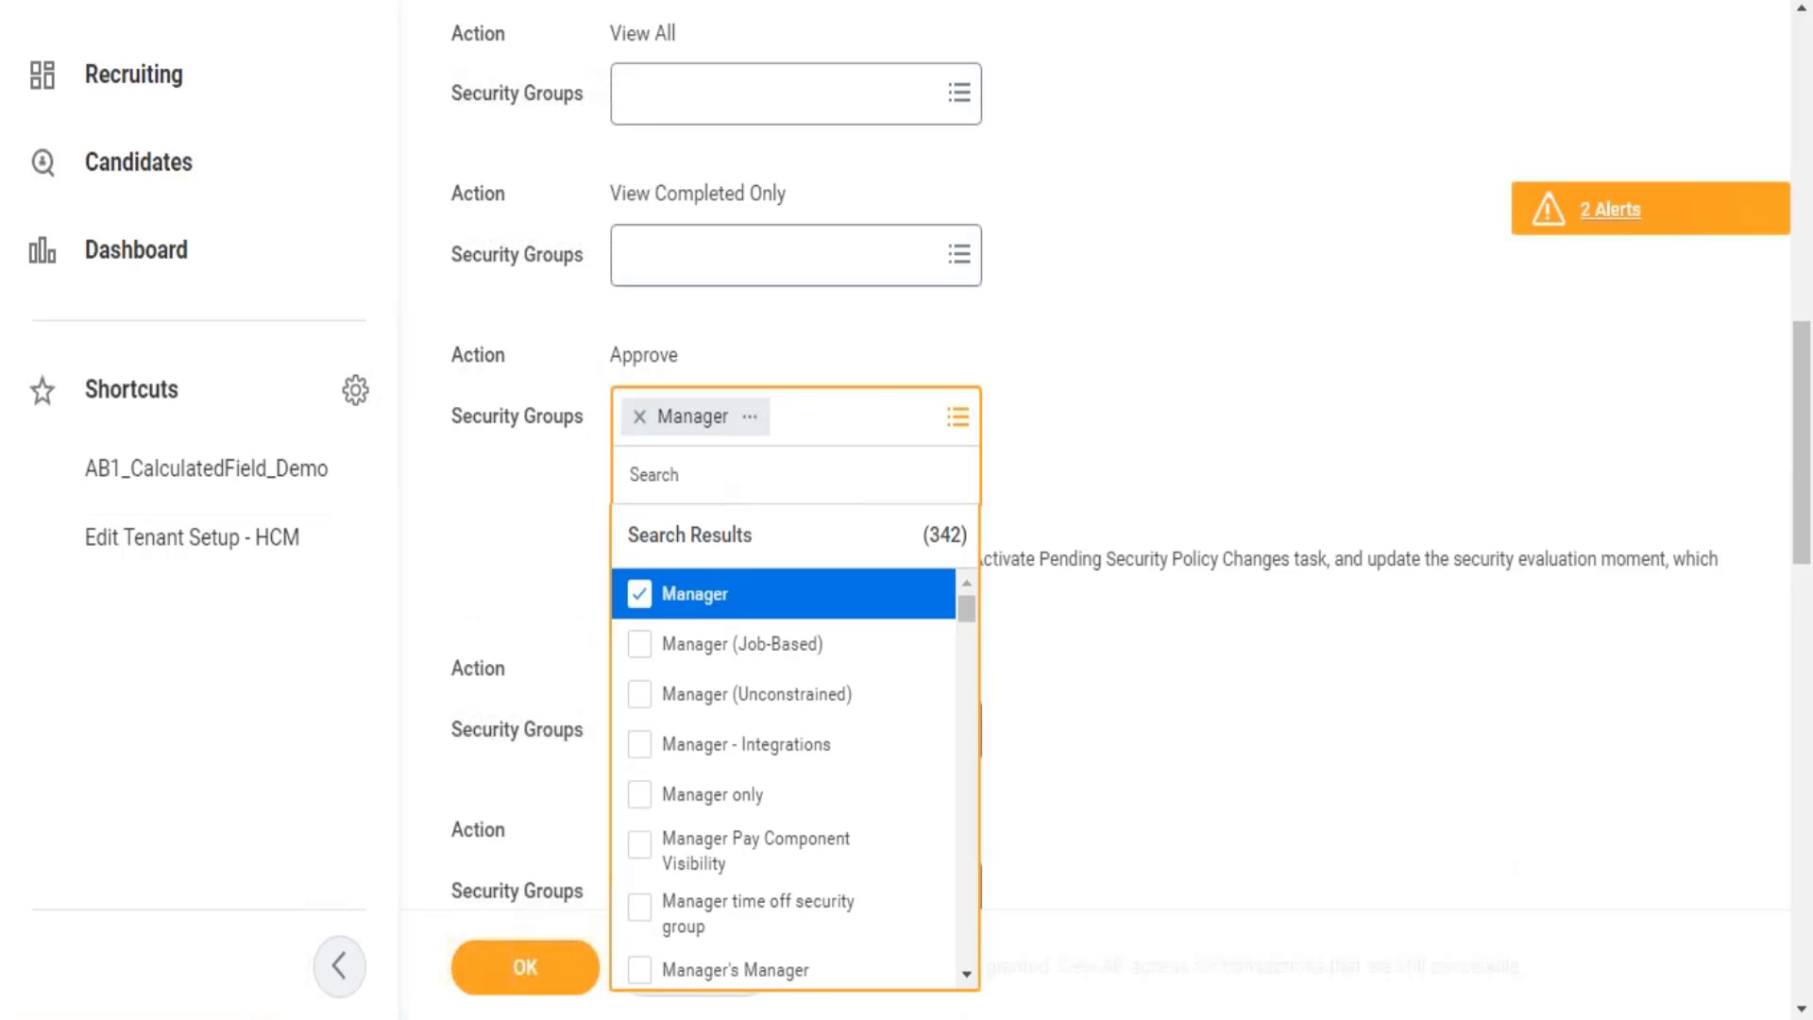
{"action": "type", "text": "learning"}
{"action": "key", "text": "Return"}
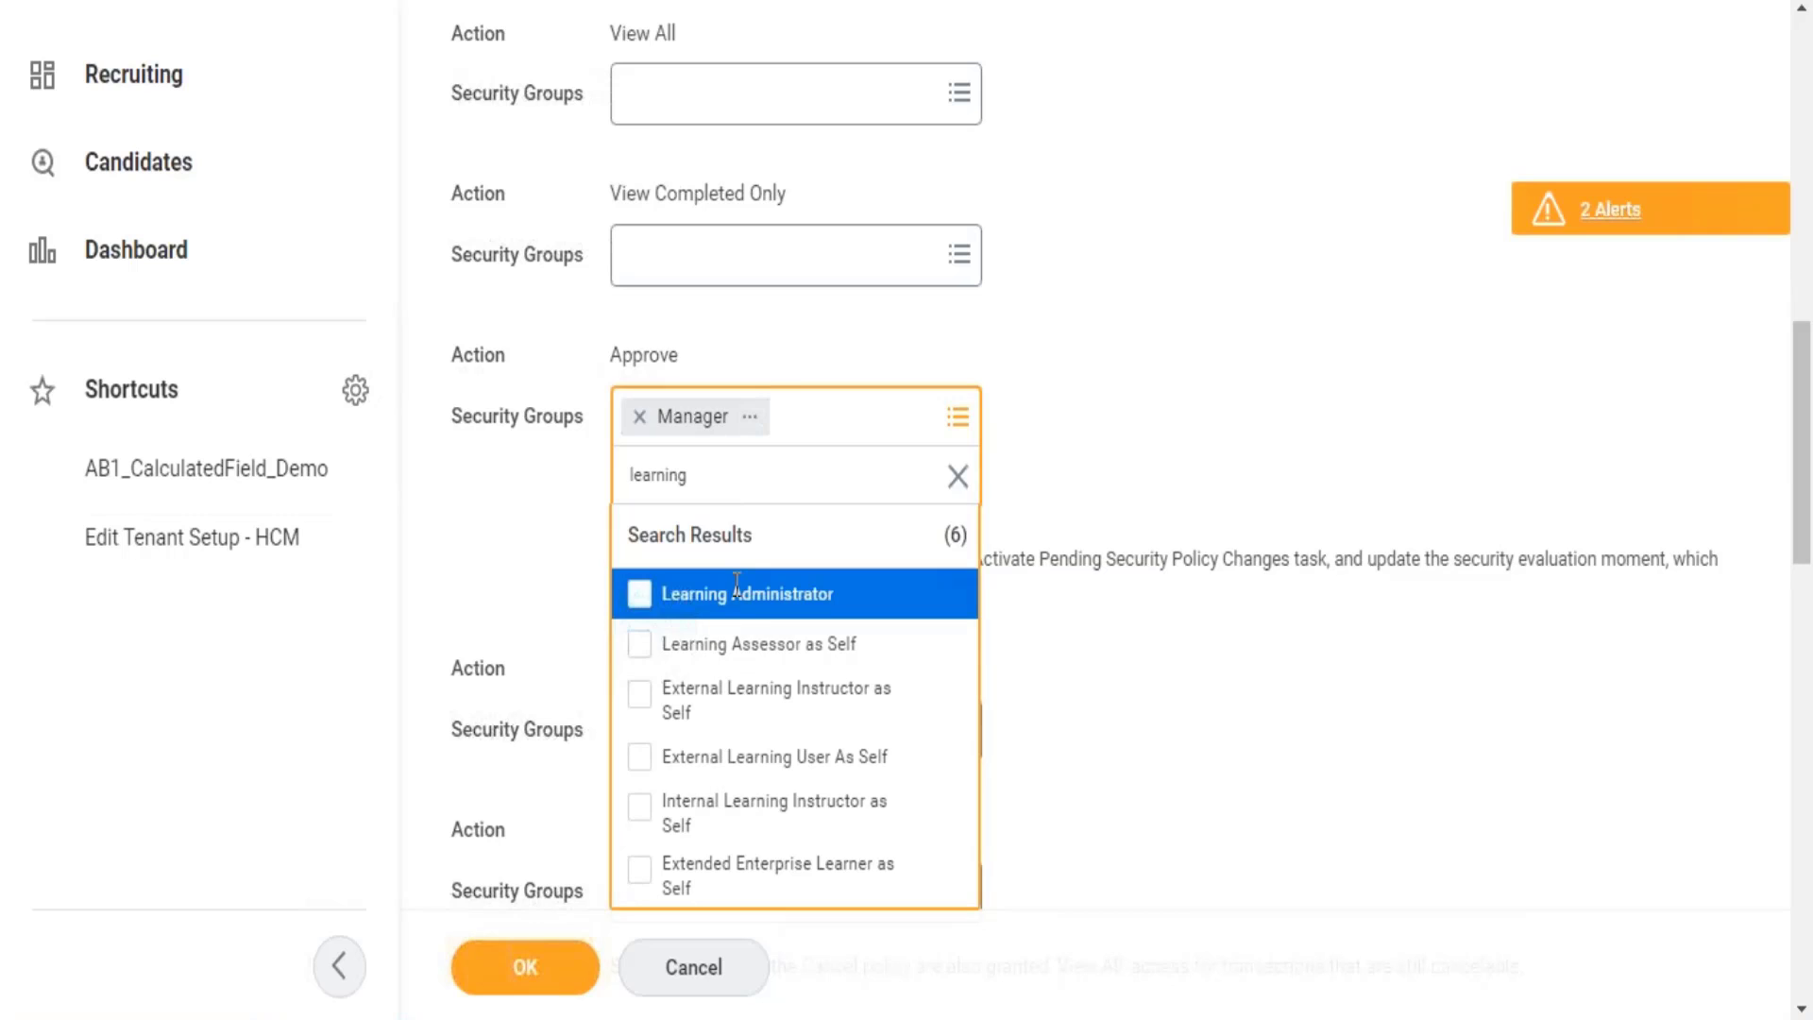
{"action": "left_click", "coordinate": [752, 597]}
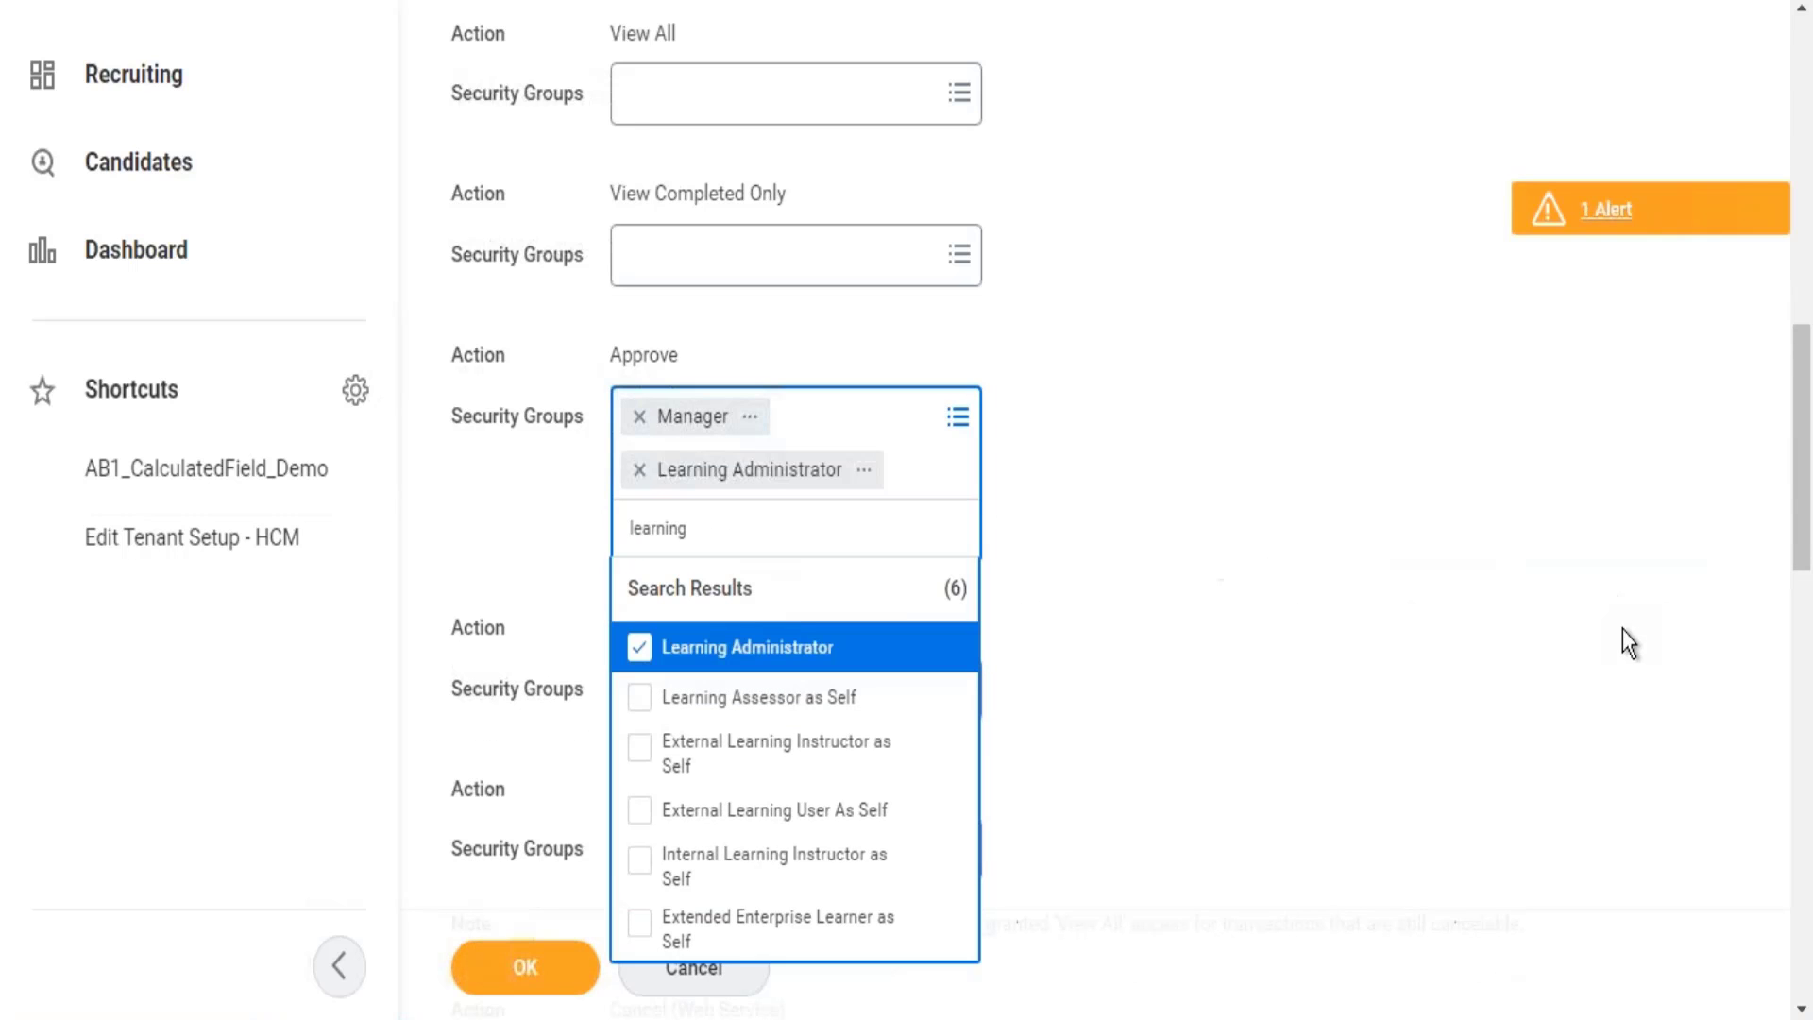
Close the group search results and scroll down to the Cancel action's Security Groups field.
{"action": "scroll", "coordinate": [1449, 432], "scroll_direction": "down", "scroll_amount": 5}
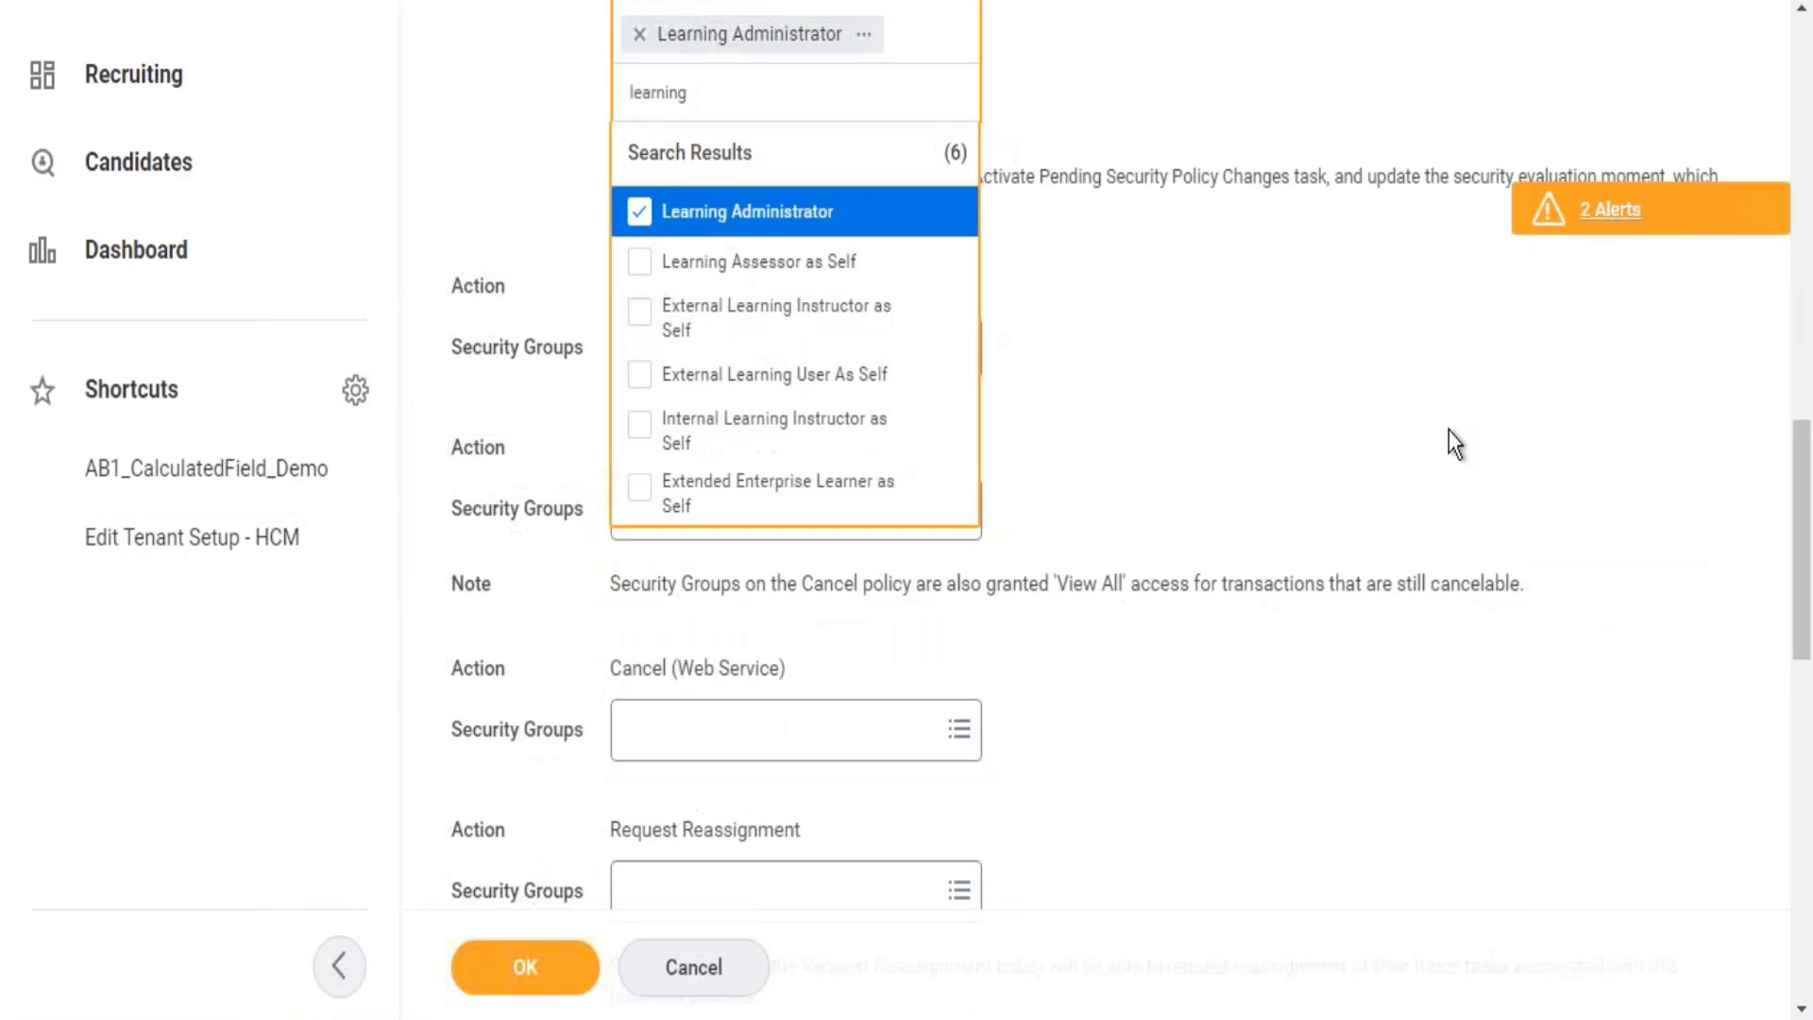
{"action": "left_click", "coordinate": [1449, 432]}
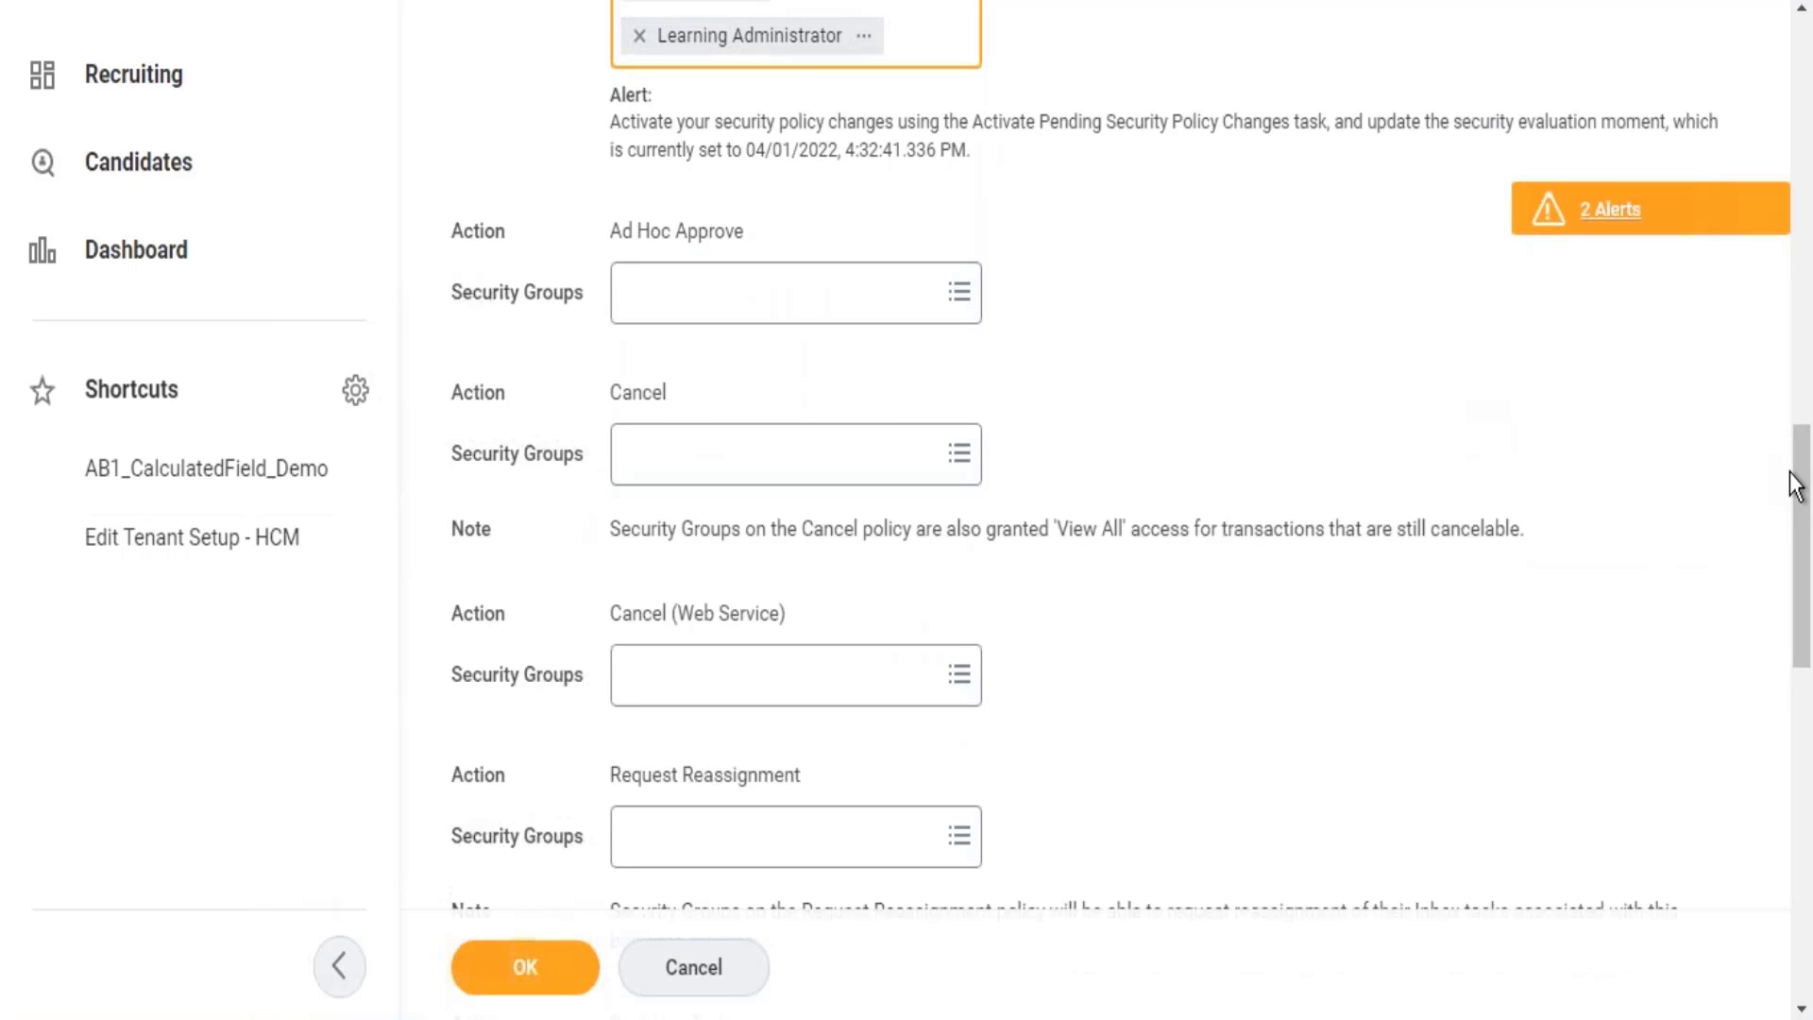
{"action": "left_click_drag", "start_coordinate": [1794, 486], "coordinate": [1775, 526]}
Search 'learning' and add Learning Administrator to the Cancel action's security groups.
{"action": "left_click", "coordinate": [883, 309]}
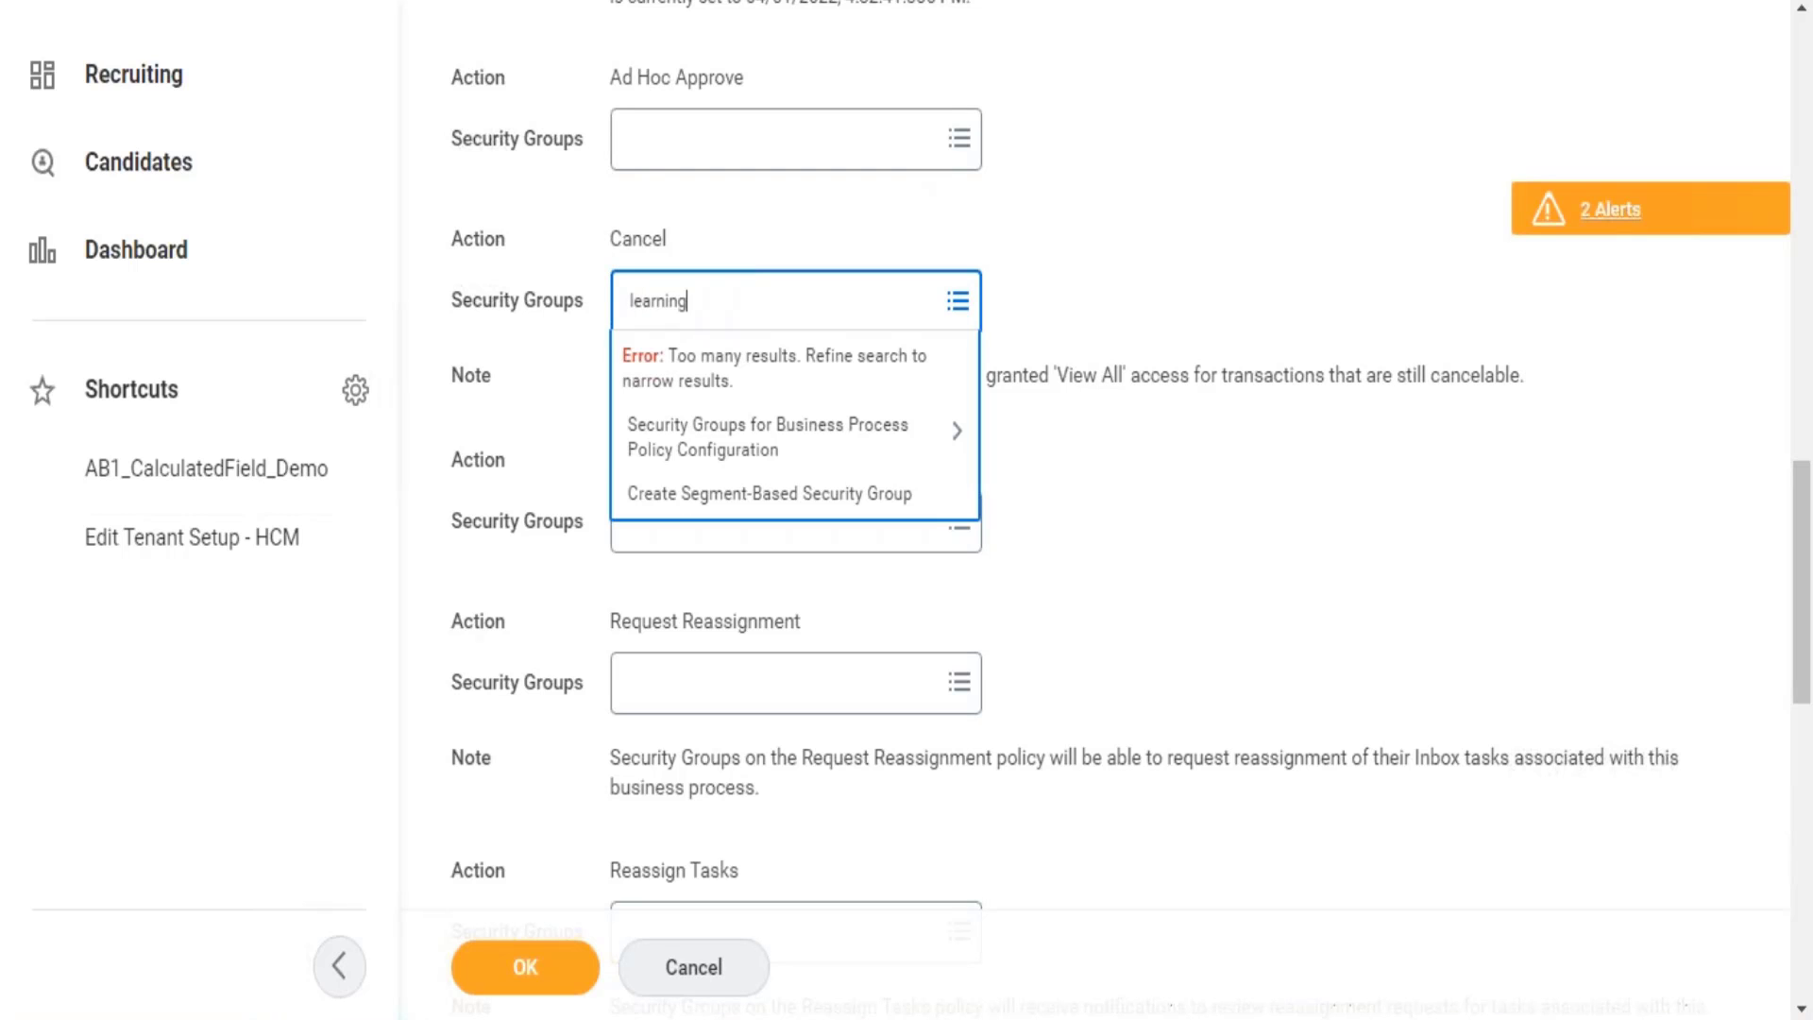
{"action": "key", "text": "Return"}
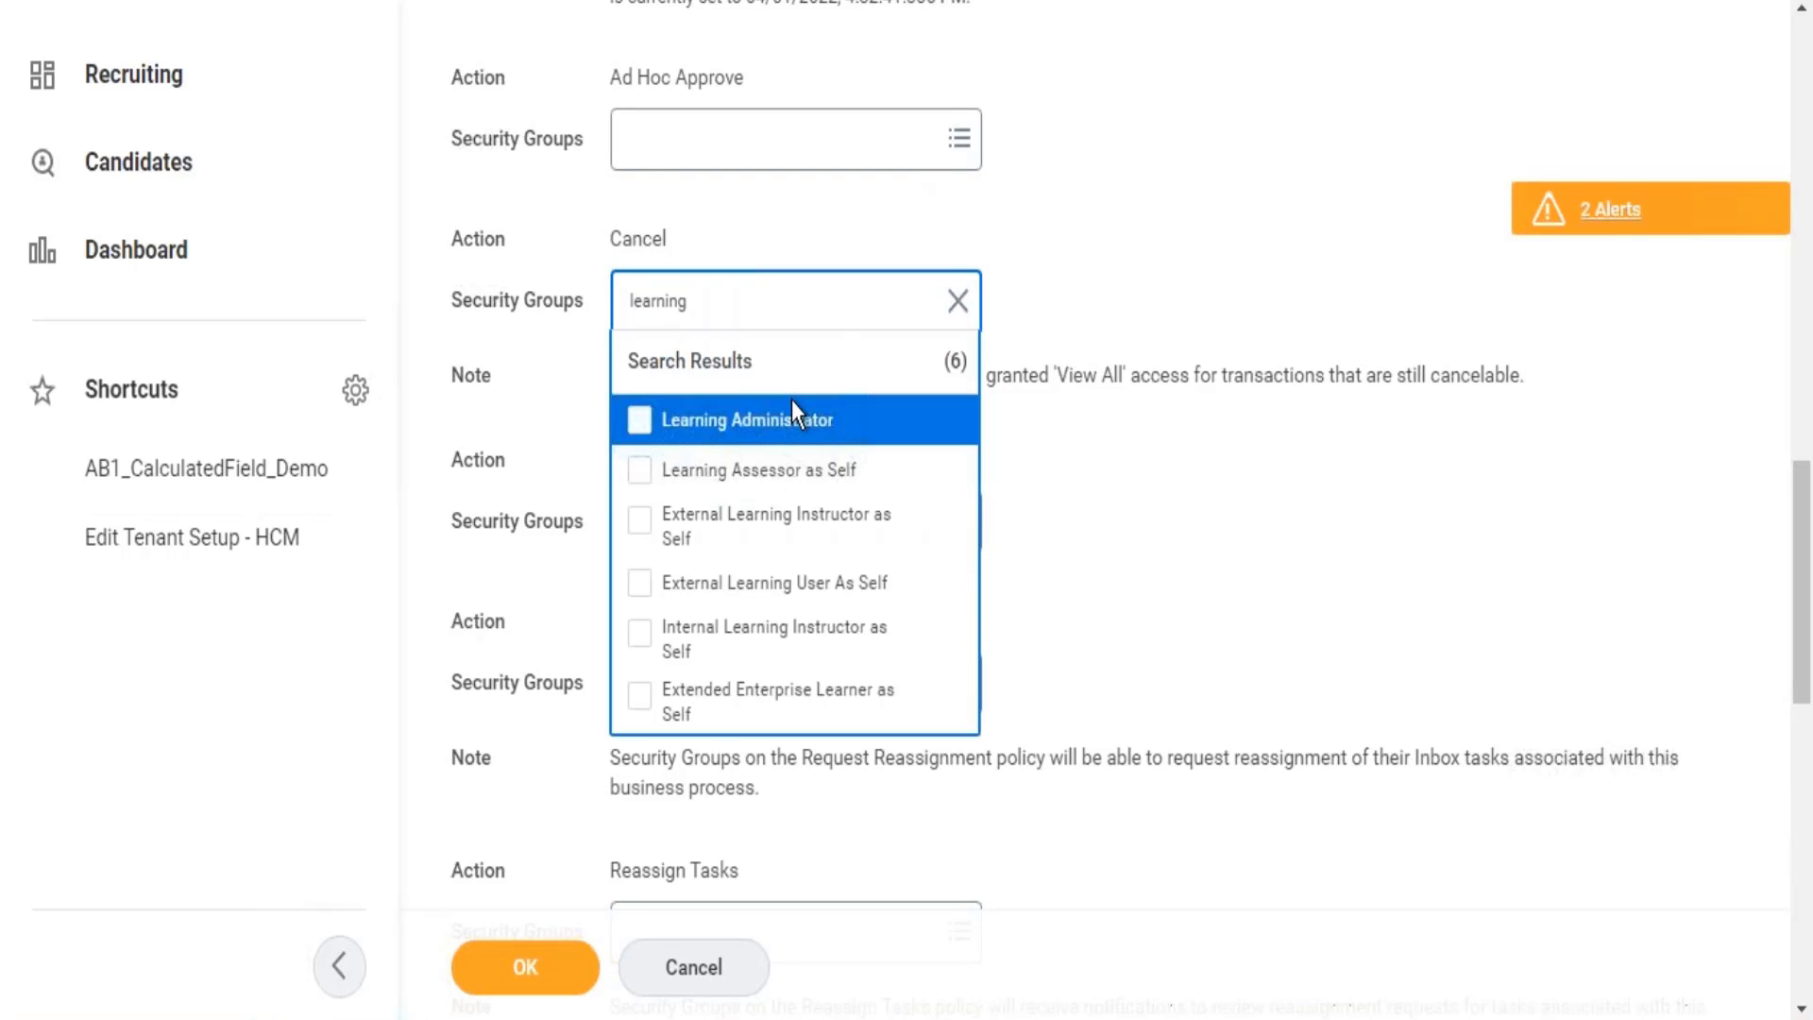
{"action": "left_click", "coordinate": [777, 435]}
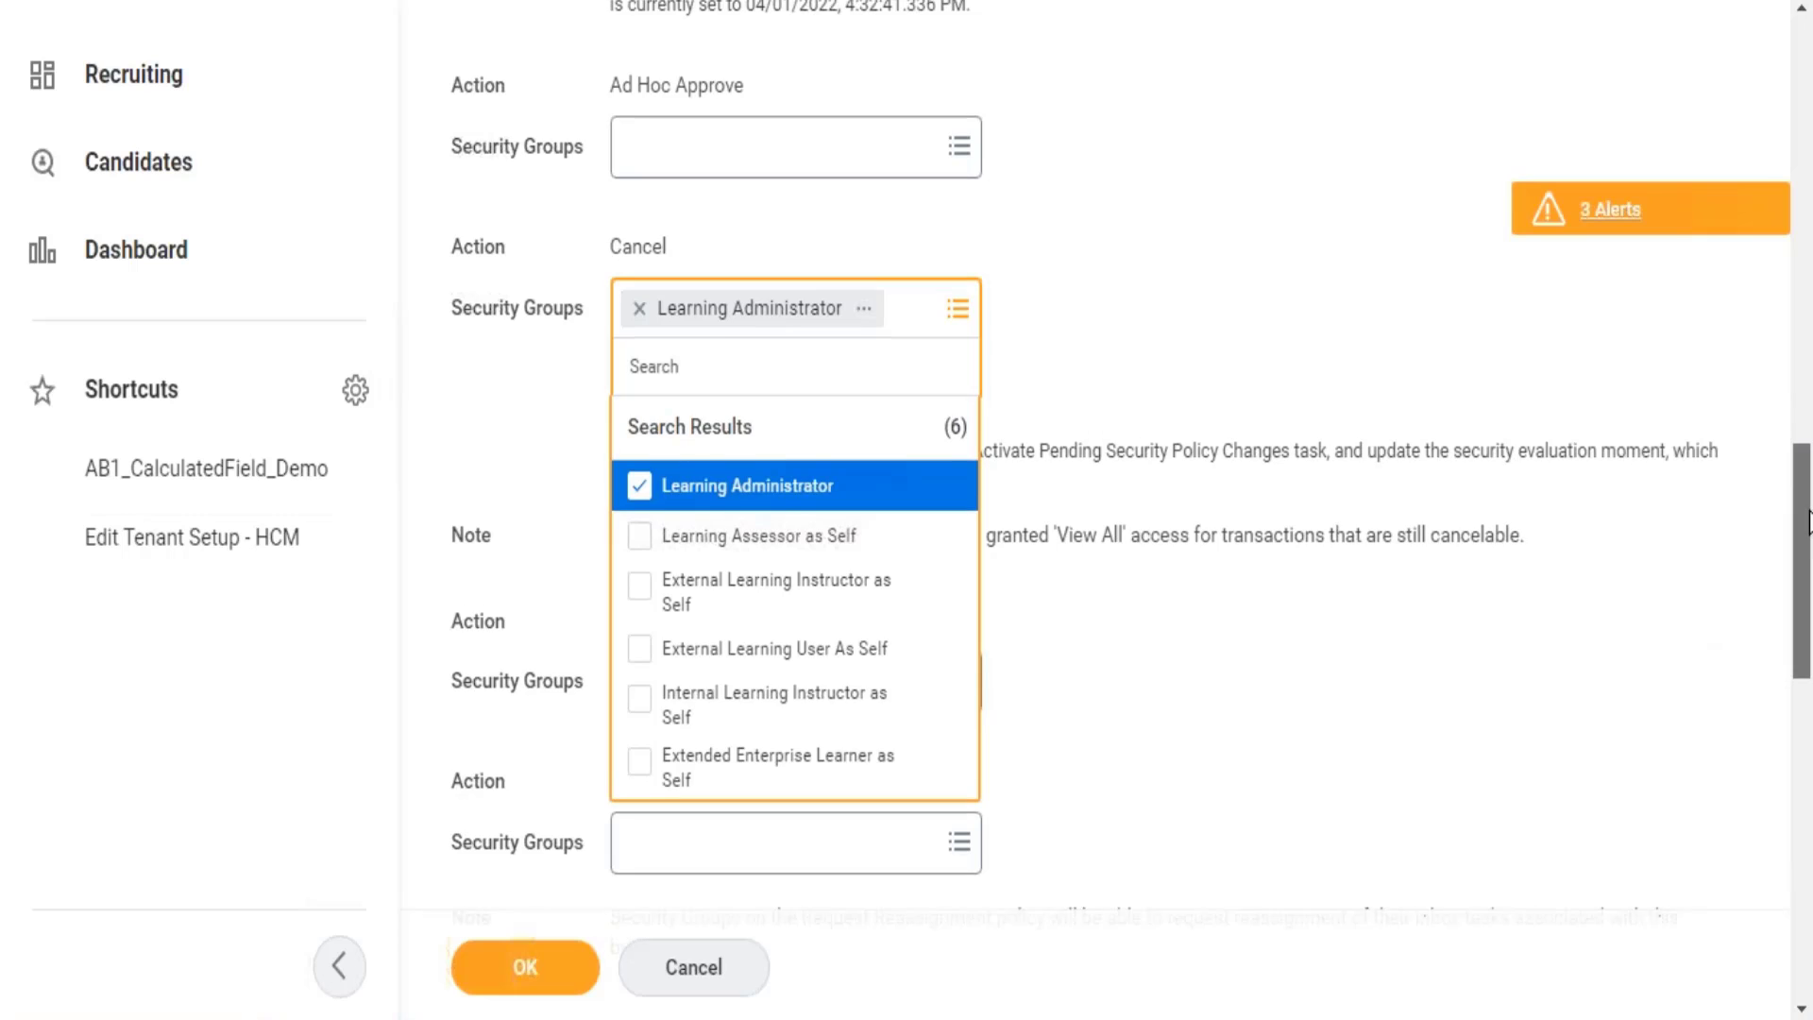
{"action": "scroll", "coordinate": [1809, 533], "scroll_direction": "up", "scroll_amount": 3}
{"action": "scroll", "coordinate": [1804, 567], "scroll_direction": "down", "scroll_amount": 4}
{"action": "scroll", "coordinate": [1804, 571], "scroll_direction": "down", "scroll_amount": 5}
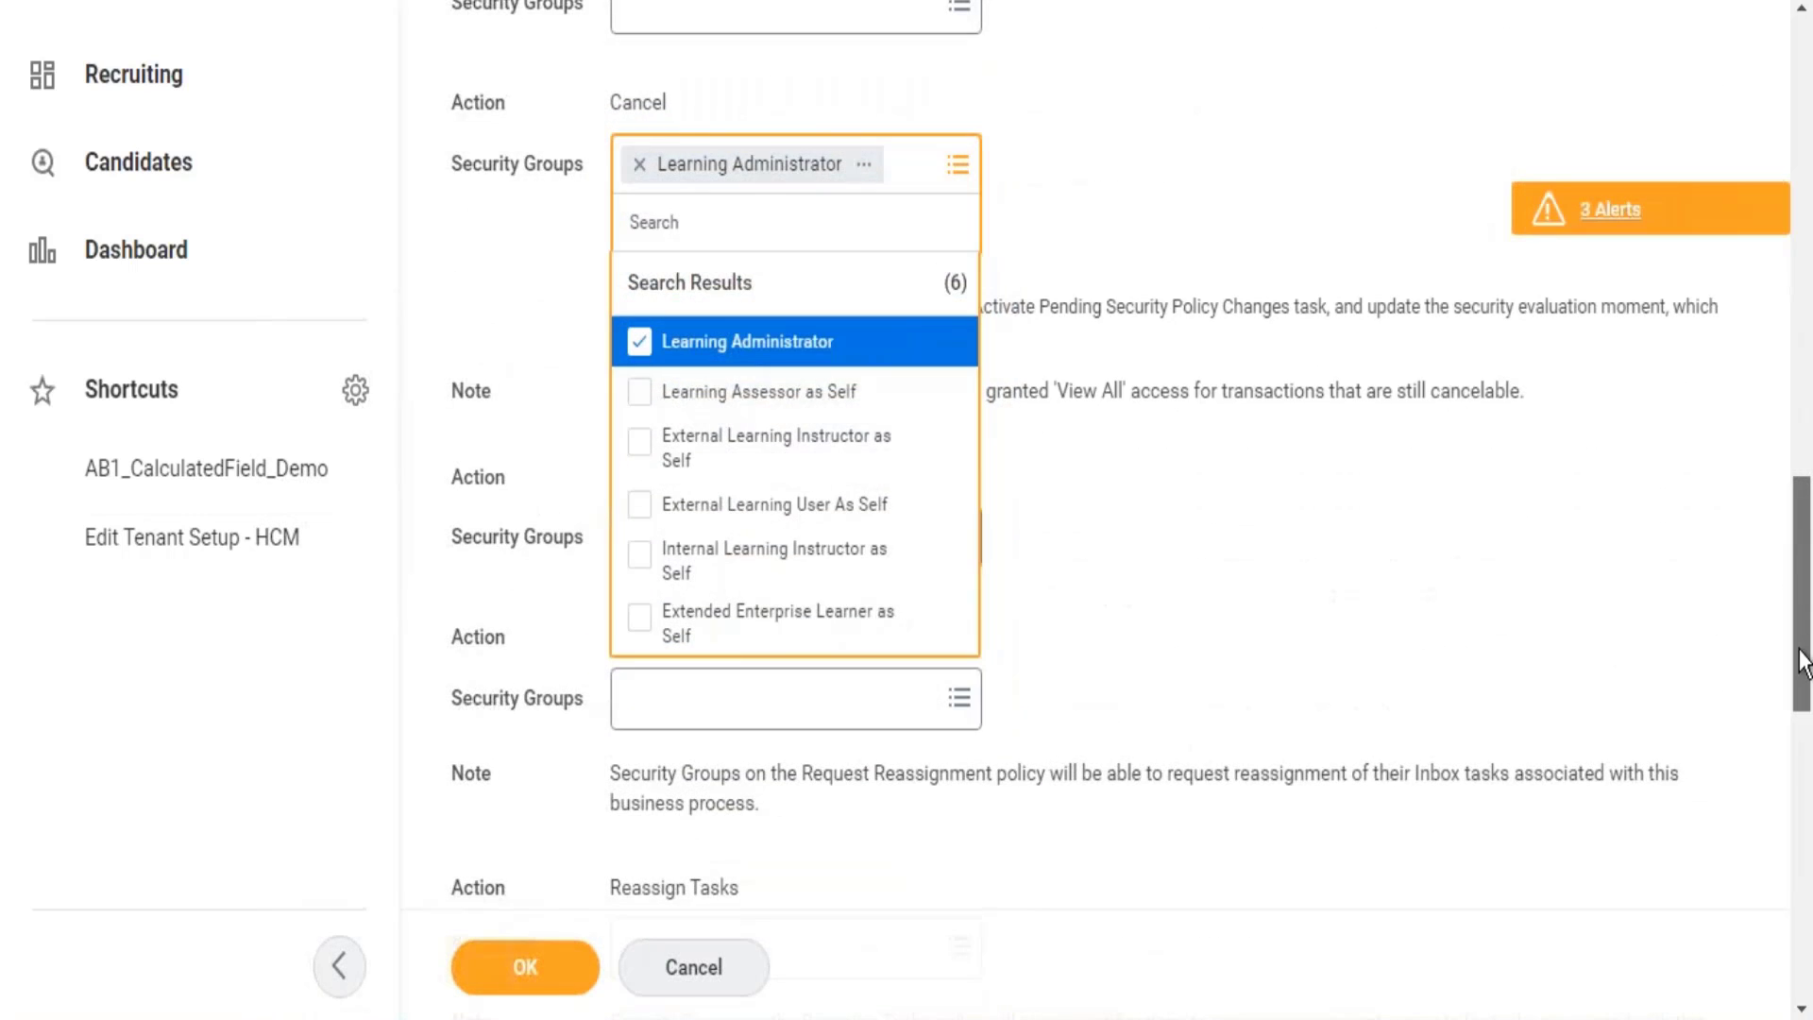
{"action": "scroll", "coordinate": [1800, 741], "scroll_direction": "down", "scroll_amount": 3}
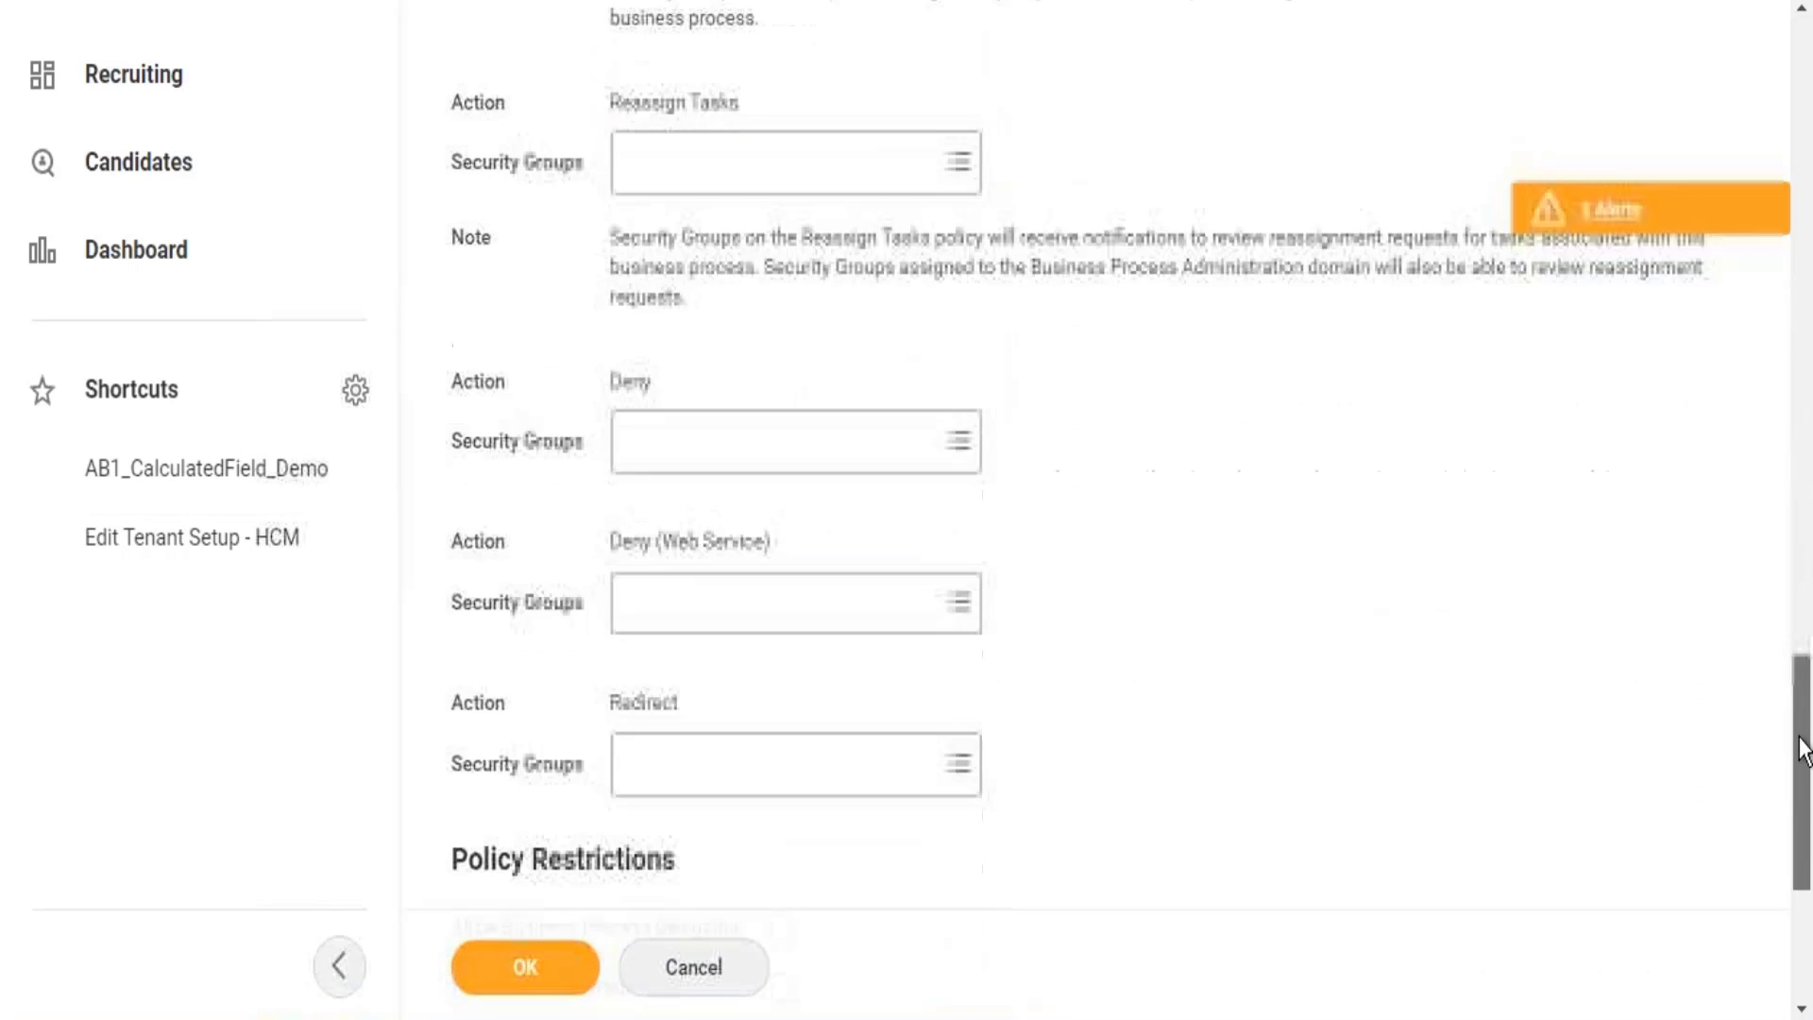
{"action": "scroll", "coordinate": [1799, 798], "scroll_direction": "down", "scroll_amount": 3}
{"action": "scroll", "coordinate": [1799, 529], "scroll_direction": "up", "scroll_amount": 8}
{"action": "scroll", "coordinate": [1799, 528], "scroll_direction": "up", "scroll_amount": 10}
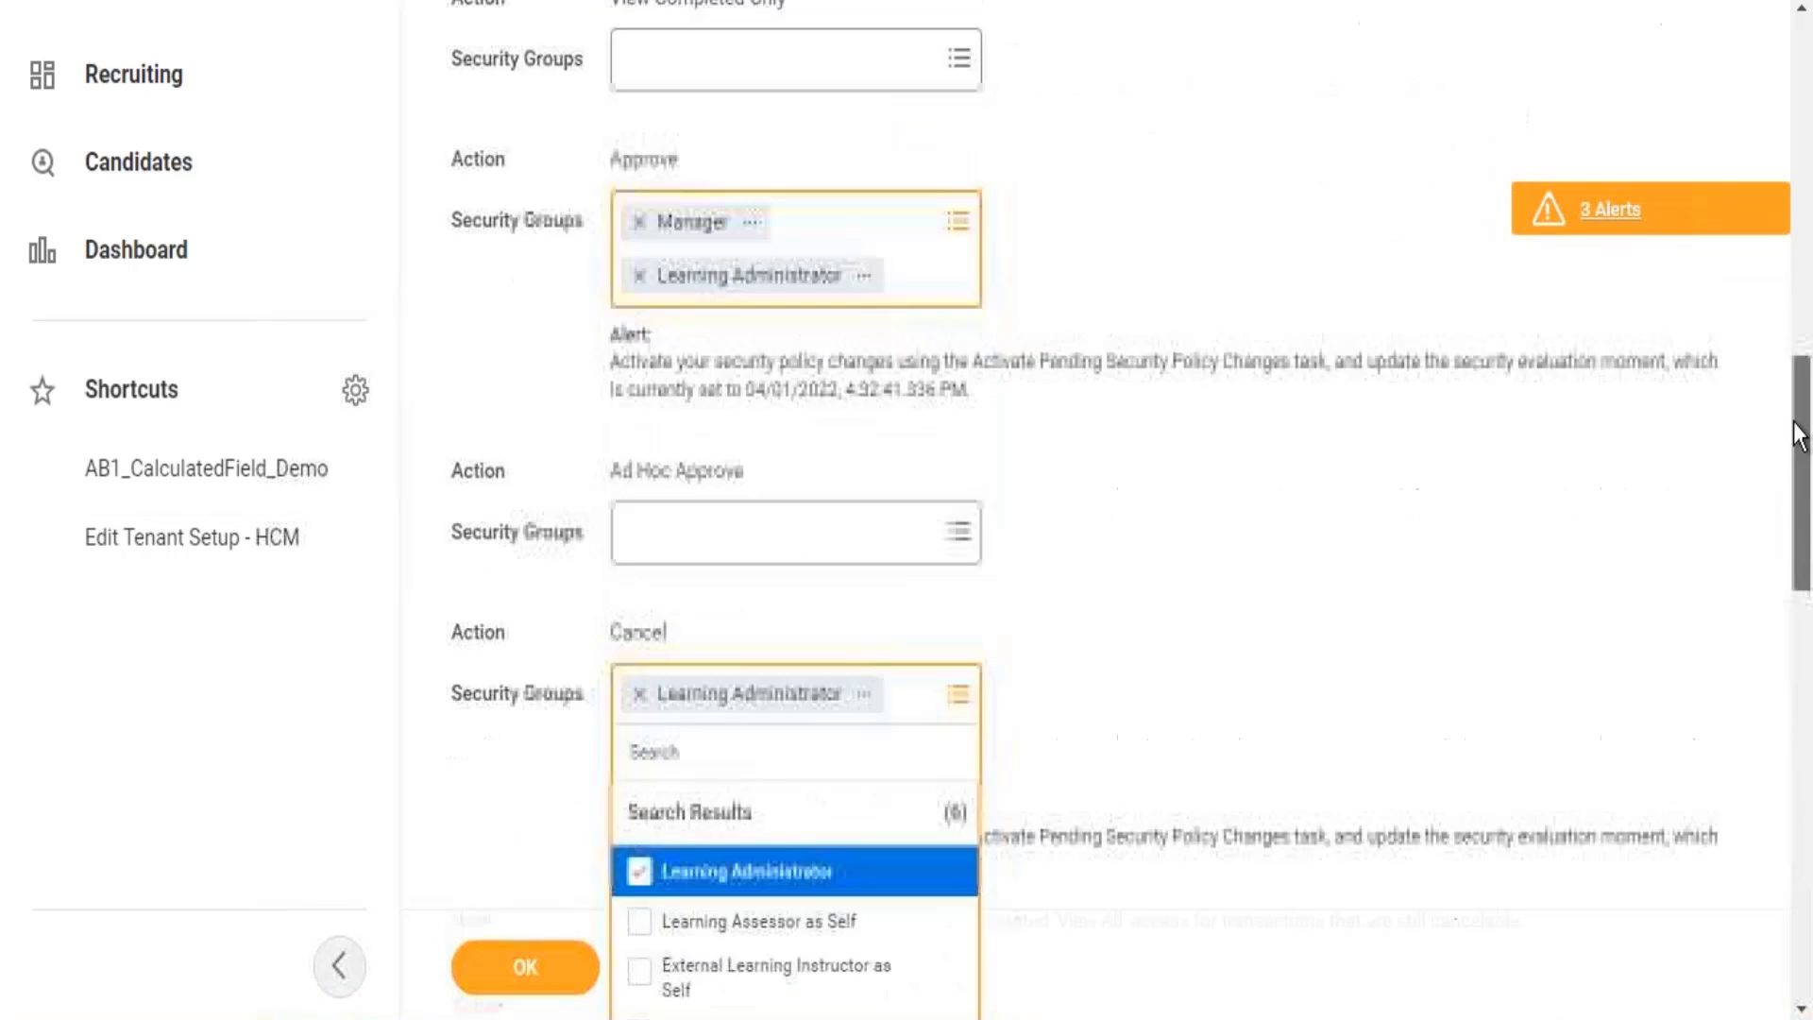
{"action": "scroll", "coordinate": [1792, 344], "scroll_direction": "down", "scroll_amount": 2}
{"action": "scroll", "coordinate": [1792, 340], "scroll_direction": "up", "scroll_amount": 5}
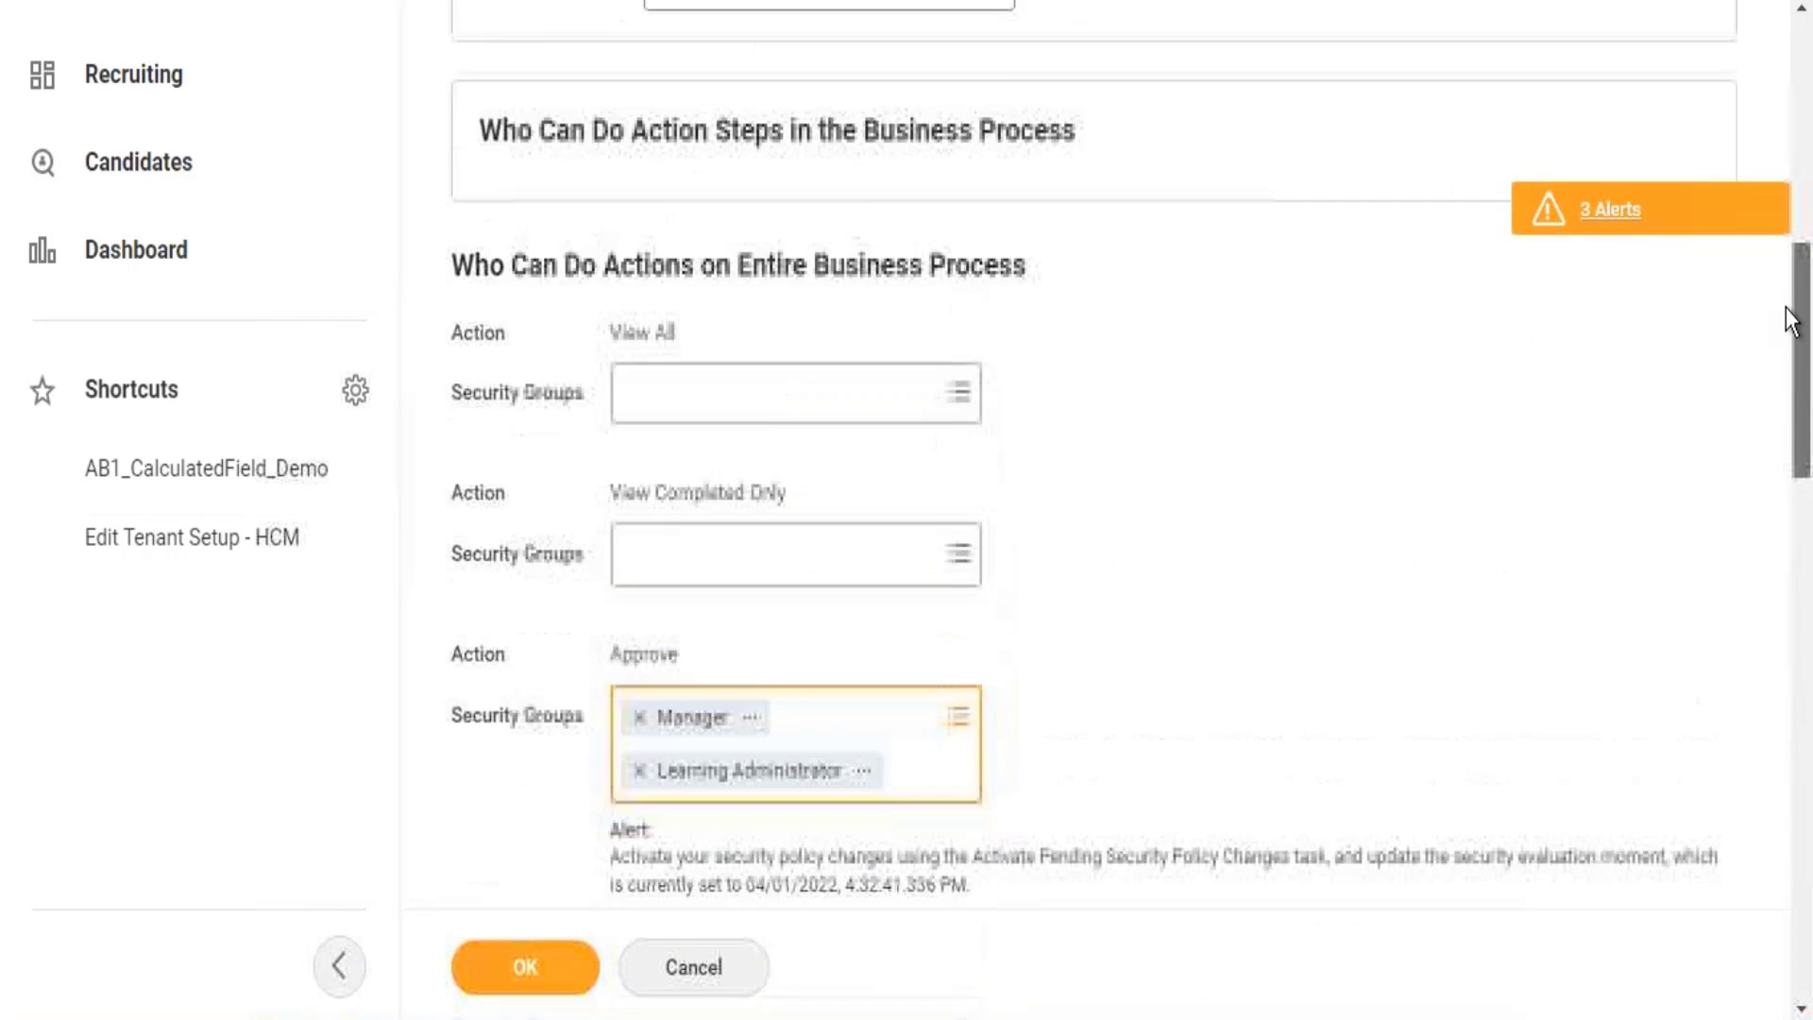
{"action": "scroll", "coordinate": [1783, 248], "scroll_direction": "up", "scroll_amount": 2}
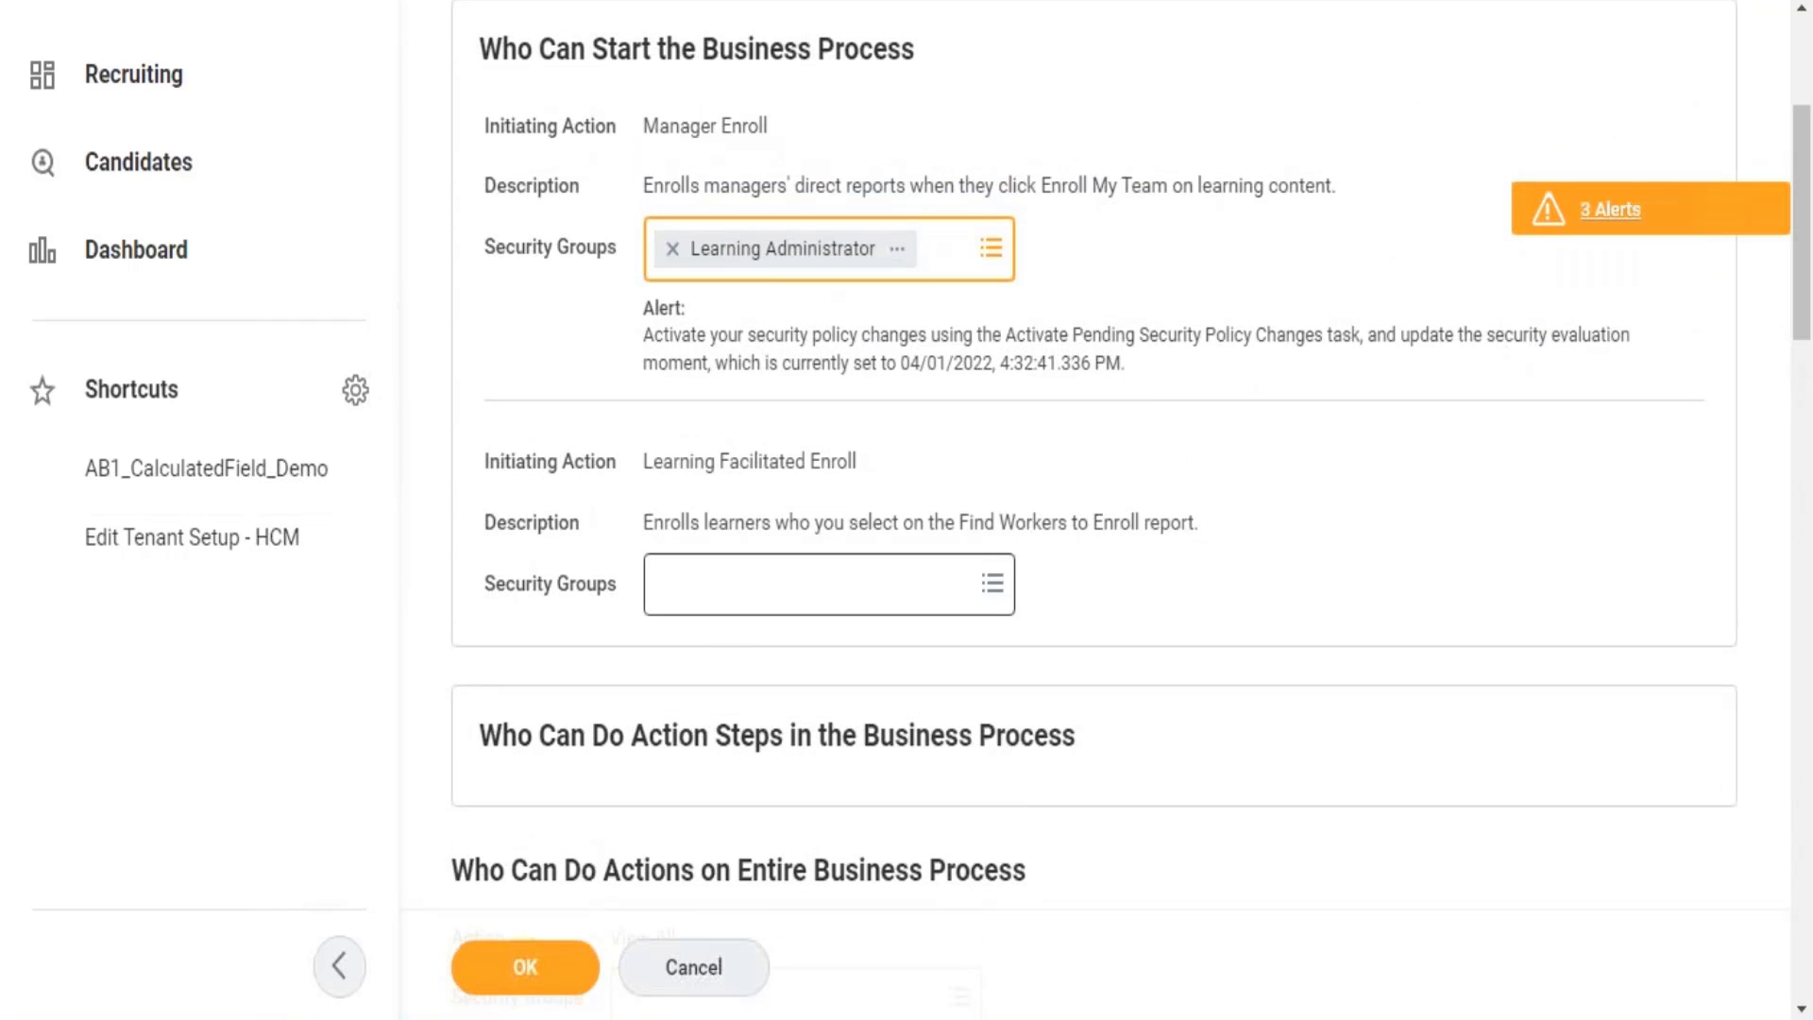
Save the Mass Enroll policy edits as pending changes and return to the read-only policy view.
{"action": "left_click", "coordinate": [529, 973]}
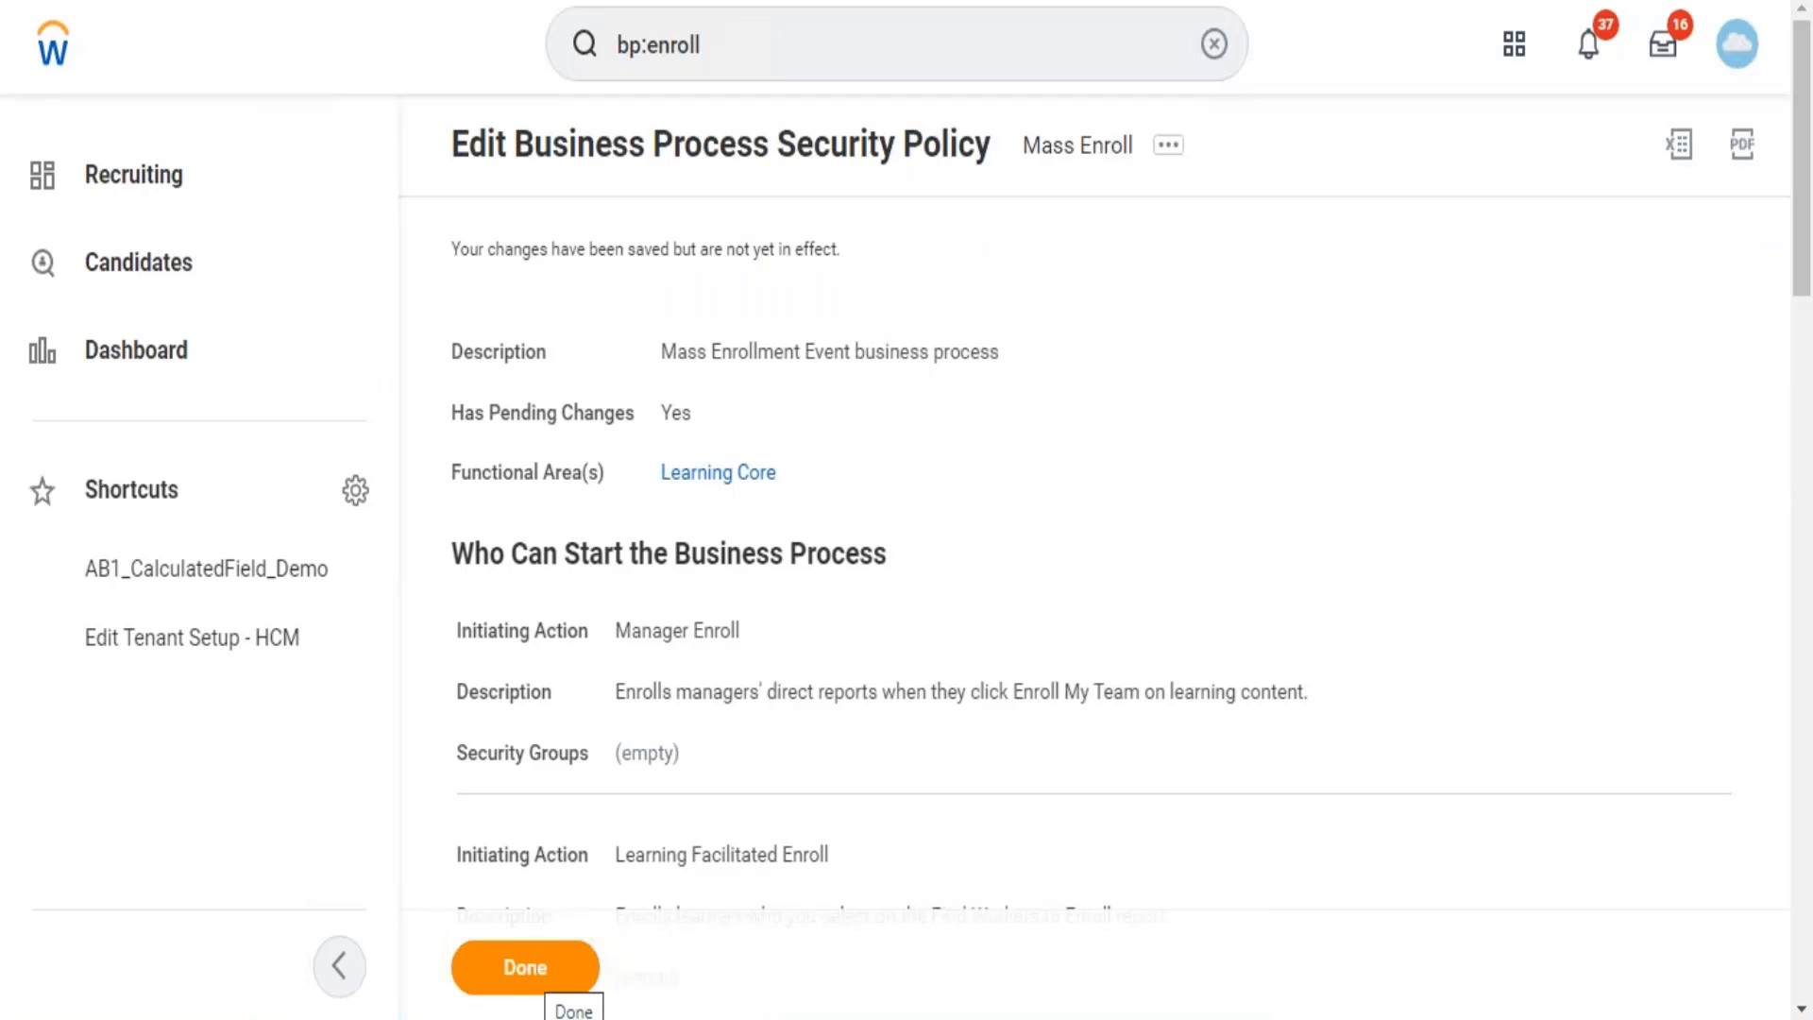
{"action": "left_click", "coordinate": [525, 967]}
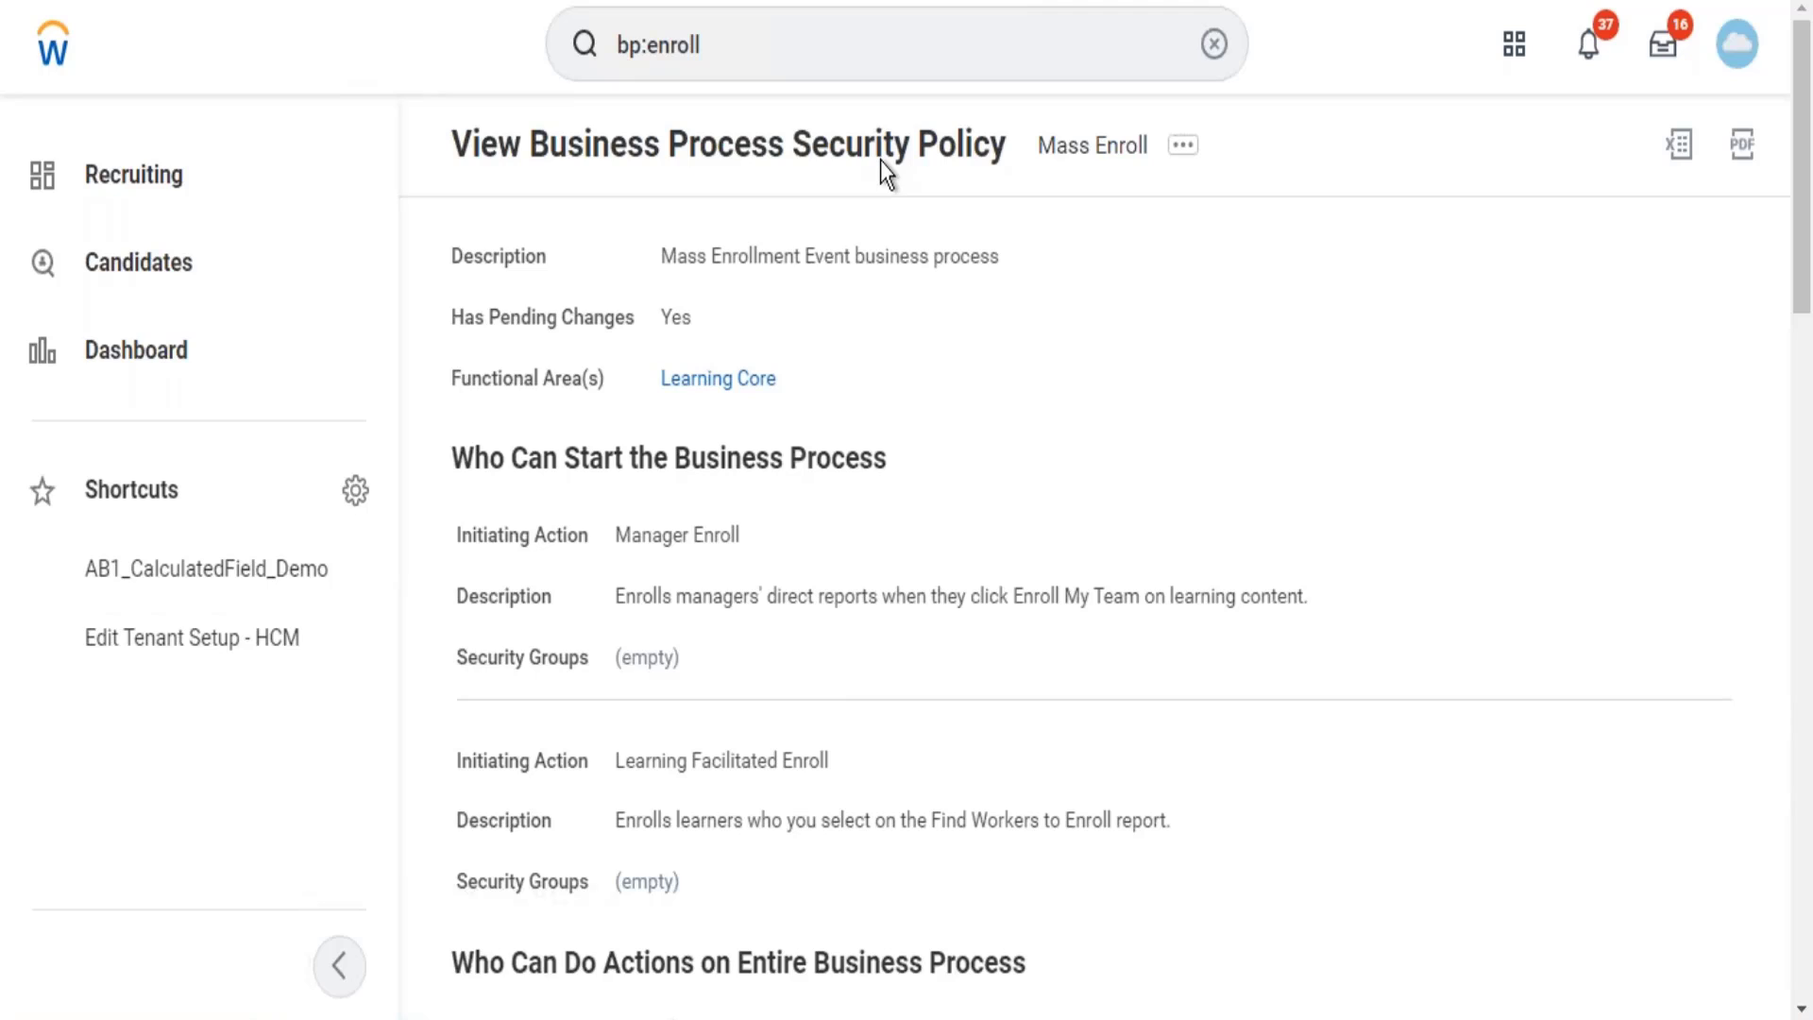
{"action": "left_click", "coordinate": [840, 48]}
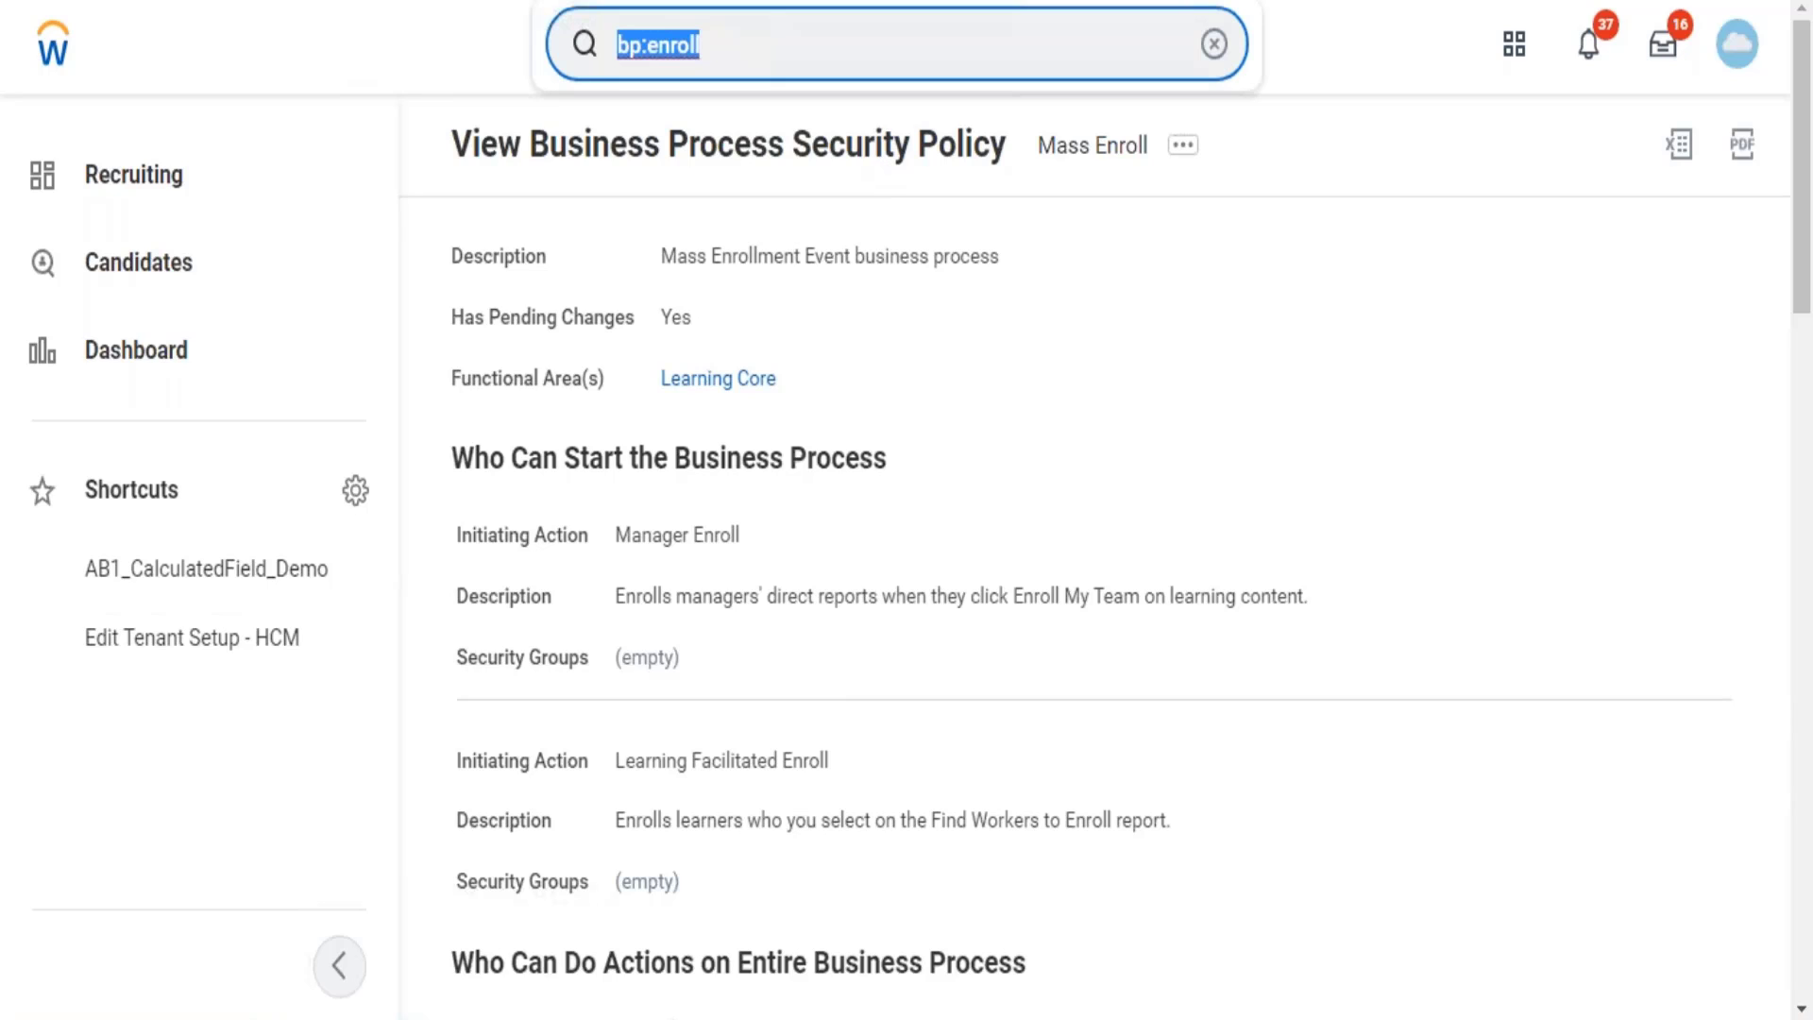
Search 'activate pending' and open the Activate Pending Security Policy Changes task.
{"action": "type", "text": "activat"}
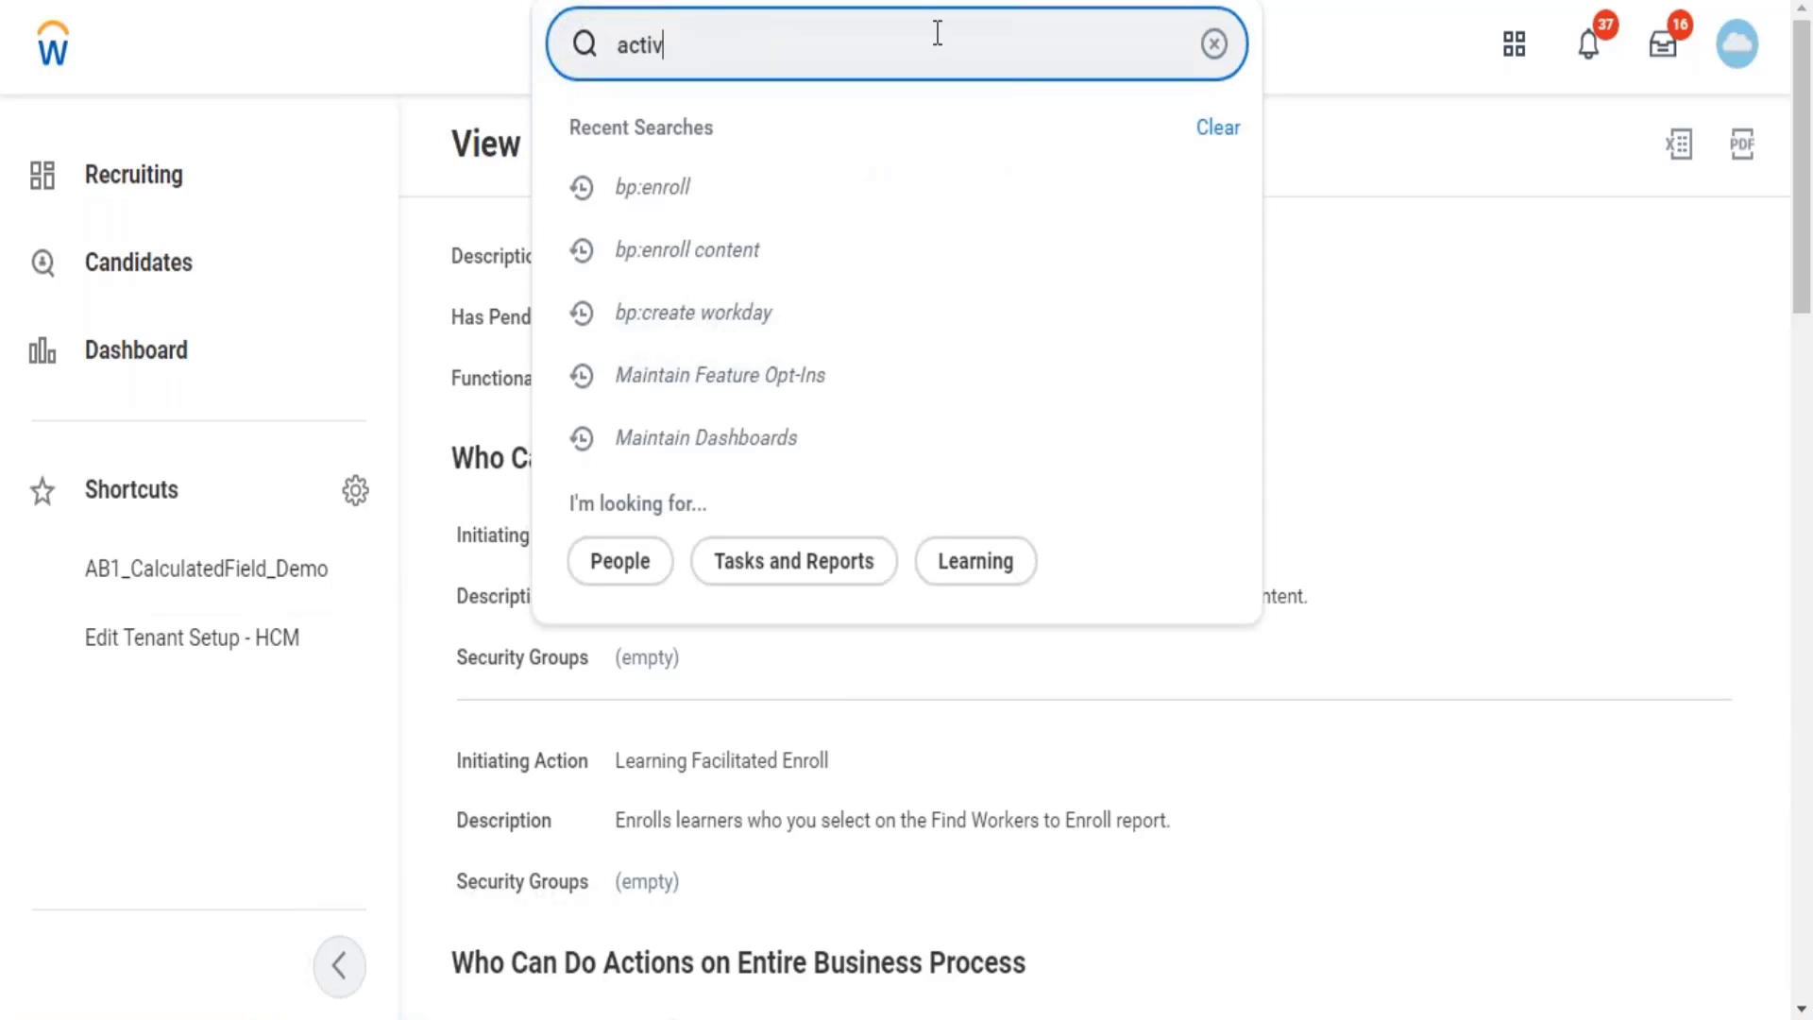
{"action": "left_click", "coordinate": [938, 33]}
{"action": "type", "text": "e"}
{"action": "key", "text": "BackSpace"}
{"action": "type", "text": "activate s"}
{"action": "key", "text": "BackSpace"}
{"action": "type", "text": "pendi"}
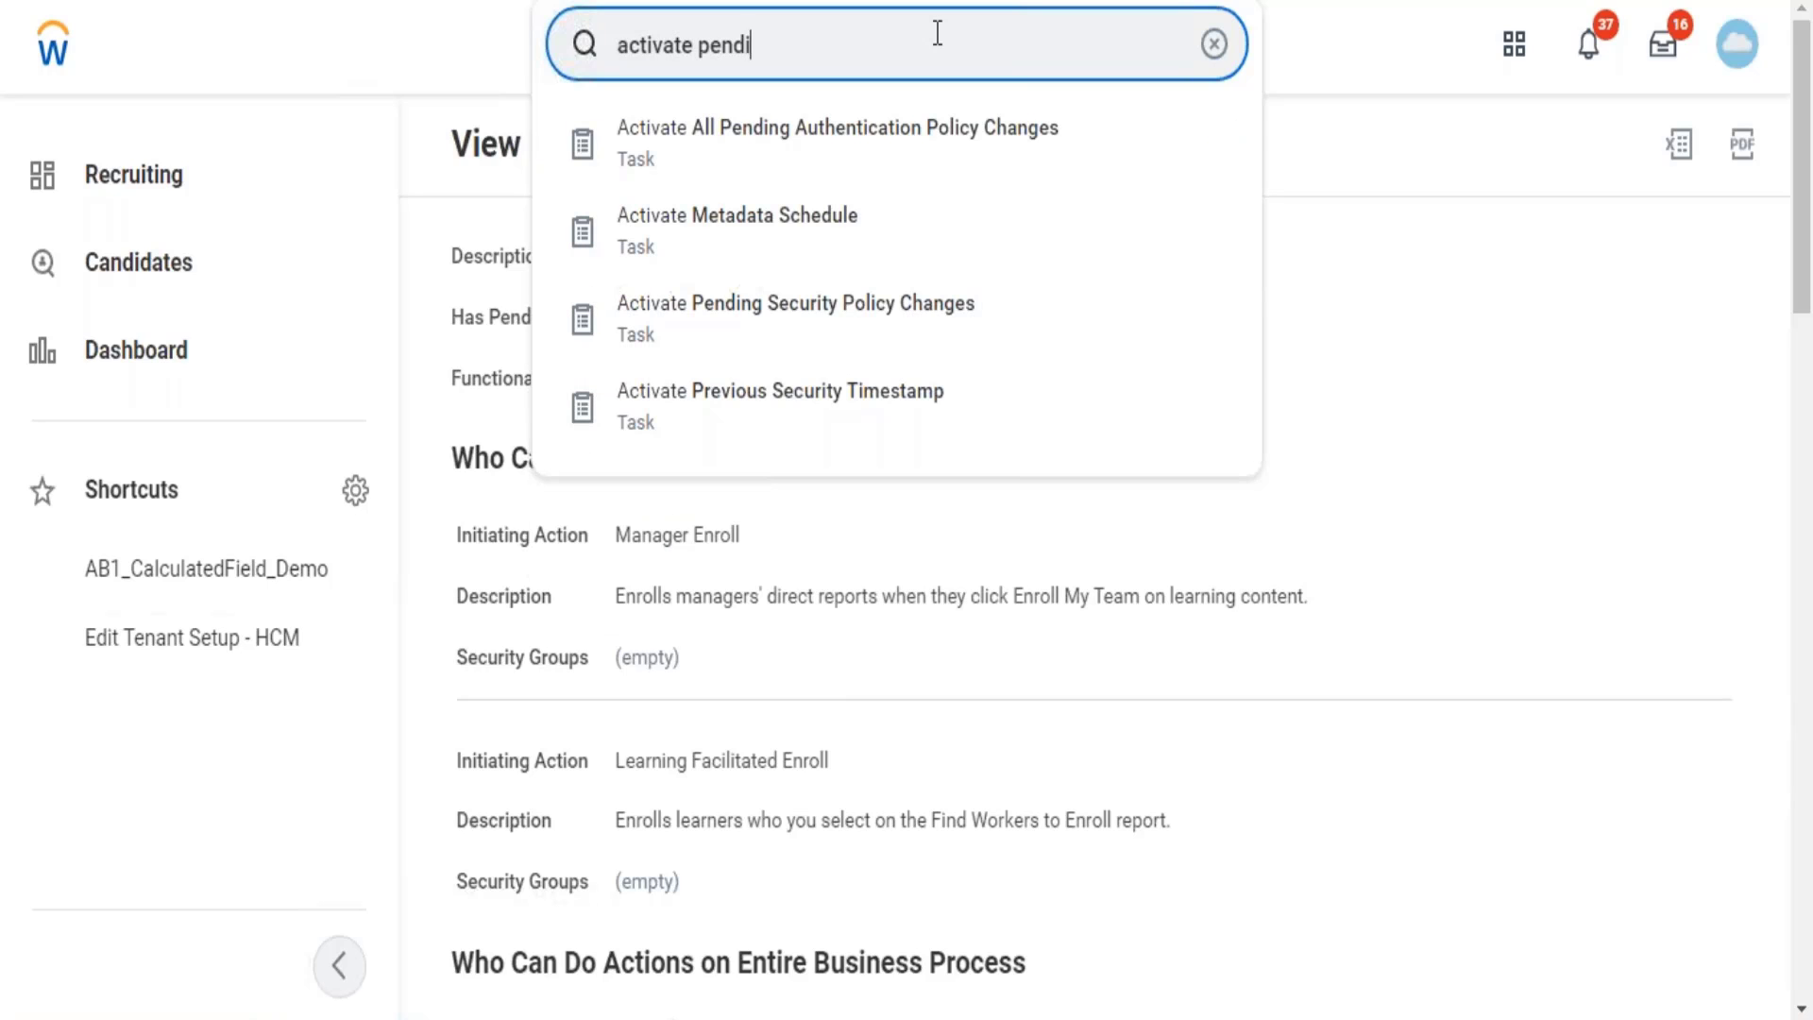
{"action": "type", "text": "ng"}
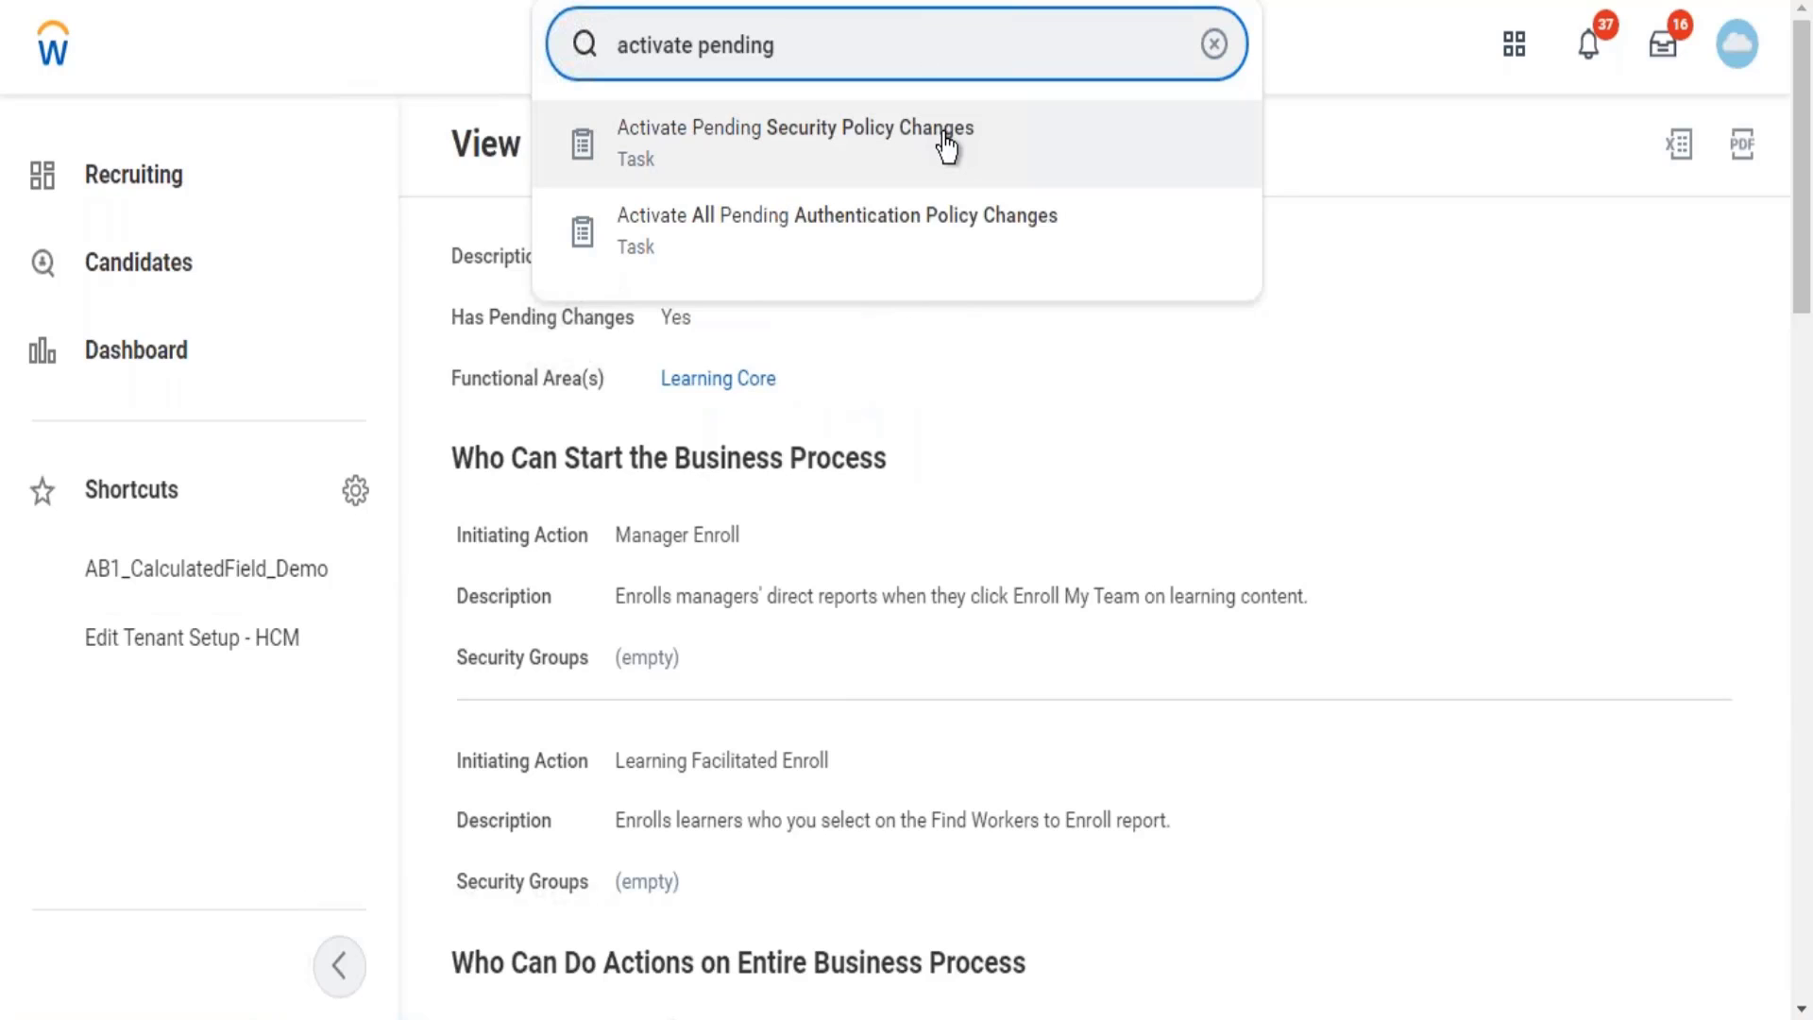
{"action": "left_click", "coordinate": [942, 144]}
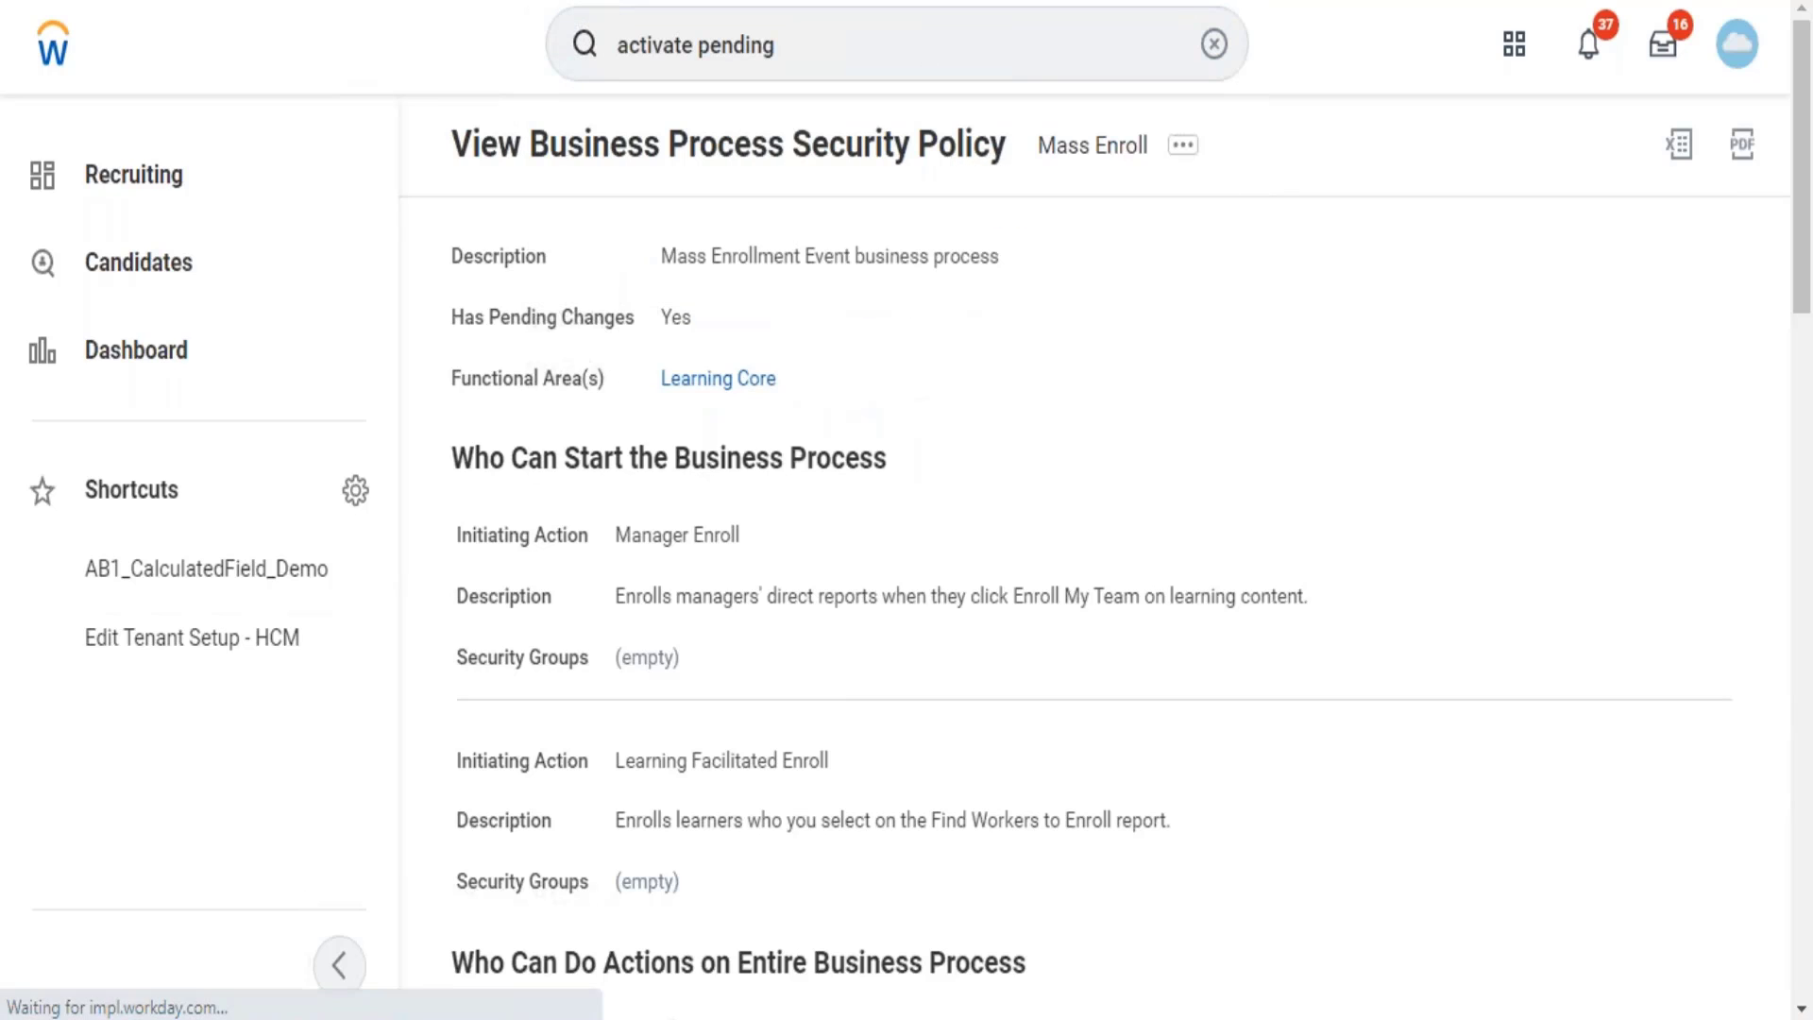
{"action": "left_click", "coordinate": [943, 569]}
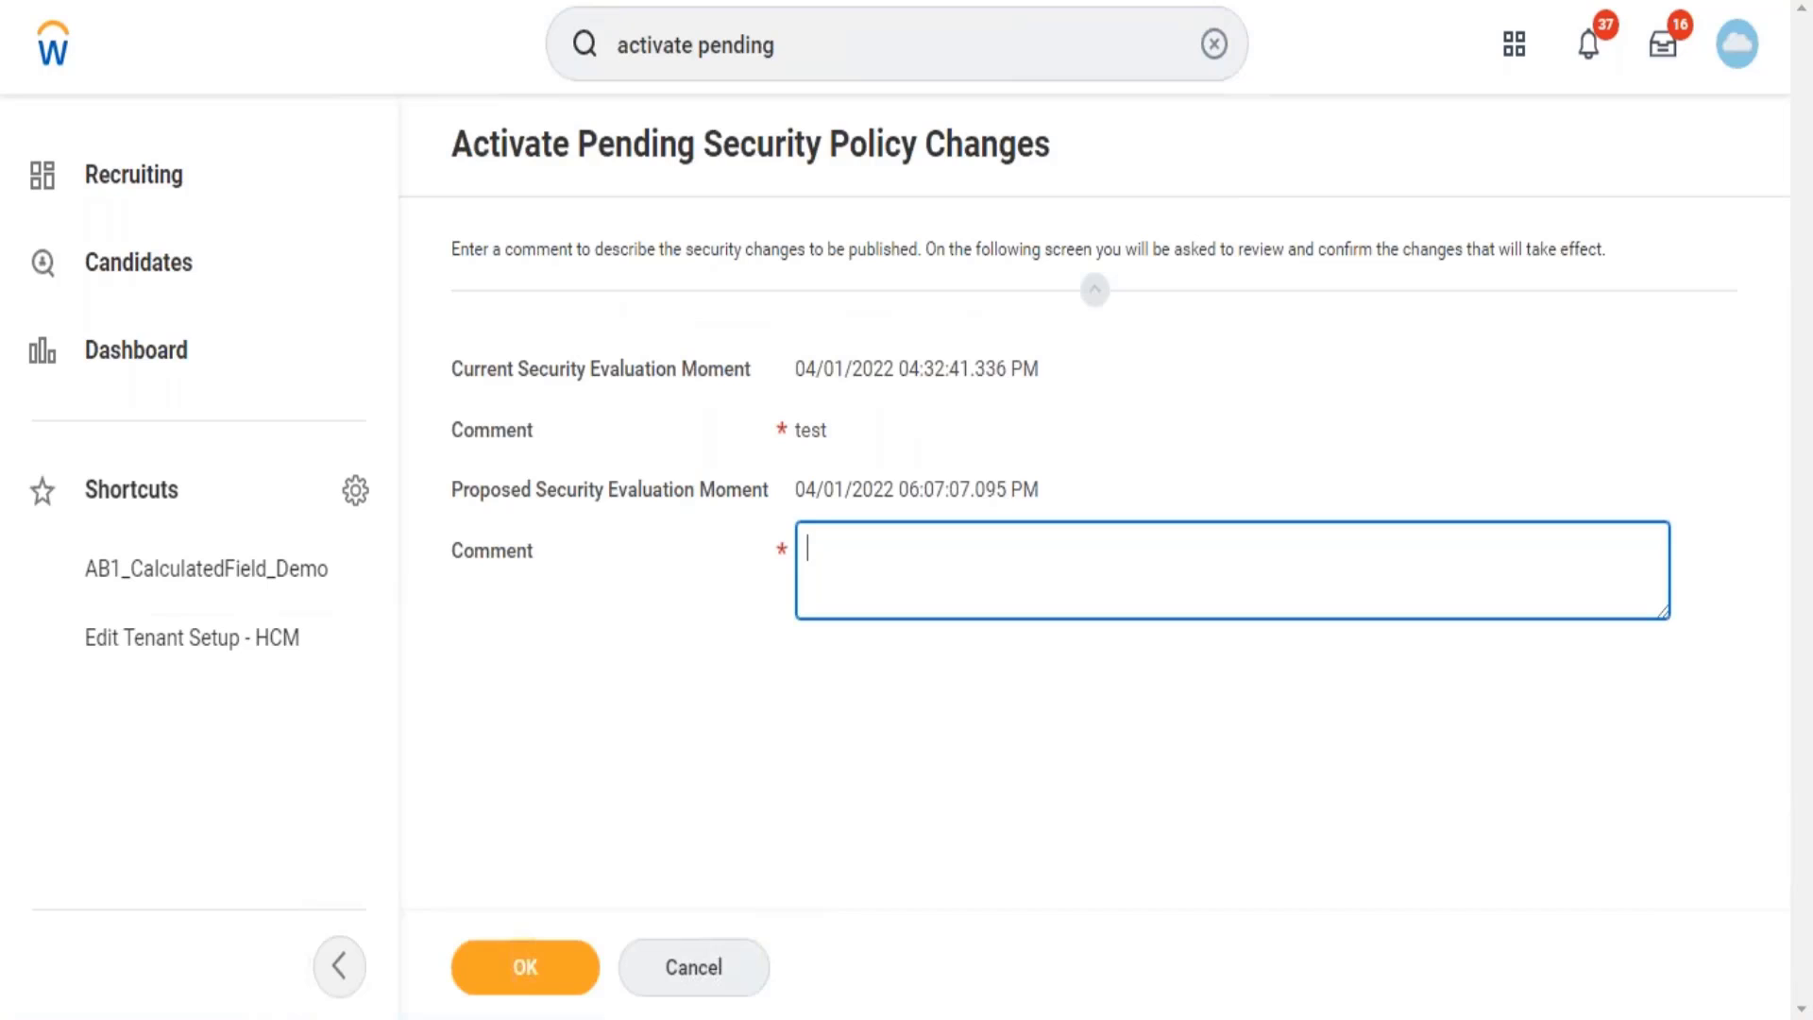
Enter the comment 'test' and continue to the review of the Mass Enroll policy change.
{"action": "type", "text": "test"}
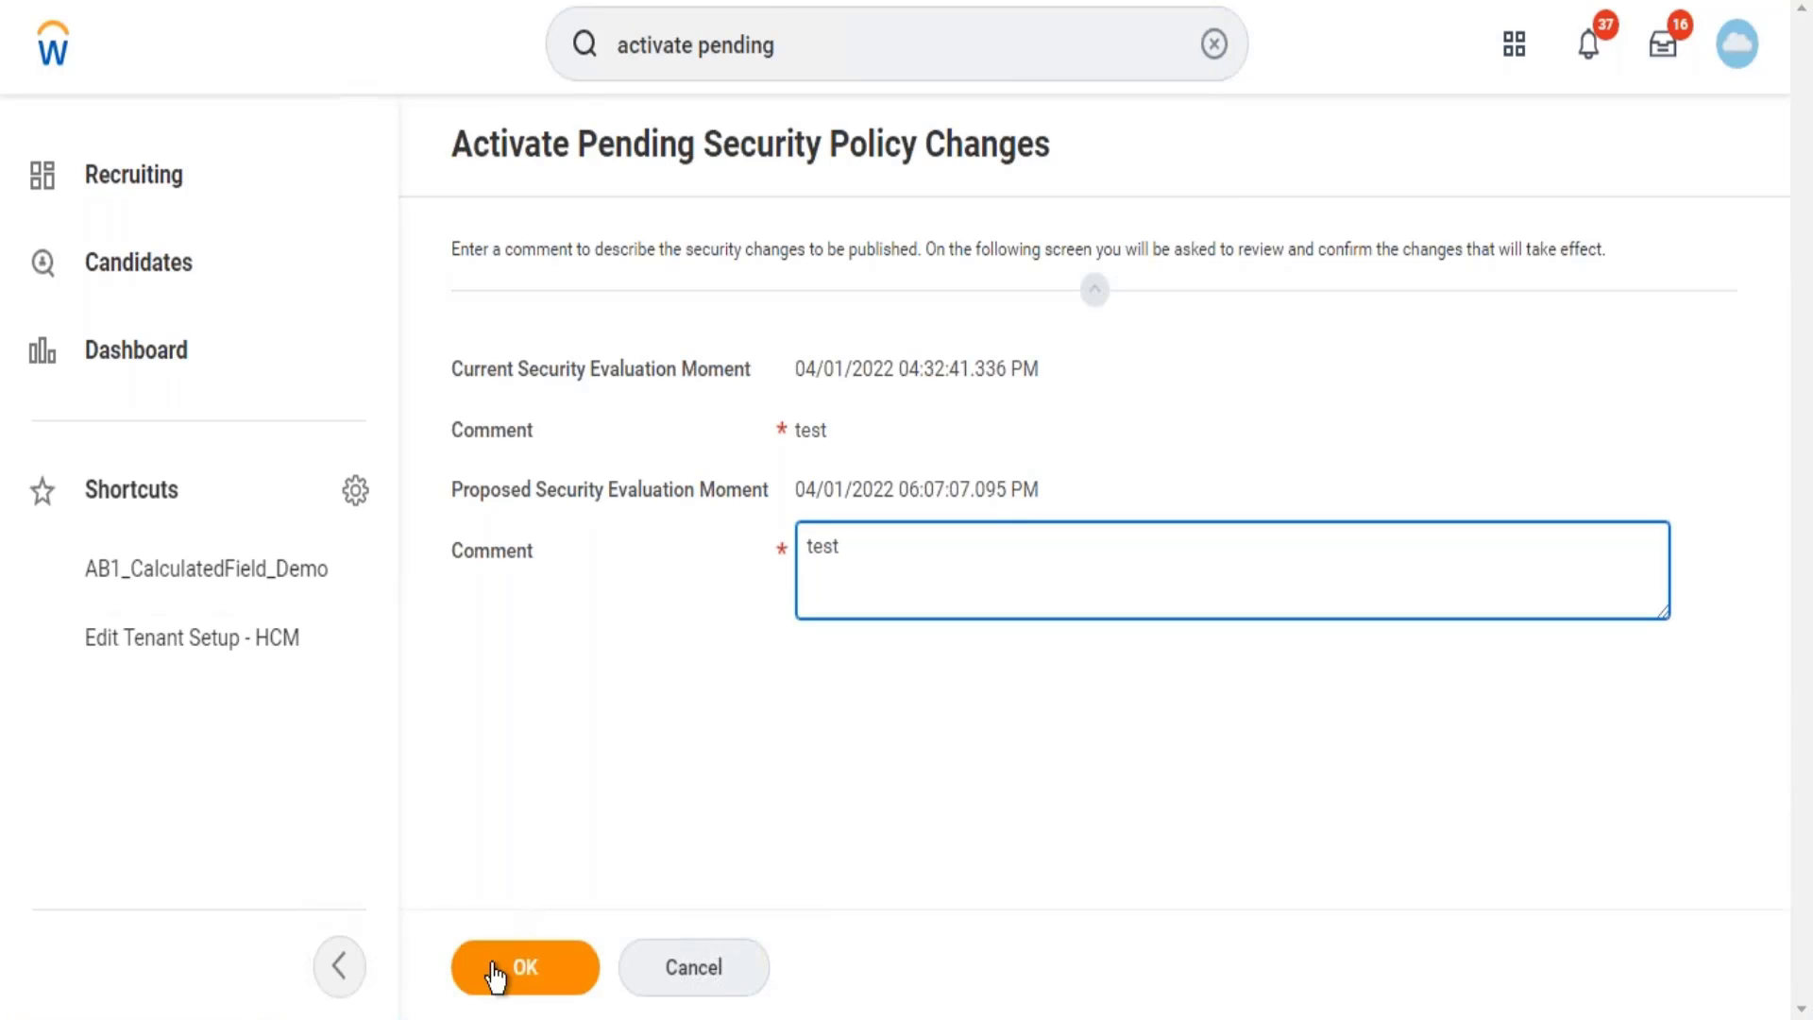
{"action": "left_click", "coordinate": [496, 978]}
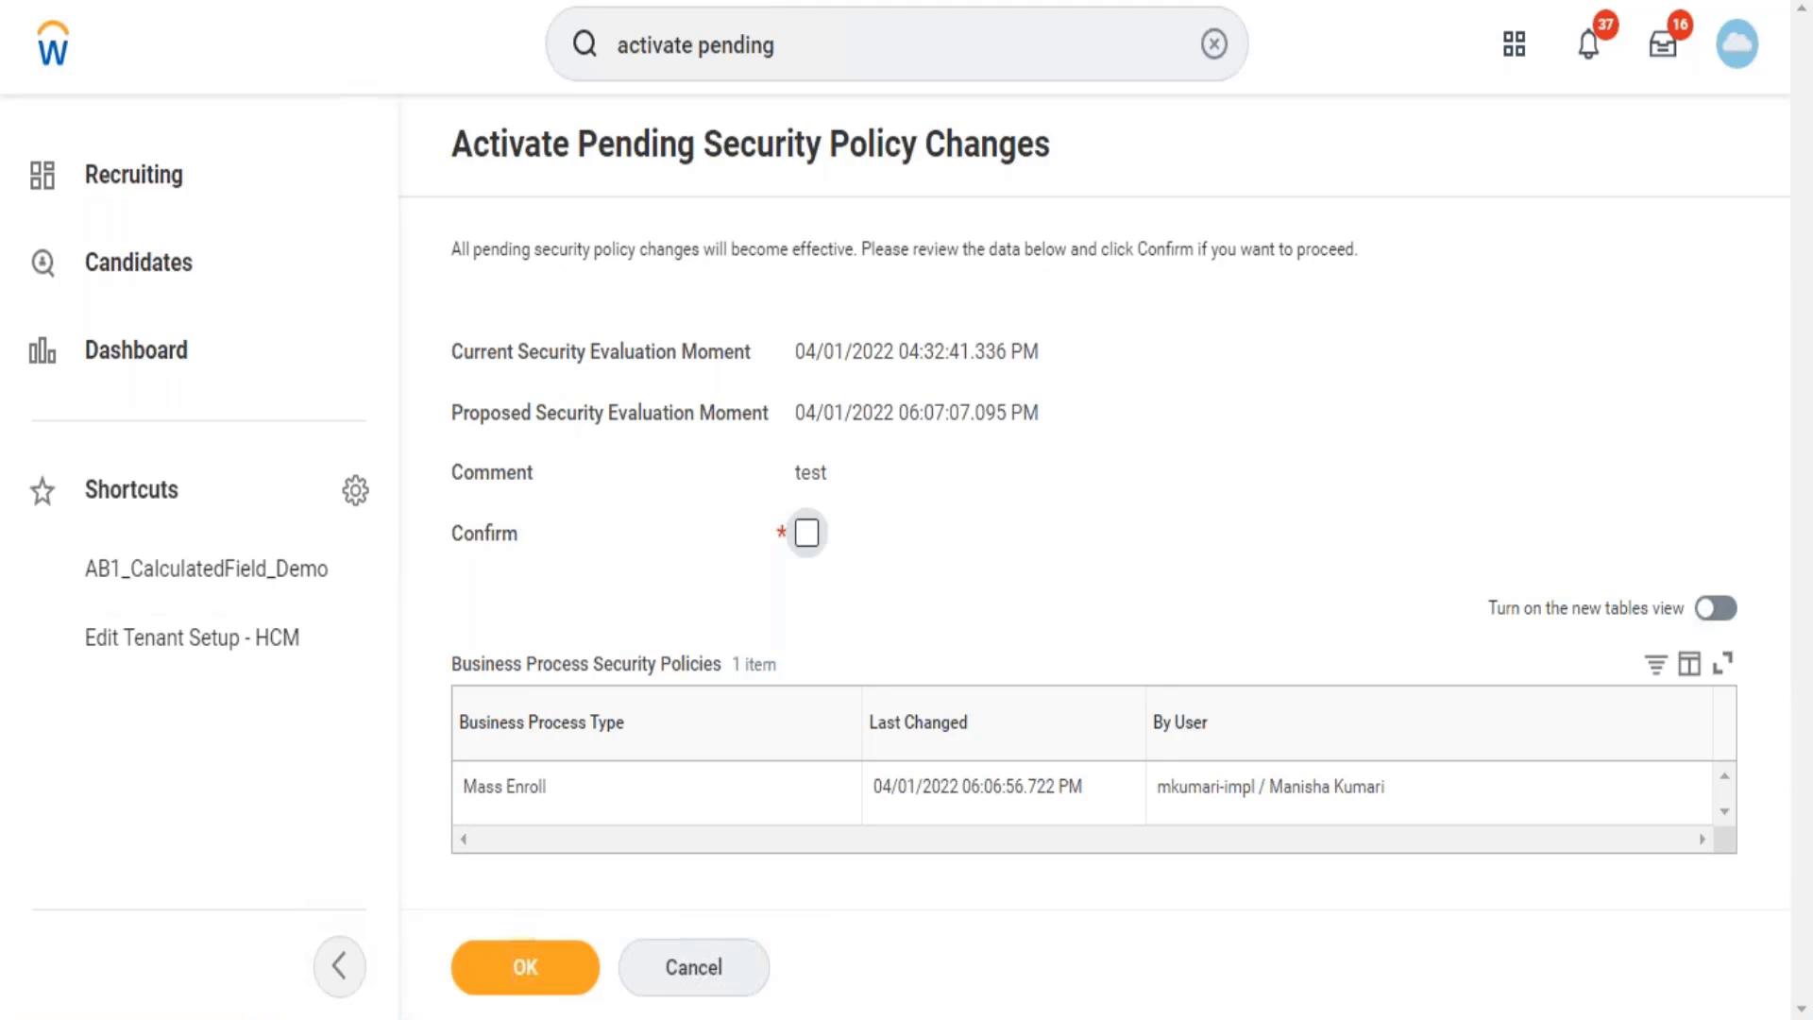
Confirm and activate the pending changes so the 04/01/2022 06:07:07.095 PM timestamp is active.
{"action": "left_click", "coordinate": [805, 529]}
{"action": "left_click", "coordinate": [555, 982]}
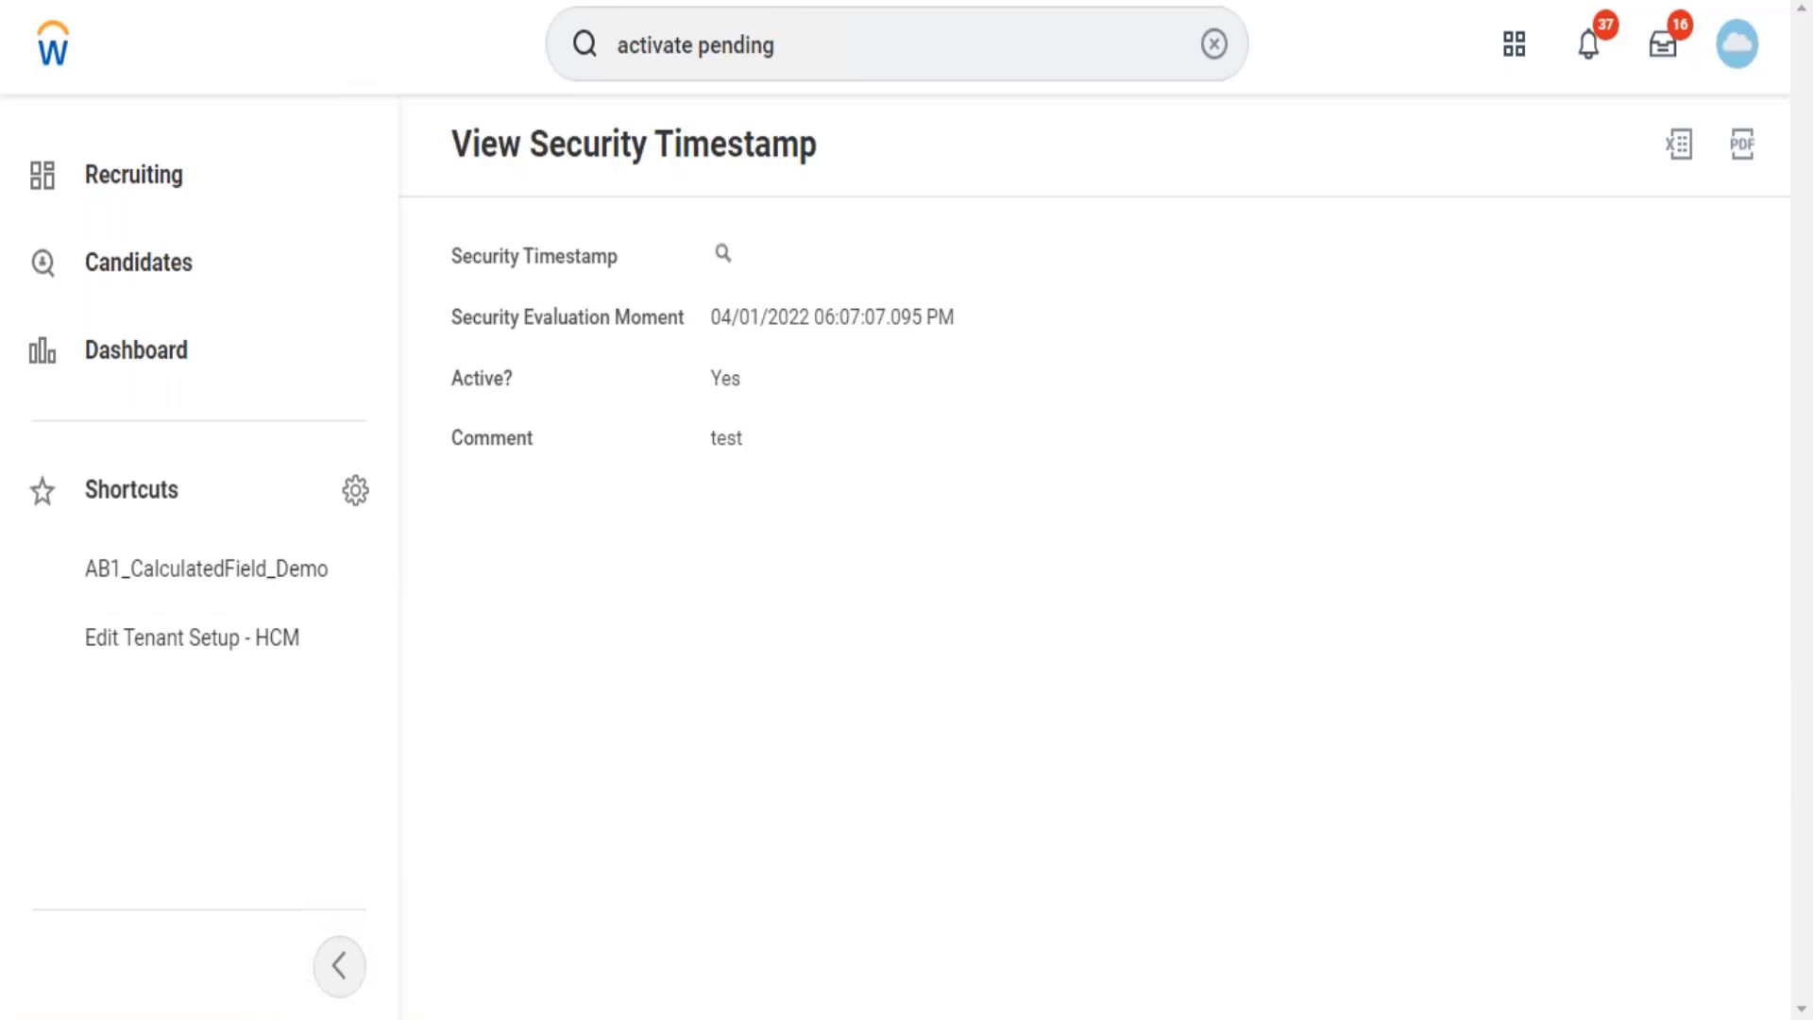
Clear the previous search and enter 'create course' in the global search.
{"action": "left_click", "coordinate": [1214, 45]}
{"action": "type", "text": "cre"}
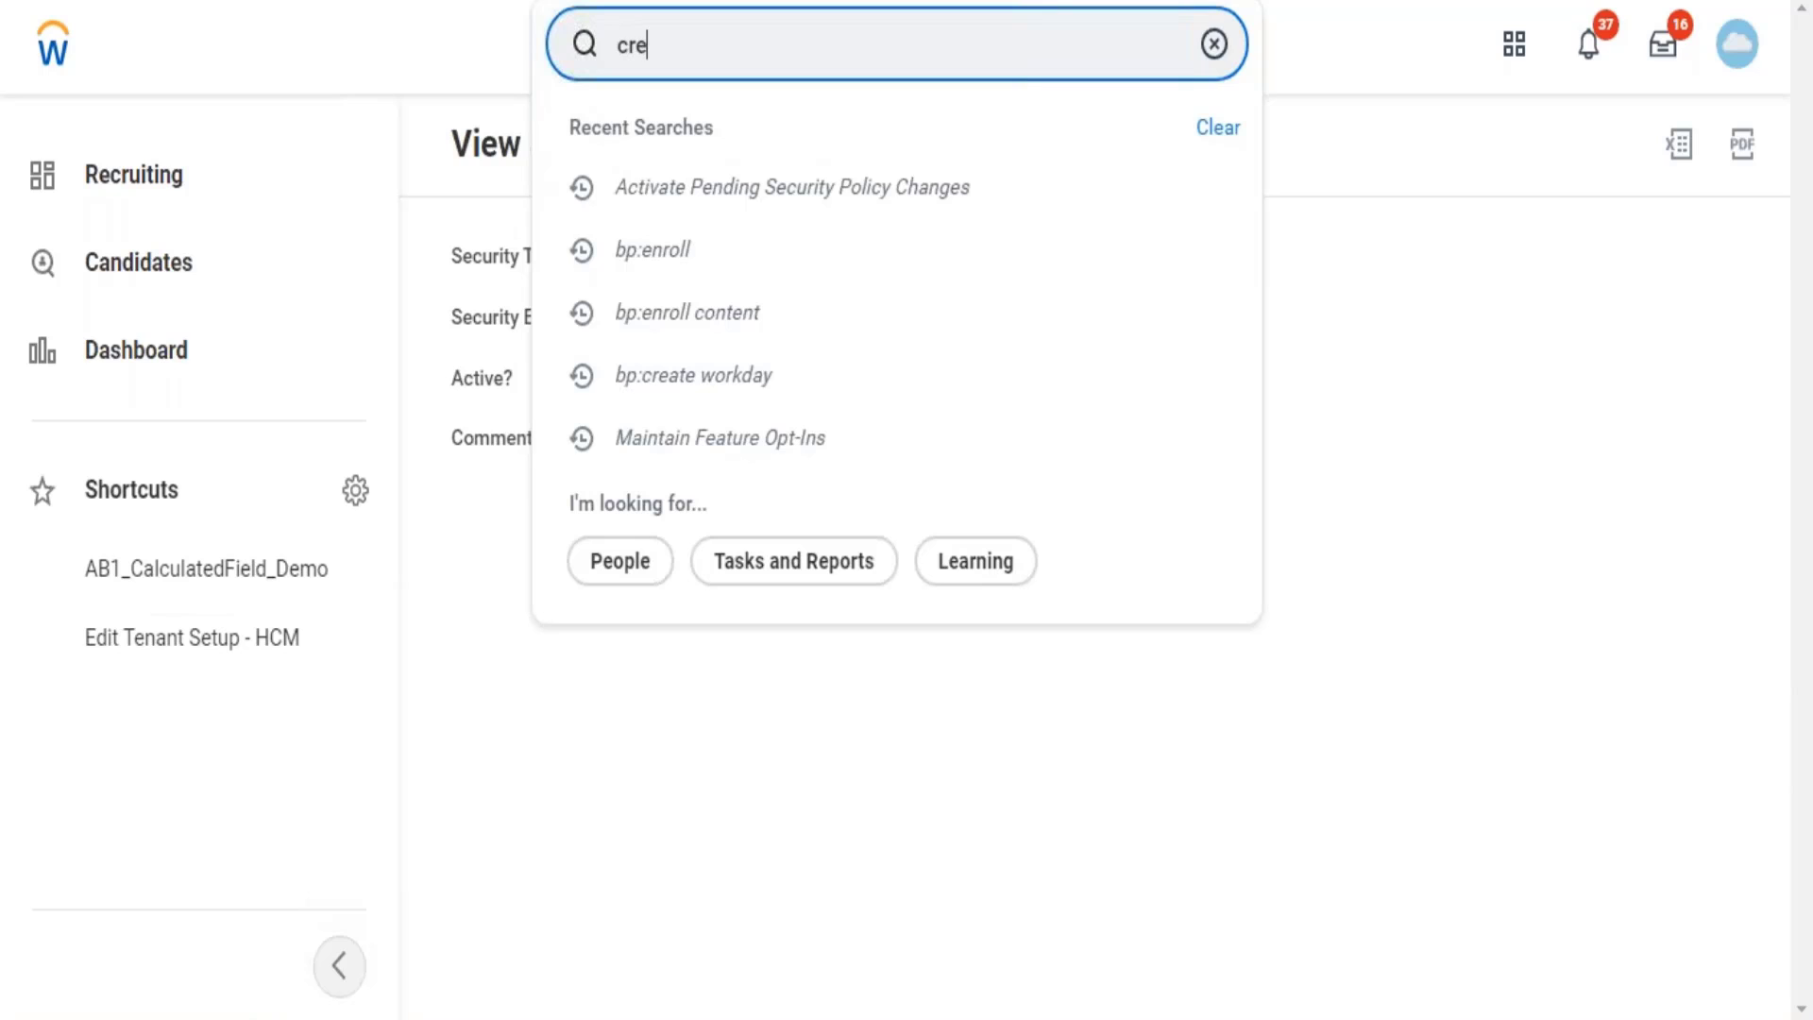
{"action": "type", "text": "ate course"}
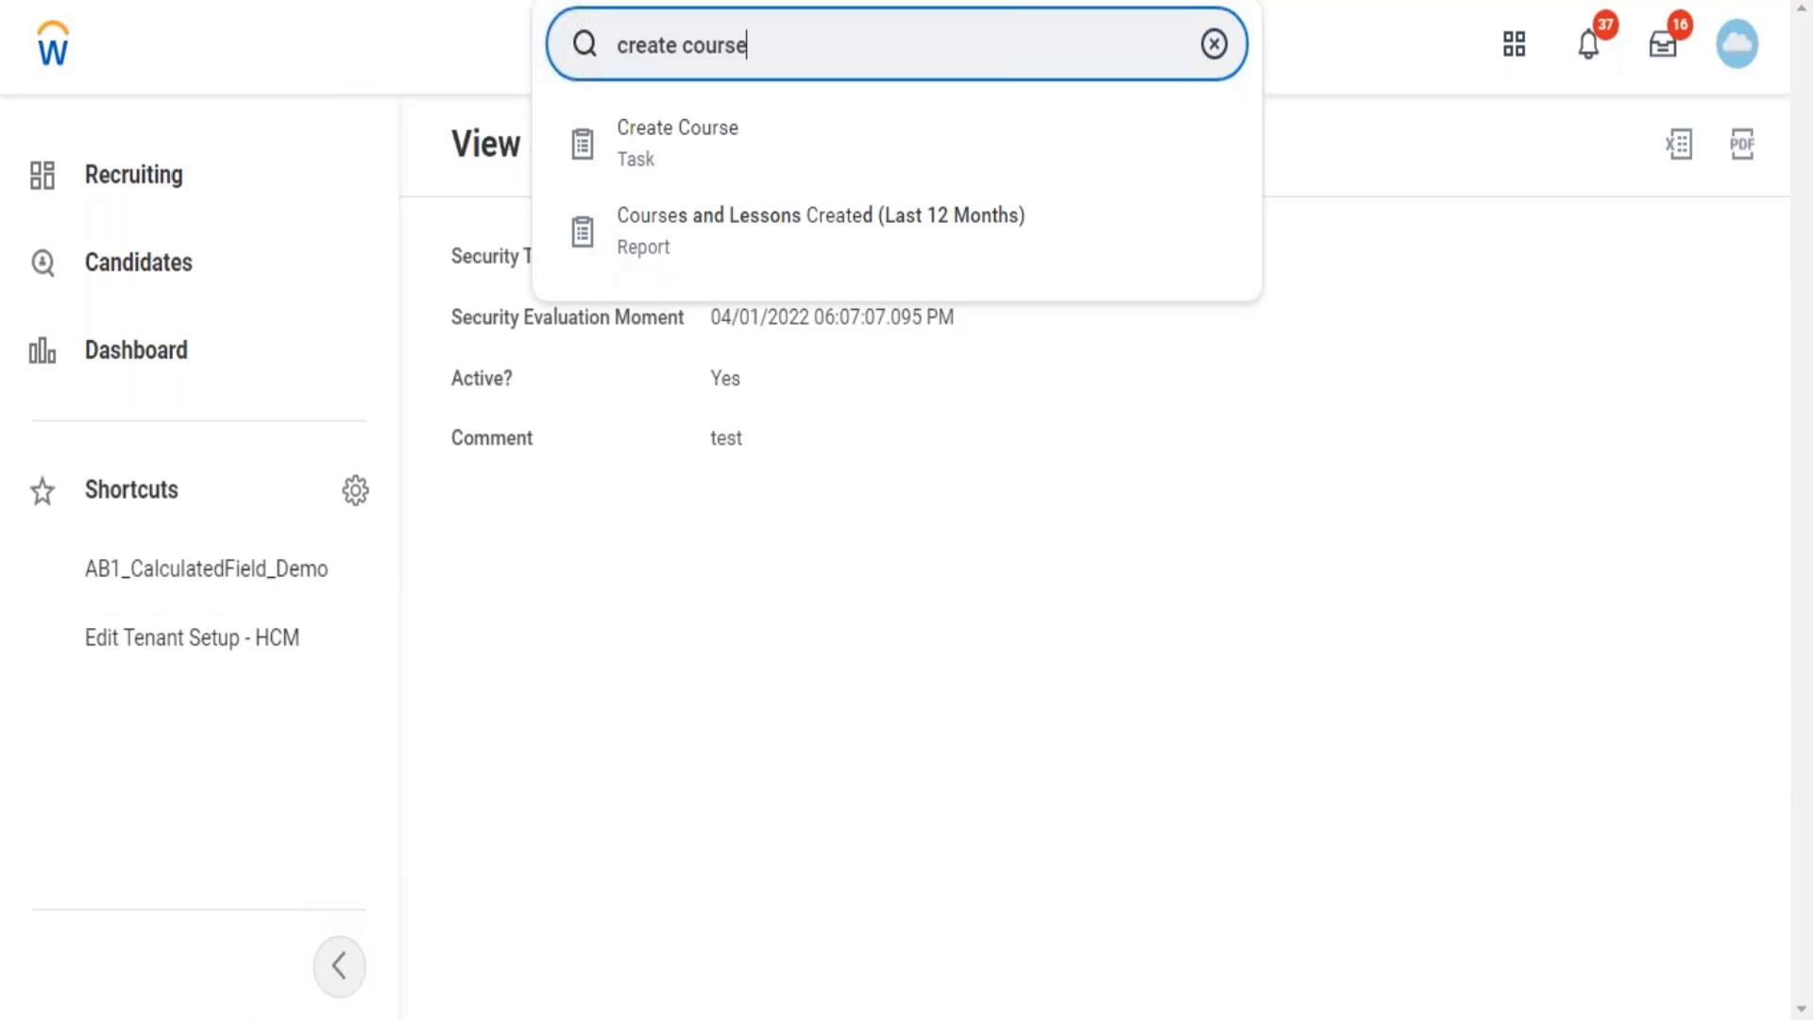
Delete the create course text from the global search field.
{"action": "key", "text": "BackSpace"}
{"action": "key", "text": "BackSpace"}
{"action": "key", "text": "BackSpace"}
{"action": "key", "text": "BackSpace"}
{"action": "key", "text": "BackSpace"}
{"action": "key", "text": "BackSpace"}
{"action": "key", "text": "BackSpace"}
{"action": "key", "text": "BackSpace"}
{"action": "key", "text": "BackSpace"}
{"action": "key", "text": "BackSpace"}
{"action": "key", "text": "BackSpace"}
{"action": "key", "text": "BackSpace"}
{"action": "key", "text": "BackSpace"}
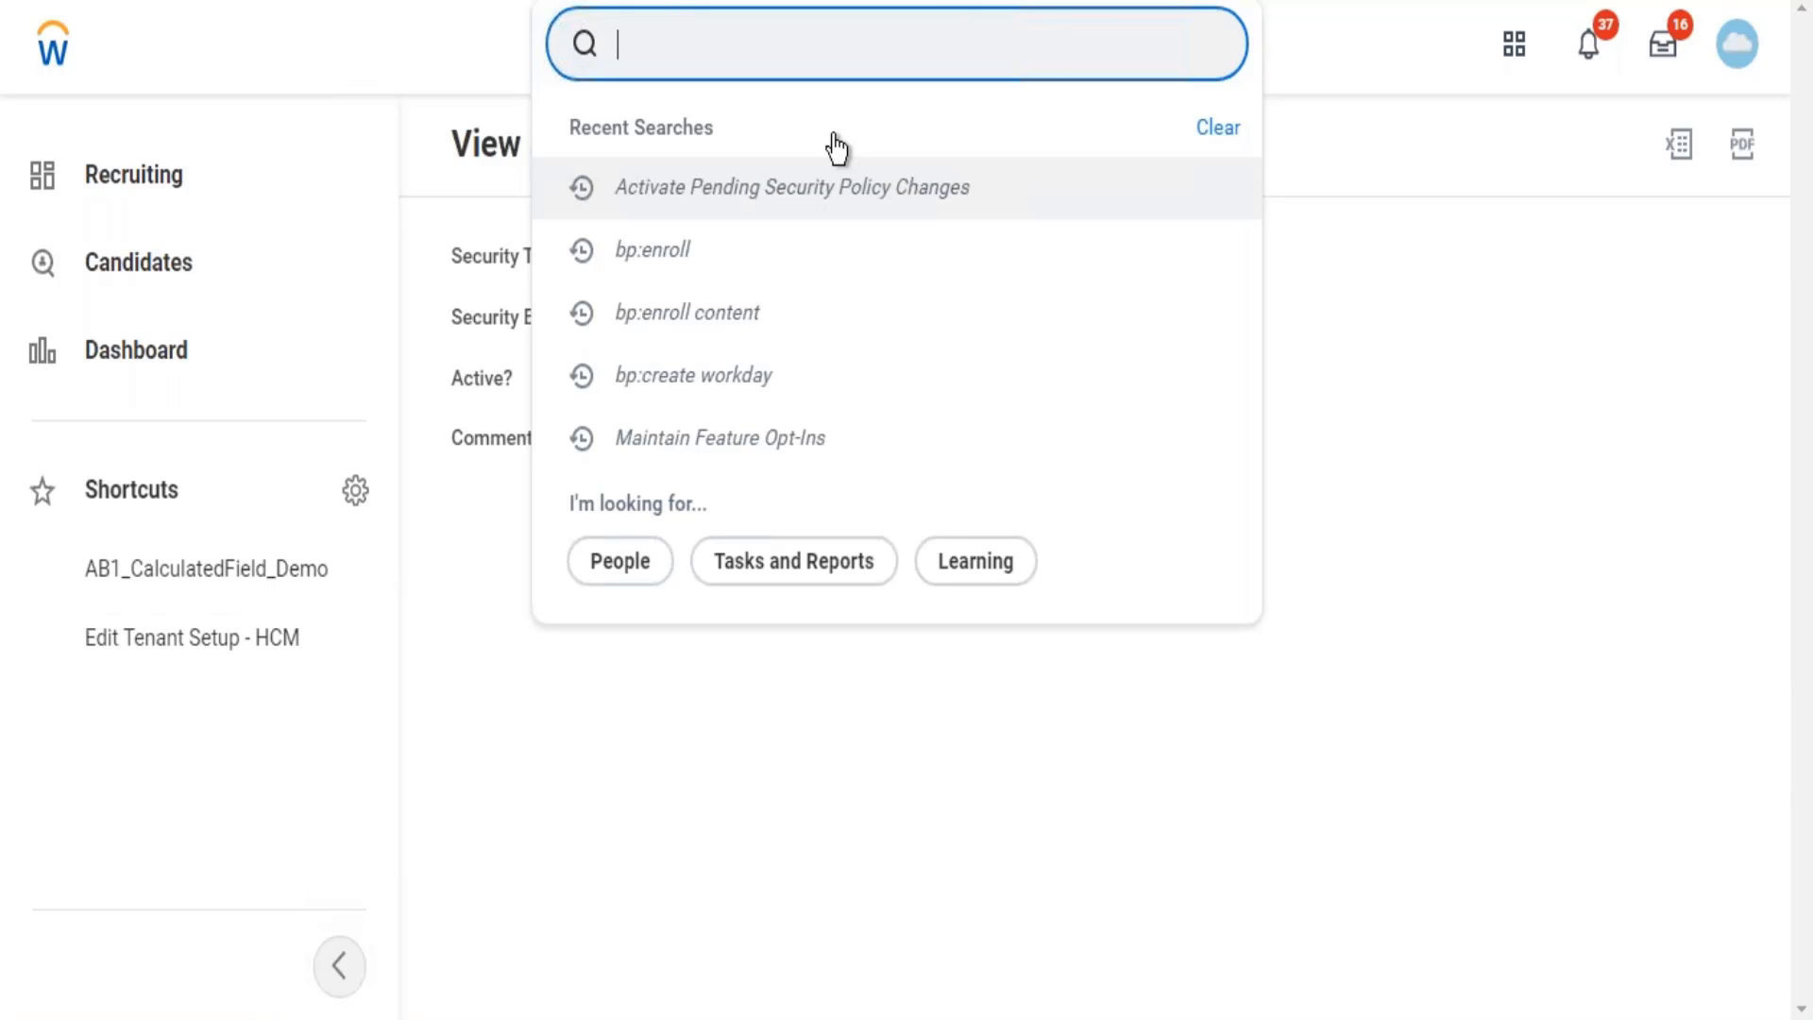
Close the search suggestions to reveal the timestamp showing Active Yes with comment test.
{"action": "left_click", "coordinate": [423, 59]}
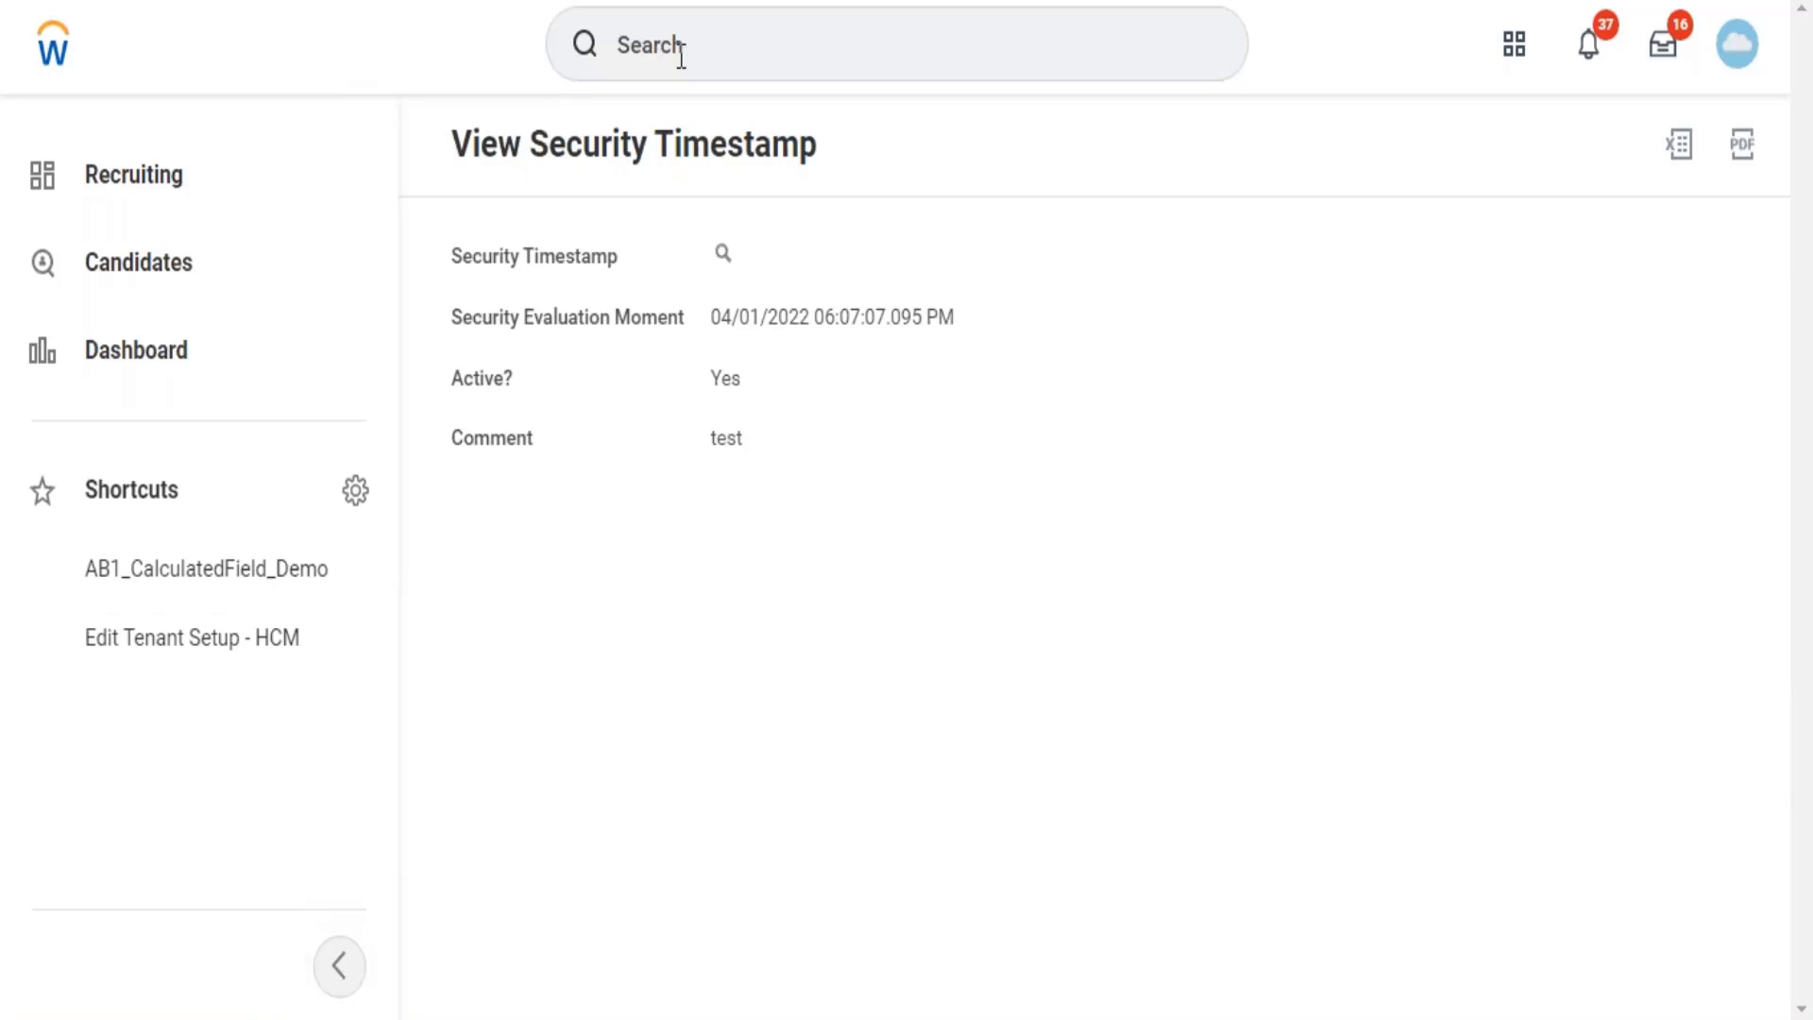
Search for 'copy standard' and launch the Copy Standard Report to Custom Report task.
{"action": "left_click", "coordinate": [681, 54]}
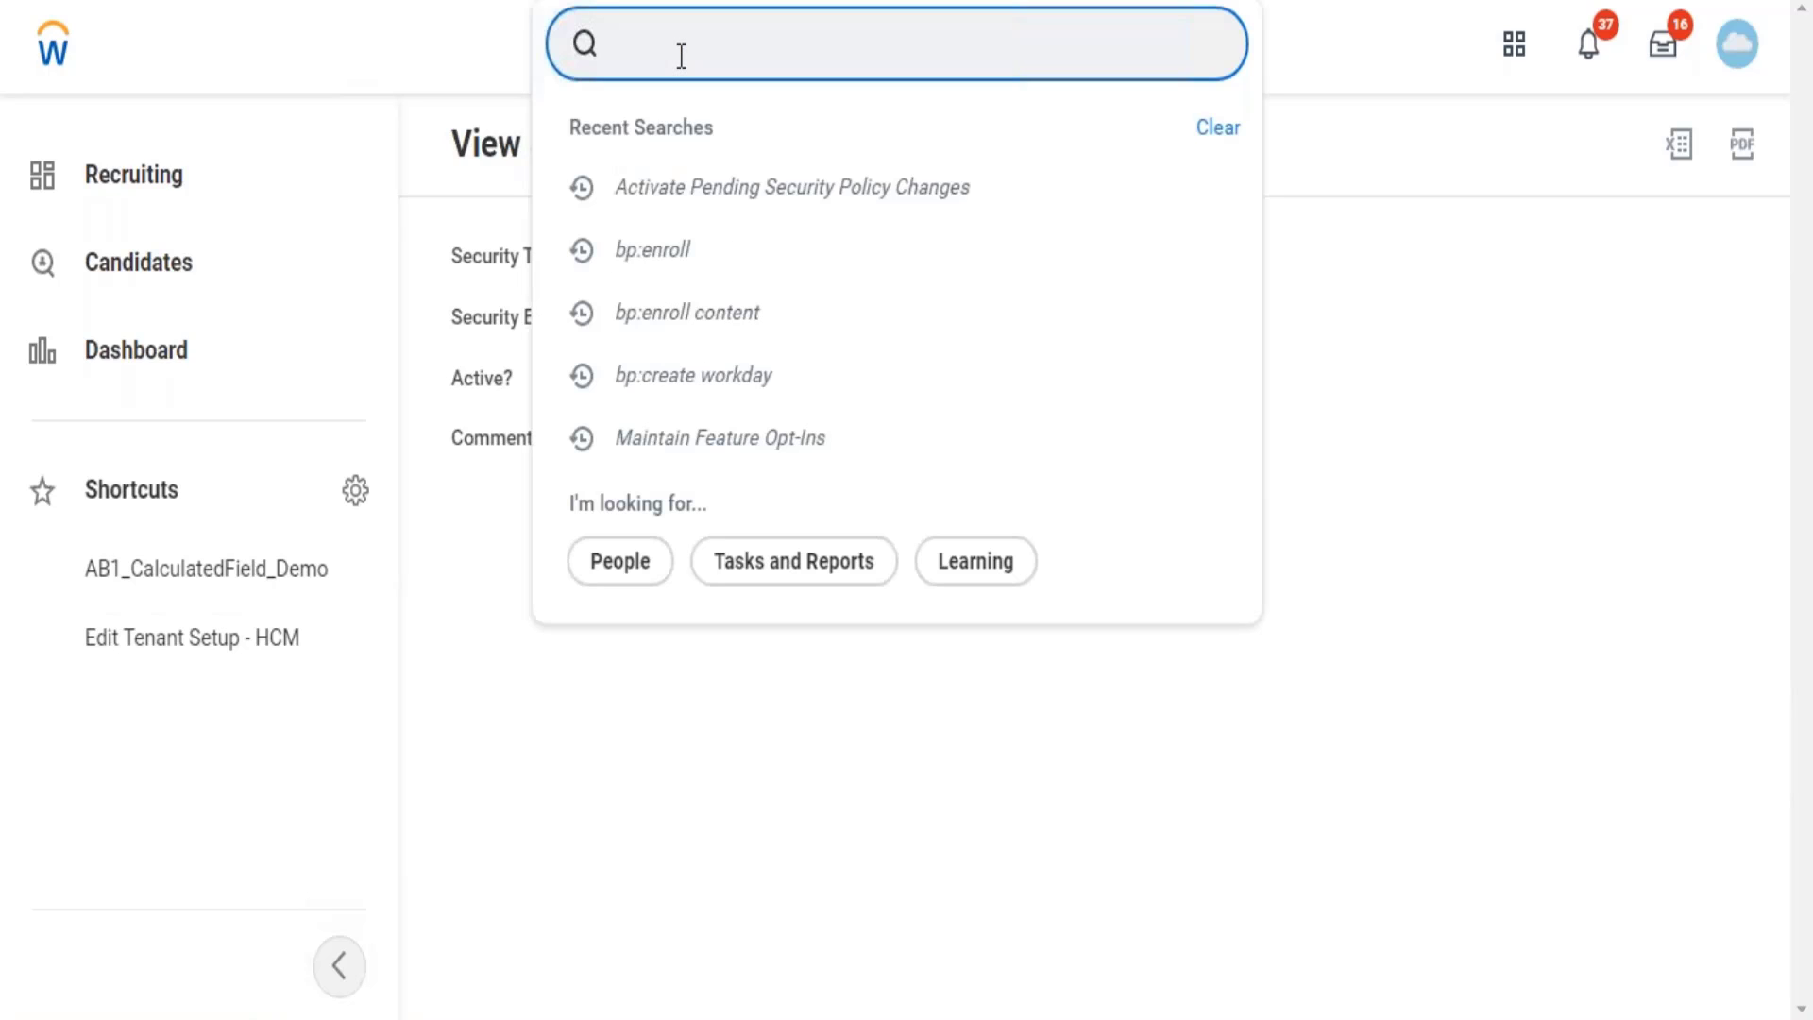
{"action": "type", "text": "copy standard"}
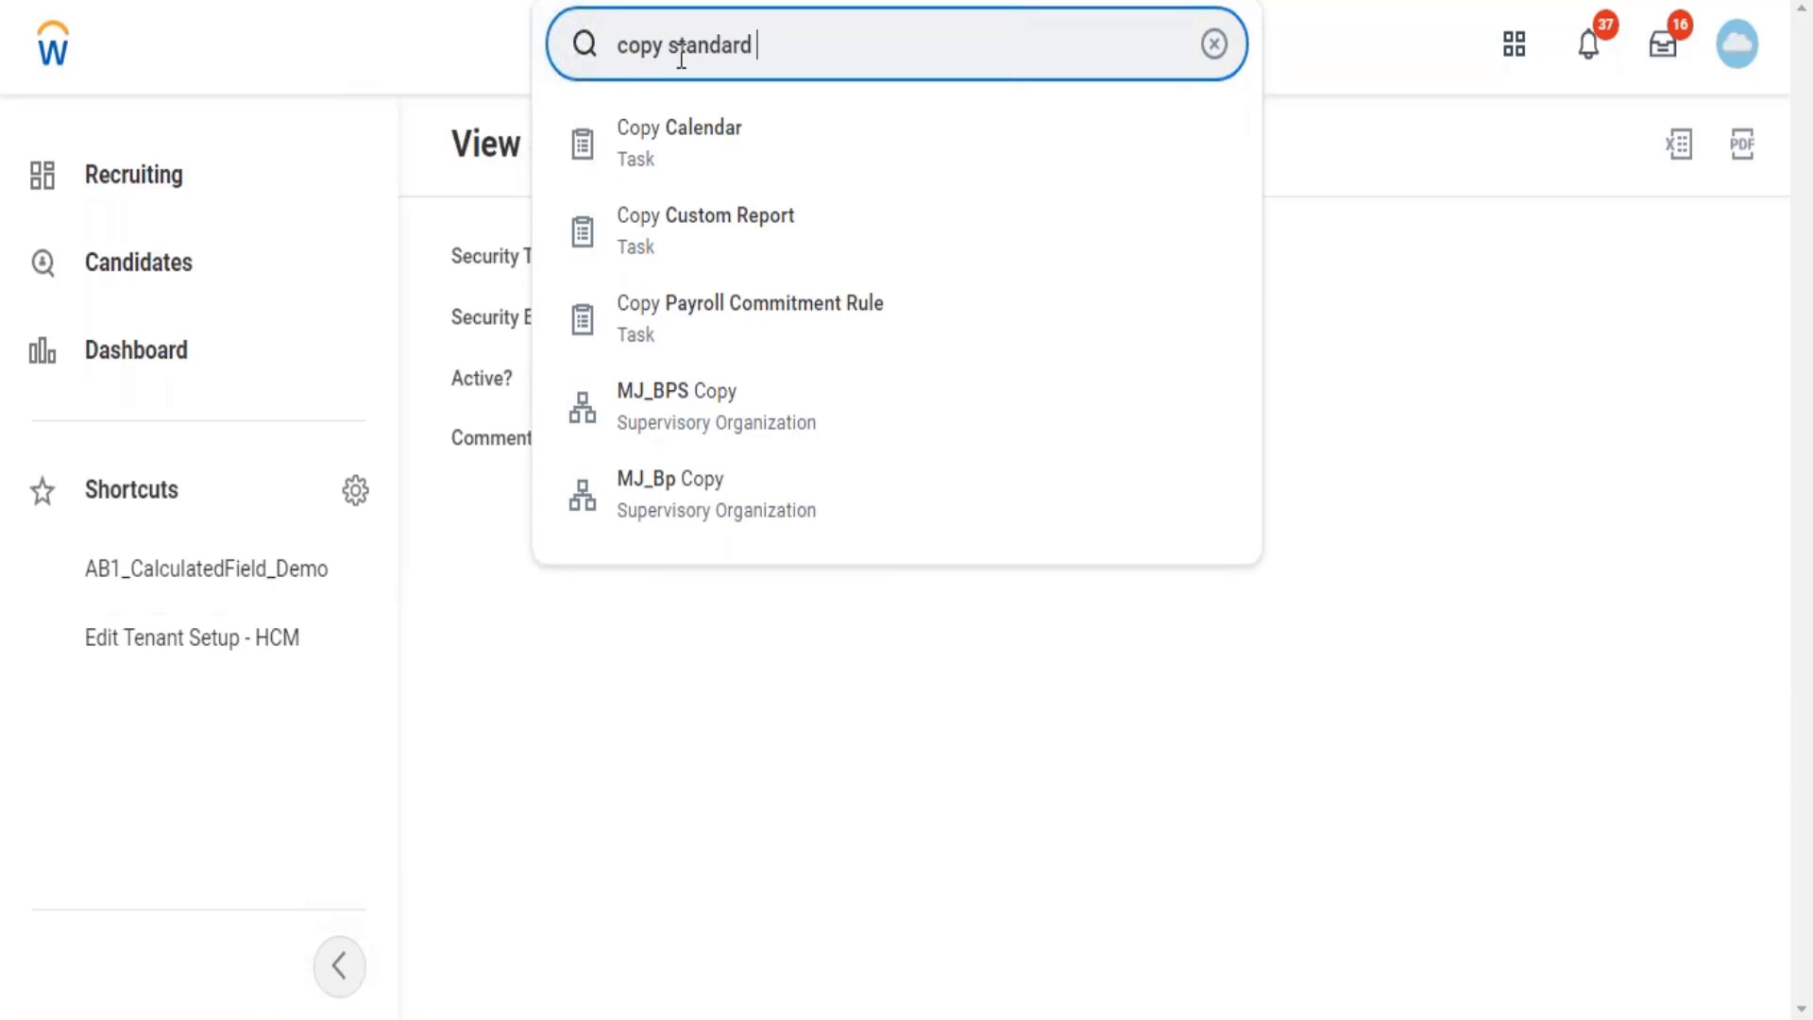
{"action": "key", "text": "Down"}
{"action": "key", "text": "Return"}
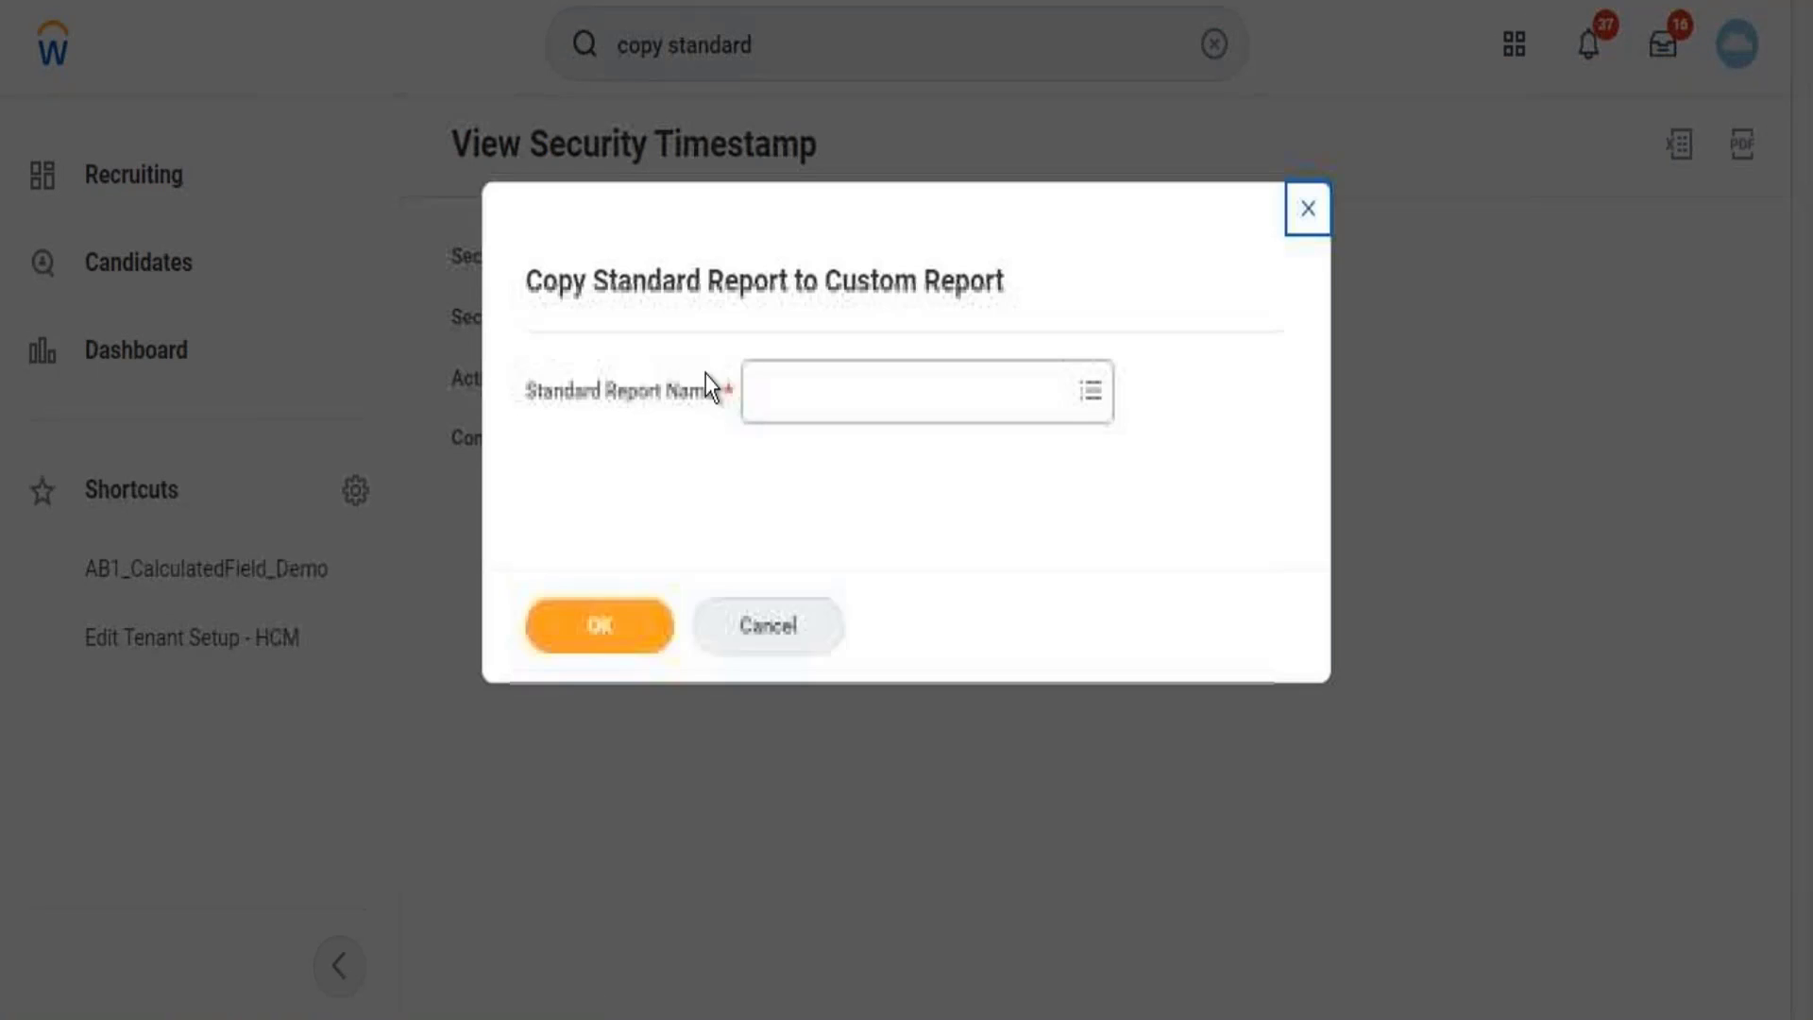
Choose Browse Learning Content, found by searching 'brows', as the standard report to copy.
{"action": "left_click", "coordinate": [773, 391]}
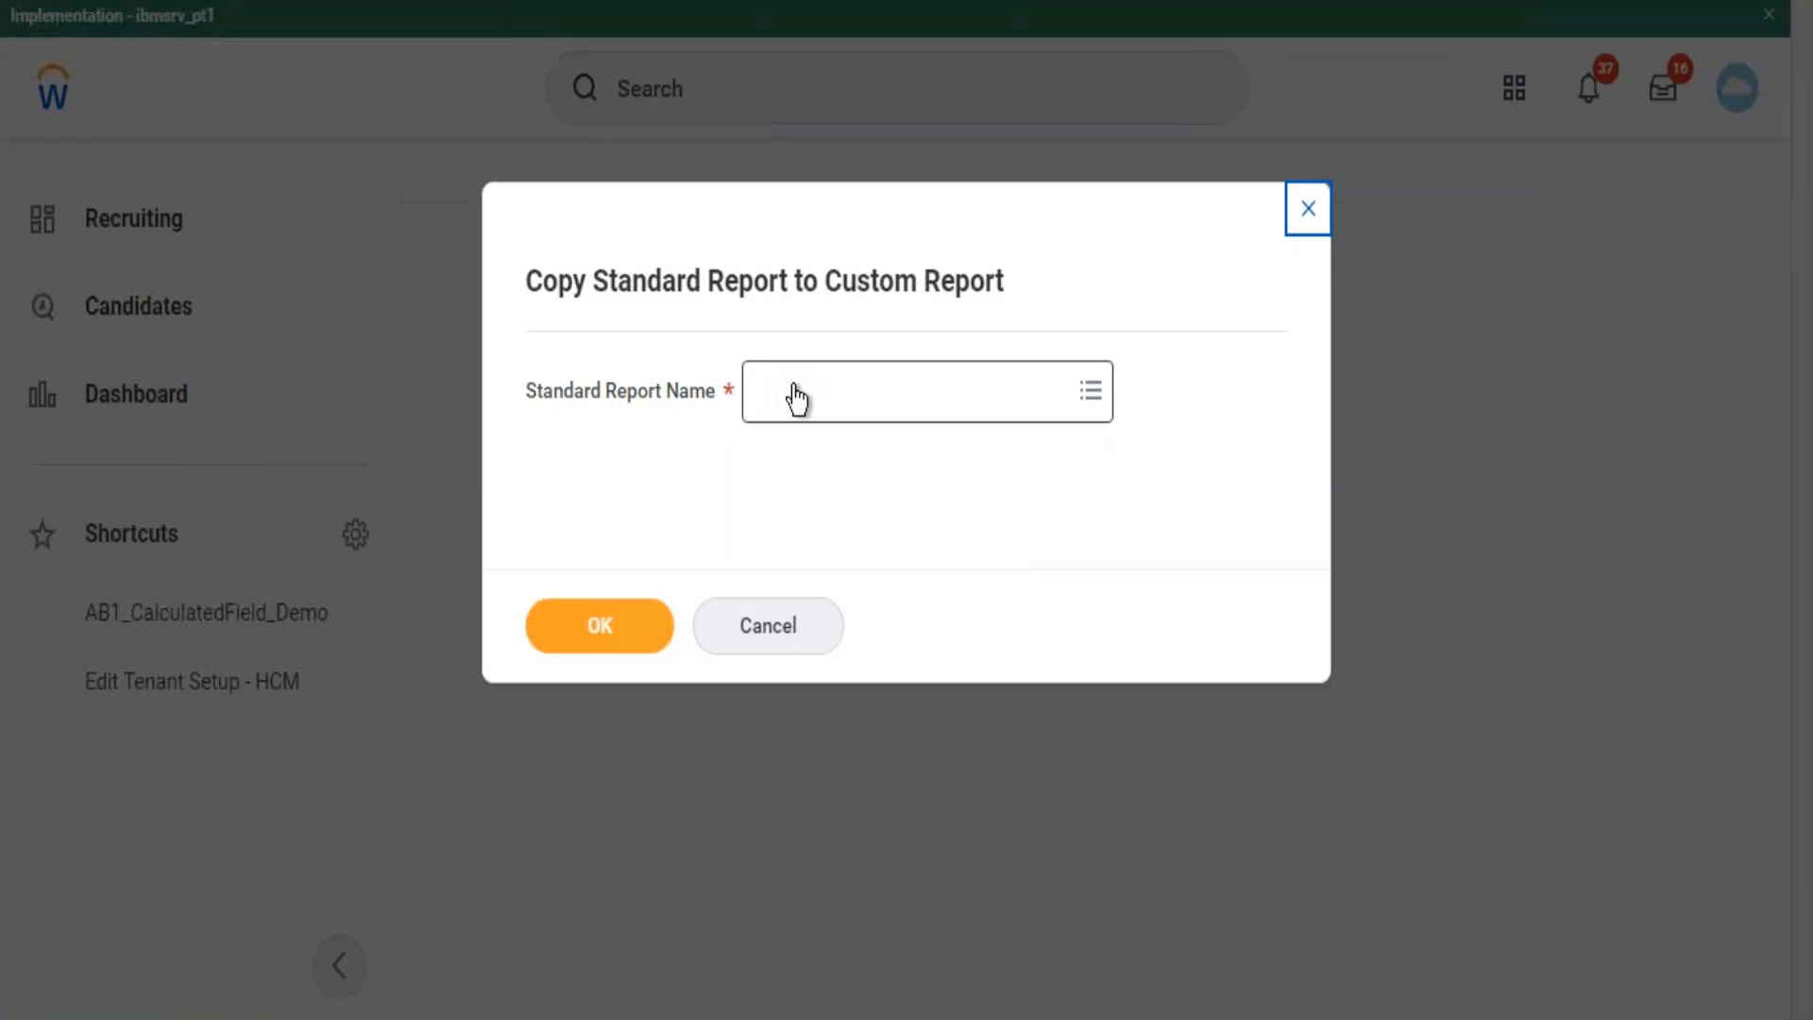
{"action": "left_click", "coordinate": [796, 400]}
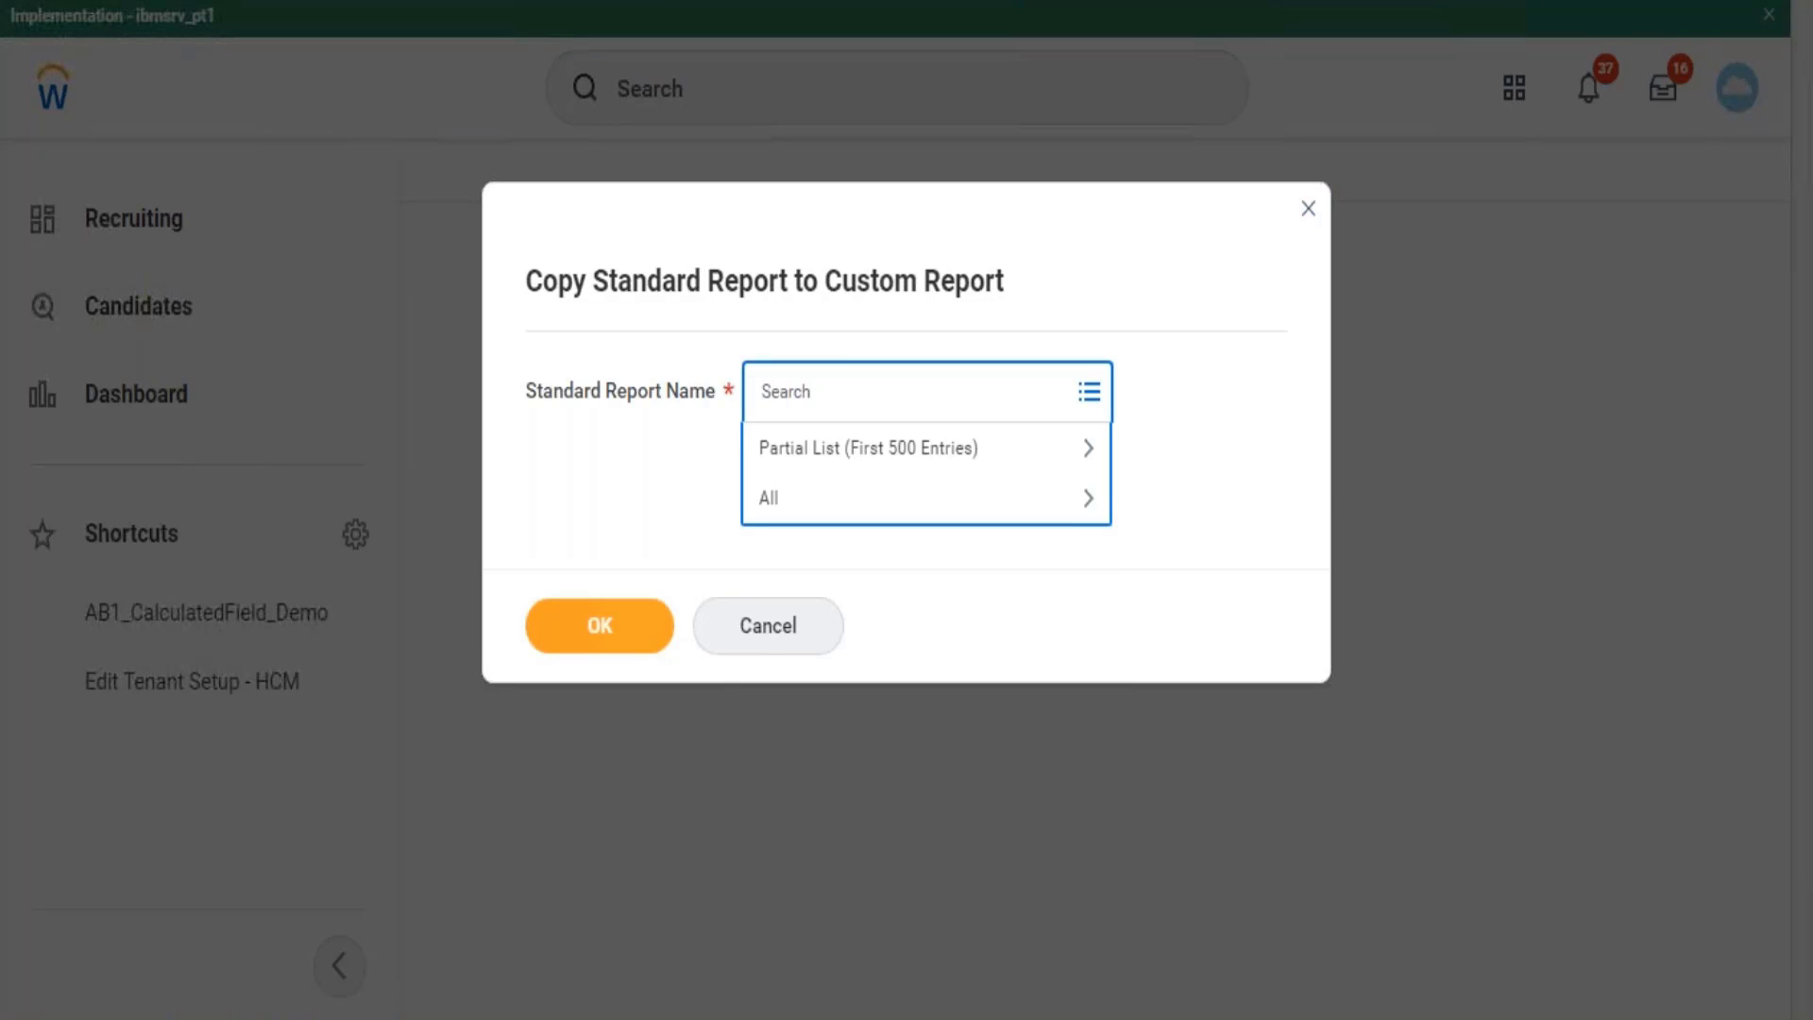
{"action": "type", "text": "brows"}
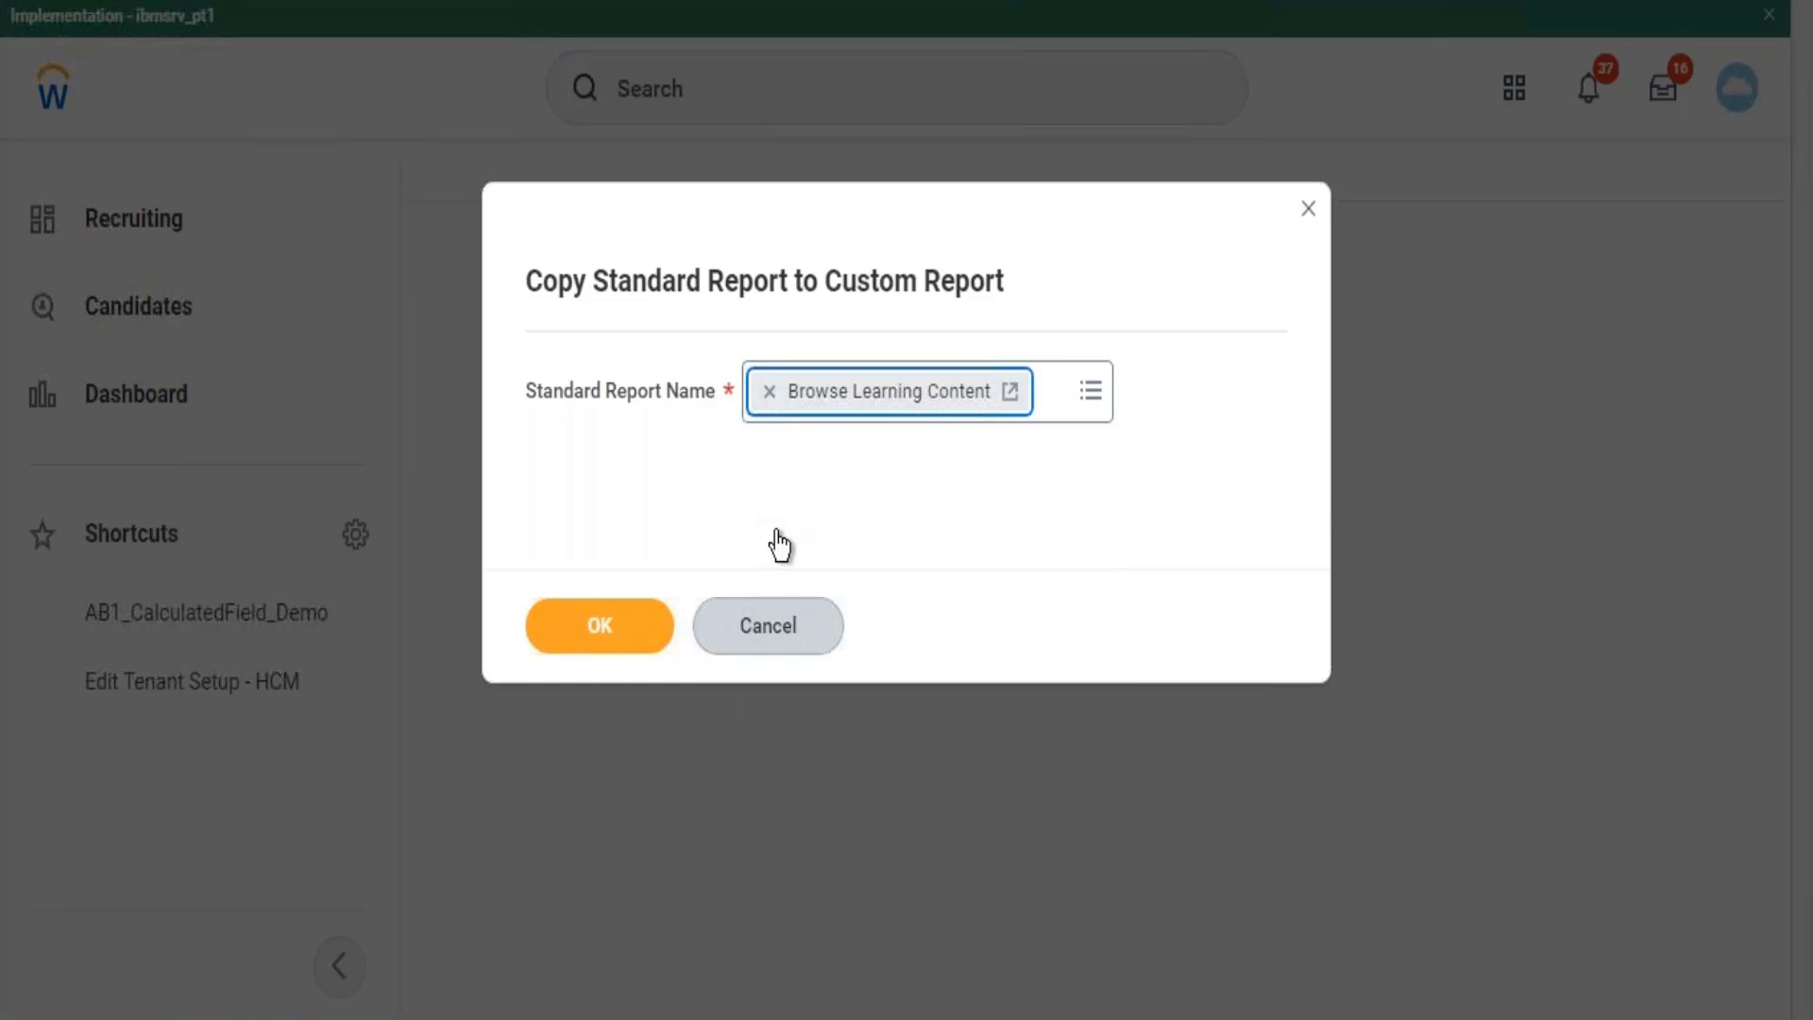
{"action": "left_click", "coordinate": [627, 633]}
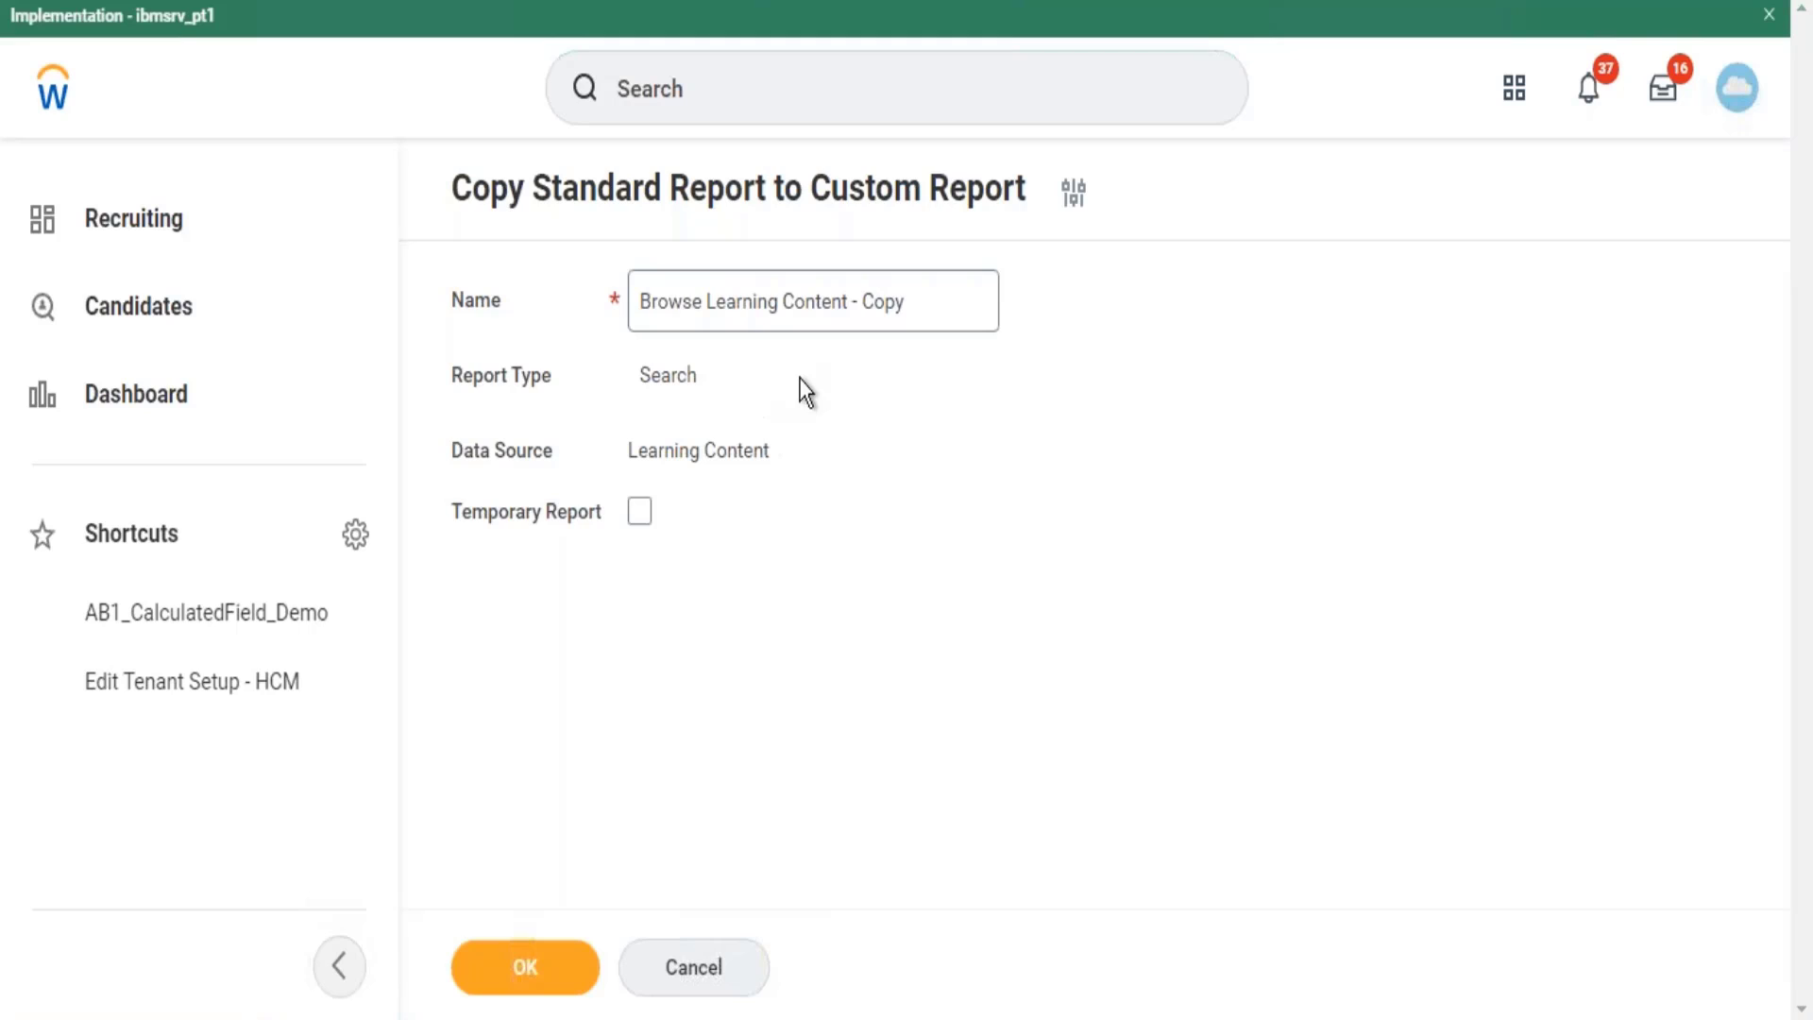
Rename the copy 'Browse Learning Content - Test', create it, and scroll to its definition tabs.
{"action": "left_click", "coordinate": [924, 300]}
{"action": "key", "text": "BackSpace"}
{"action": "key", "text": "BackSpace"}
{"action": "key", "text": "BackSpace"}
{"action": "key", "text": "BackSpace"}
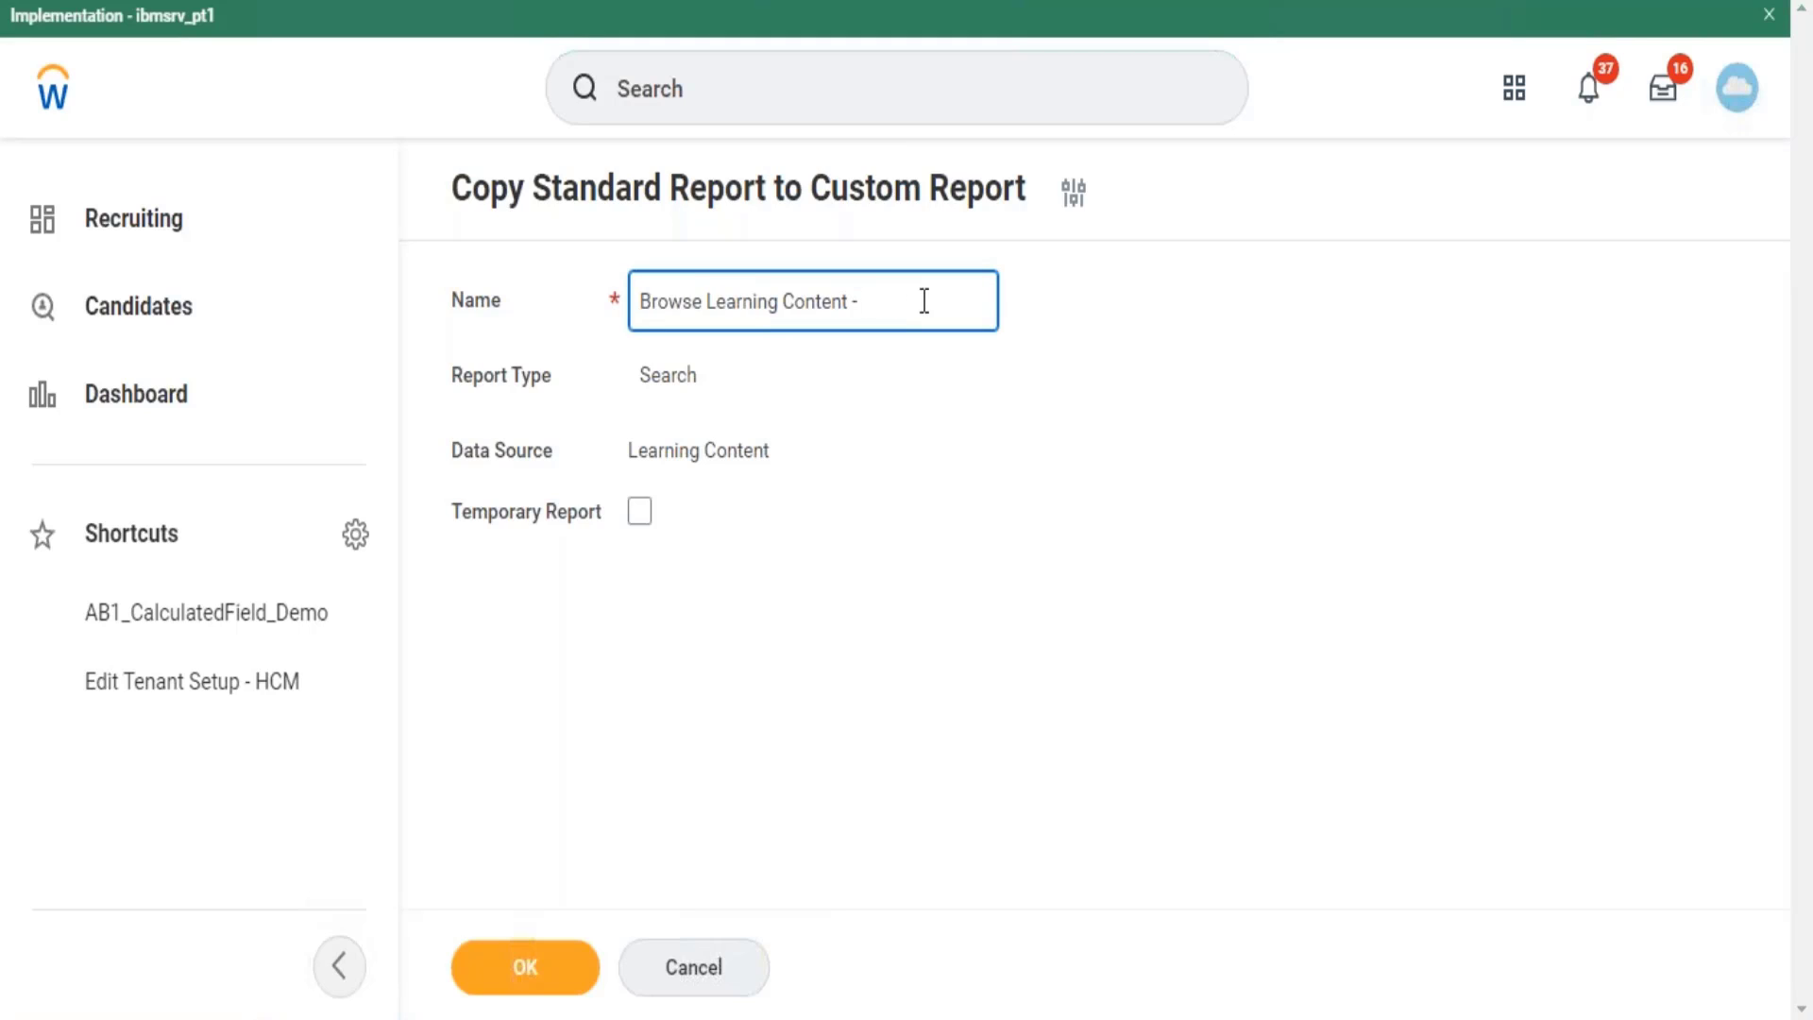
{"action": "type", "text": "Test"}
{"action": "left_click", "coordinate": [560, 988]}
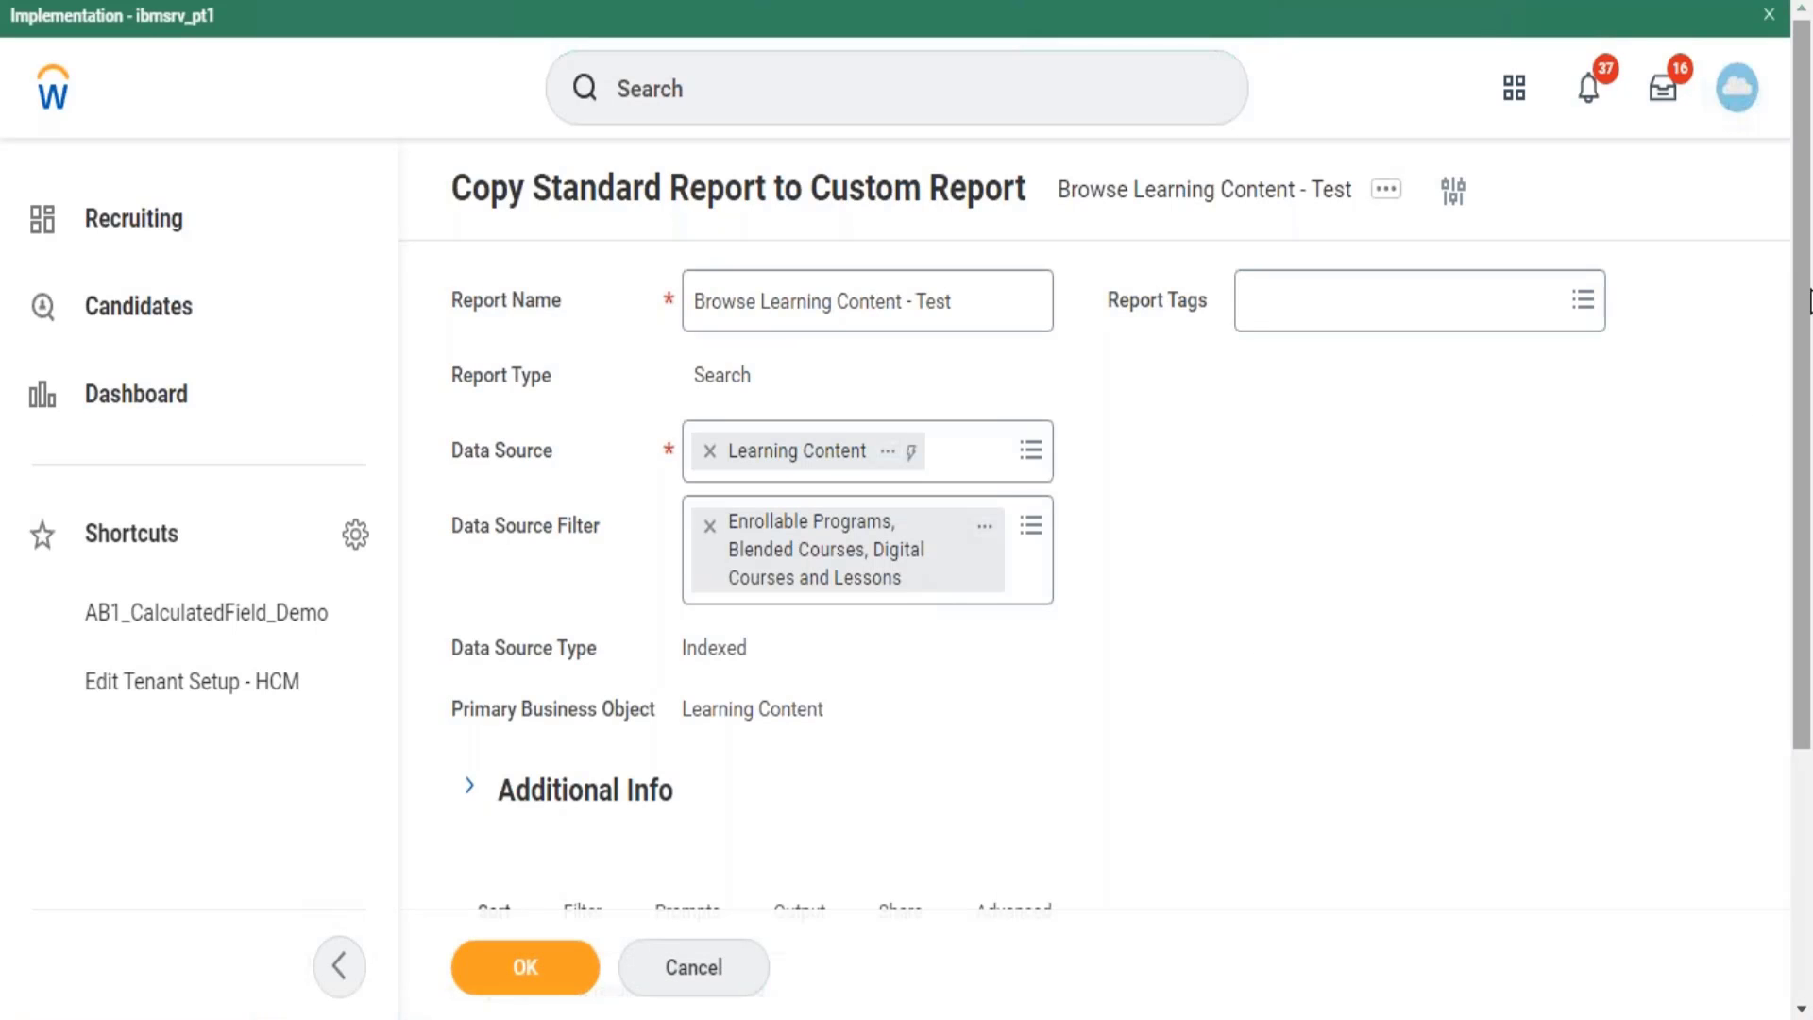
{"action": "left_click_drag", "start_coordinate": [1811, 302], "coordinate": [1811, 616]}
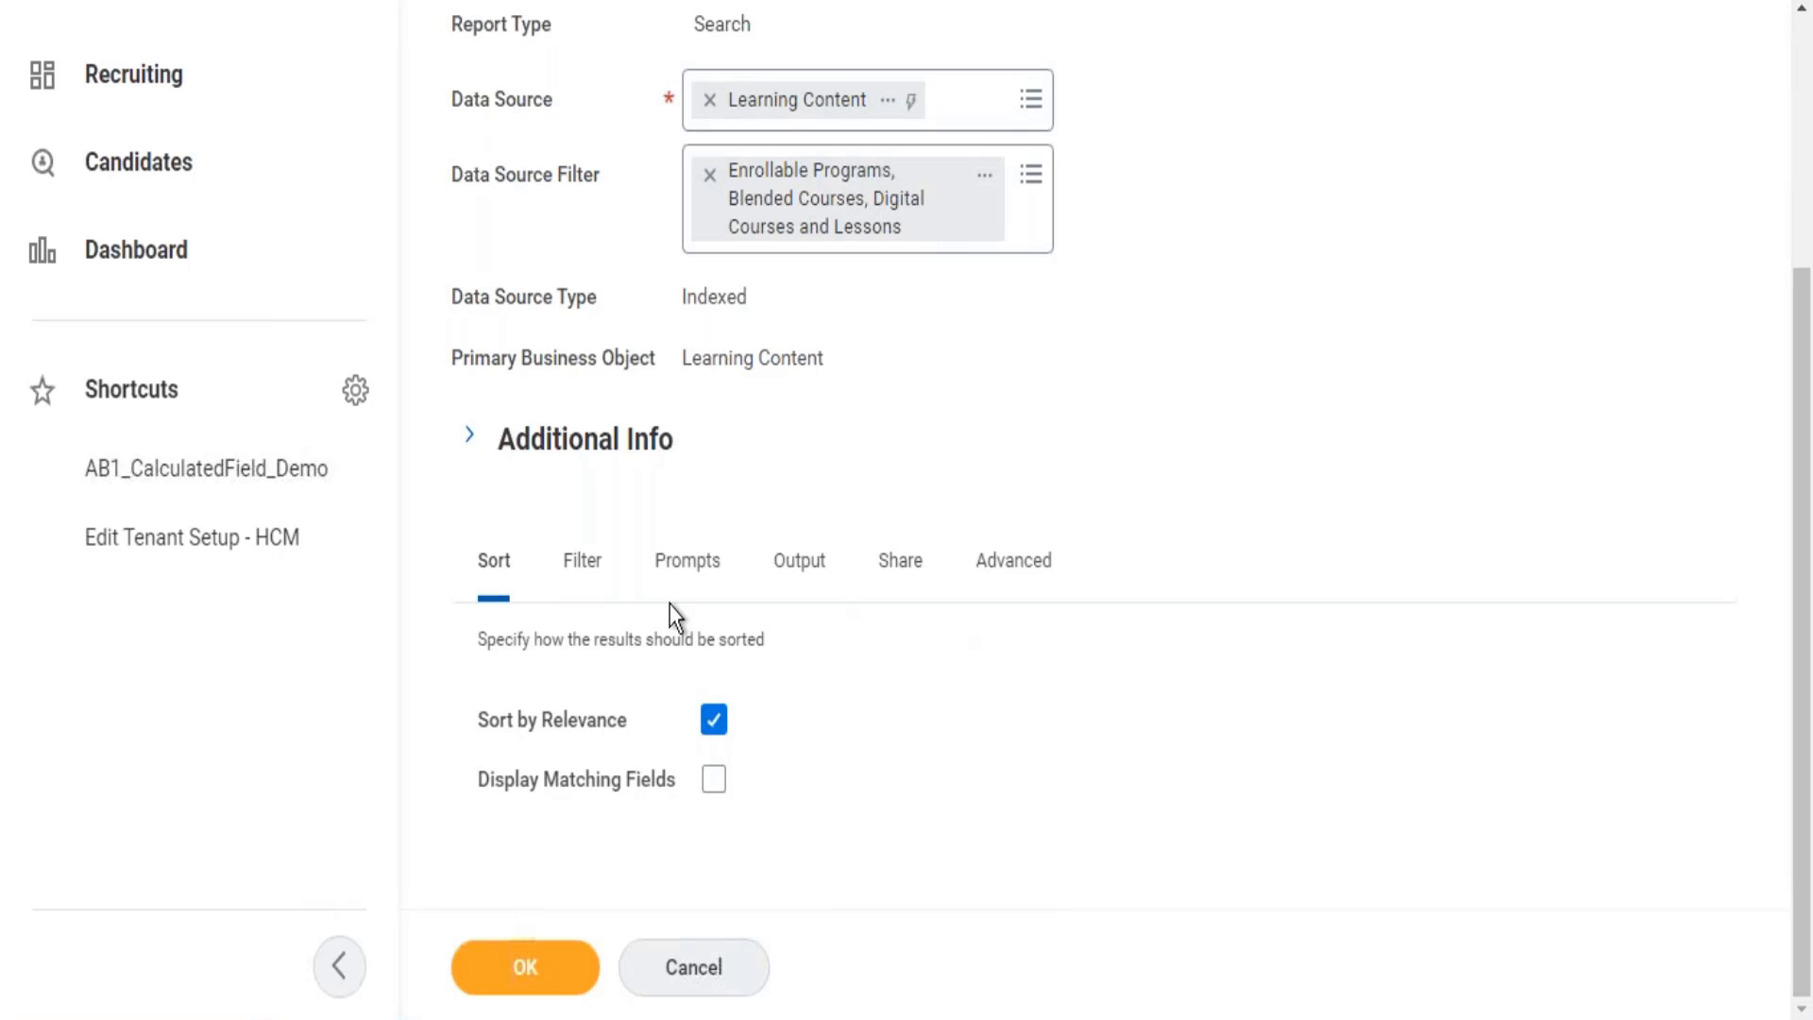
On the Filter tab, add a second condition row with Field set to Topic.
{"action": "left_click", "coordinate": [583, 567]}
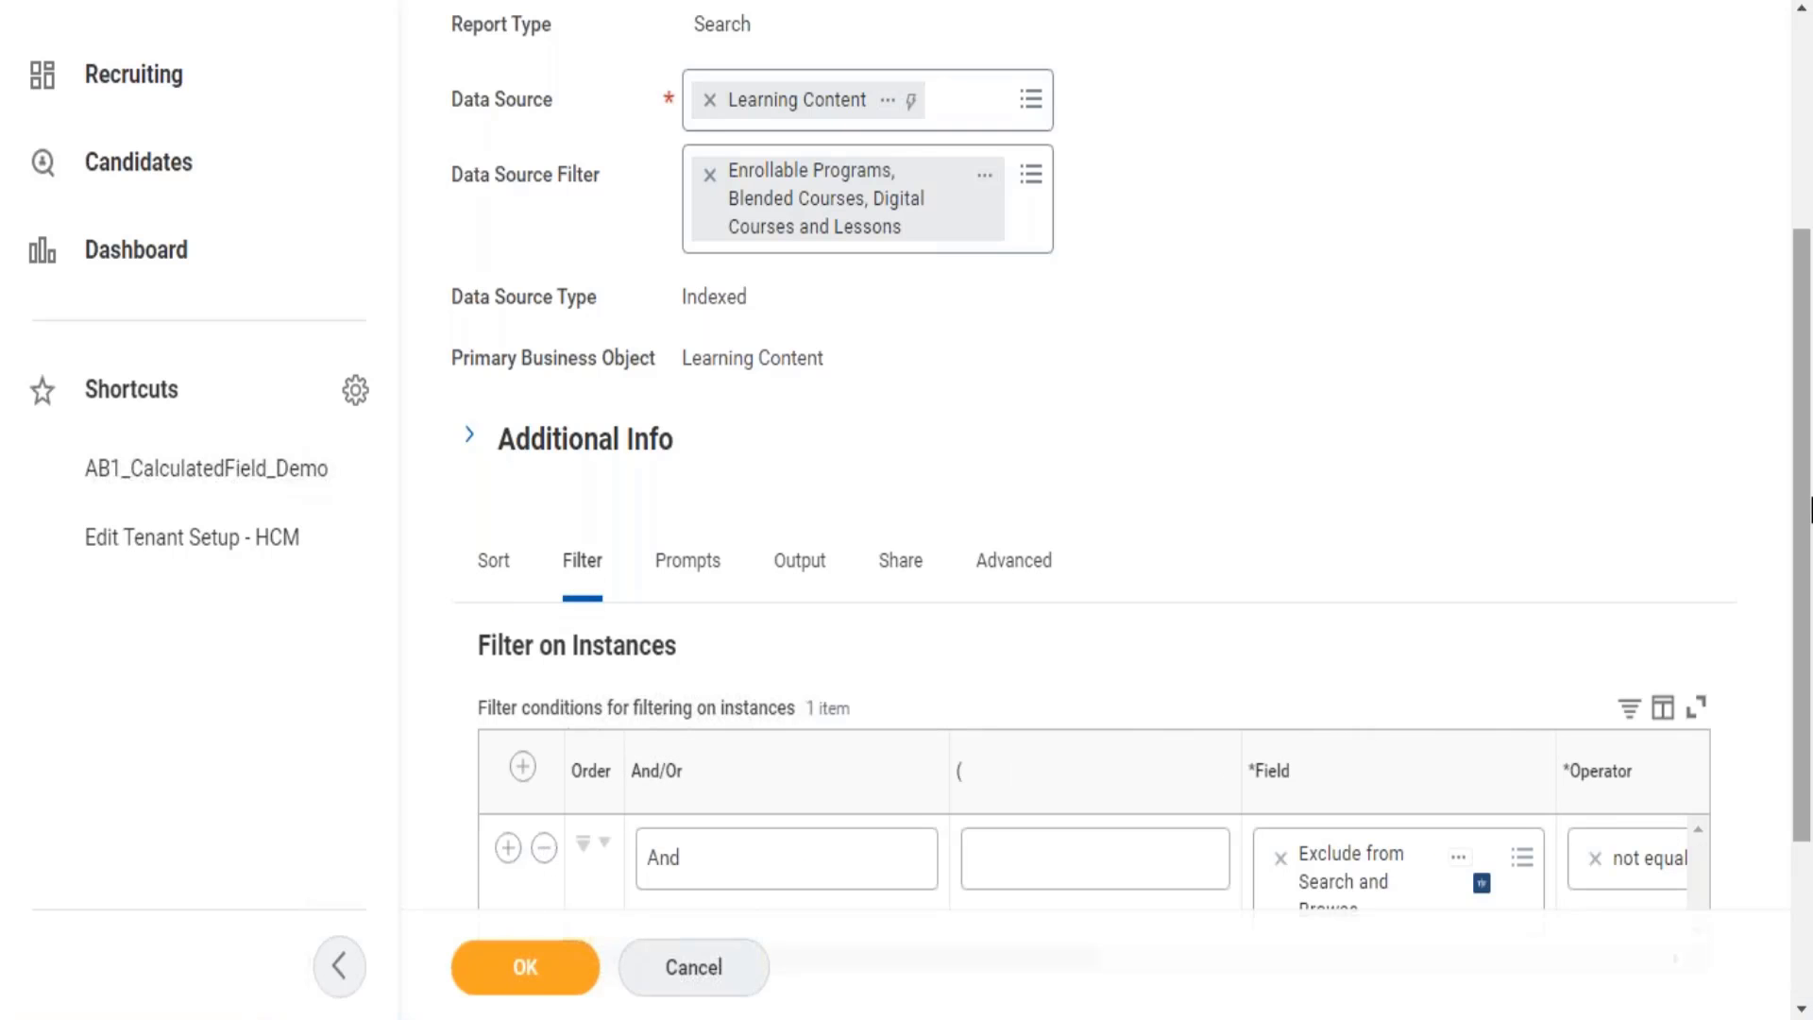
{"action": "scroll", "coordinate": [1806, 421], "scroll_direction": "down", "scroll_amount": 3}
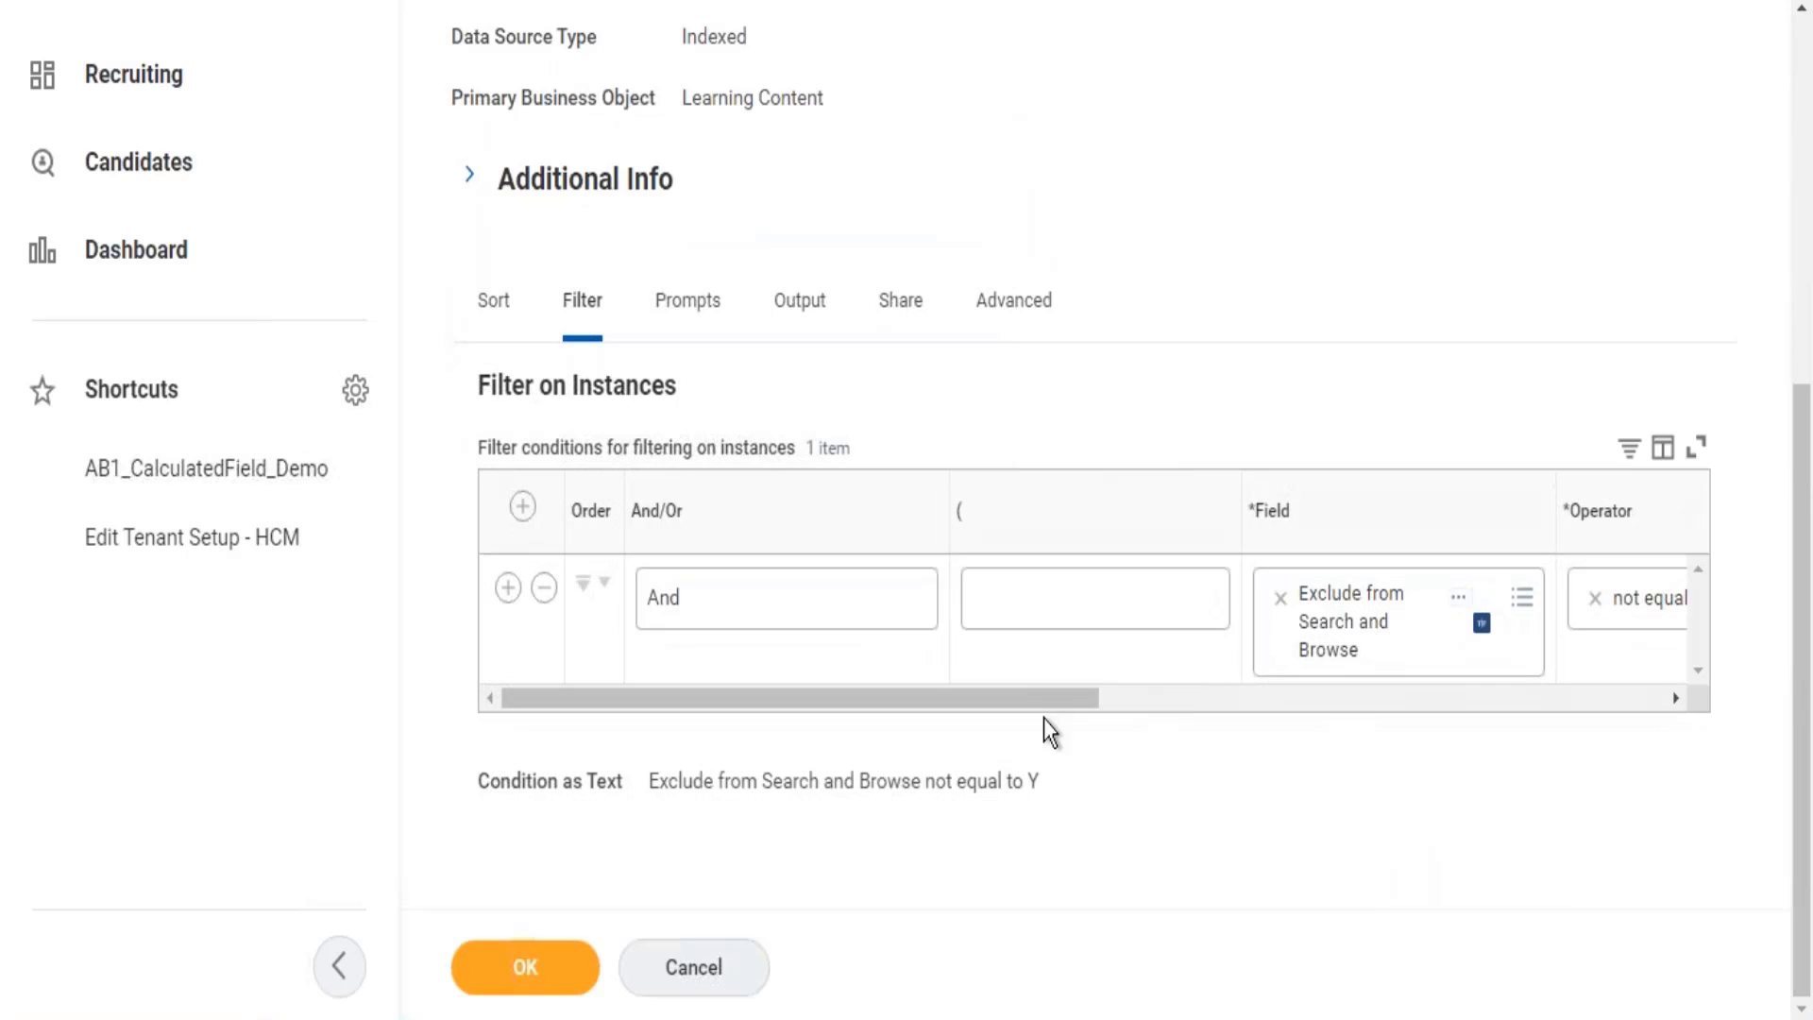
{"action": "left_click_drag", "start_coordinate": [1073, 710], "coordinate": [1474, 694]}
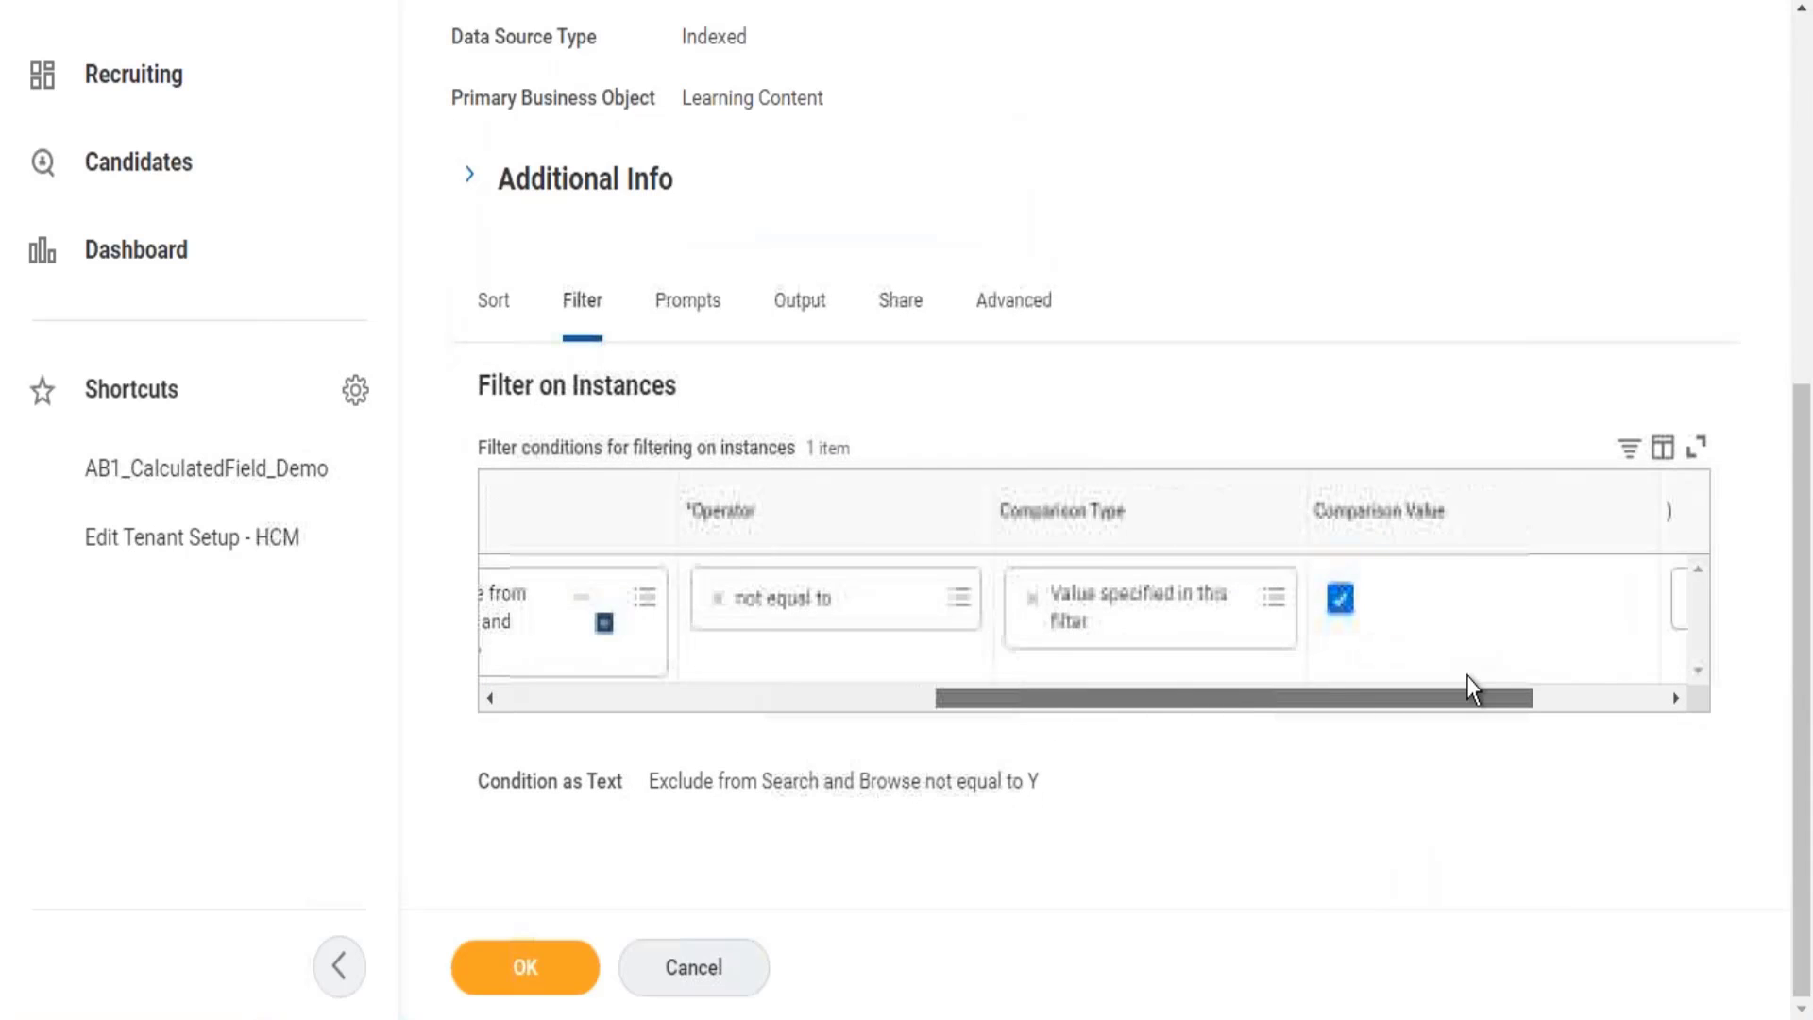
{"action": "left_click_drag", "start_coordinate": [1045, 748], "coordinate": [755, 703]}
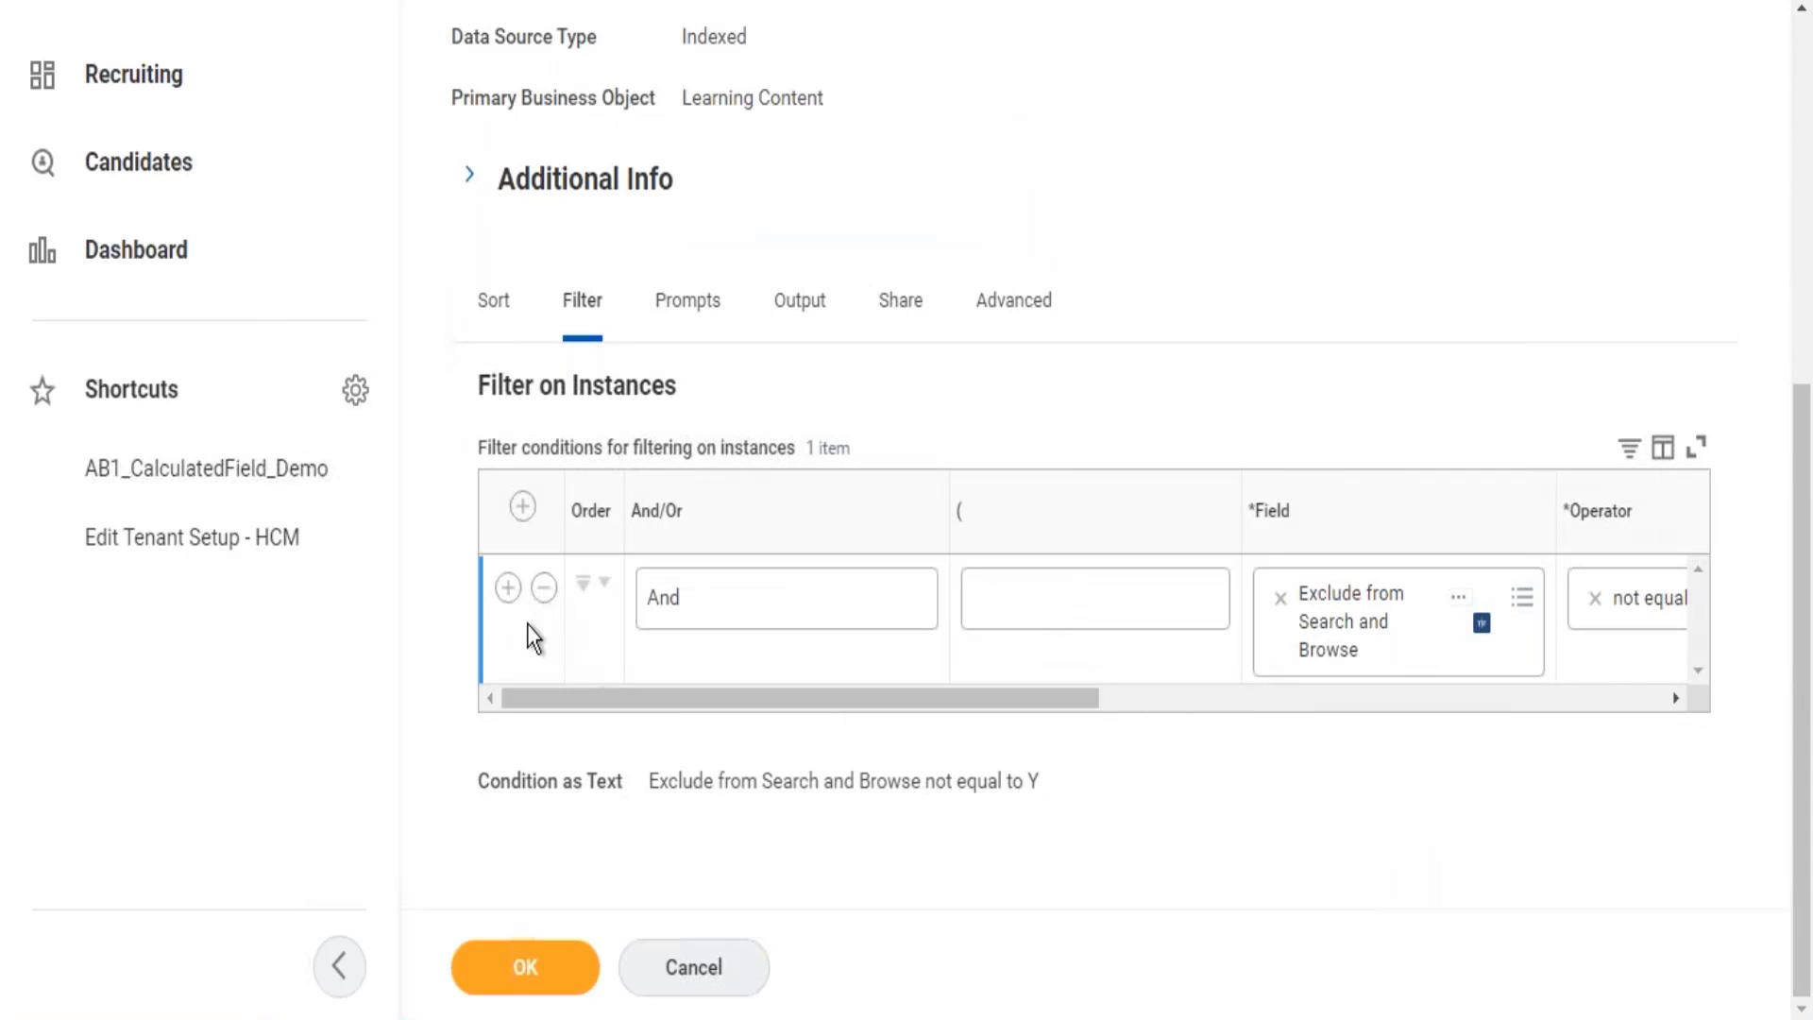
{"action": "left_click", "coordinate": [508, 587]}
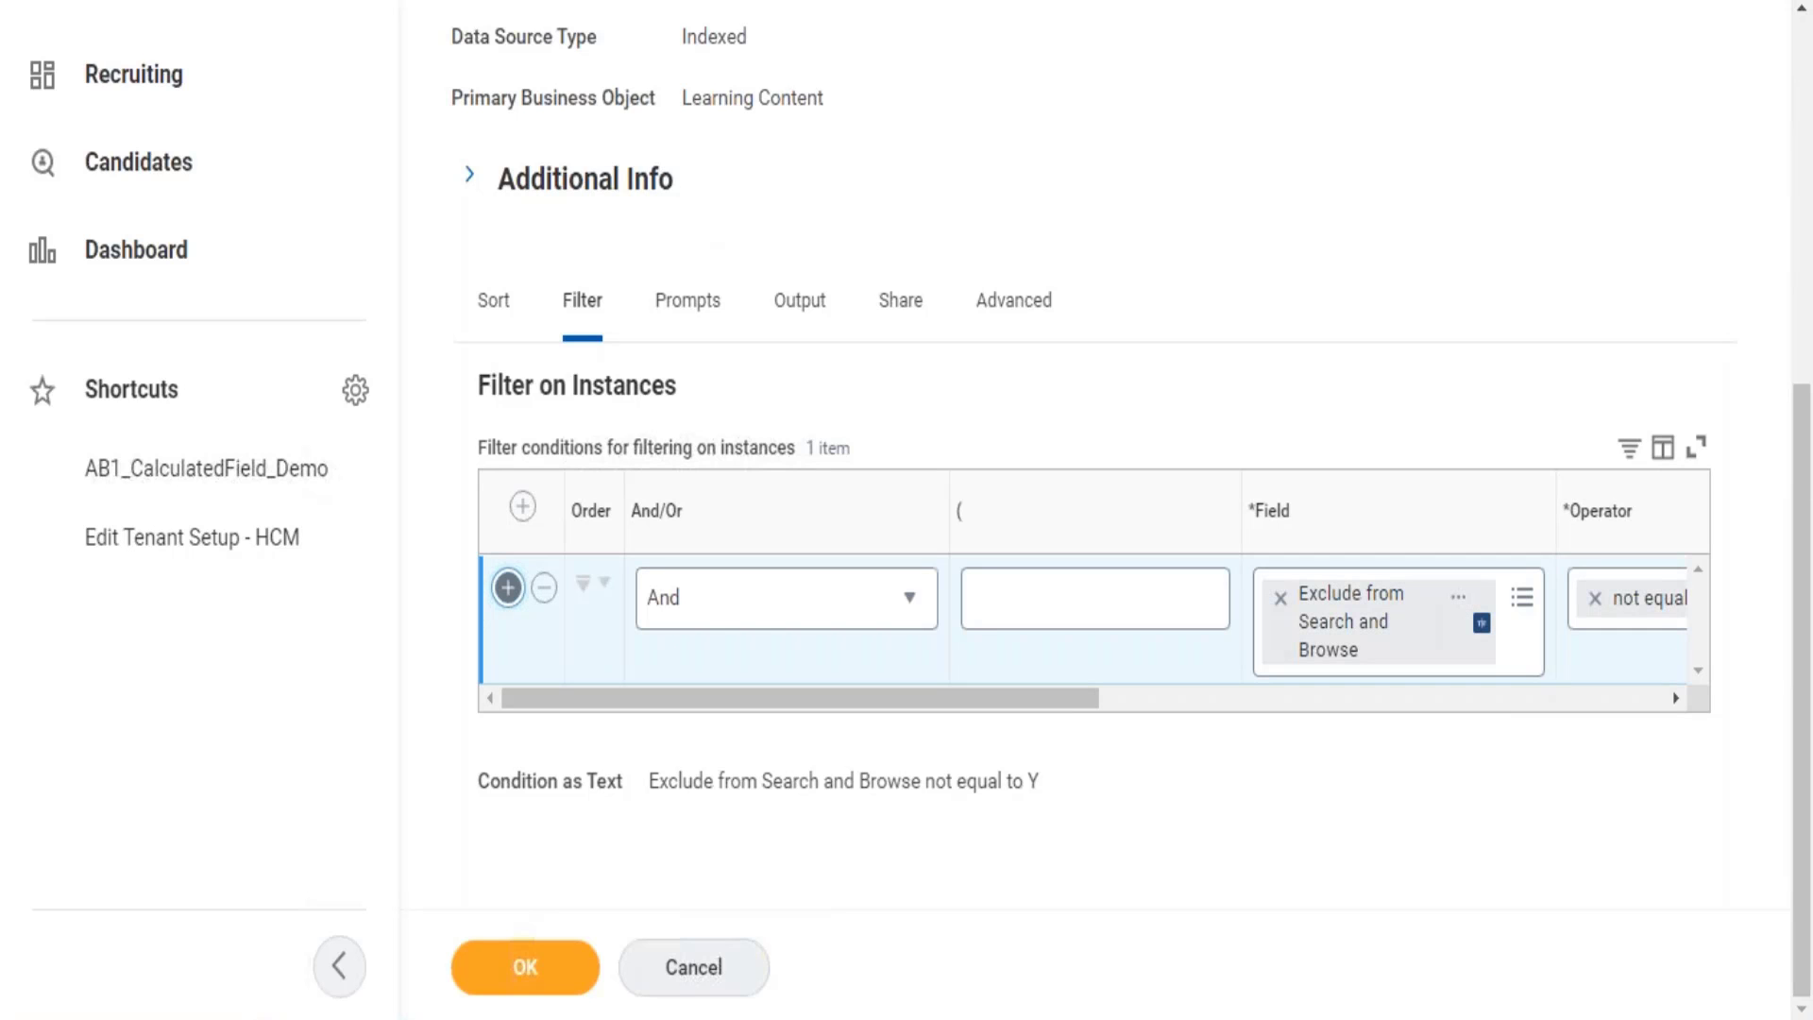
{"action": "left_click", "coordinate": [1407, 729]}
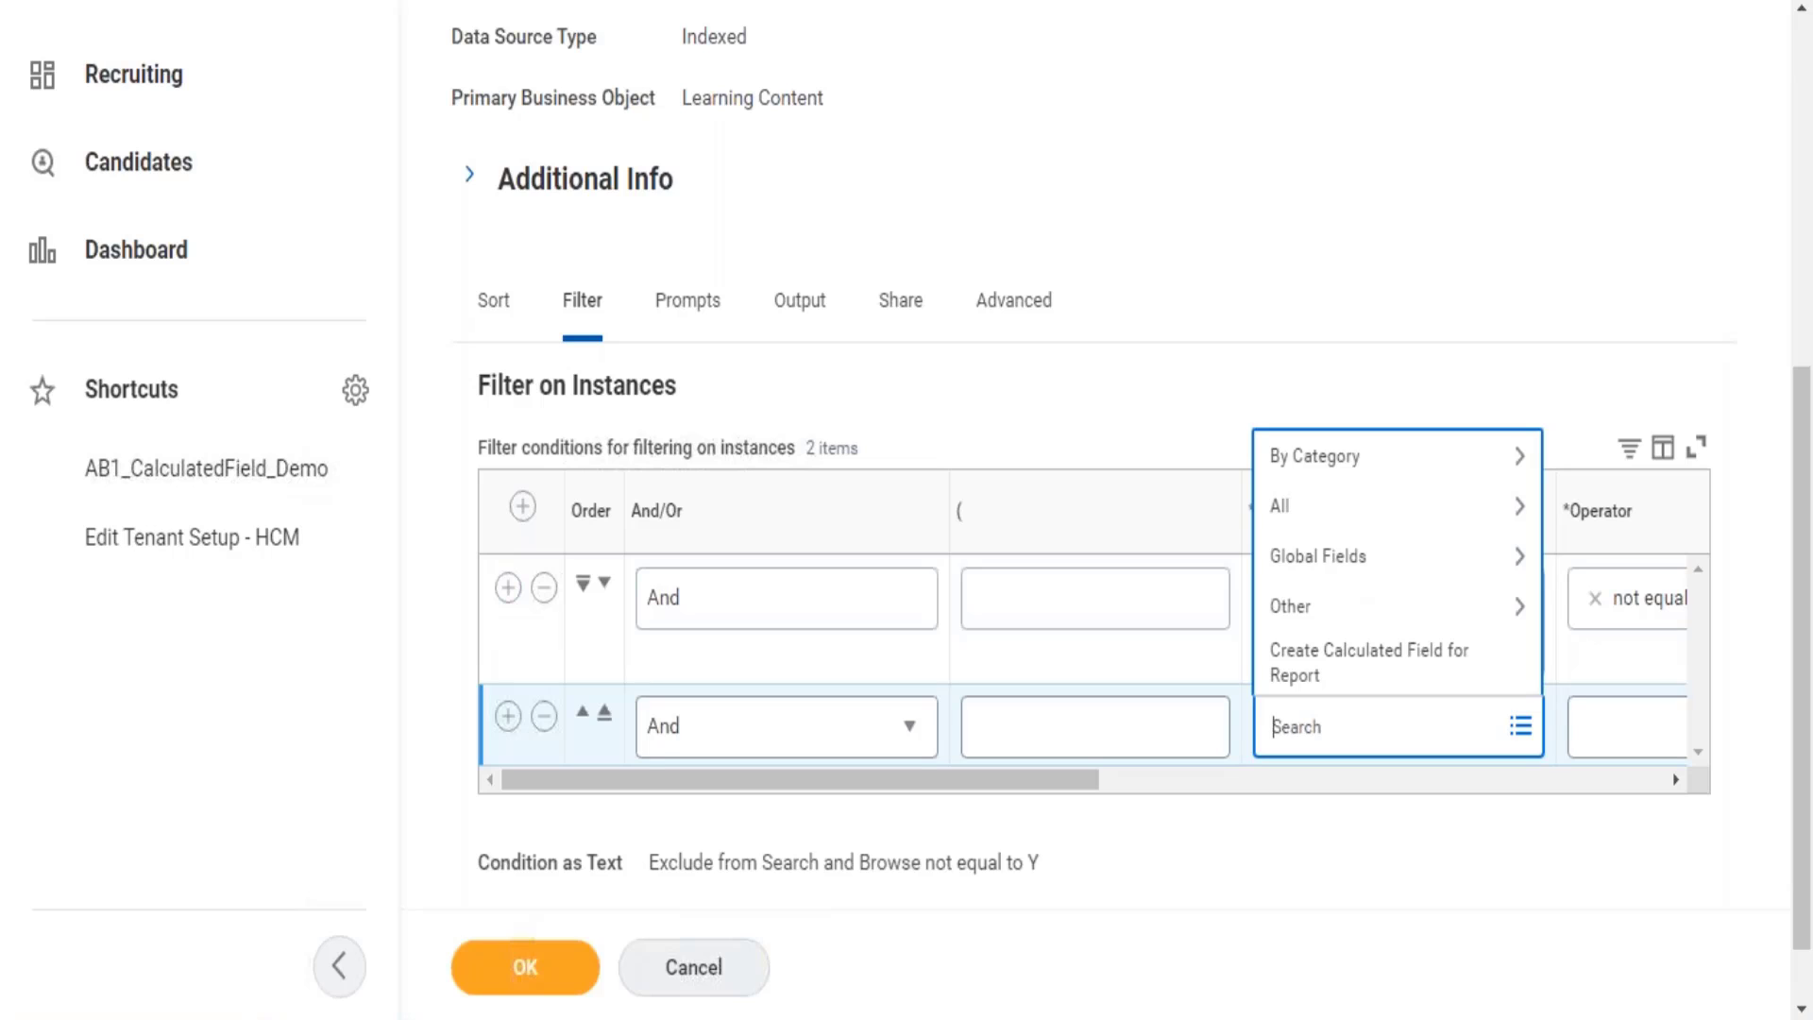
{"action": "type", "text": "Topic"}
{"action": "key", "text": "Return"}
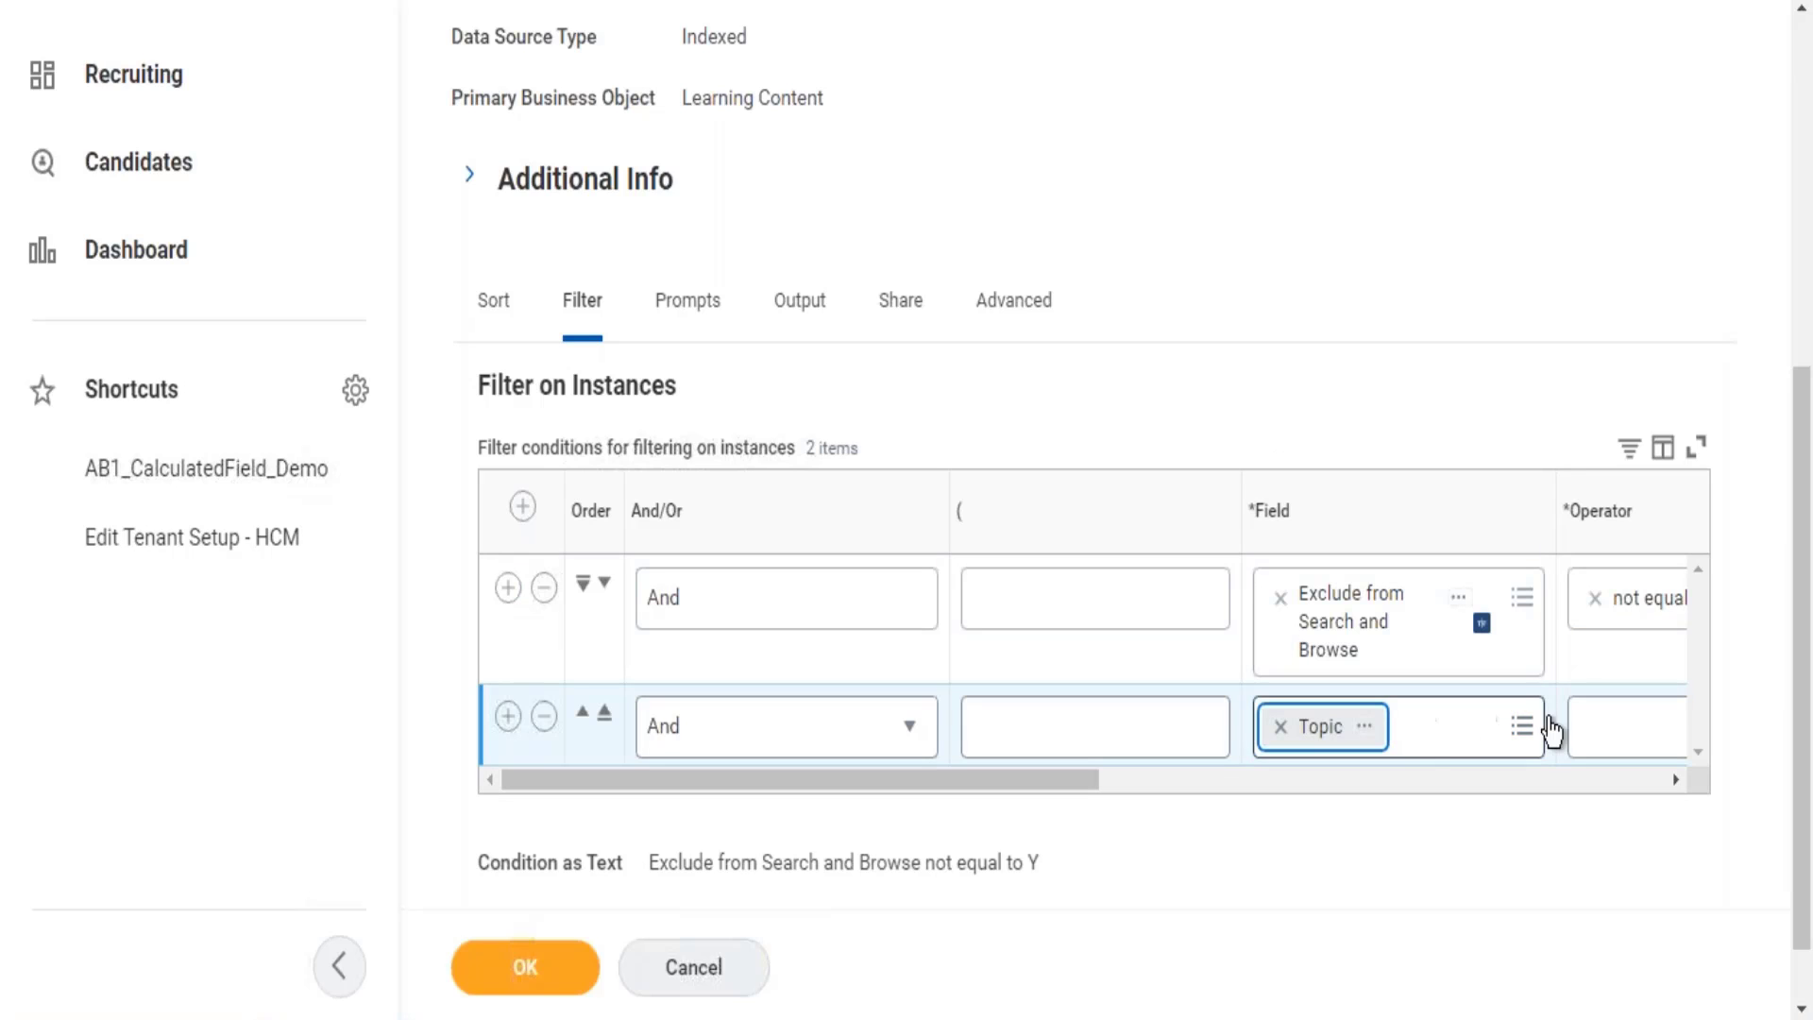
{"action": "left_click_drag", "start_coordinate": [1011, 782], "coordinate": [1223, 781]}
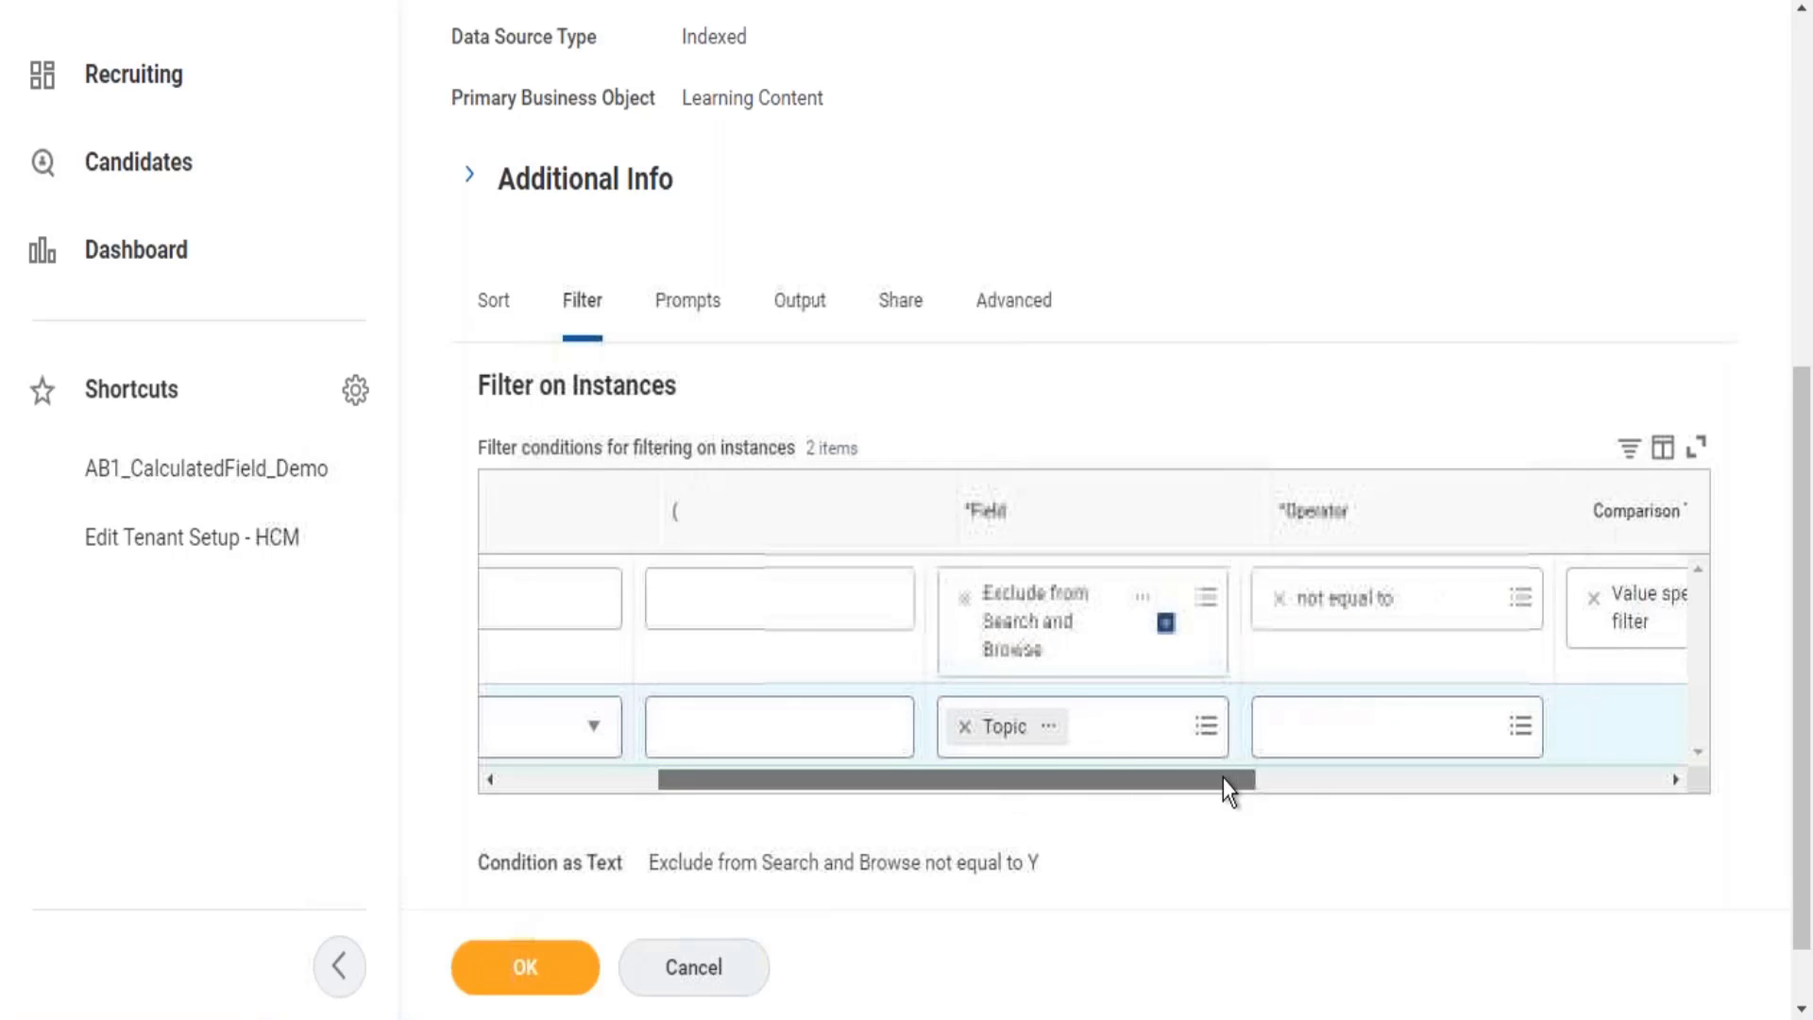
Set the Topic condition's operator to 'any in the selection list'.
{"action": "left_click", "coordinate": [1194, 724]}
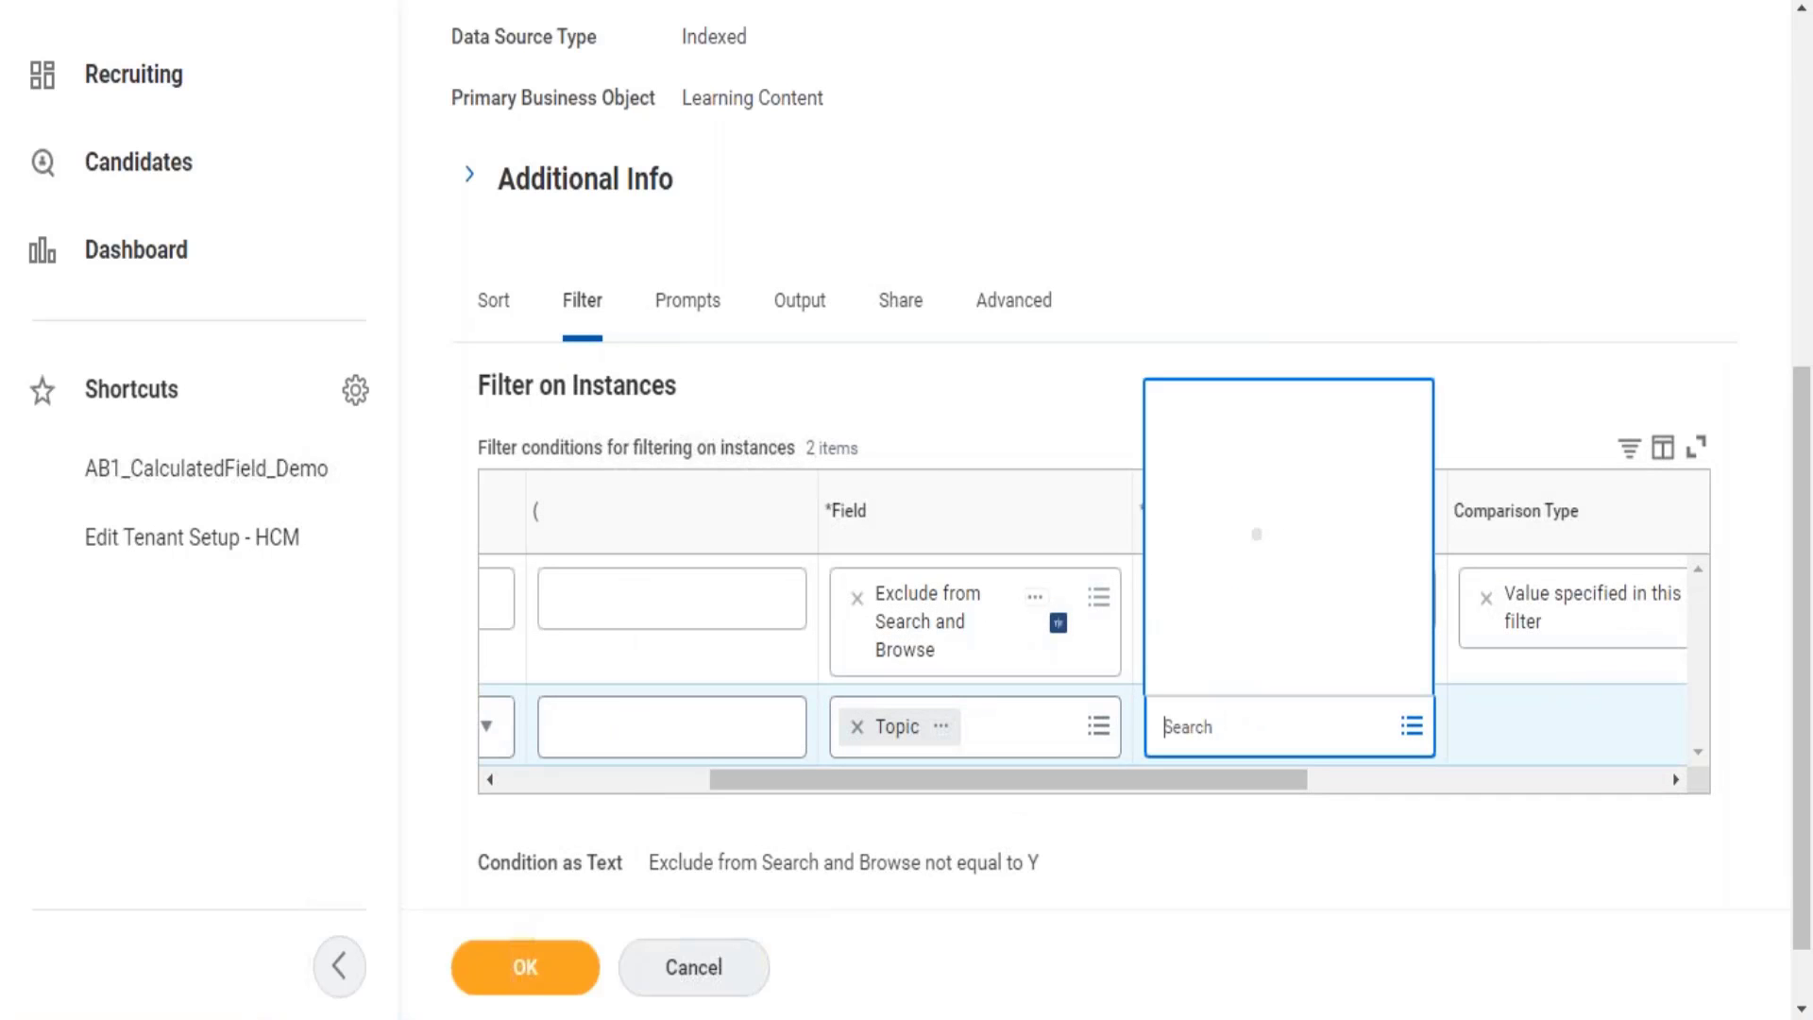
{"action": "left_click", "coordinate": [1231, 623]}
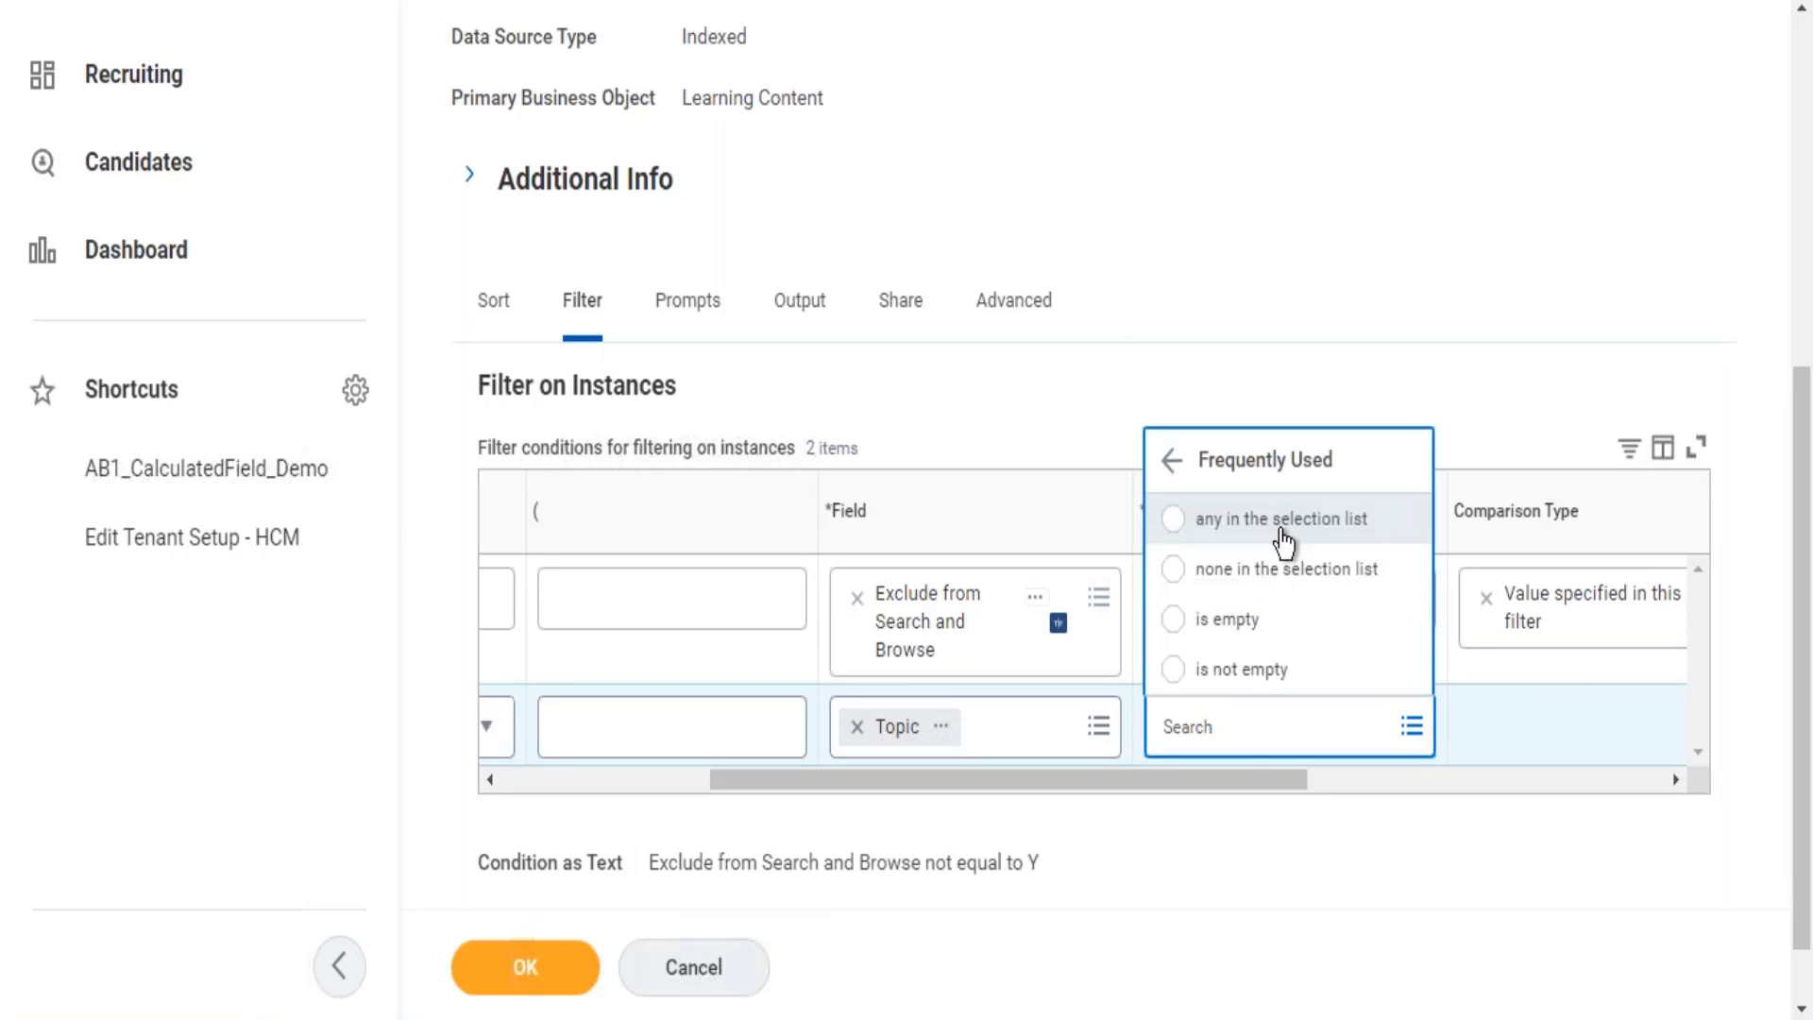
{"action": "left_click", "coordinate": [1283, 530]}
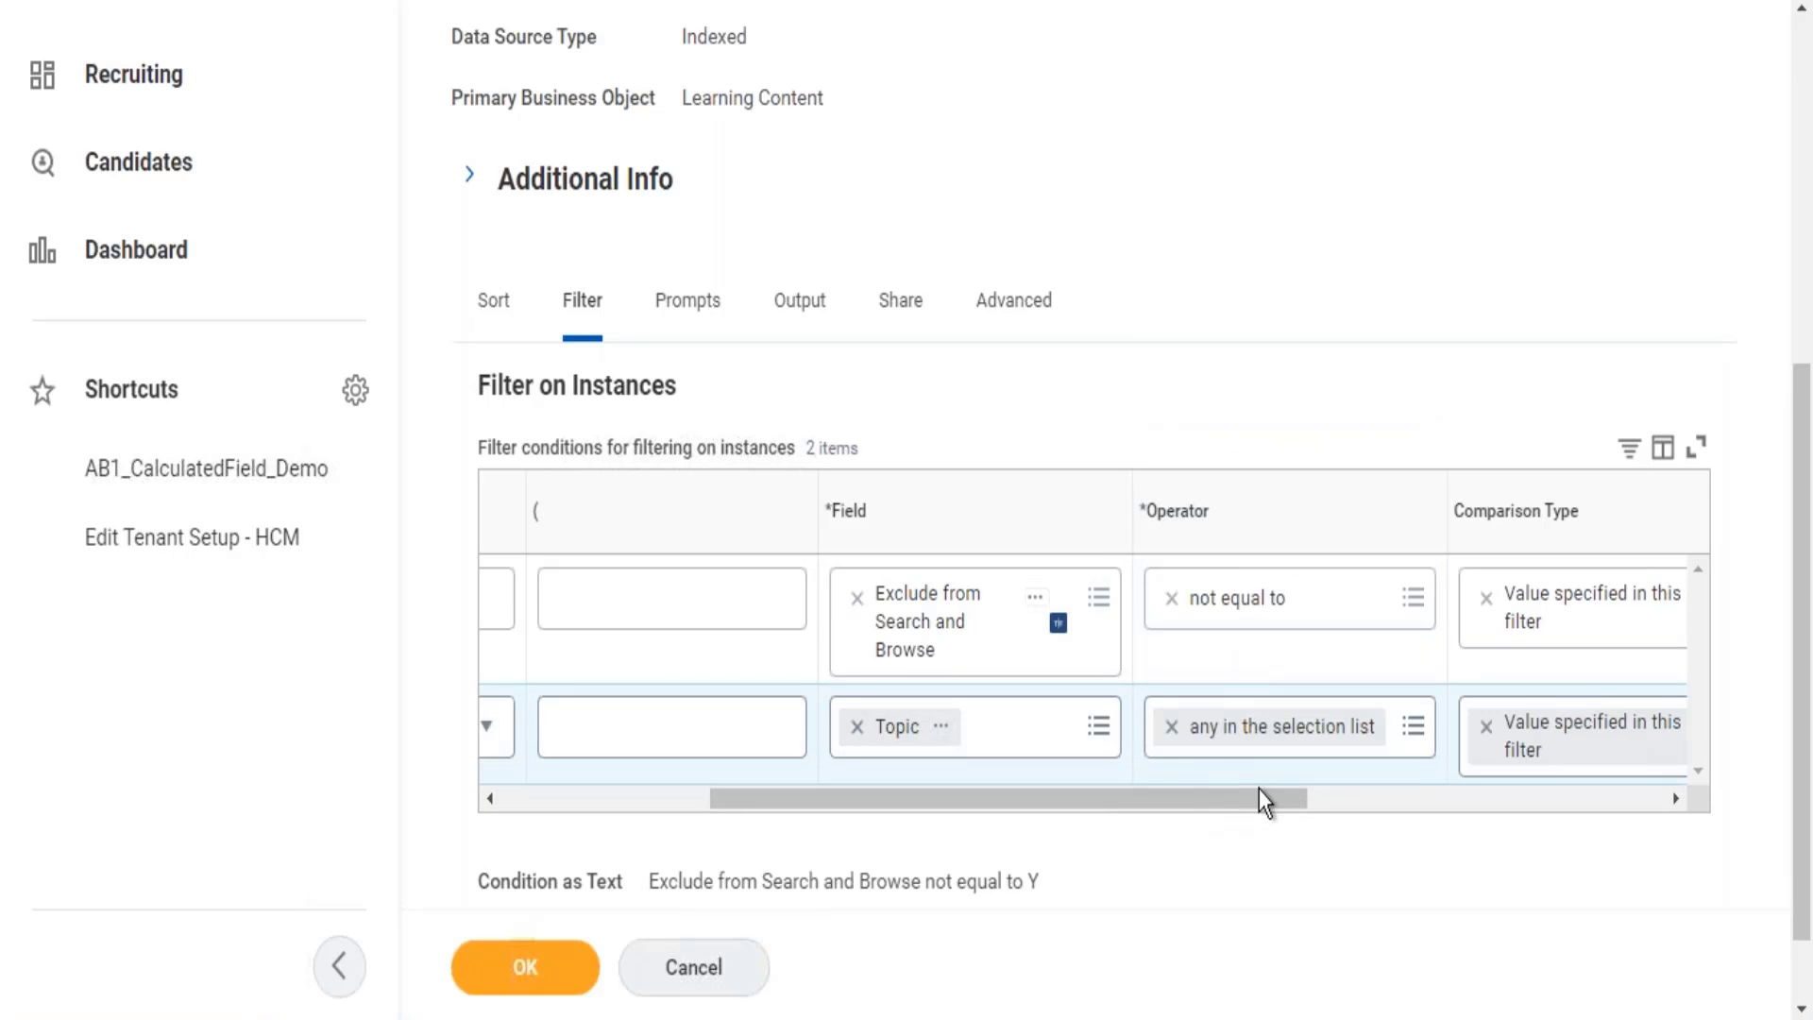
{"action": "left_click_drag", "start_coordinate": [1237, 818], "coordinate": [1432, 780]}
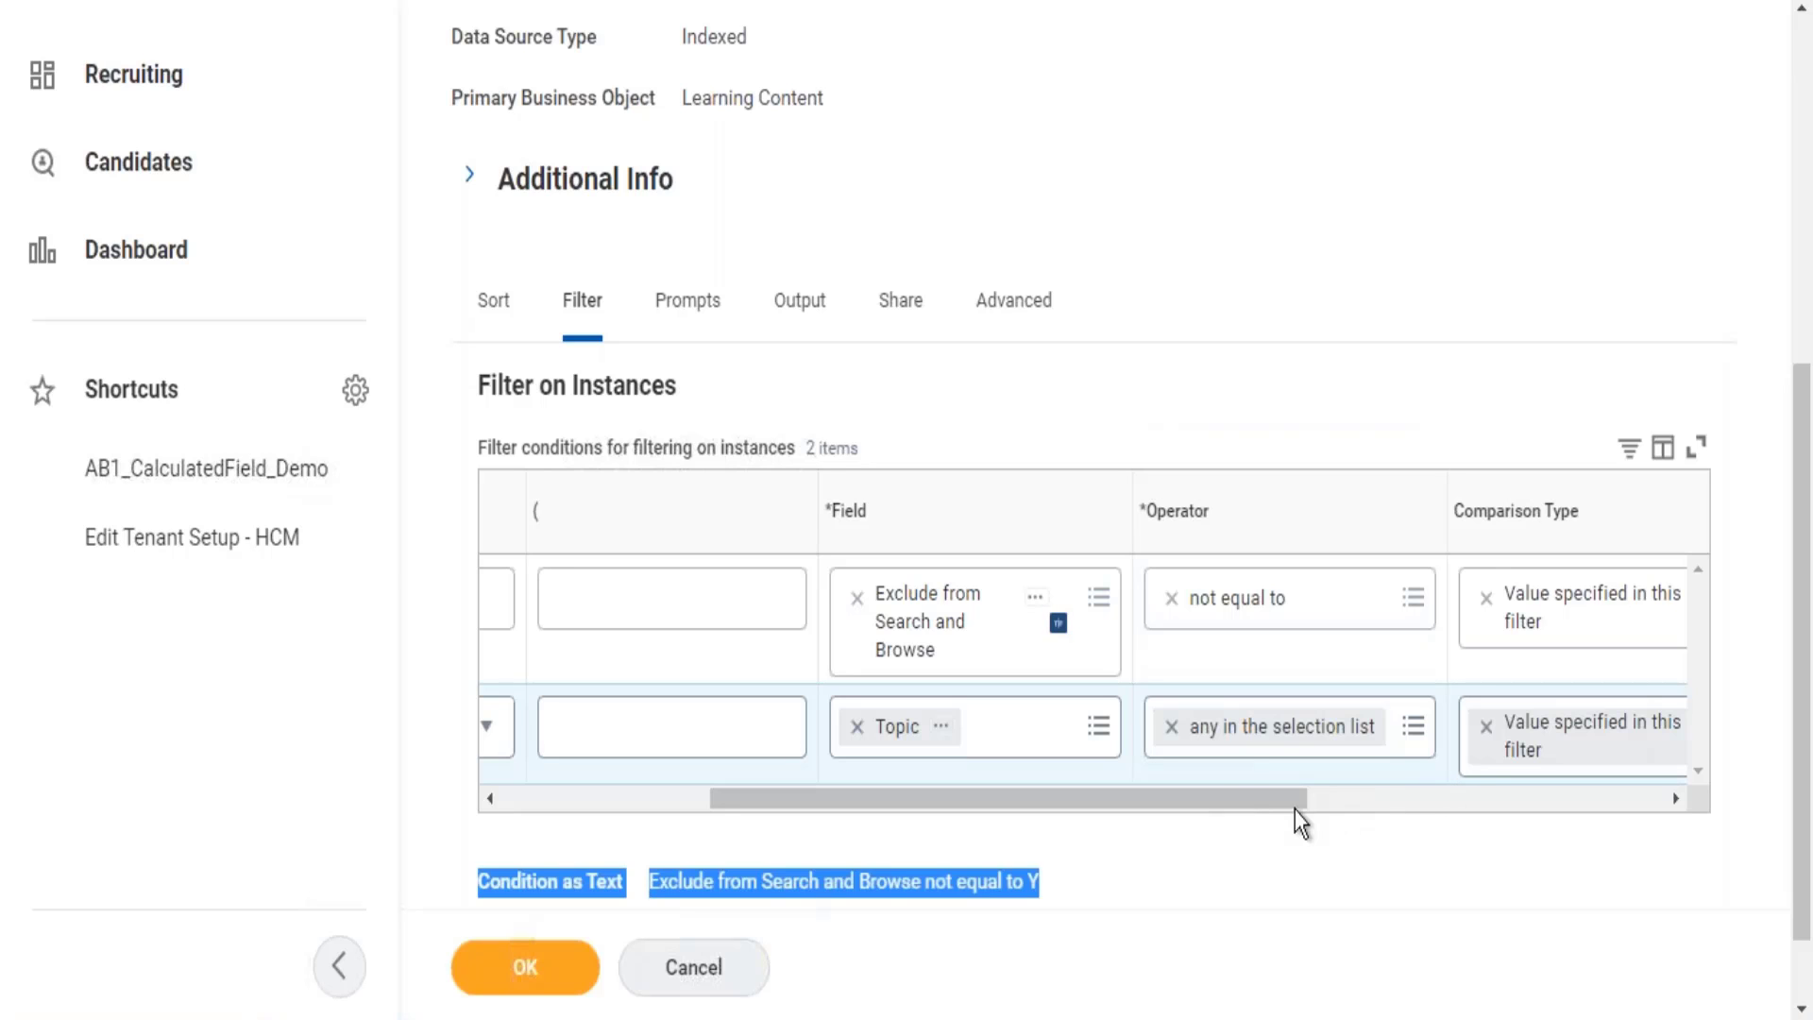
{"action": "left_click_drag", "start_coordinate": [1295, 803], "coordinate": [1477, 805]}
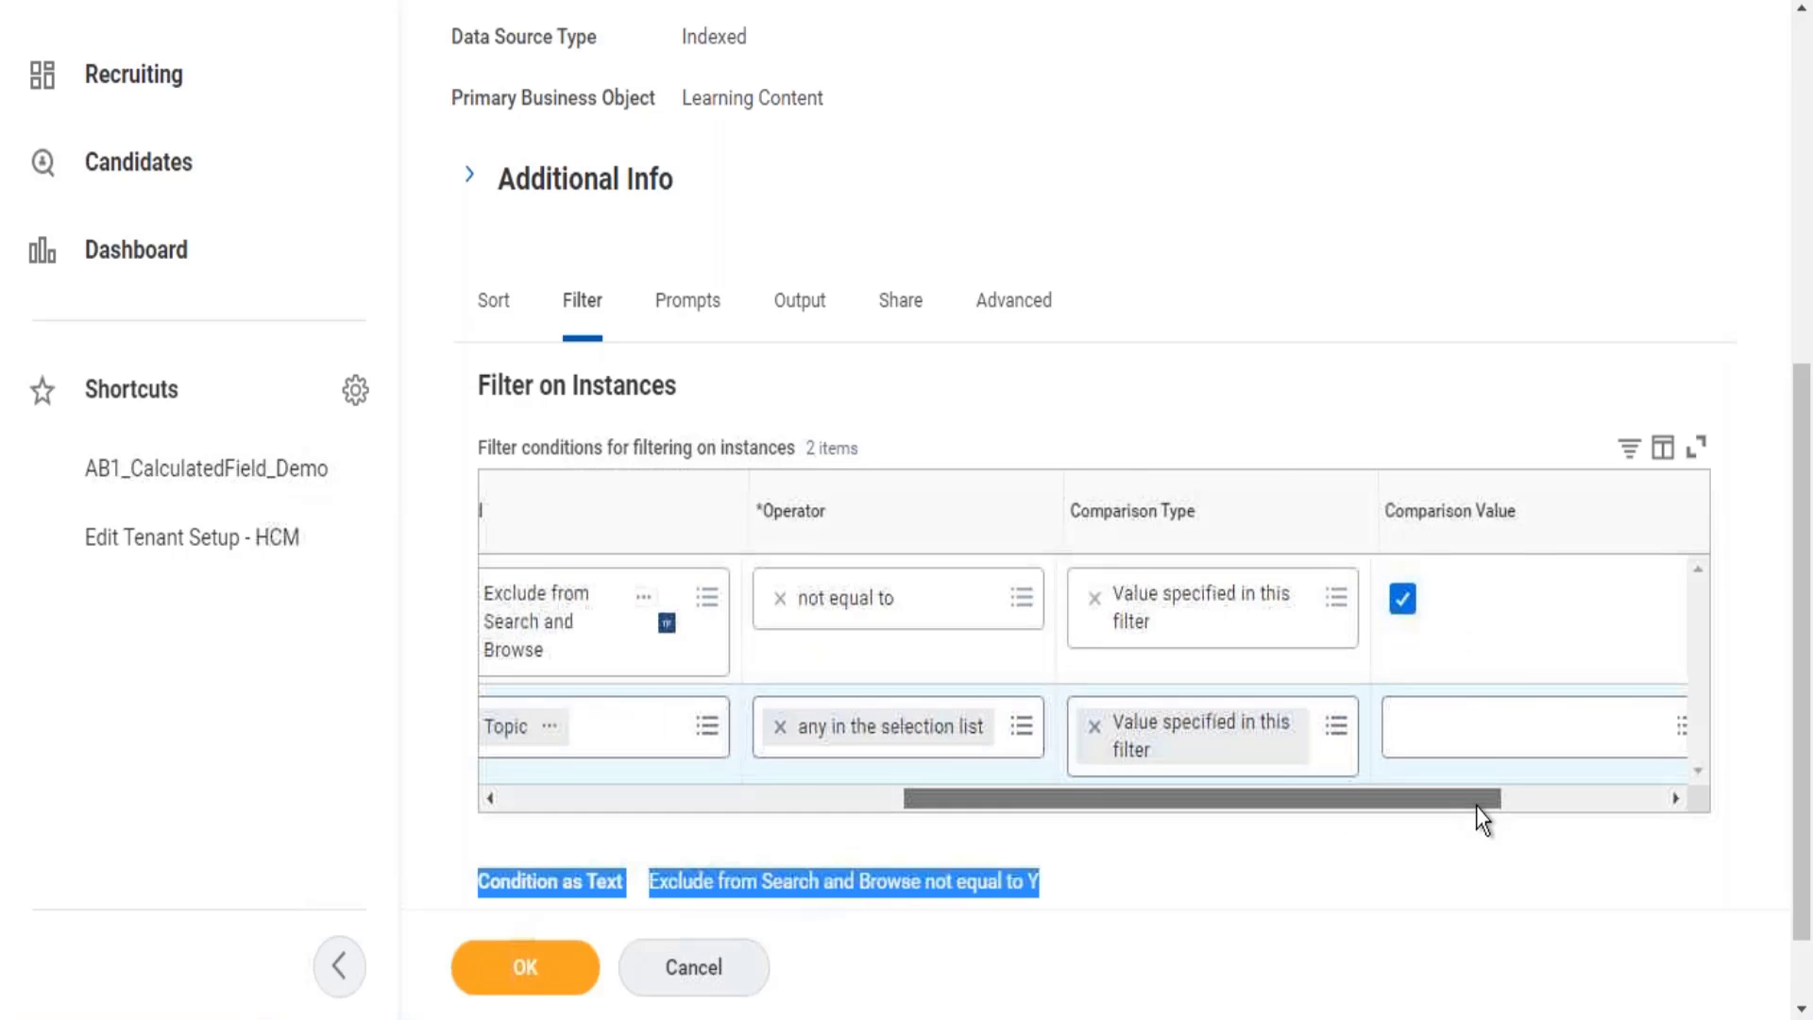
Try entering 'HR' as the comparison value, browse all topics, and close the empty list.
{"action": "left_click", "coordinate": [1477, 735]}
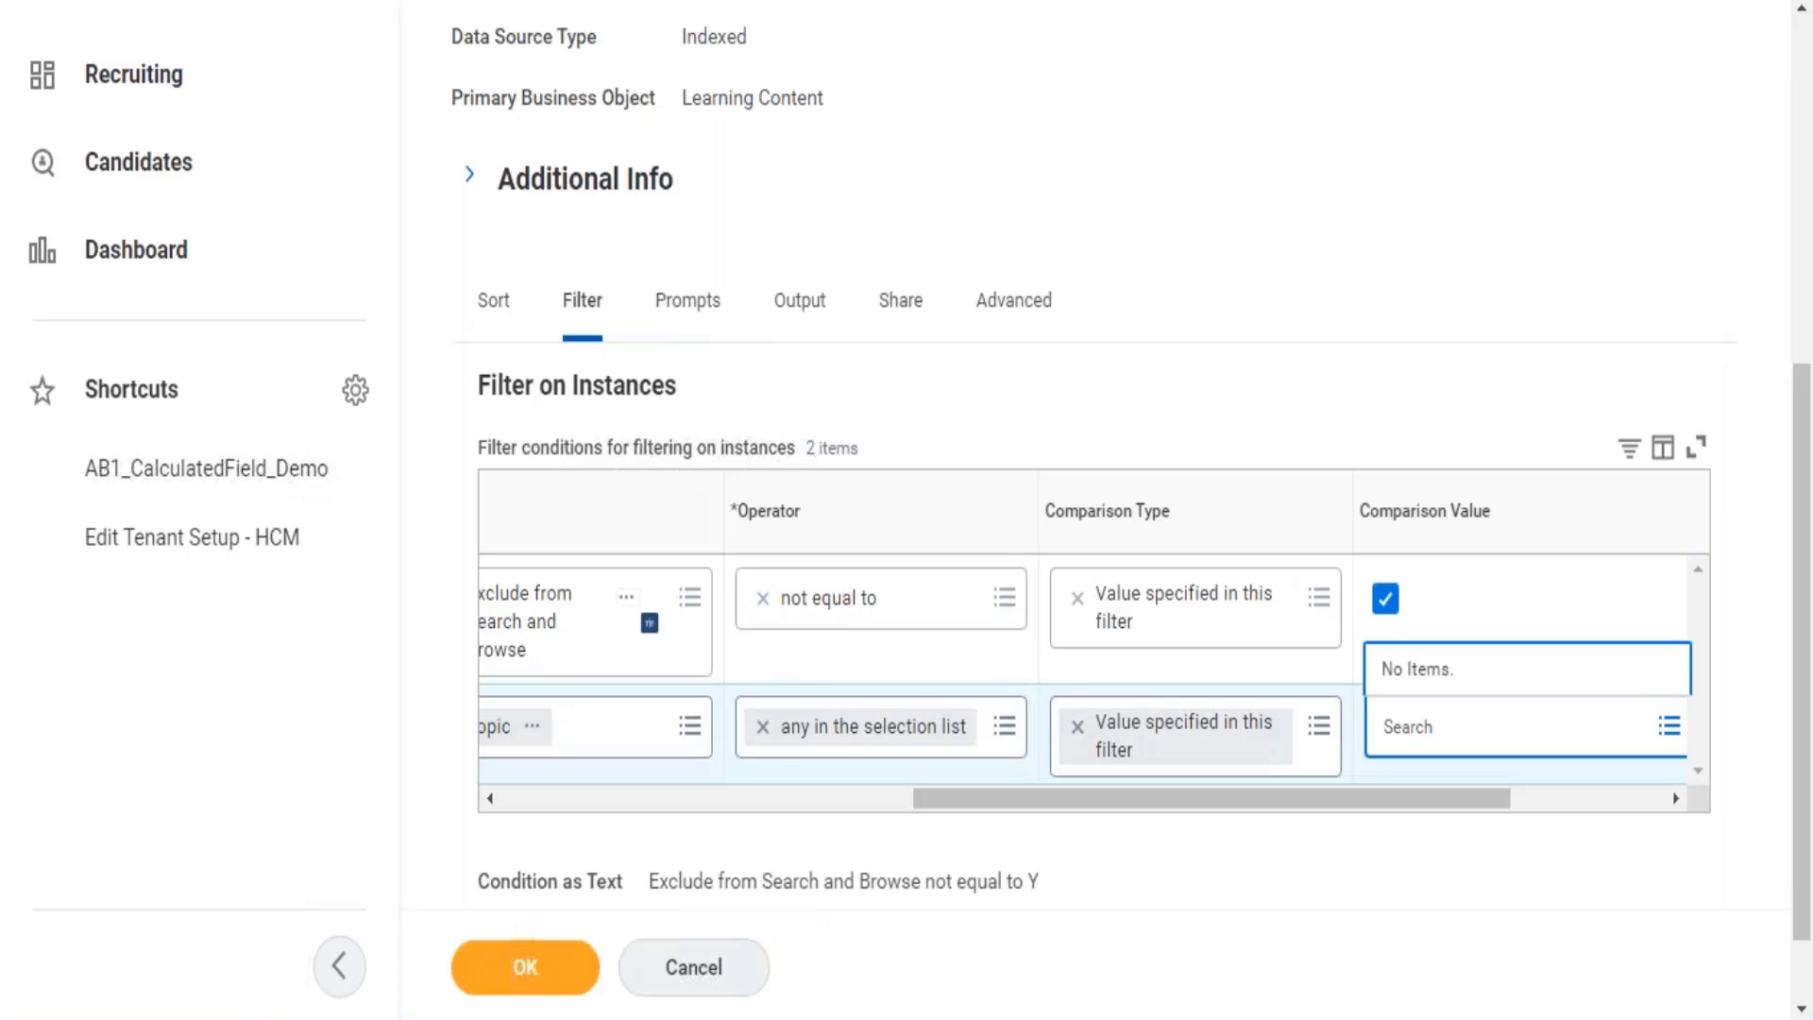
{"action": "type", "text": "HR"}
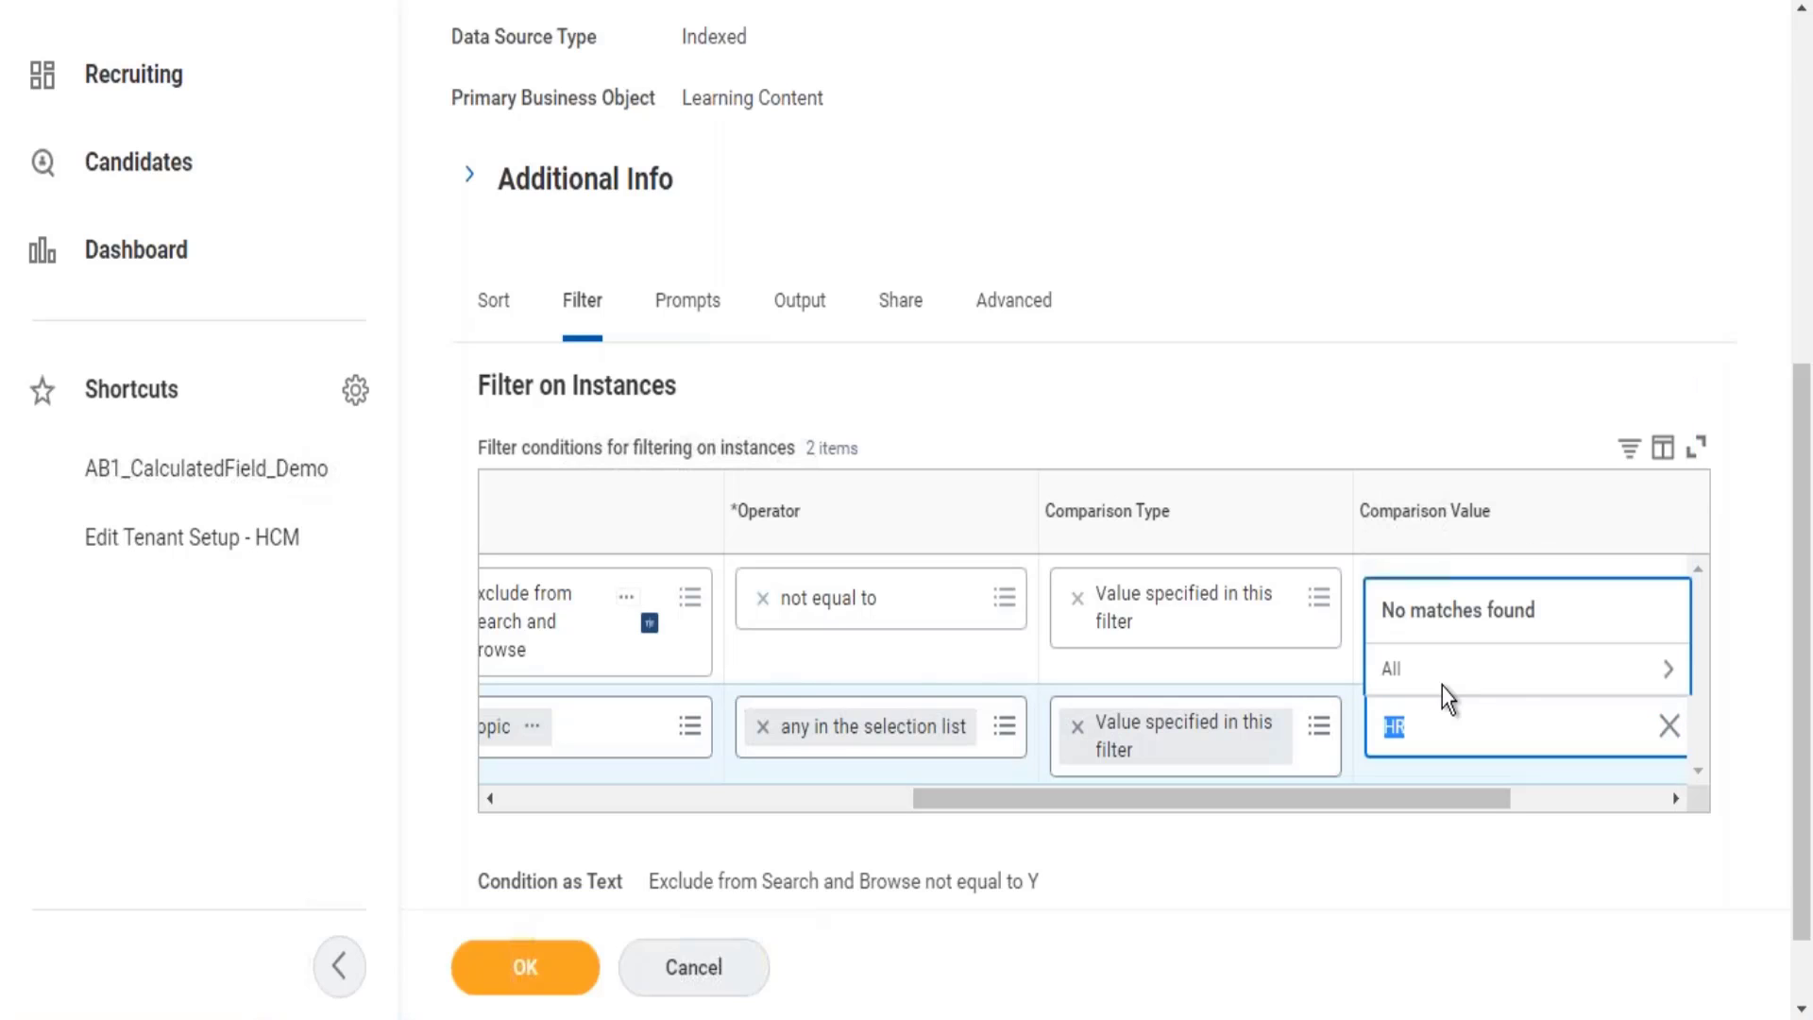
{"action": "left_click", "coordinate": [1437, 678]}
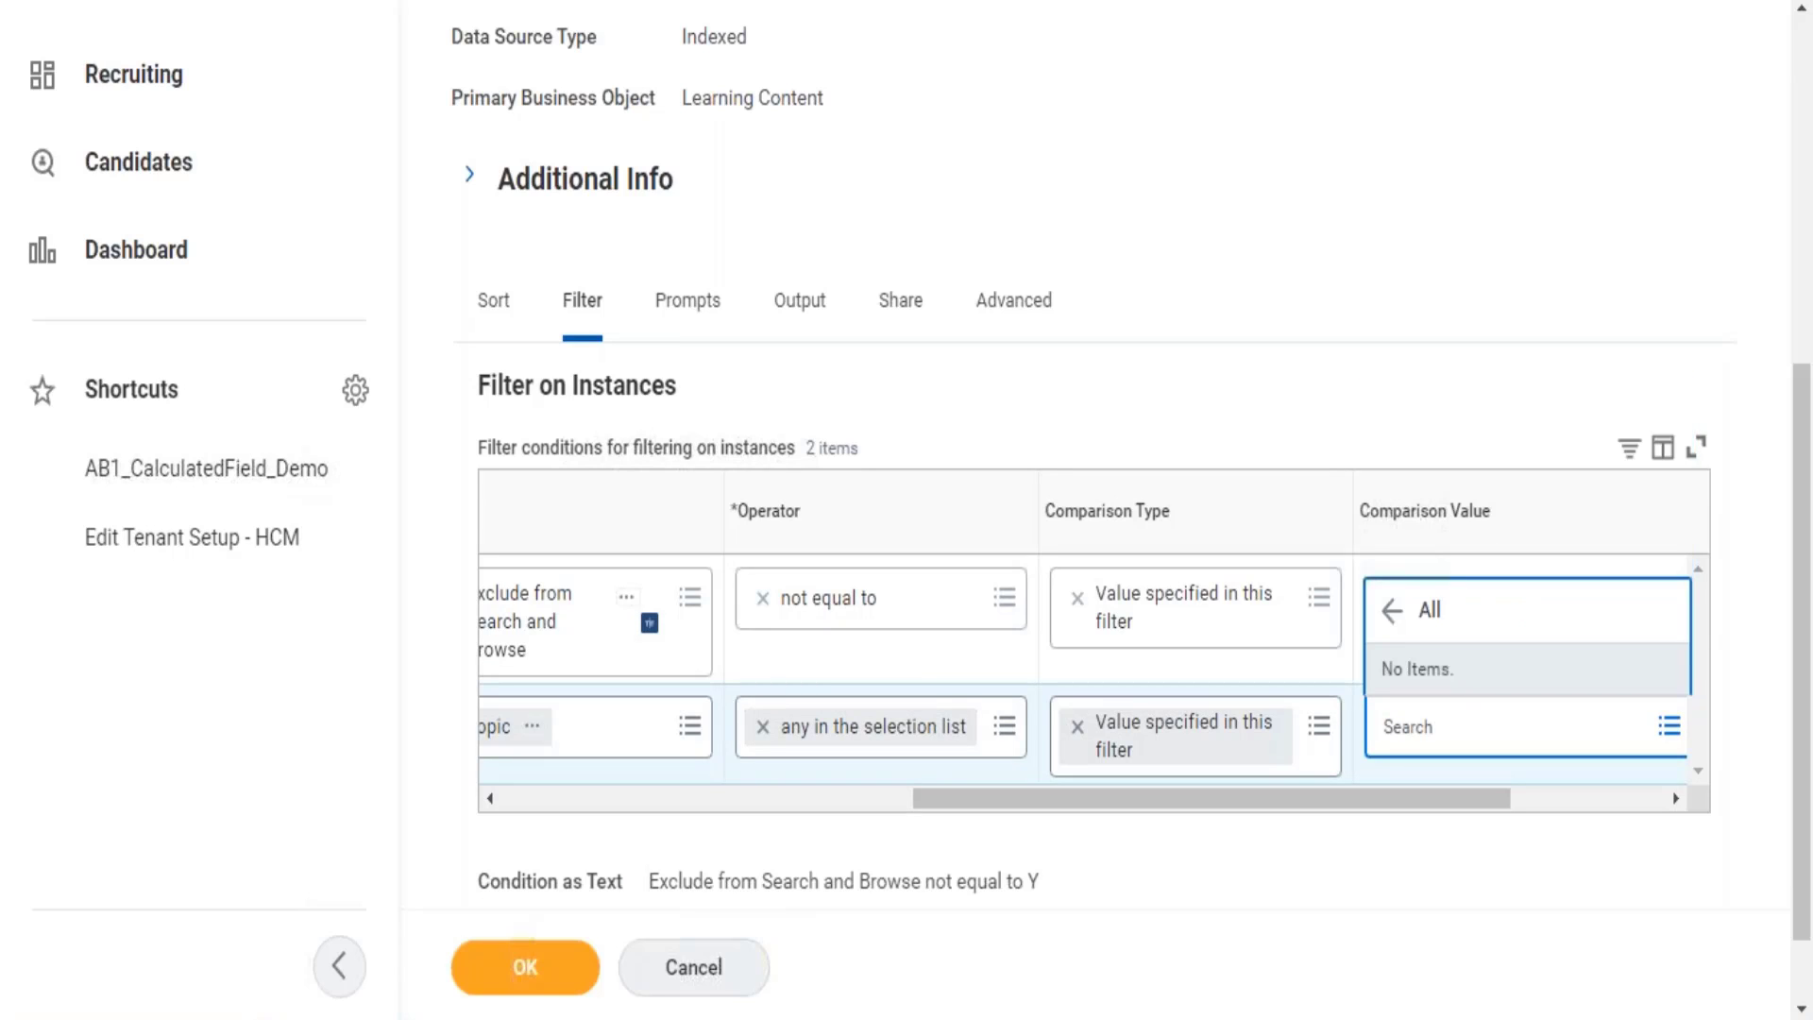
{"action": "left_click", "coordinate": [817, 786]}
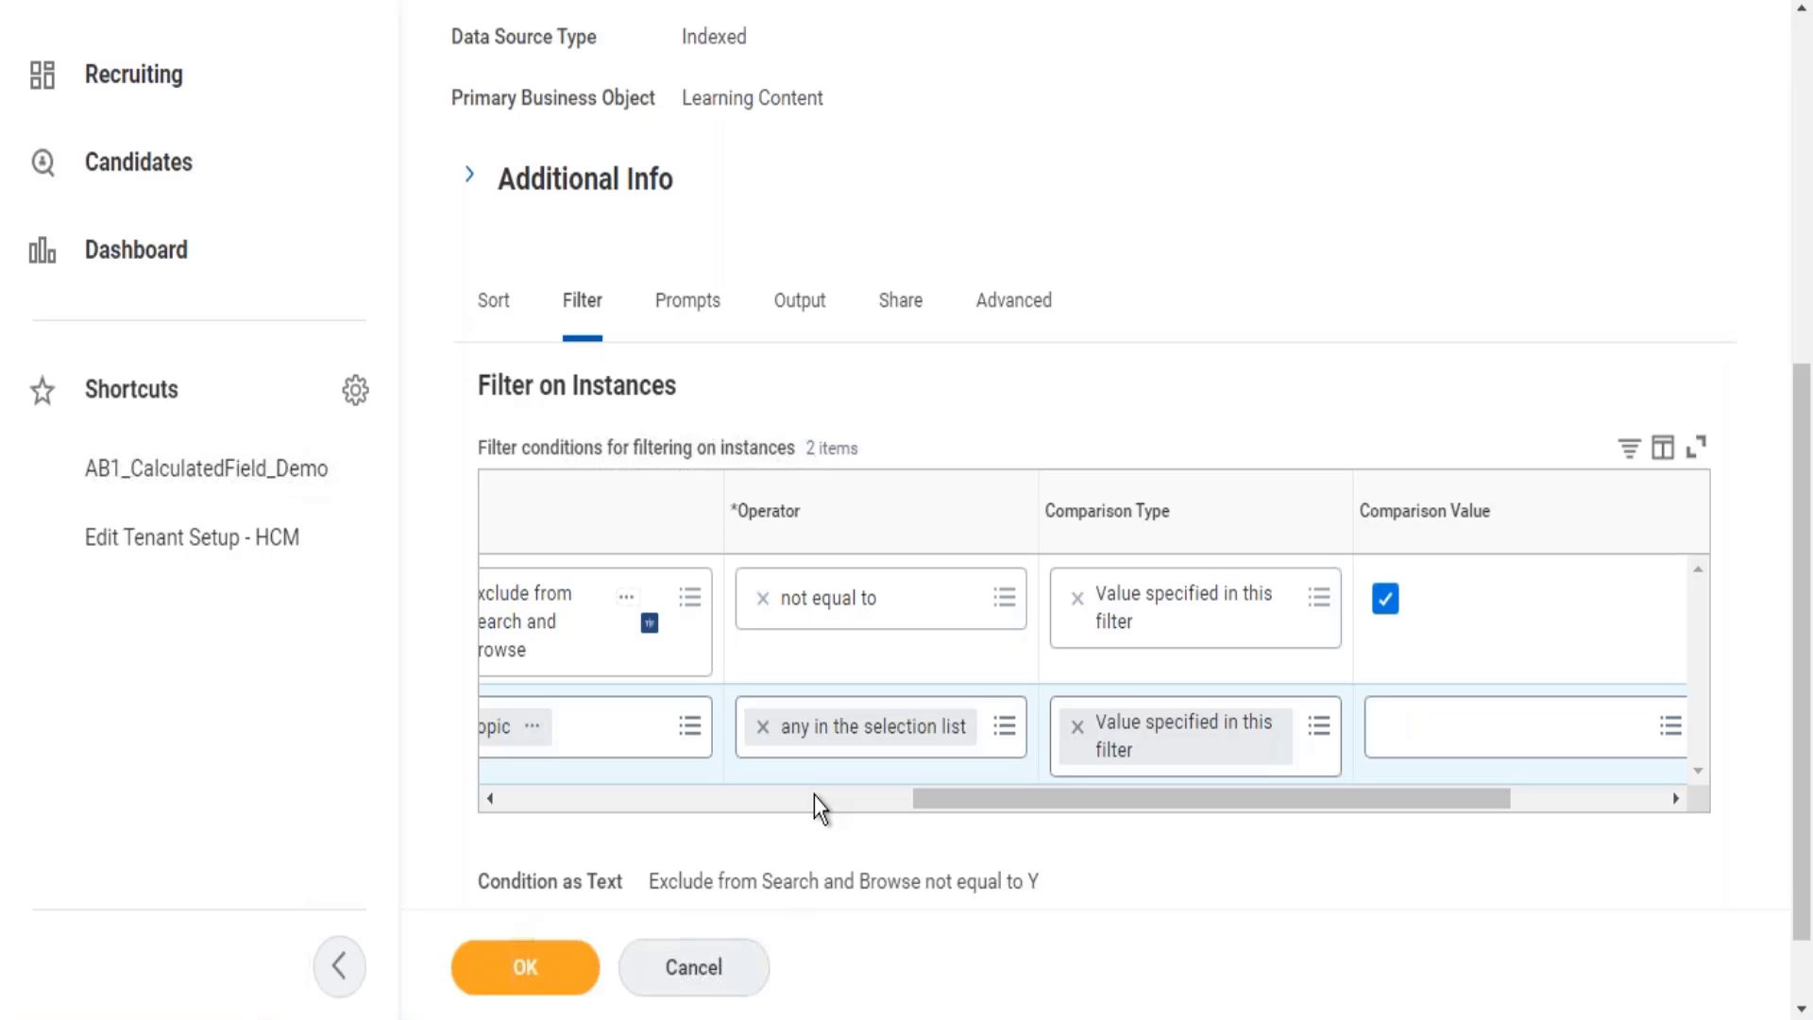
{"action": "left_click", "coordinate": [815, 795]}
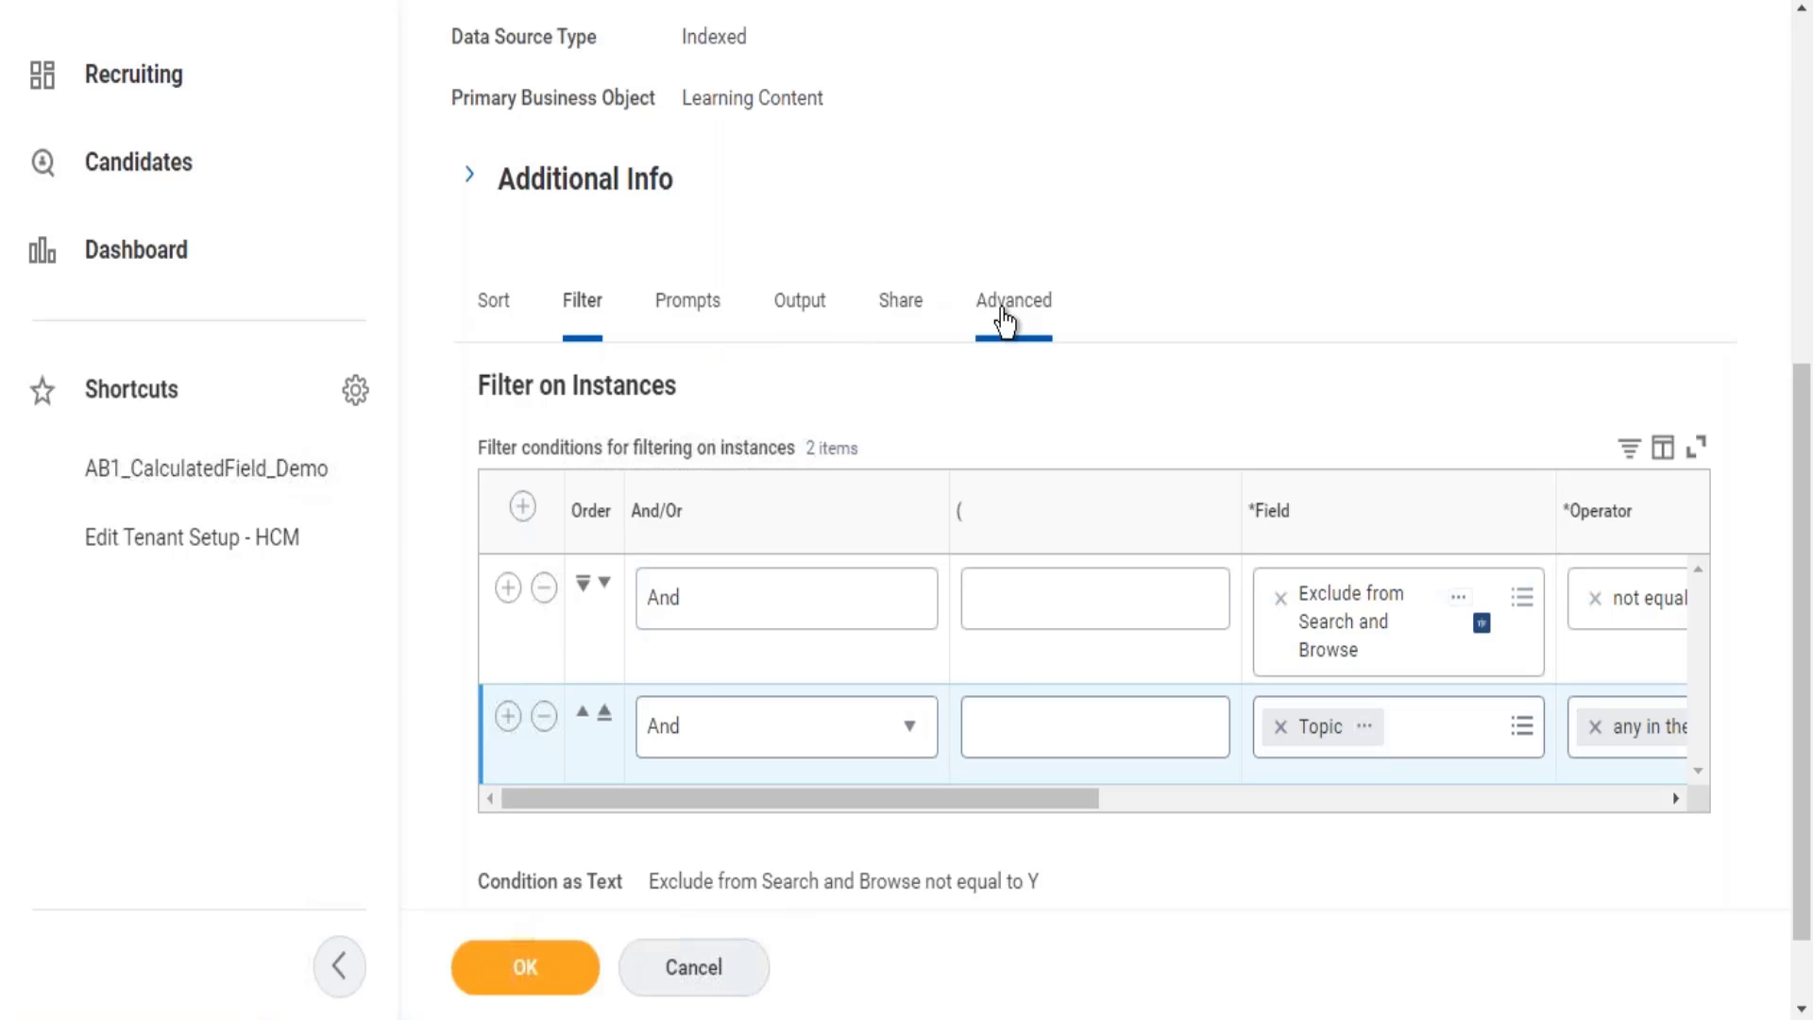
Switch to the Advanced tab and scroll through the performance, web service and facet options.
{"action": "left_click", "coordinate": [1004, 310]}
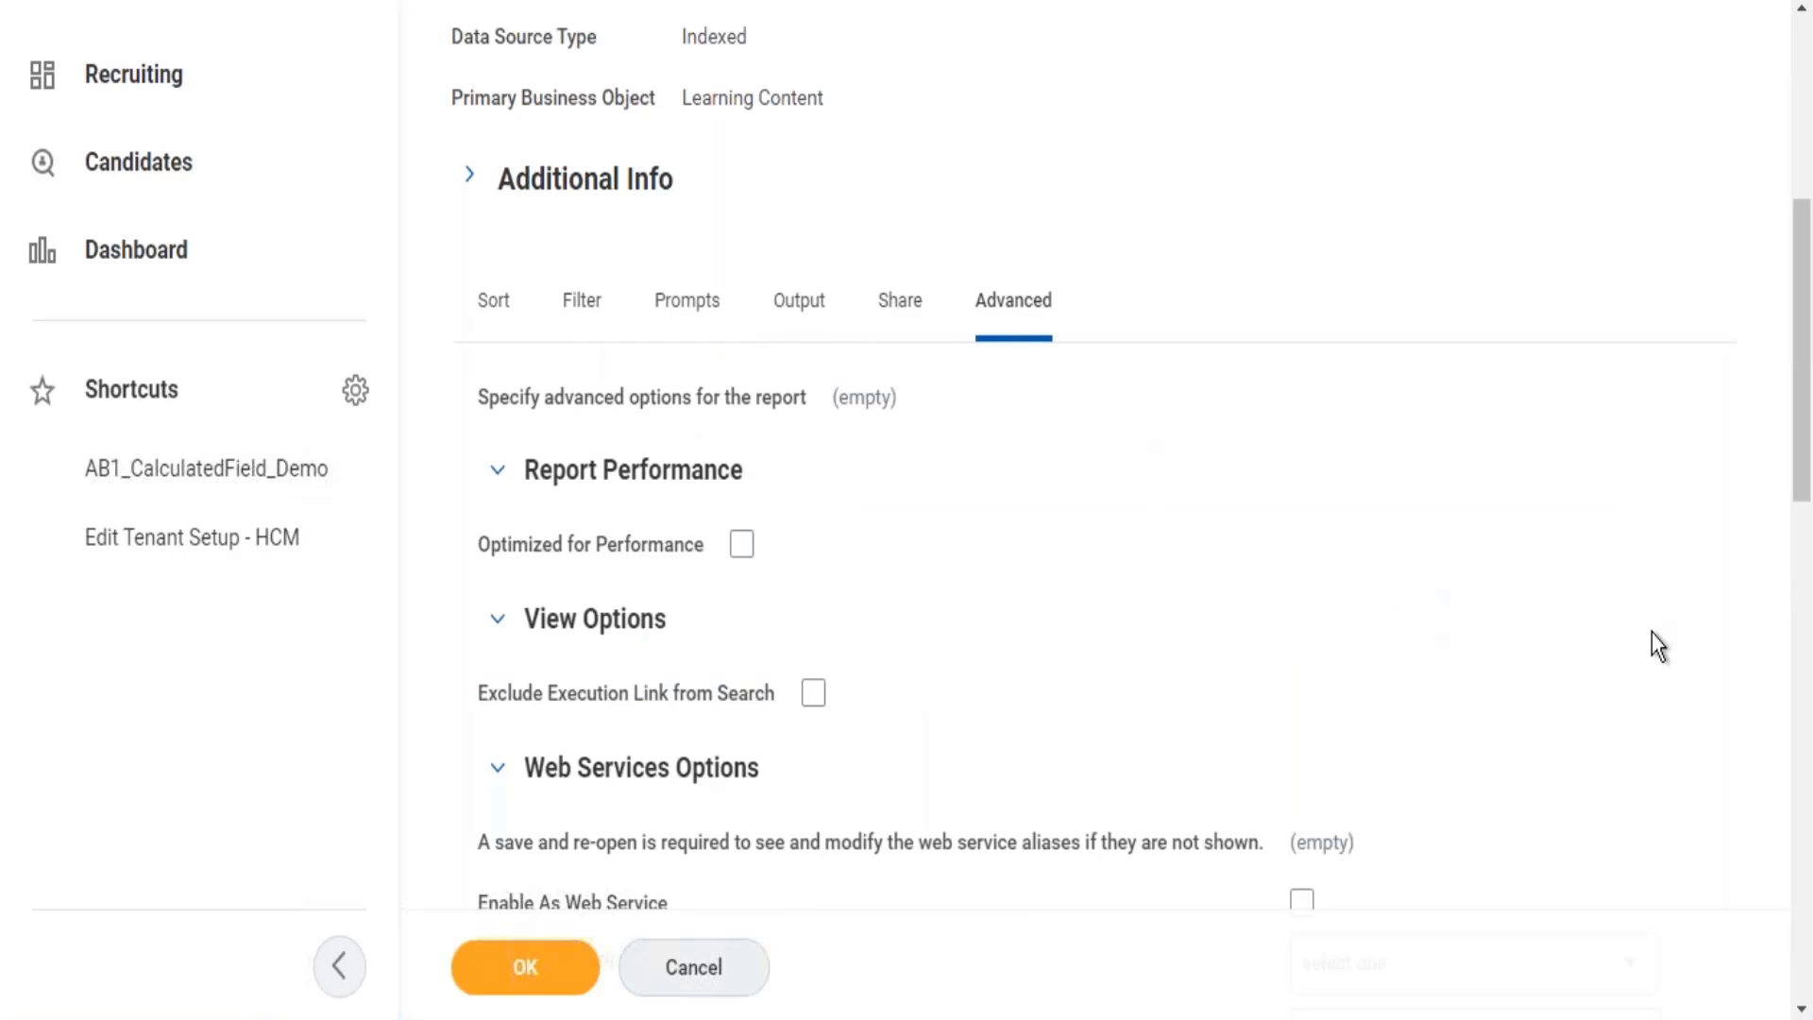
{"action": "scroll", "coordinate": [1810, 631], "scroll_direction": "down", "scroll_amount": 5}
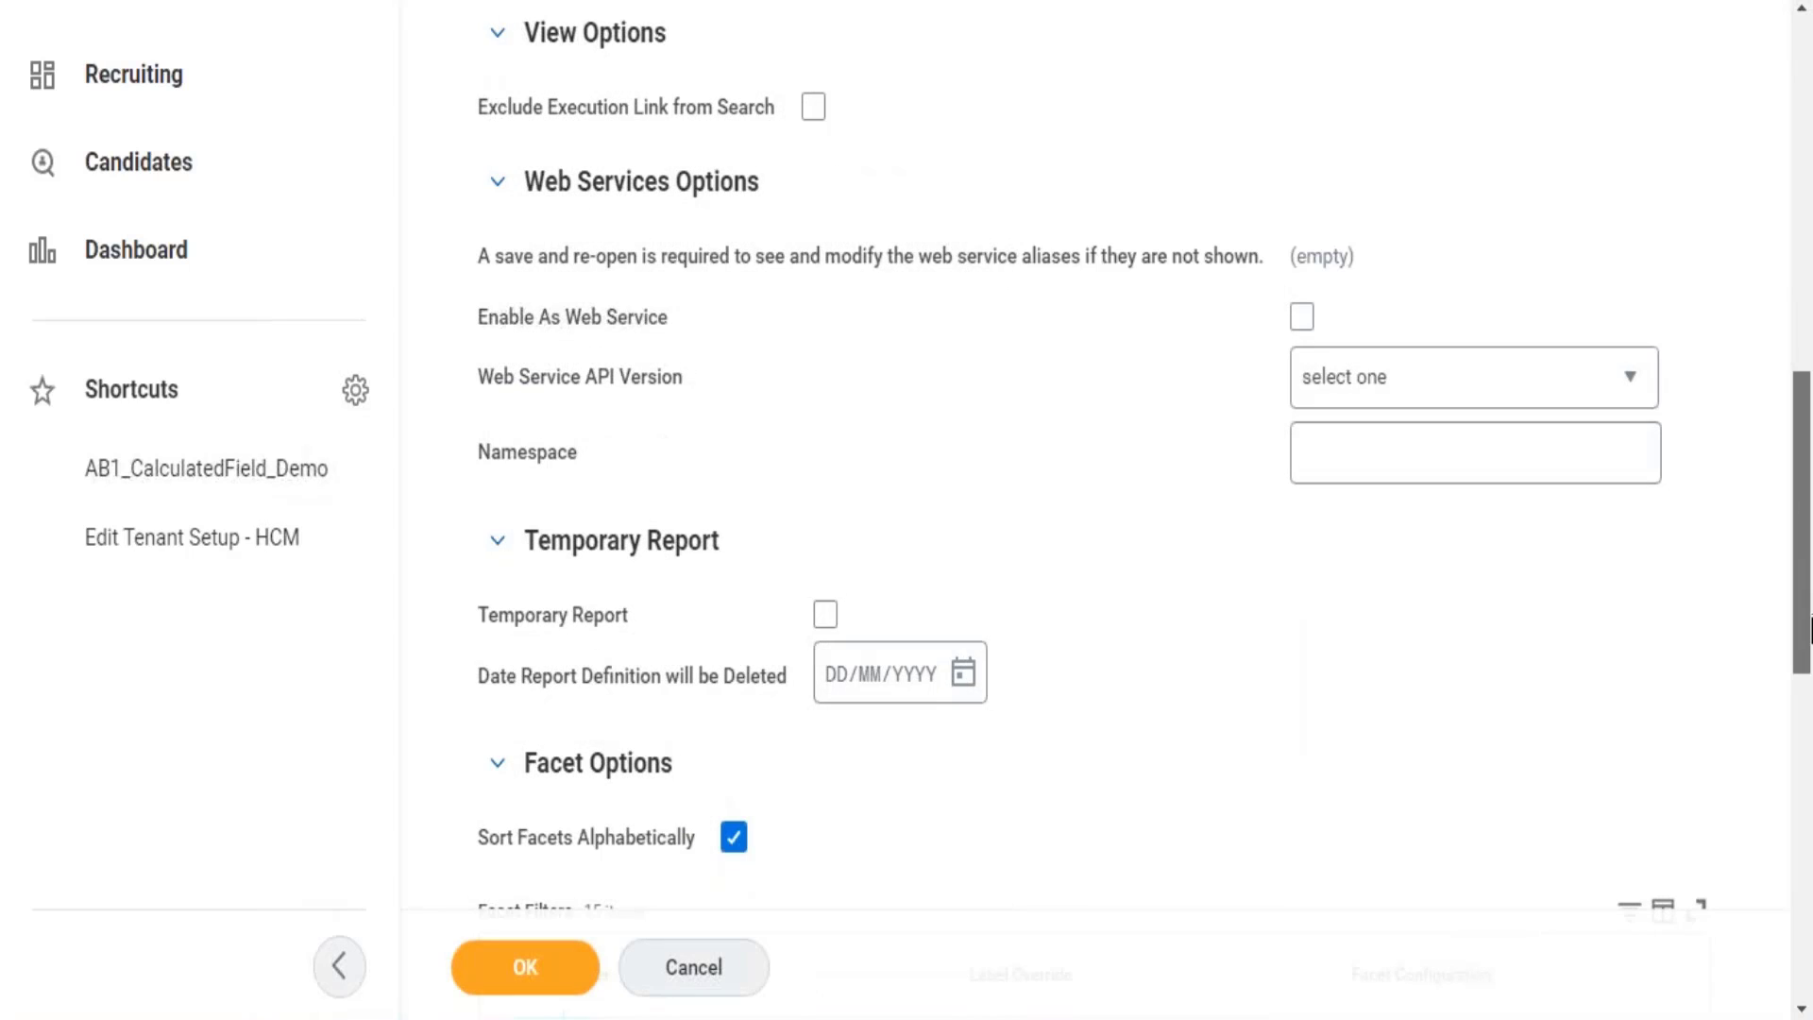